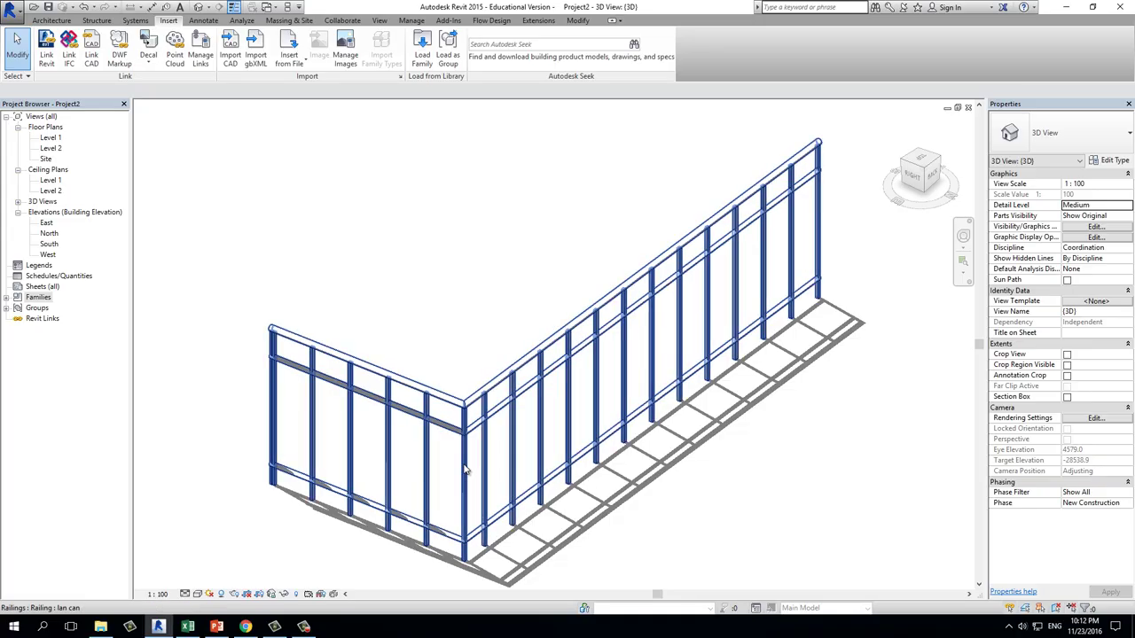
- Zoom in and out on the lan can railing corner, then bring up the railing image search in Chrome
{"action": "scroll", "coordinate": [456, 418], "scroll_direction": "up", "scroll_amount": 2}
{"action": "scroll", "coordinate": [532, 386], "scroll_direction": "down", "scroll_amount": 2}
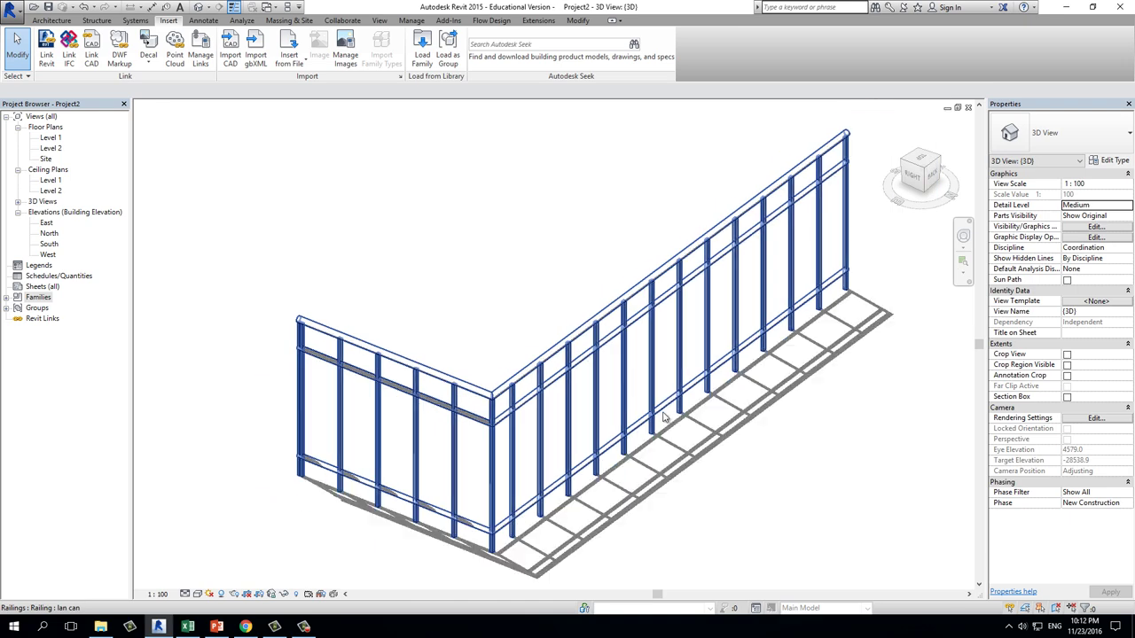
{"action": "scroll", "coordinate": [535, 431], "scroll_direction": "up", "scroll_amount": 2}
{"action": "scroll", "coordinate": [535, 432], "scroll_direction": "down", "scroll_amount": 1}
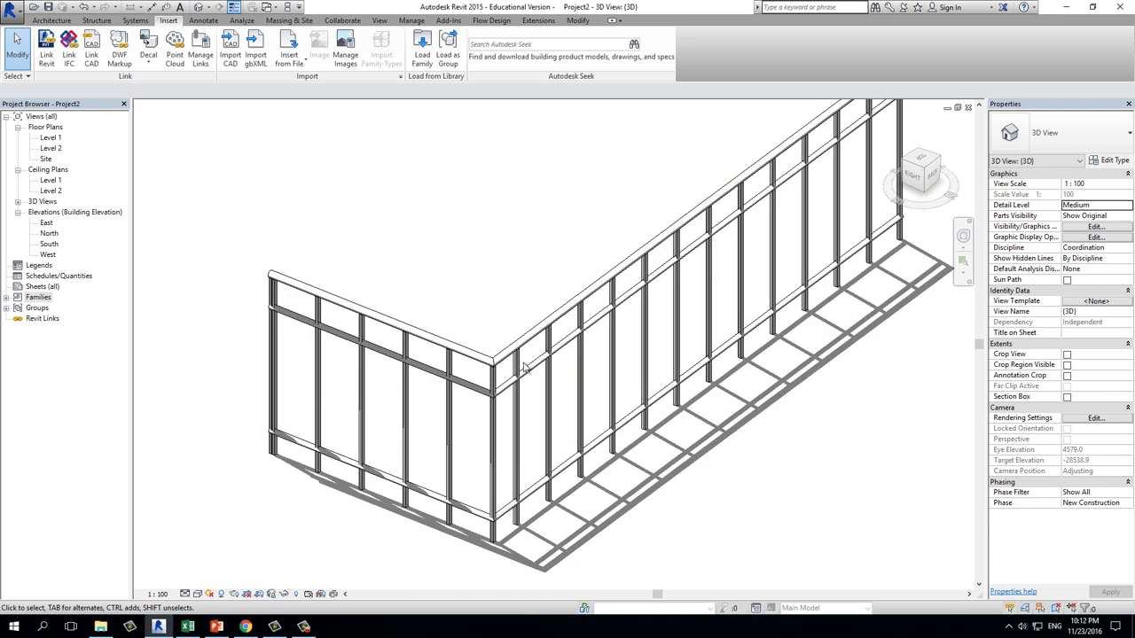
{"action": "scroll", "coordinate": [525, 369], "scroll_direction": "up", "scroll_amount": 2}
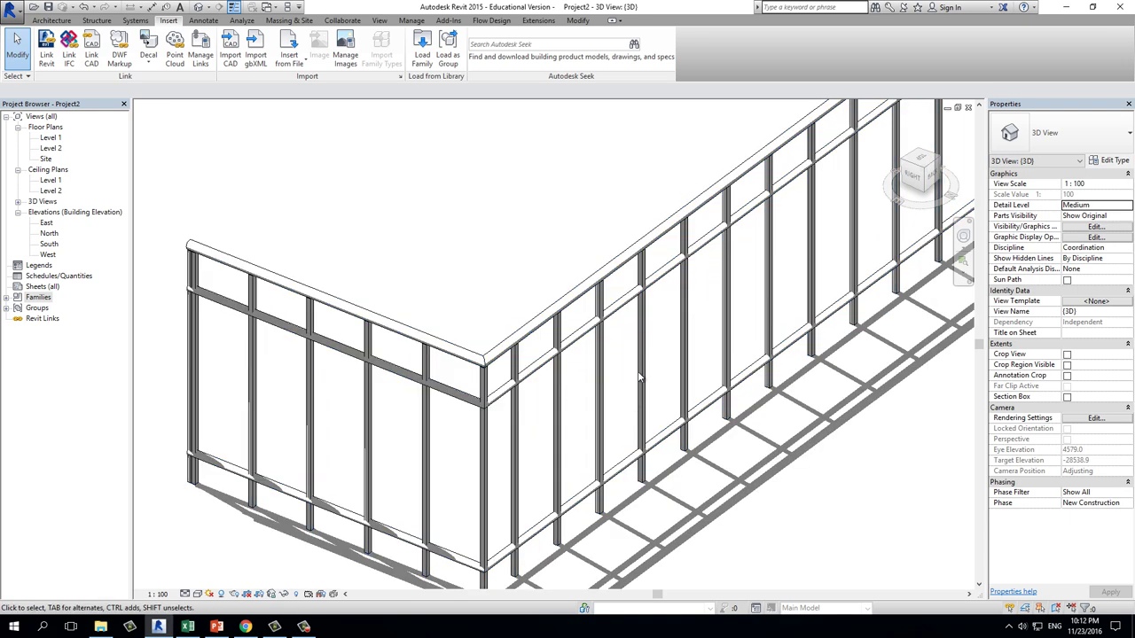
{"action": "left_click", "coordinate": [245, 627]}
- Preview the wrought iron wall railing photo in the railing image results
{"action": "scroll", "coordinate": [498, 476], "scroll_direction": "down", "scroll_amount": 1}
{"action": "scroll", "coordinate": [457, 390], "scroll_direction": "up", "scroll_amount": 1}
{"action": "scroll", "coordinate": [410, 270], "scroll_direction": "up", "scroll_amount": 1}
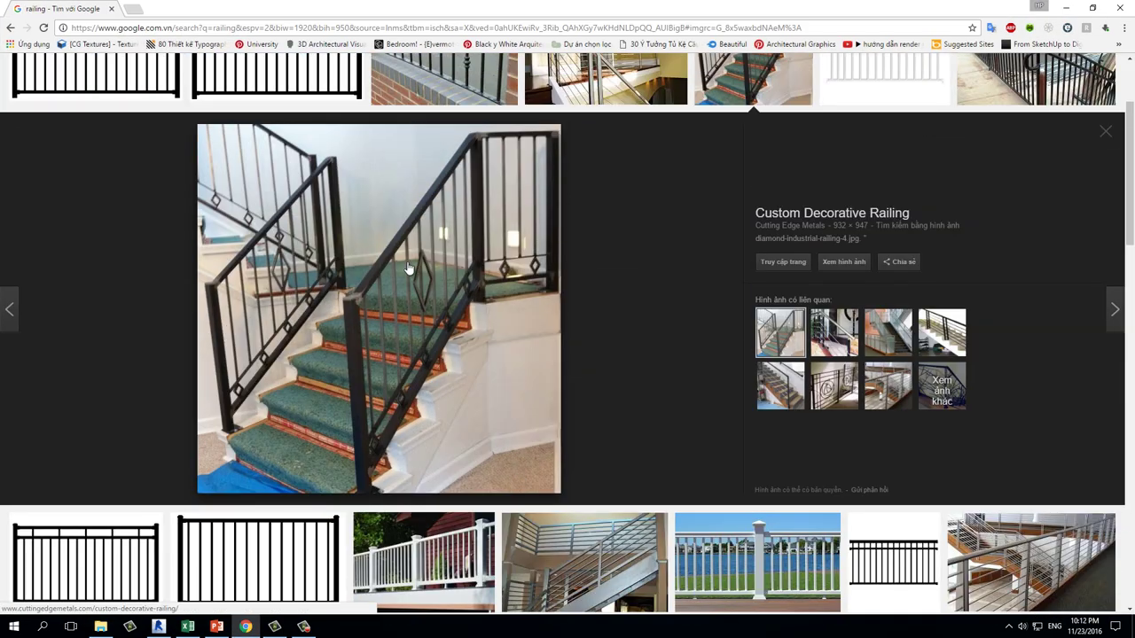
{"action": "scroll", "coordinate": [424, 277], "scroll_direction": "up", "scroll_amount": 2}
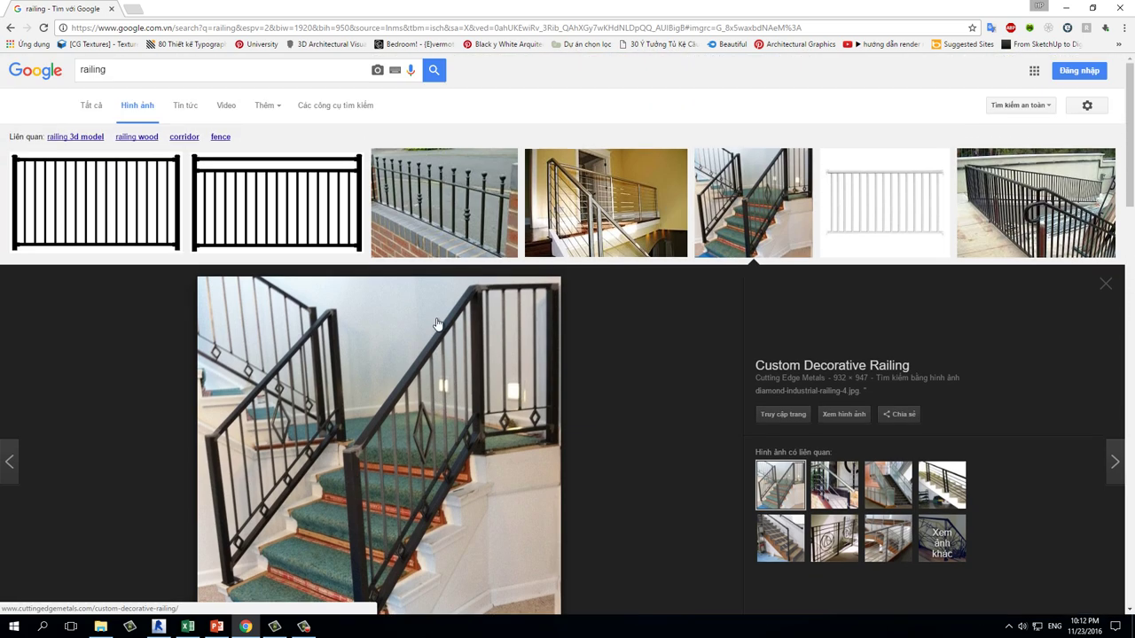
{"action": "left_click", "coordinate": [449, 213]}
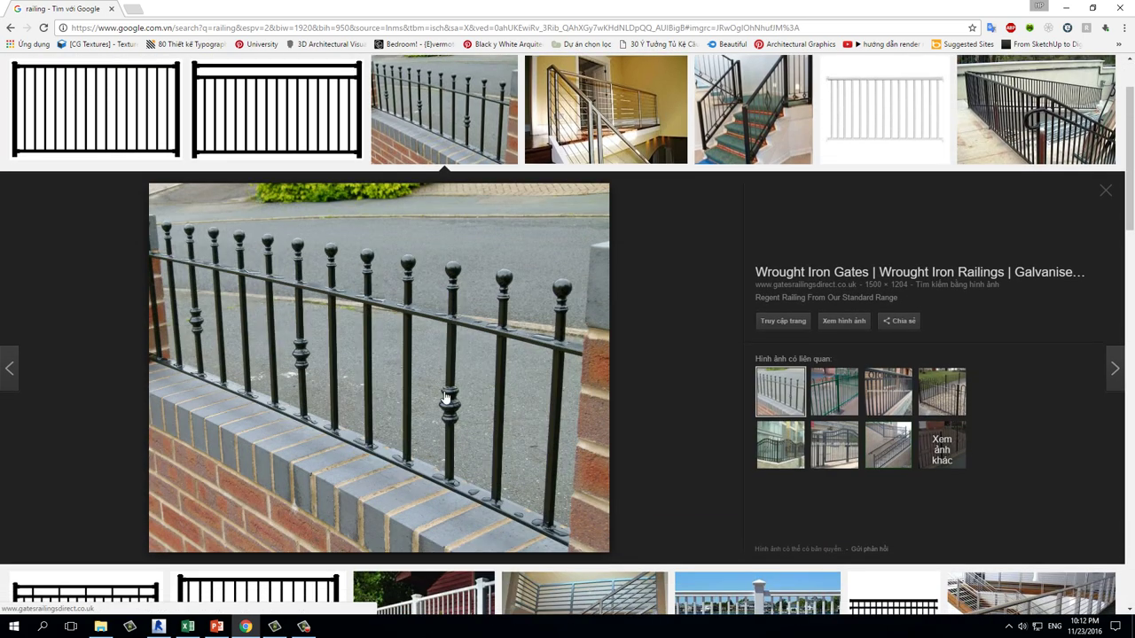
- Scroll further through the results to preview the scrolled balcony and glass deck railing photos
{"action": "scroll", "coordinate": [508, 412], "scroll_direction": "down", "scroll_amount": 5}
{"action": "scroll", "coordinate": [508, 419], "scroll_direction": "down", "scroll_amount": 2}
{"action": "left_click", "coordinate": [532, 306]}
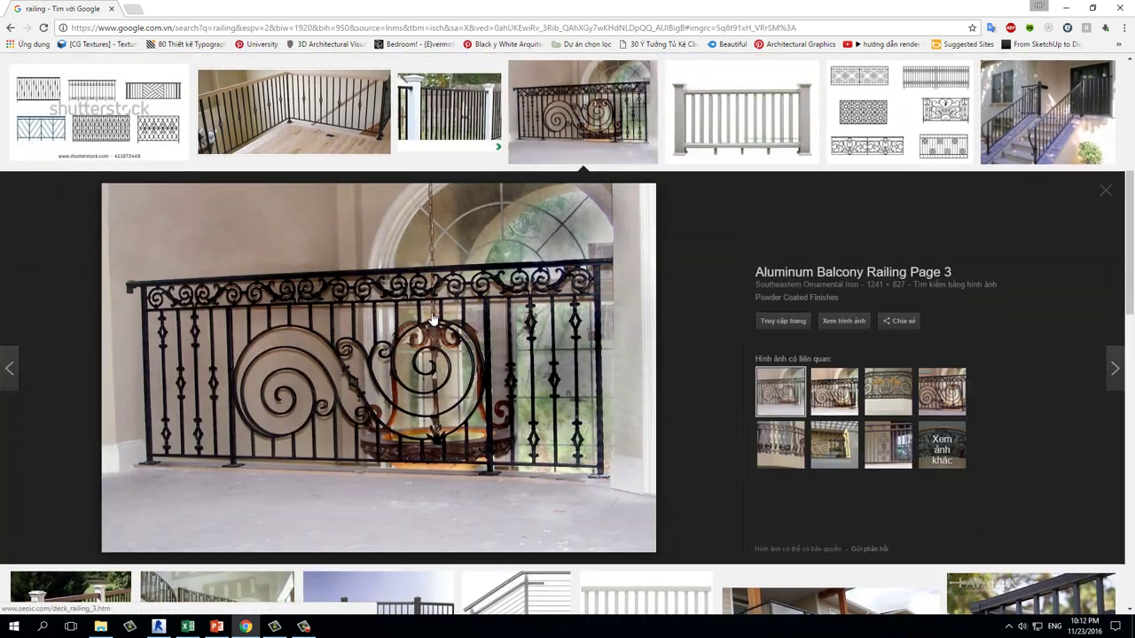
{"action": "scroll", "coordinate": [423, 379], "scroll_direction": "down", "scroll_amount": 3}
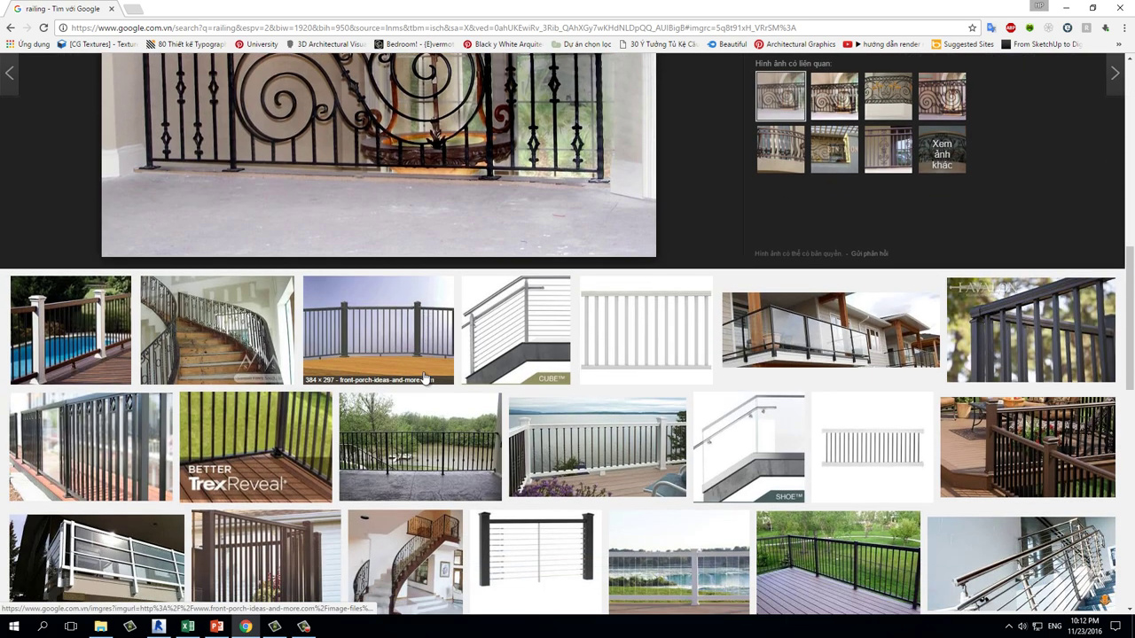
{"action": "scroll", "coordinate": [425, 379], "scroll_direction": "down", "scroll_amount": 2}
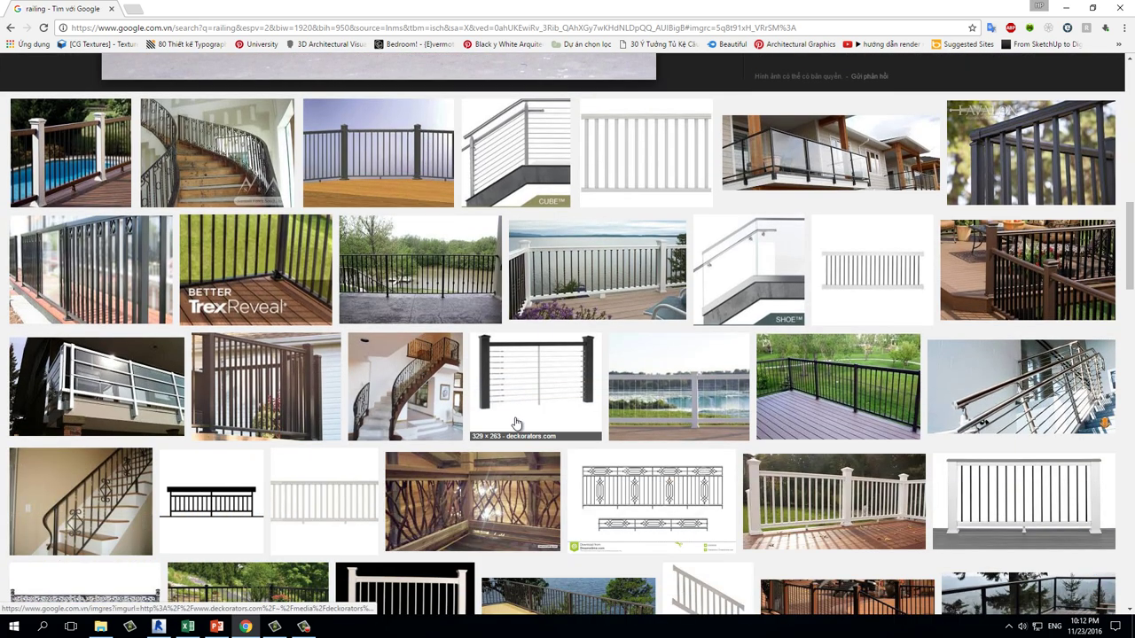
{"action": "scroll", "coordinate": [340, 474], "scroll_direction": "down", "scroll_amount": 2}
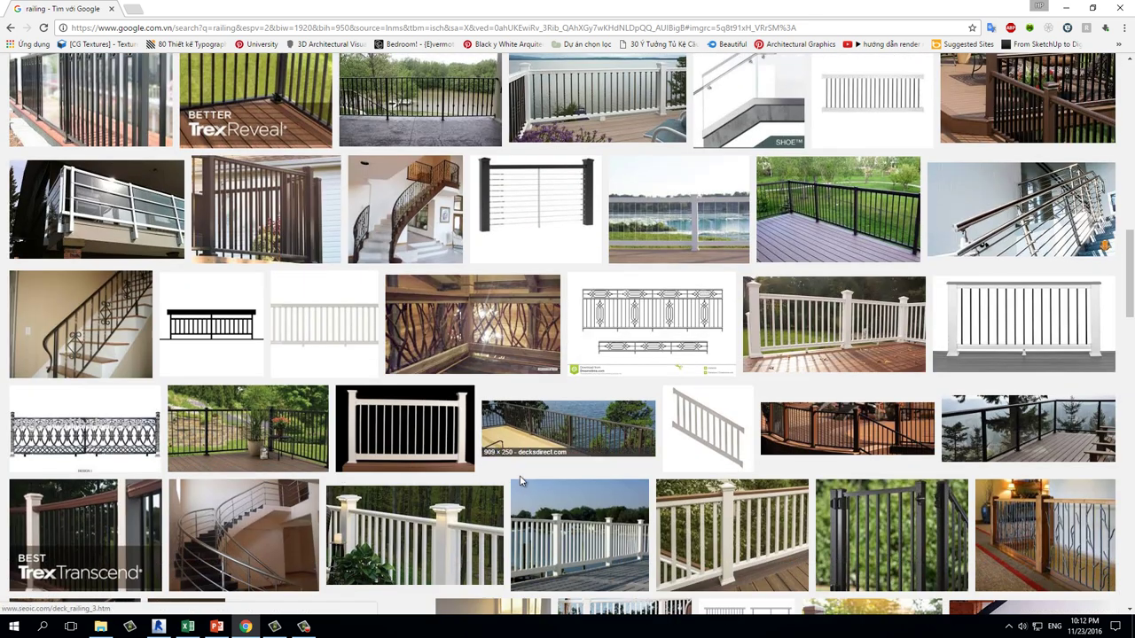
{"action": "scroll", "coordinate": [521, 481], "scroll_direction": "down", "scroll_amount": 1}
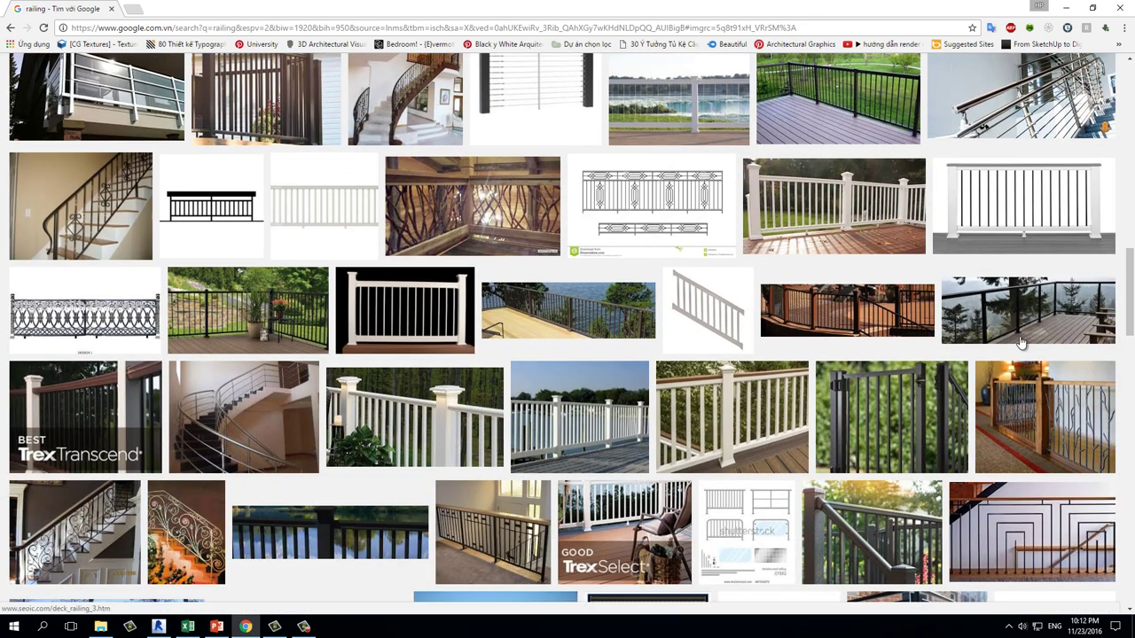
{"action": "left_click", "coordinate": [1046, 320]}
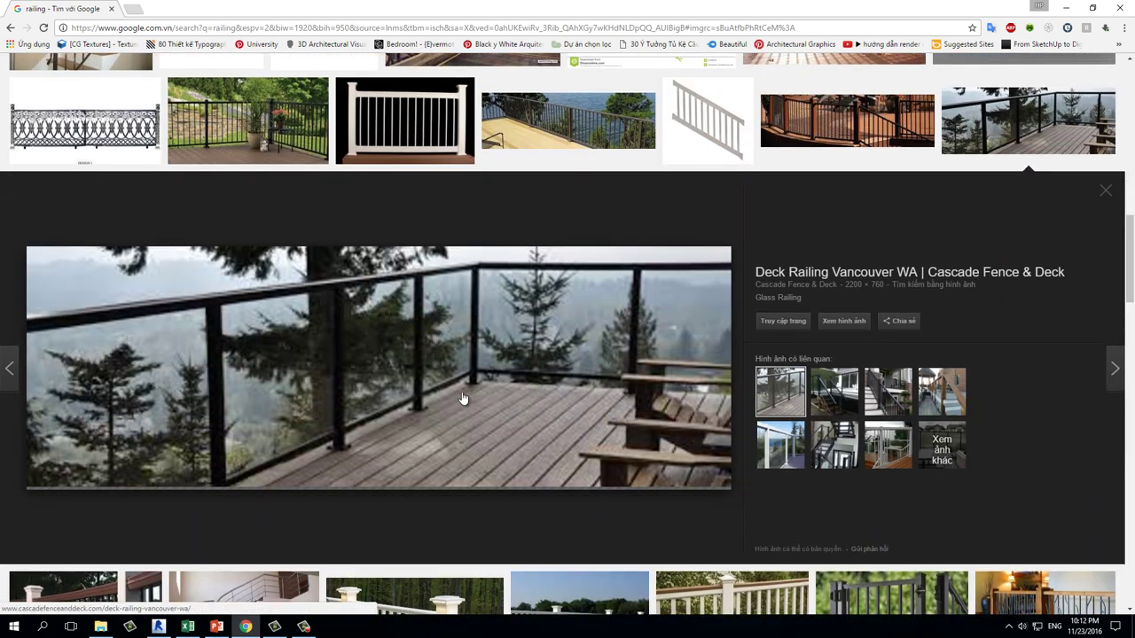
- Back in Revit, orbit the corner railing and select the lan can railing
{"action": "left_click", "coordinate": [160, 627]}
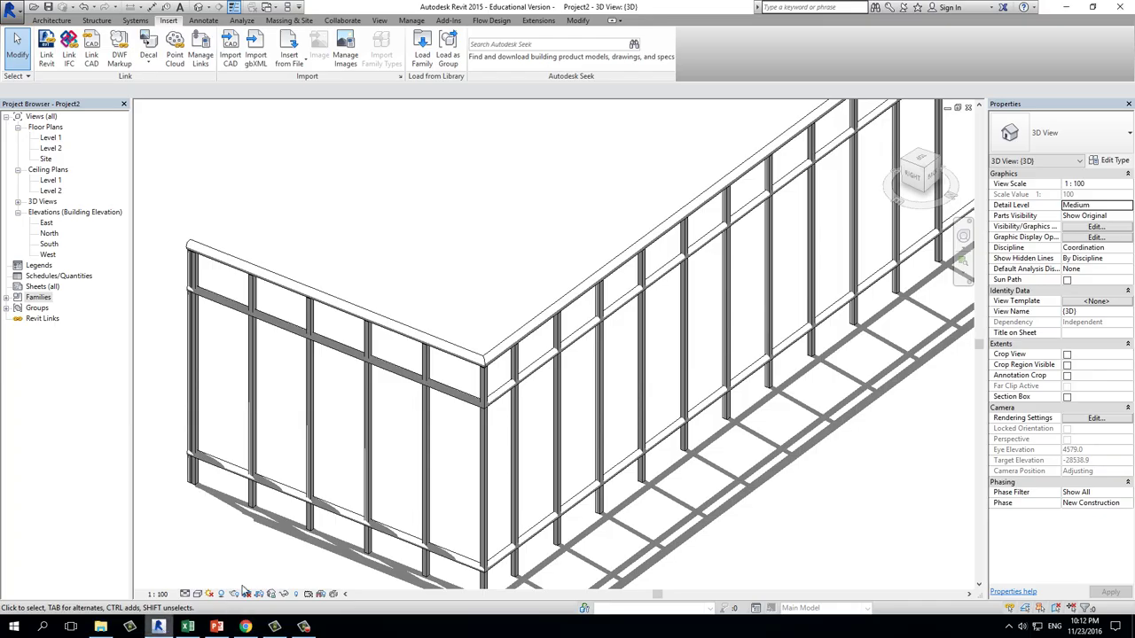
{"action": "scroll", "coordinate": [532, 399], "scroll_direction": "down", "scroll_amount": 1}
{"action": "middle_click_drag", "start_coordinate": [582, 431], "coordinate": [507, 464], "text": "shift"}
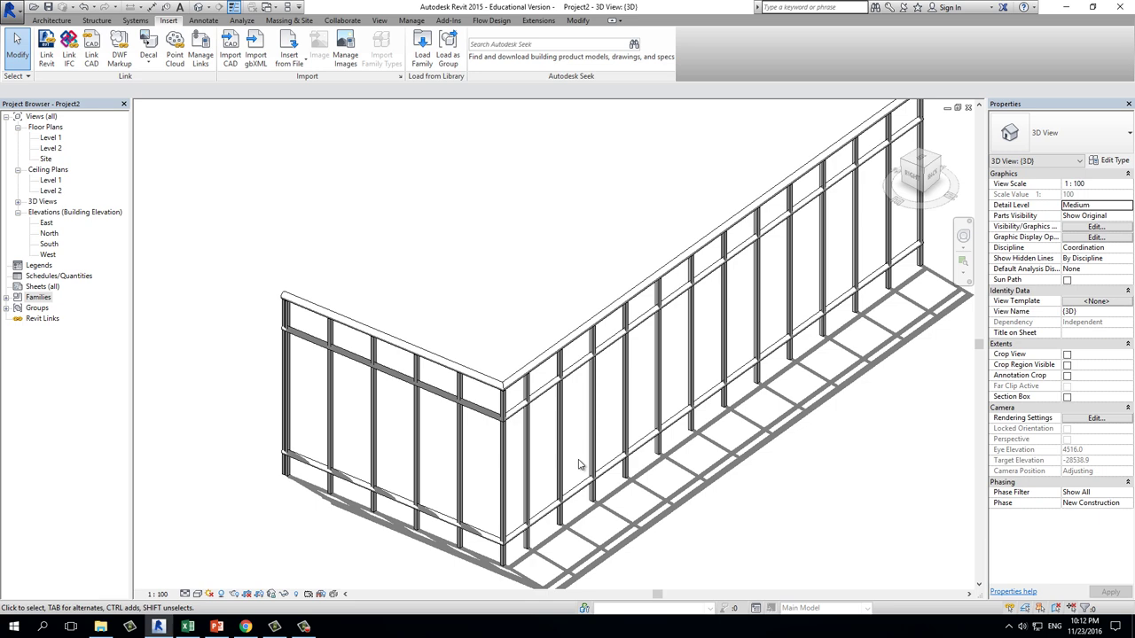
{"action": "left_click", "coordinate": [516, 383]}
{"action": "scroll", "coordinate": [512, 390], "scroll_direction": "down", "scroll_amount": 2}
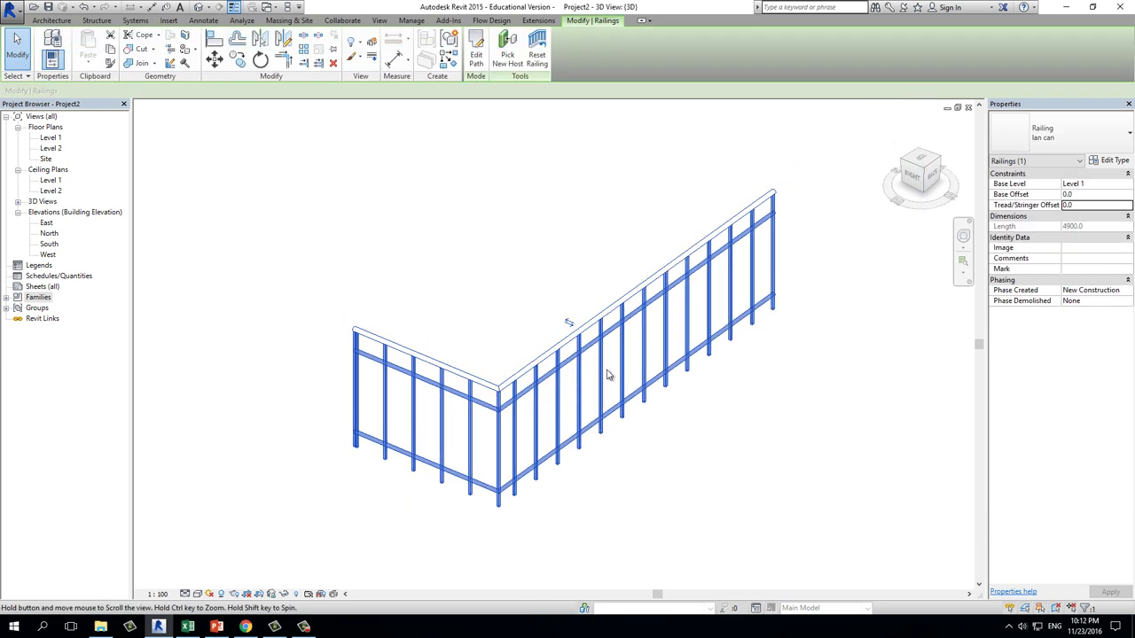
- Open Baluster Placement for the lan can railing type, position the dialog, then return to the images
{"action": "left_click", "coordinate": [1114, 163]}
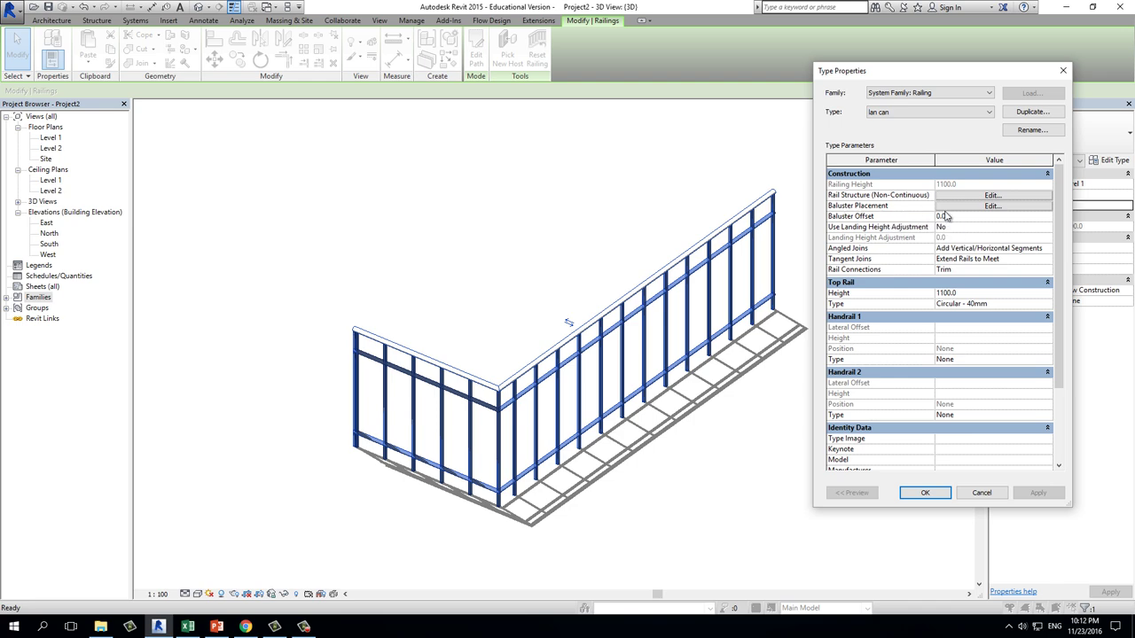
{"action": "left_click", "coordinate": [954, 208]}
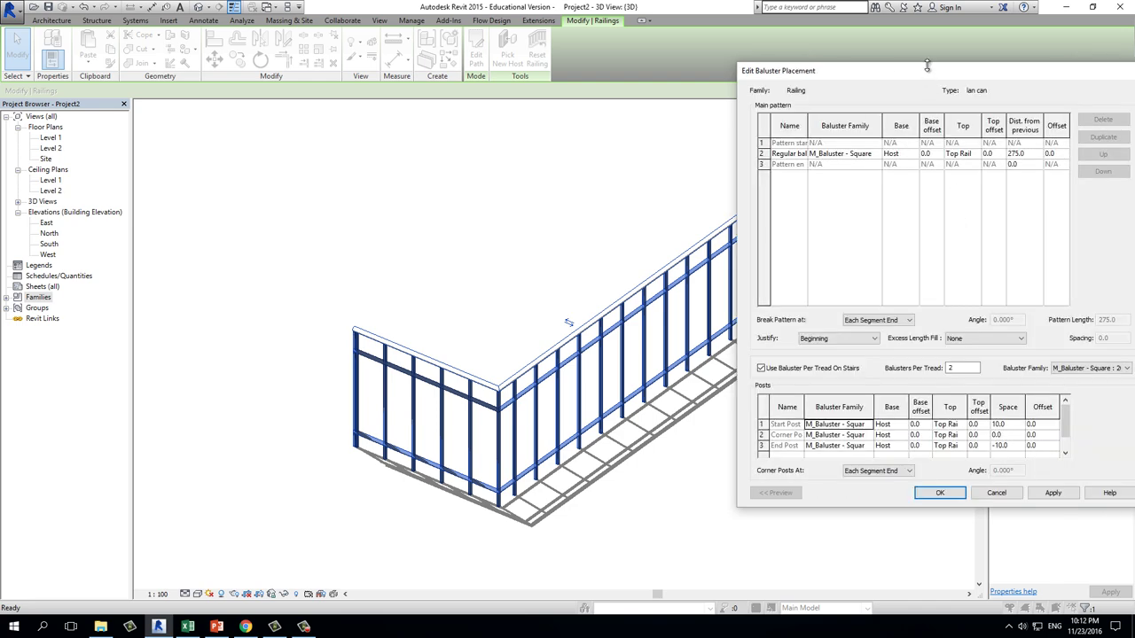
{"action": "left_click_drag", "start_coordinate": [926, 66], "coordinate": [789, 59]}
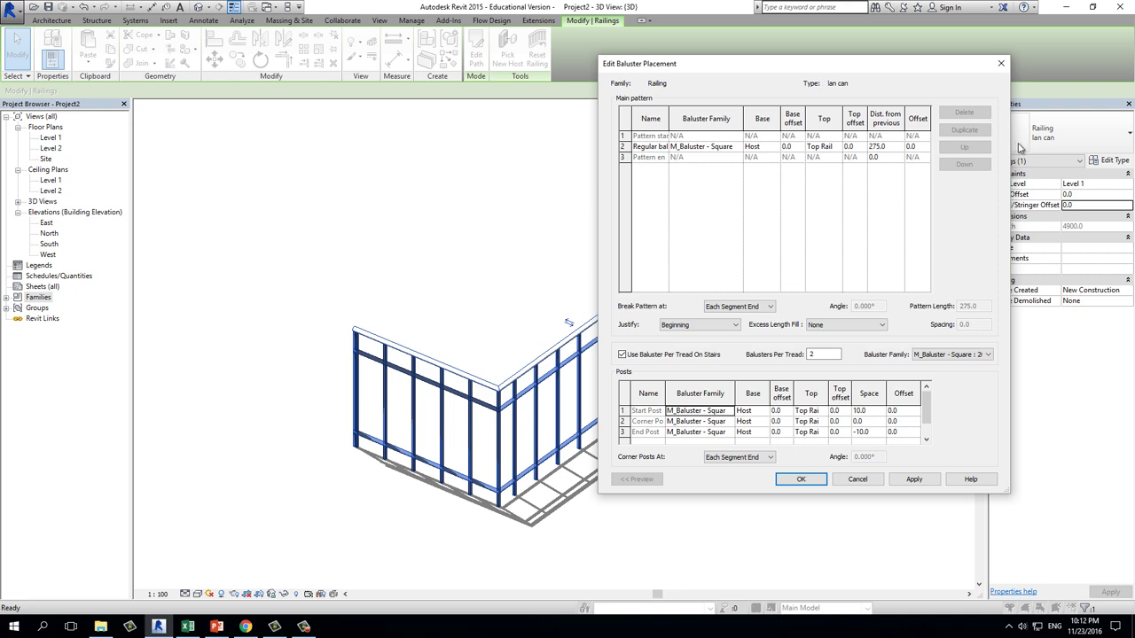
{"action": "mouse_move", "coordinate": [877, 68]}
{"action": "left_mouse_down"}
{"action": "mouse_move", "coordinate": [1028, 41]}
{"action": "mouse_move", "coordinate": [1012, 41]}
{"action": "left_mouse_up"}
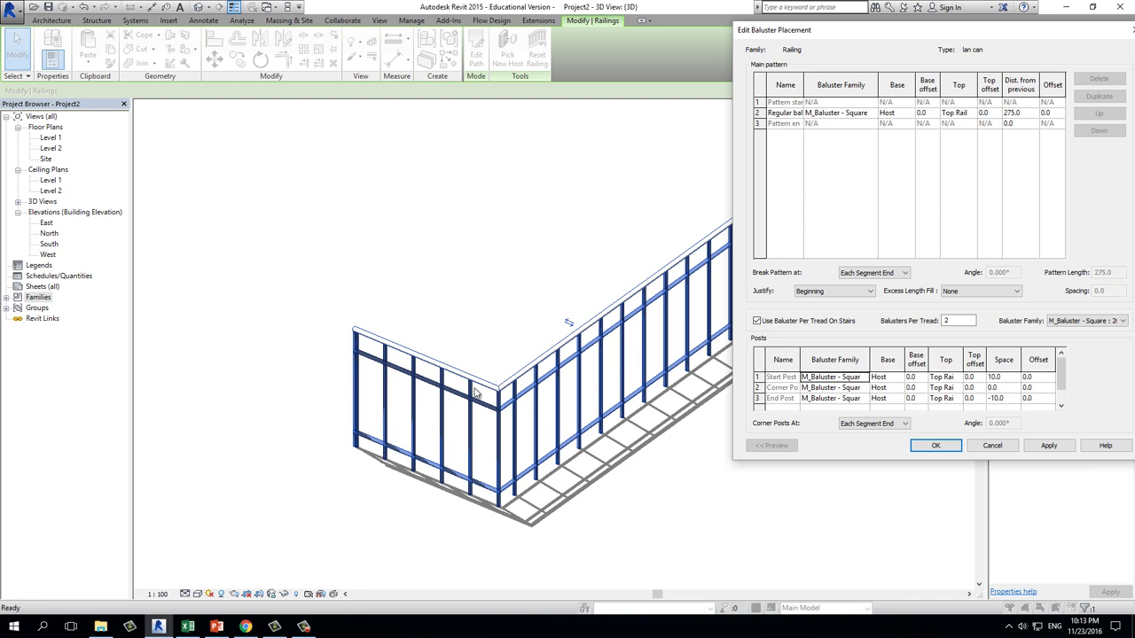
{"action": "left_click", "coordinate": [245, 626]}
- Preview the metal stair and white composite deck railing photos, then return to Revit
{"action": "scroll", "coordinate": [363, 375], "scroll_direction": "up", "scroll_amount": 3}
{"action": "scroll", "coordinate": [362, 375], "scroll_direction": "up", "scroll_amount": 1}
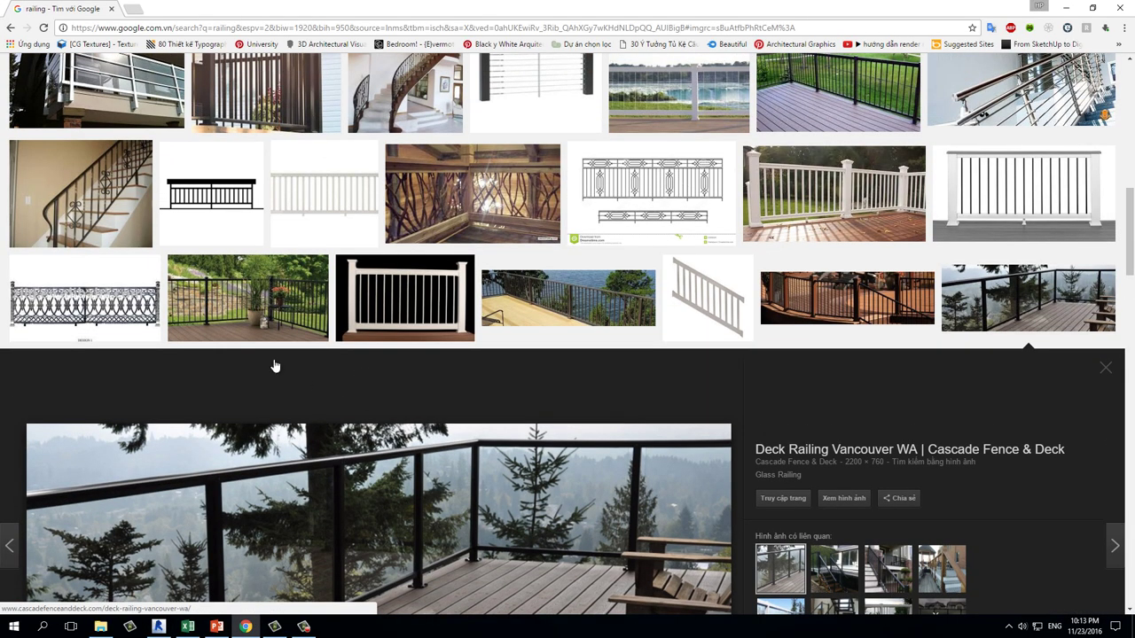
{"action": "scroll", "coordinate": [275, 366], "scroll_direction": "up", "scroll_amount": 2}
{"action": "scroll", "coordinate": [275, 366], "scroll_direction": "up", "scroll_amount": 5}
{"action": "scroll", "coordinate": [355, 337], "scroll_direction": "up", "scroll_amount": 5}
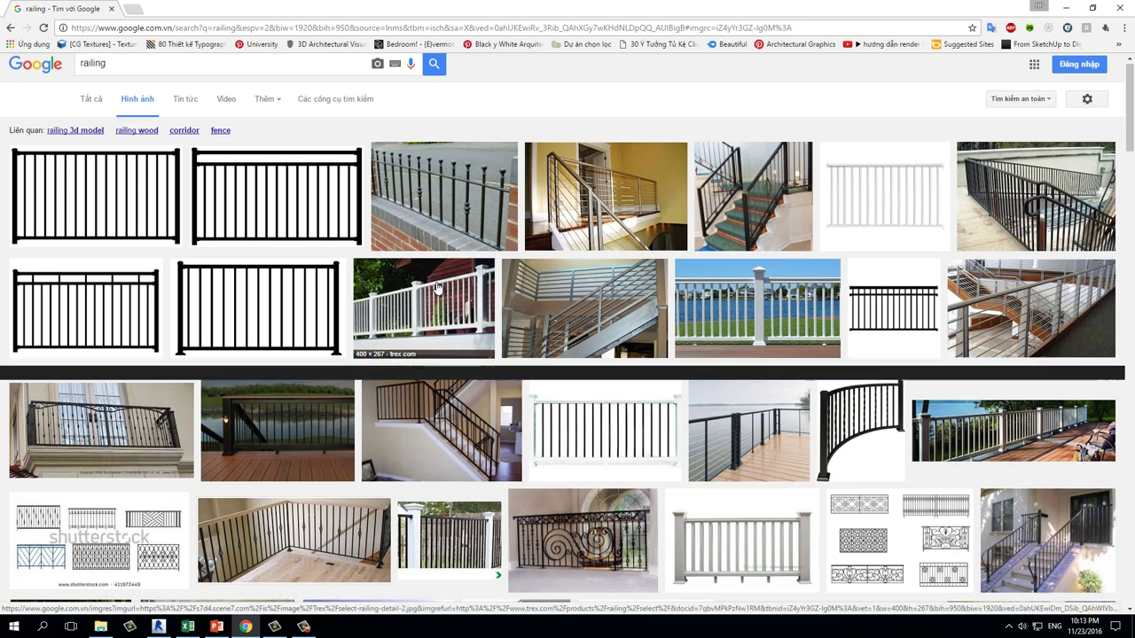
{"action": "scroll", "coordinate": [436, 287], "scroll_direction": "down", "scroll_amount": 2}
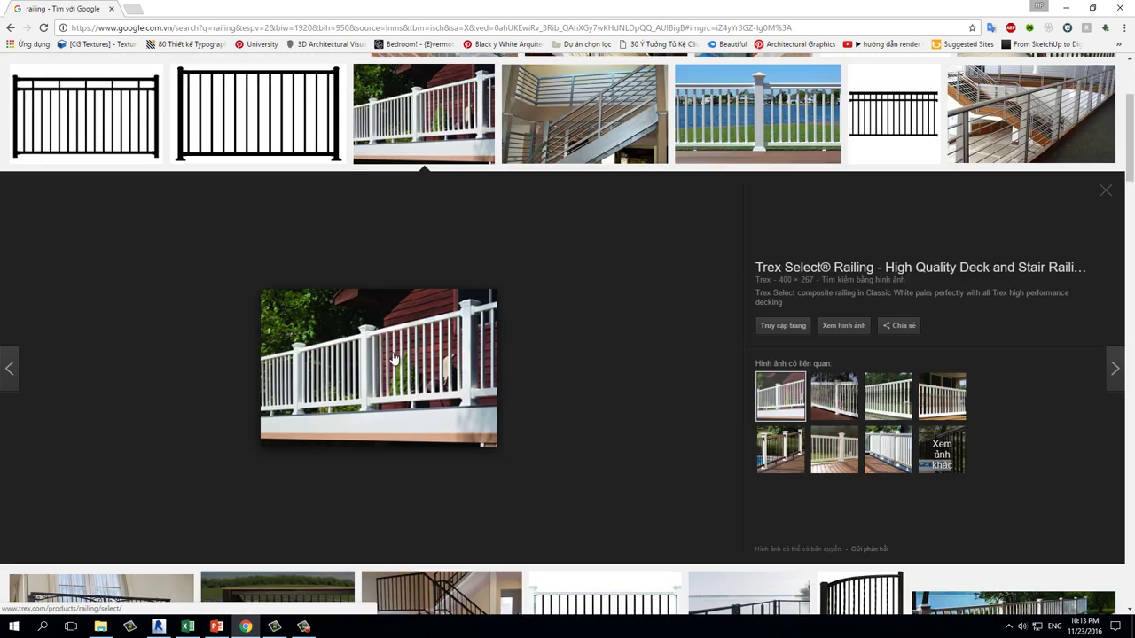
{"action": "left_click", "coordinate": [585, 112]}
{"action": "left_click", "coordinate": [757, 114]}
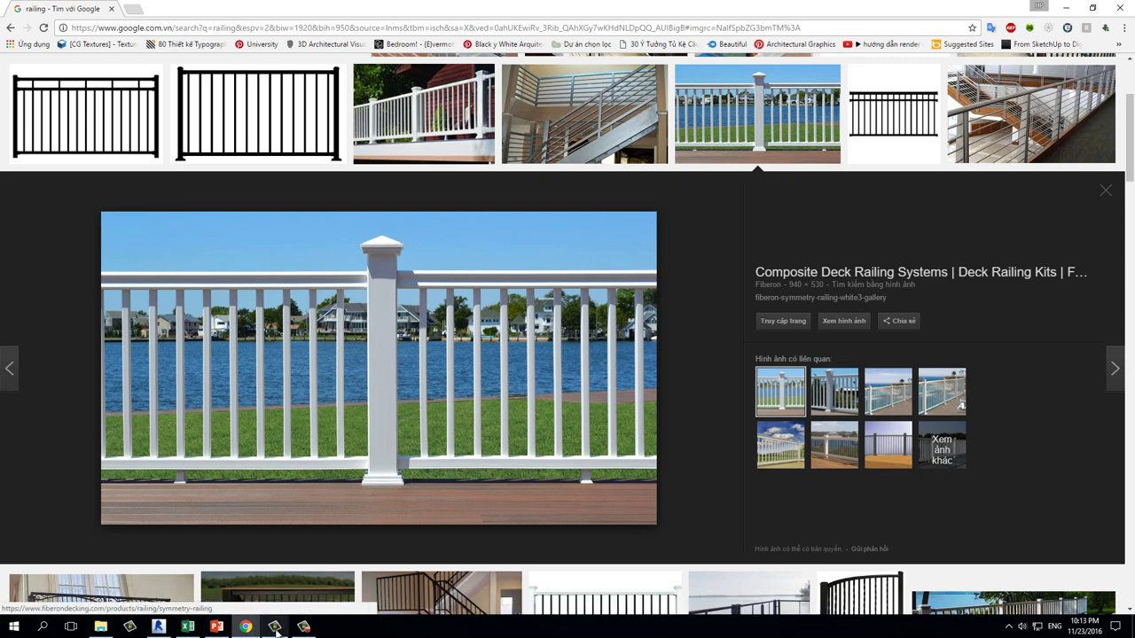
{"action": "left_click", "coordinate": [158, 627]}
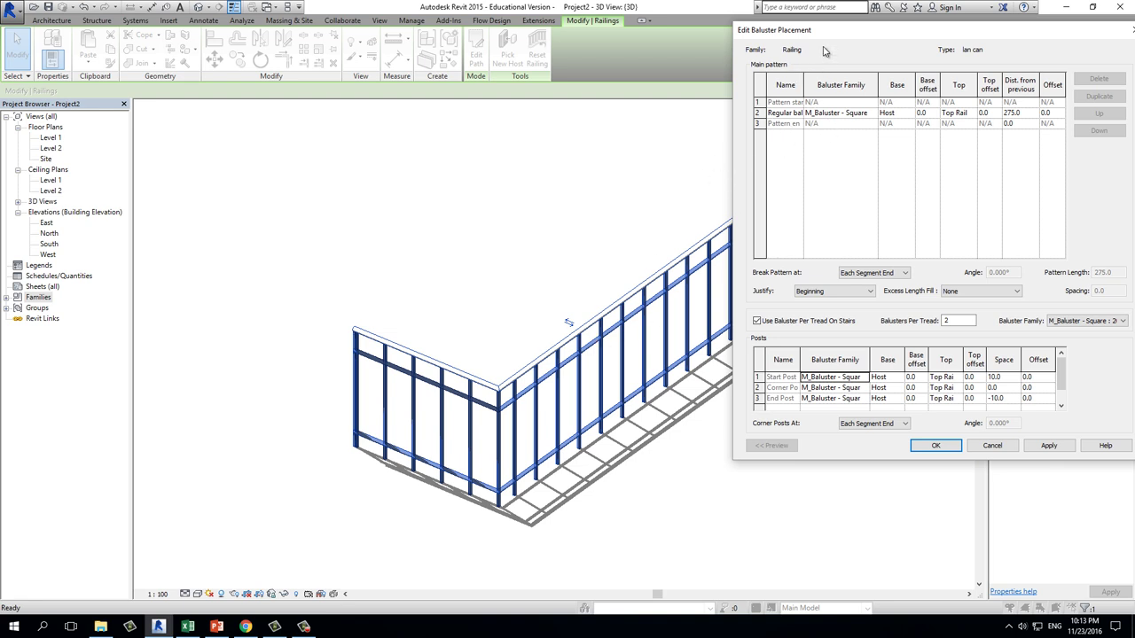
- Shift the Baluster Placement window left and examine the main pattern's start, regular baluster and end rows
{"action": "left_click_drag", "start_coordinate": [777, 33], "coordinate": [742, 26]}
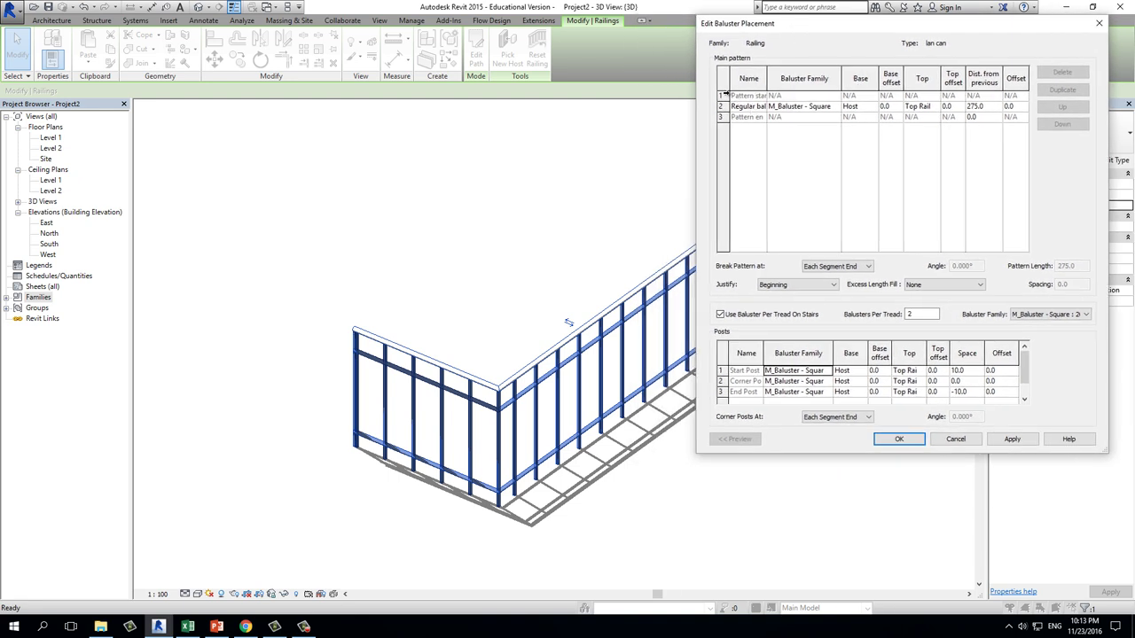
{"action": "left_click", "coordinate": [723, 95]}
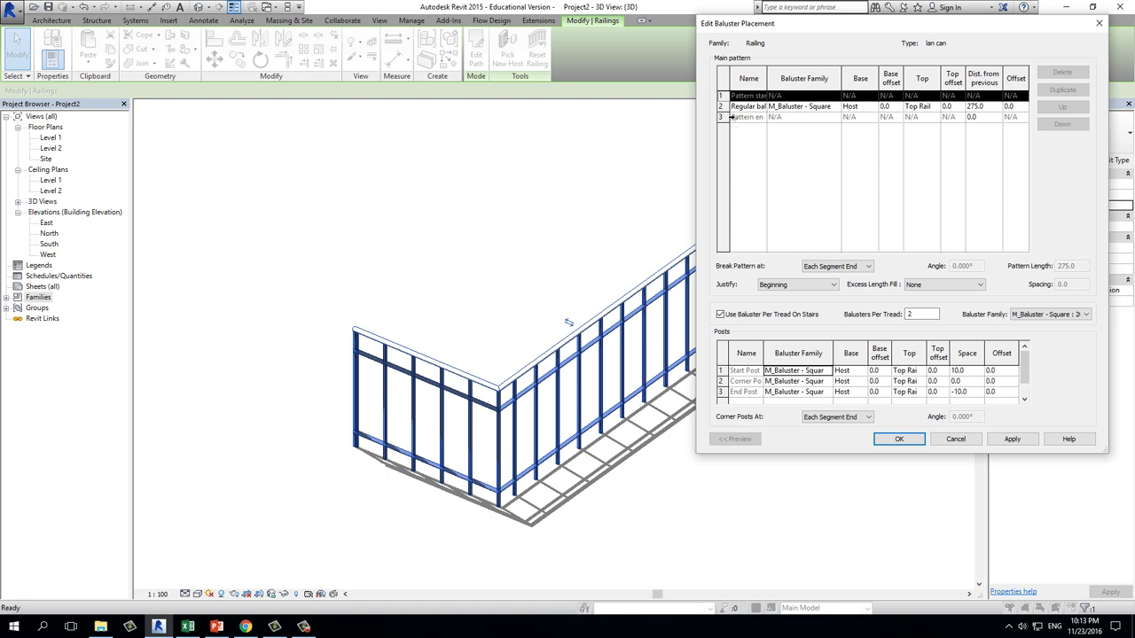
{"action": "left_click", "coordinate": [732, 117]}
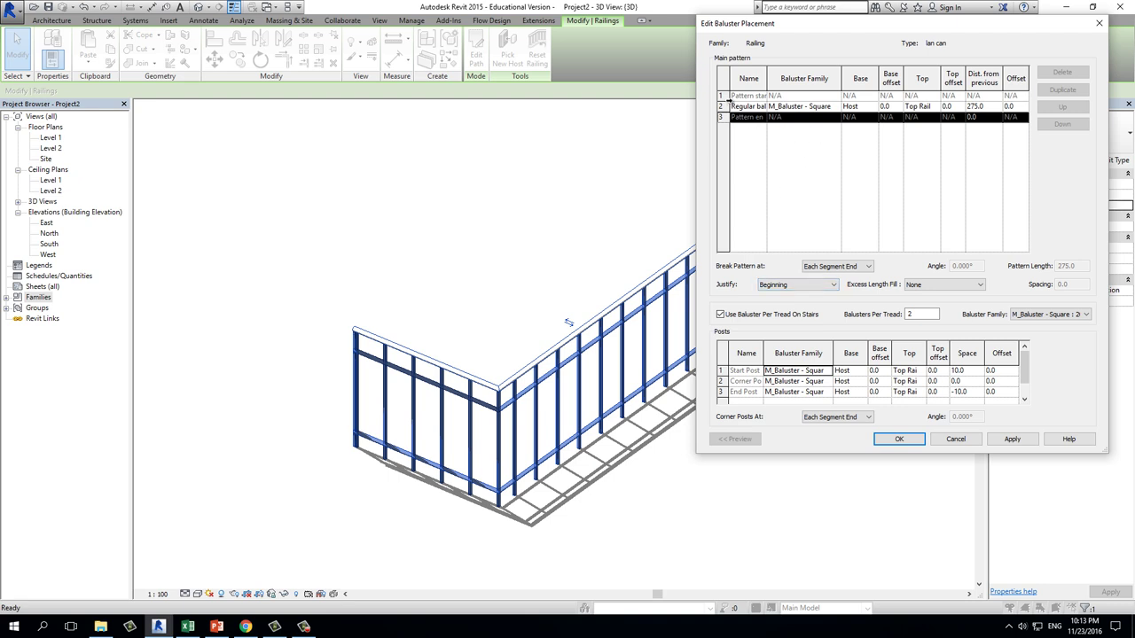
{"action": "left_click", "coordinate": [741, 107]}
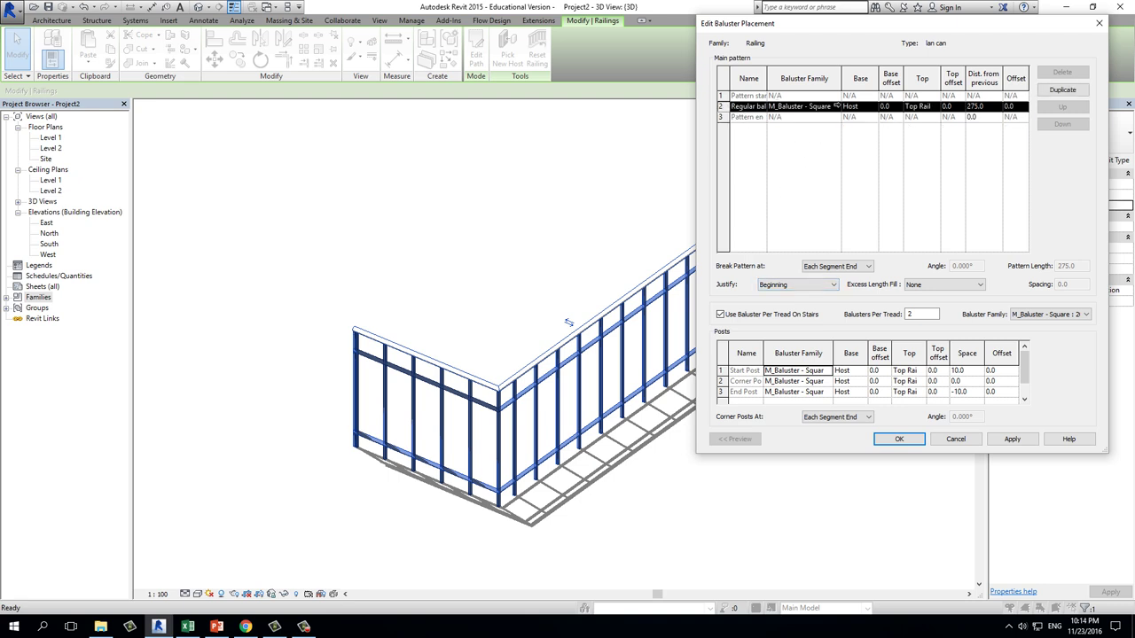
{"action": "left_click", "coordinate": [734, 96]}
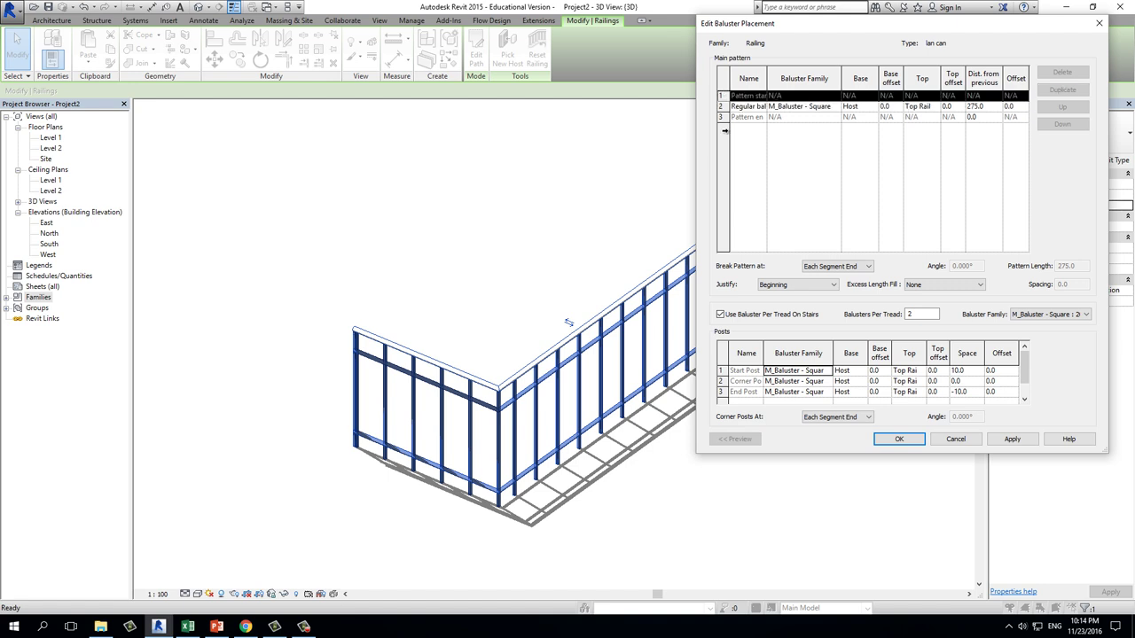
{"action": "left_click", "coordinate": [724, 119]}
{"action": "left_click", "coordinate": [743, 97]}
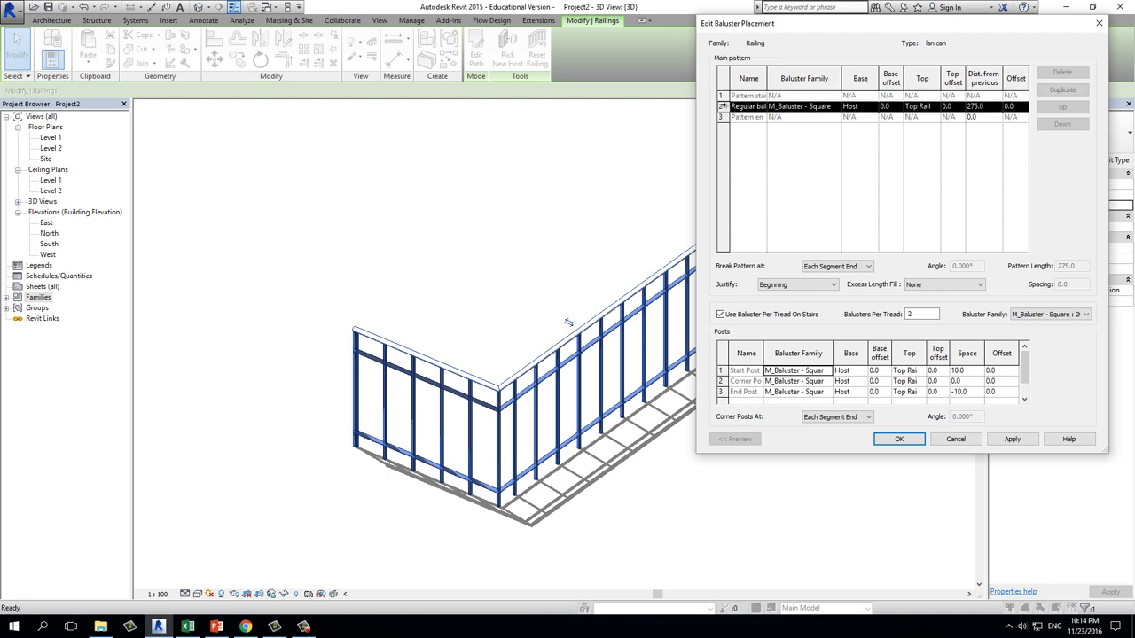
{"action": "left_click", "coordinate": [724, 106]}
- Set the regular baluster to M_Baluster - Round with its base on Thanh 1, applying each change
{"action": "left_click", "coordinate": [834, 108]}
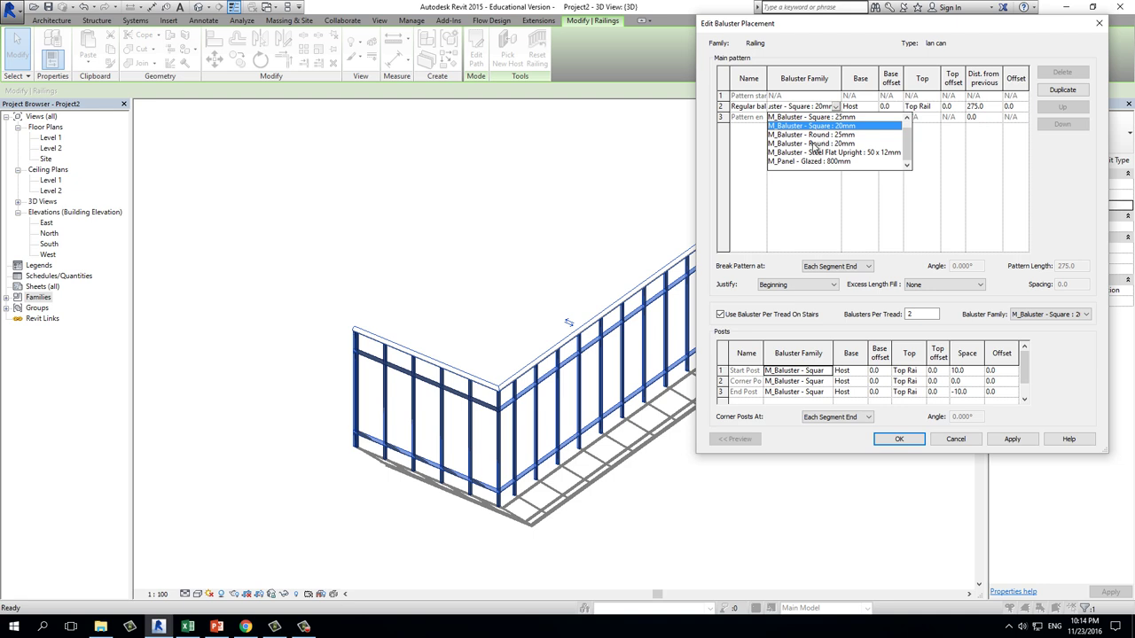
{"action": "left_click", "coordinate": [814, 143]}
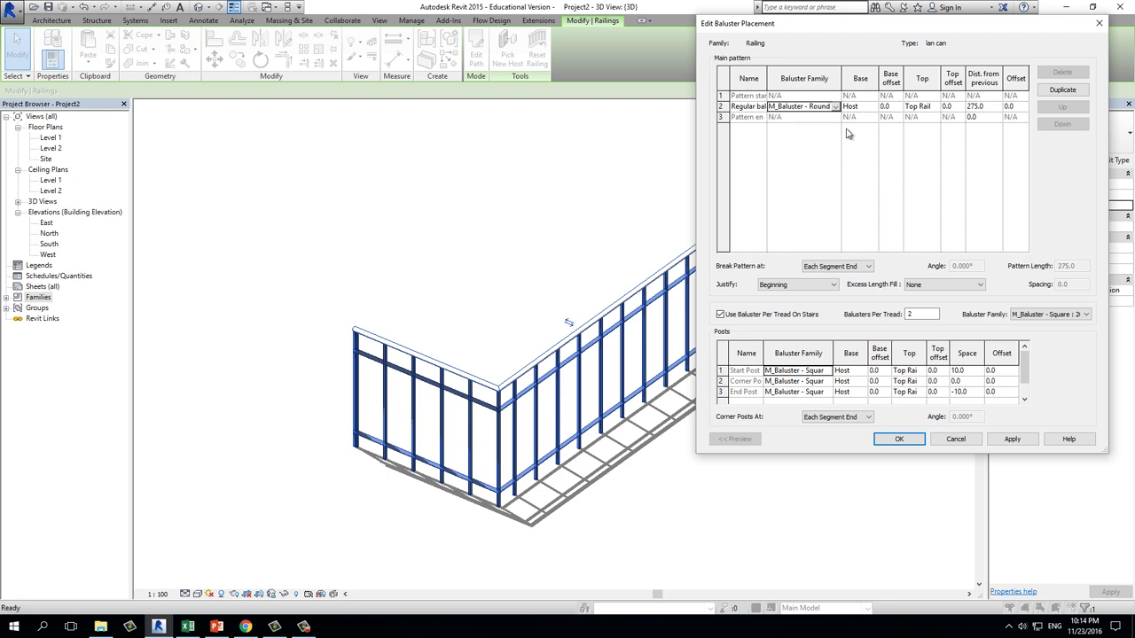
{"action": "left_click", "coordinate": [1011, 439]}
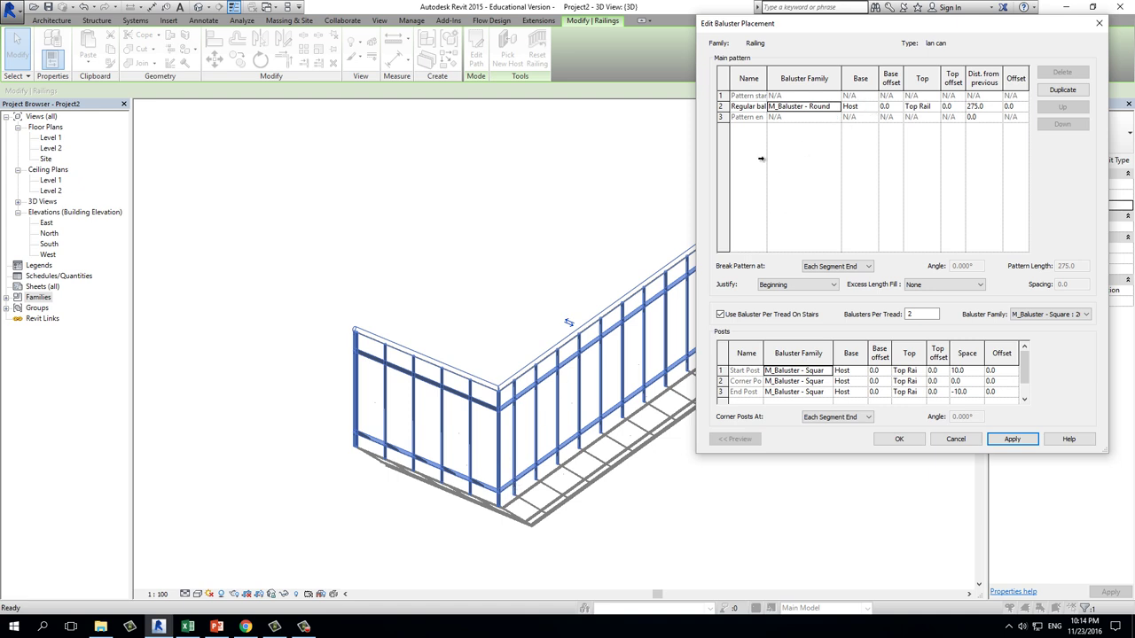
{"action": "left_click", "coordinate": [874, 107]}
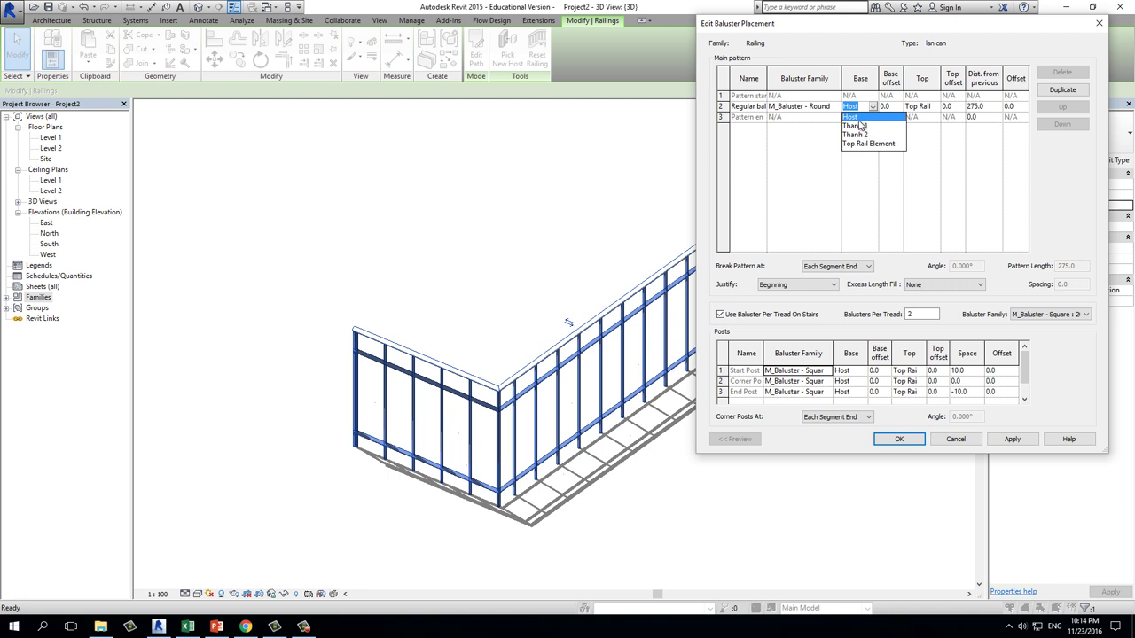
{"action": "left_click", "coordinate": [855, 126]}
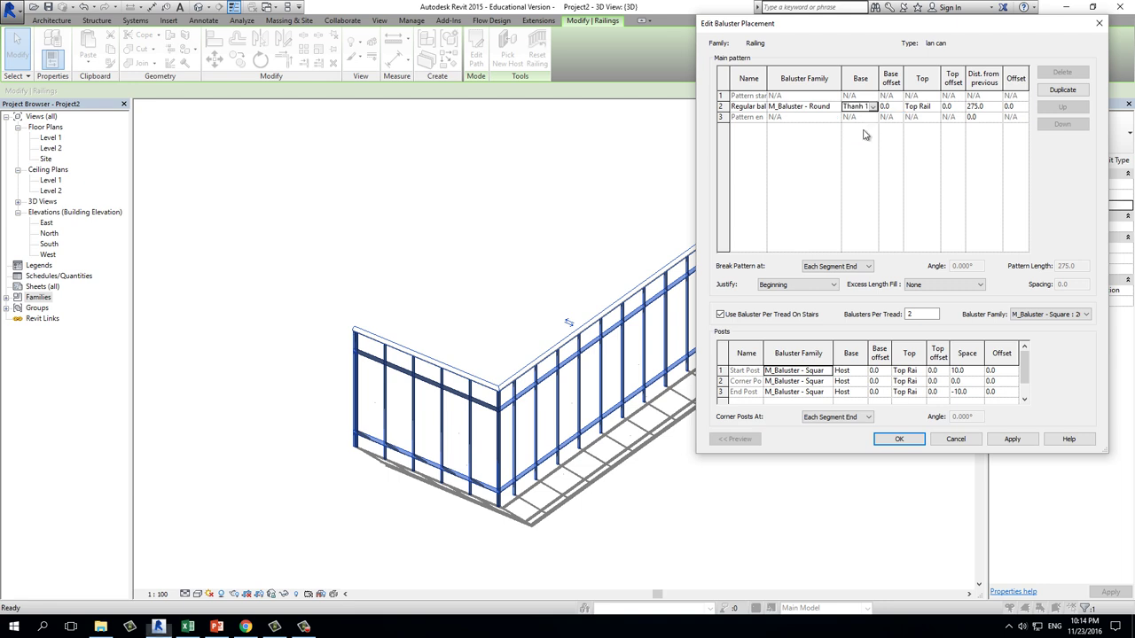
{"action": "left_click", "coordinate": [1010, 439]}
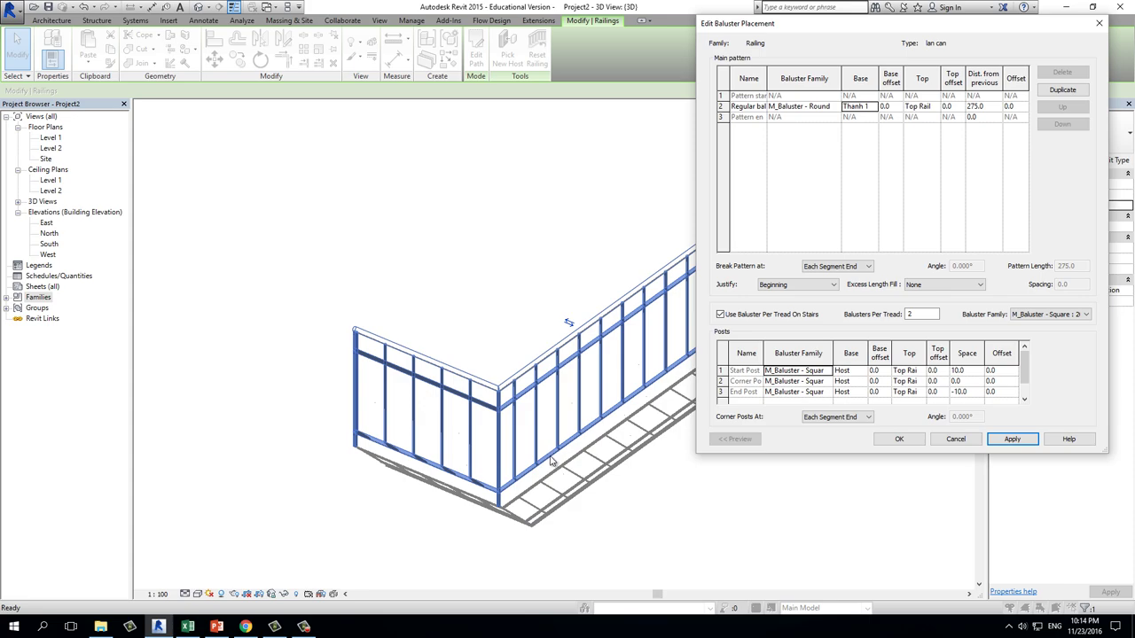
- Check the black Tuscany Series Aluminum Railing reference in Chrome, then return to Revit
{"action": "left_click", "coordinate": [246, 627]}
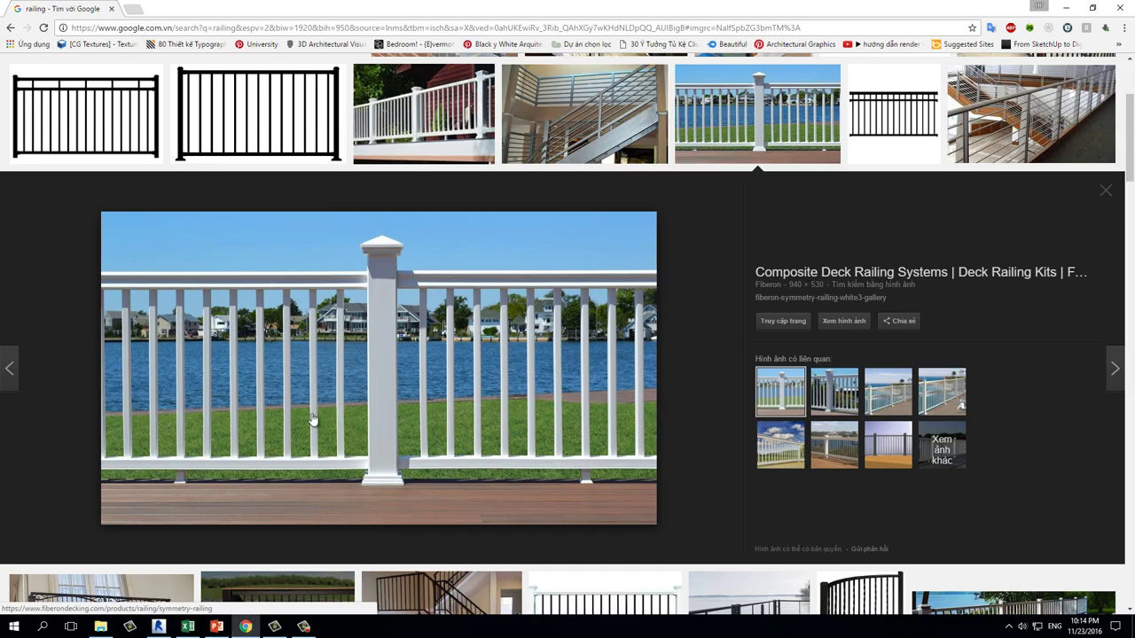
{"action": "key", "text": "alt+Left"}
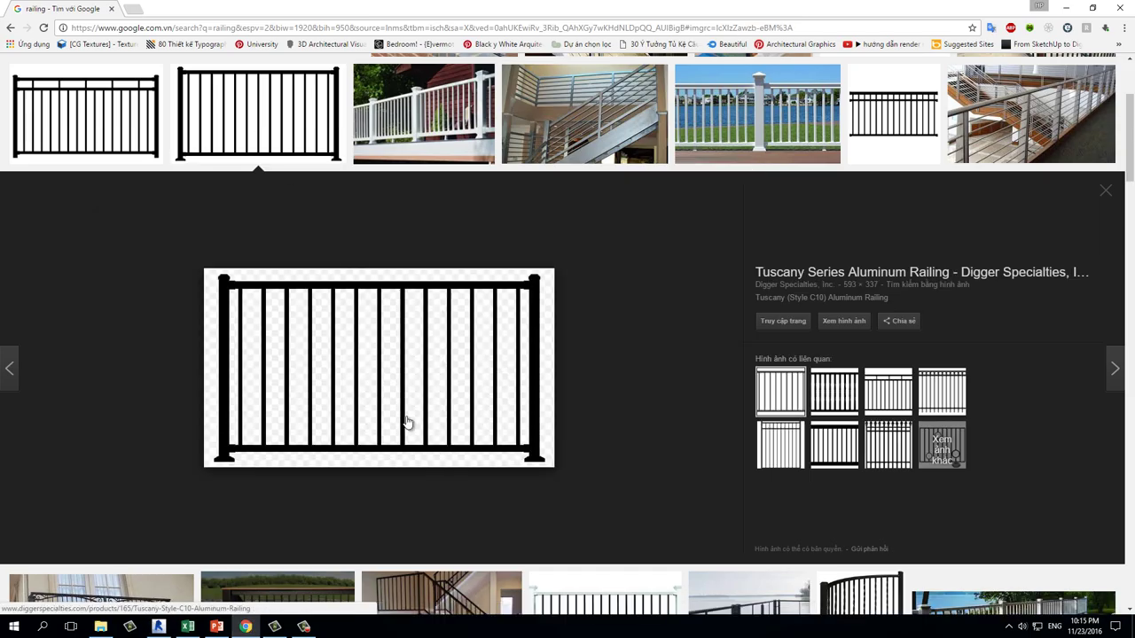
{"action": "left_click", "coordinate": [159, 627]}
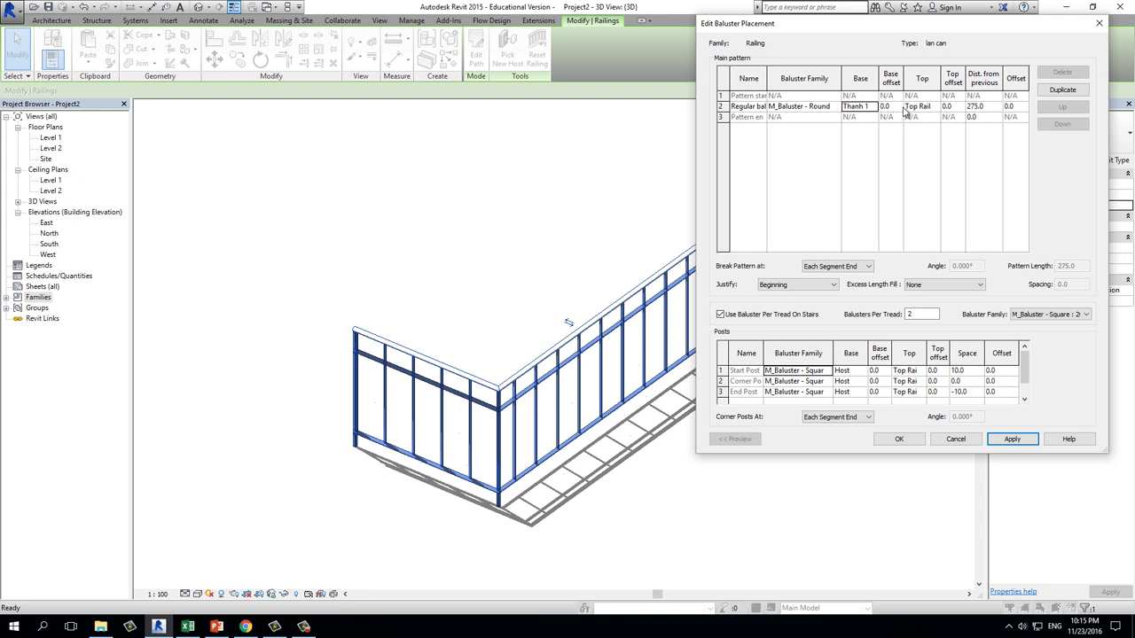
- Set the regular balusters' base offset to -100 and apply it
{"action": "left_click", "coordinate": [891, 107]}
{"action": "type", "text": "100"}
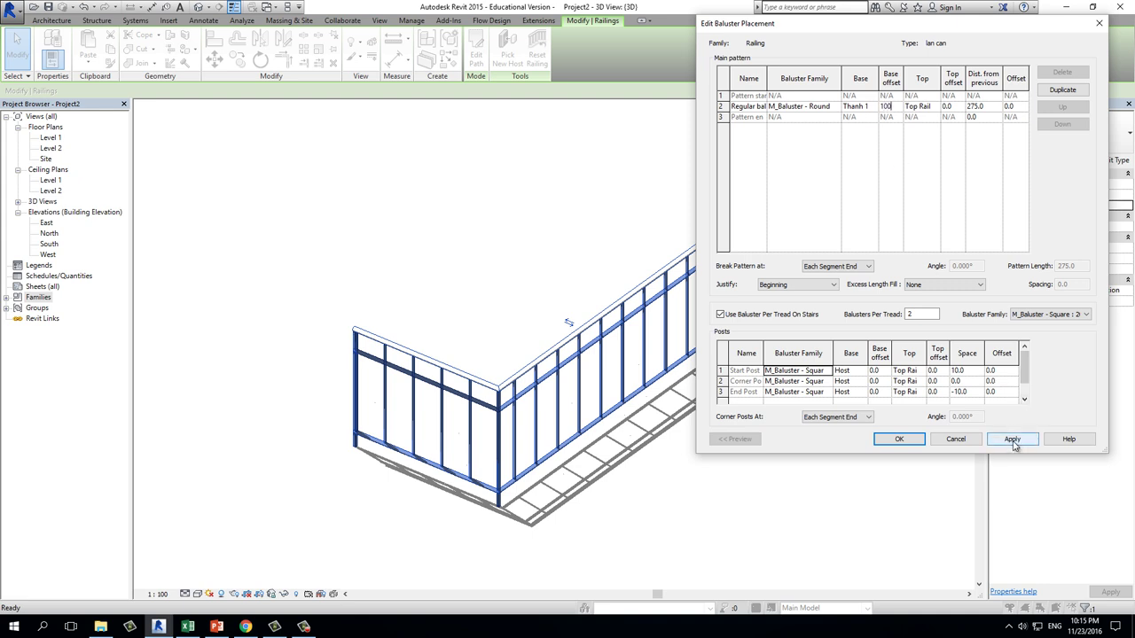
{"action": "left_click", "coordinate": [1012, 439]}
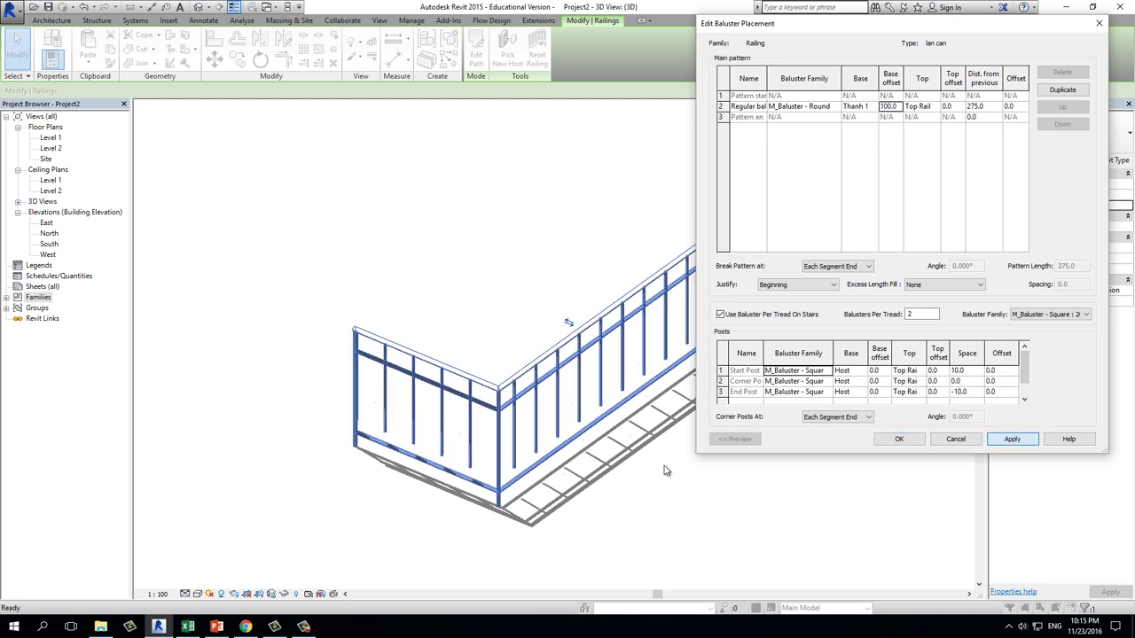
{"action": "left_click", "coordinate": [882, 107]}
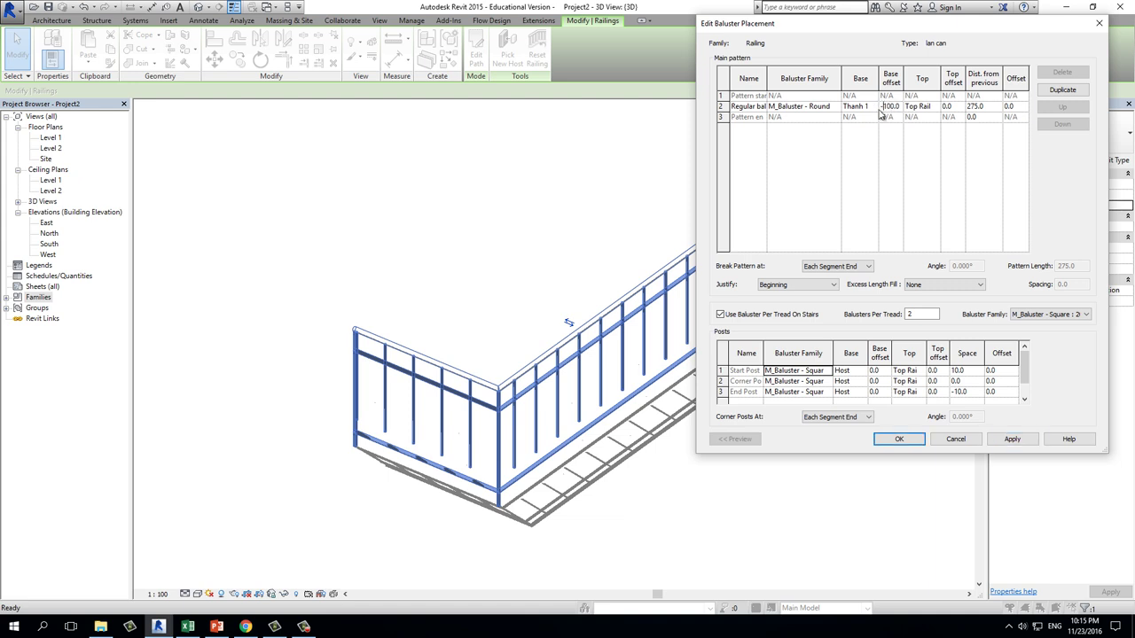
{"action": "left_click", "coordinate": [1012, 439]}
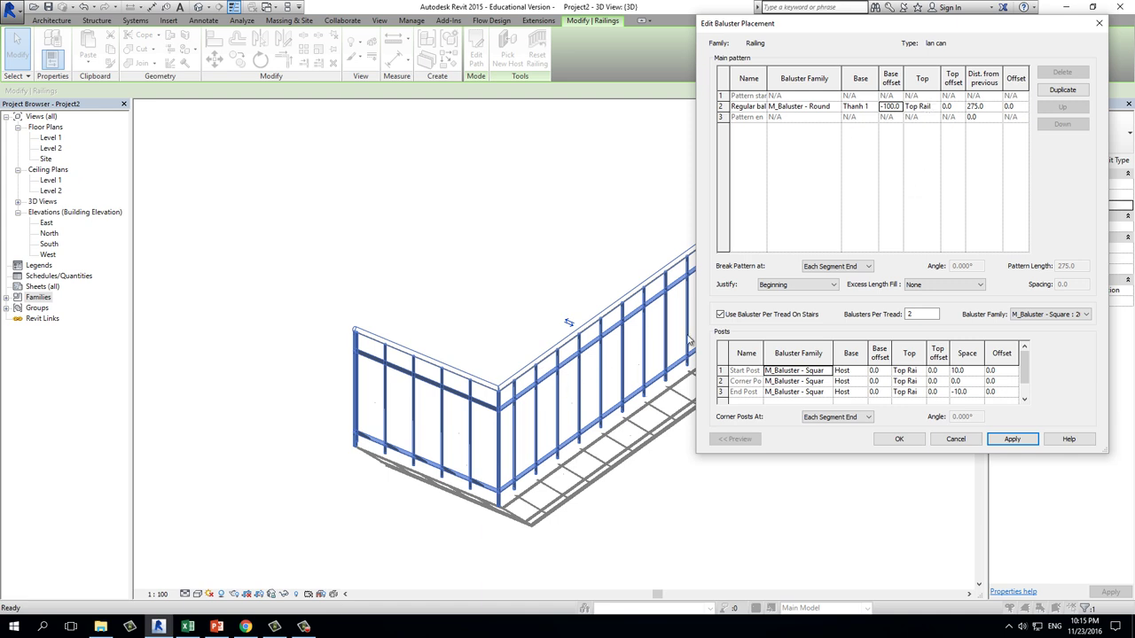
- End the regular balusters at the Thanh 2 rail and apply the change
{"action": "left_click", "coordinate": [935, 105]}
{"action": "left_click", "coordinate": [935, 107]}
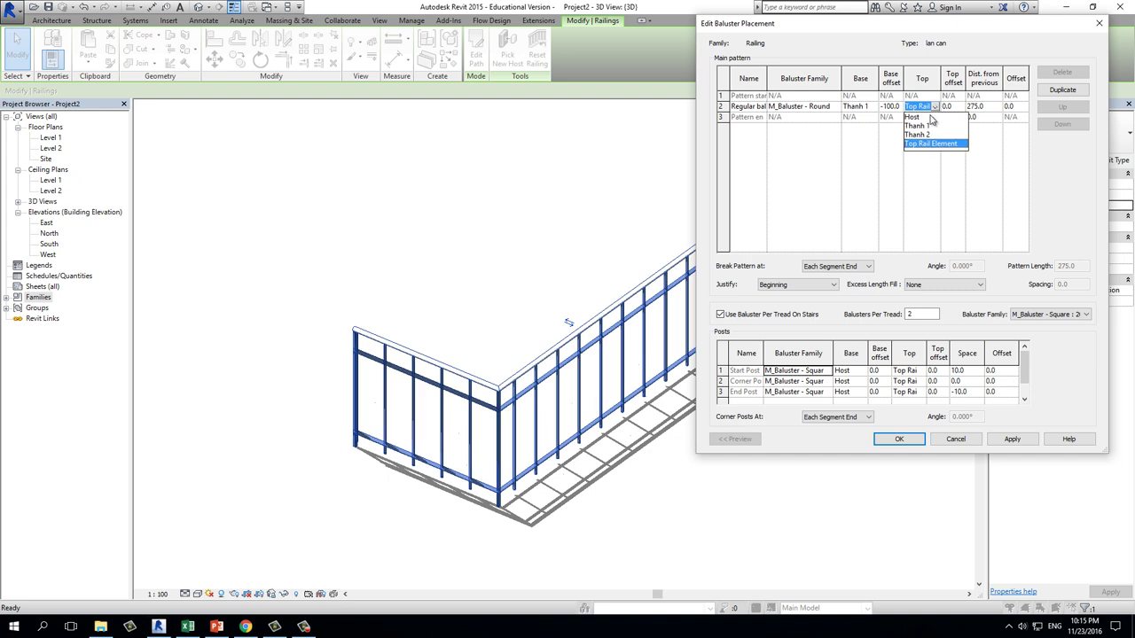
{"action": "left_click", "coordinate": [926, 143]}
{"action": "left_click", "coordinate": [936, 107]}
{"action": "left_click", "coordinate": [927, 135]}
{"action": "left_click", "coordinate": [1012, 439]}
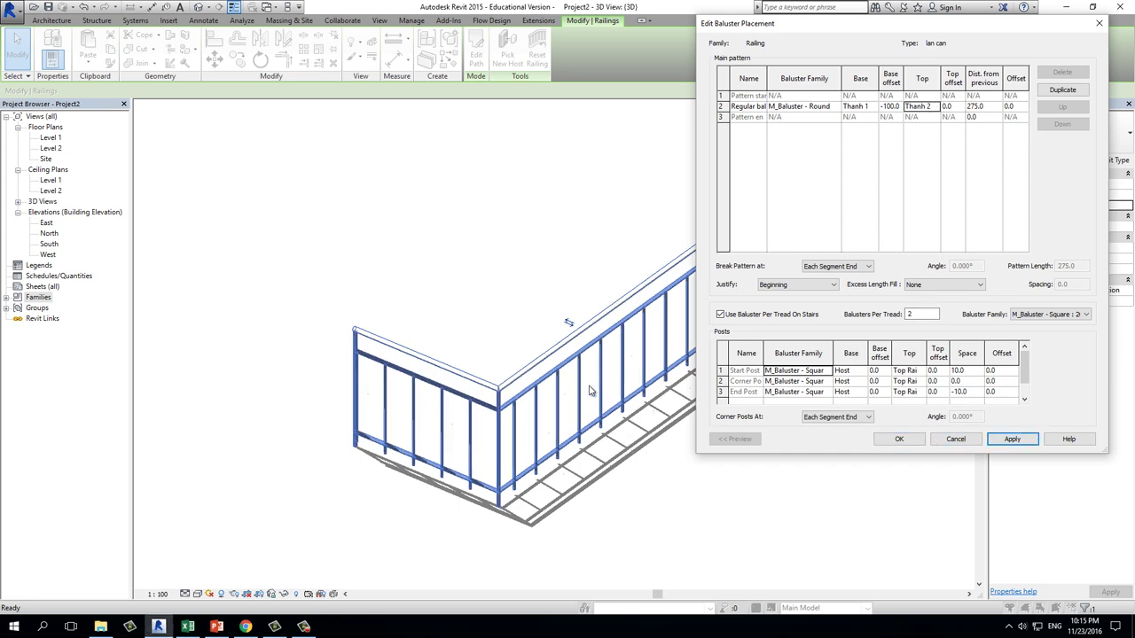
- Compare against the Riviera (Style C30) Aluminum Railing reference, then return to Revit
{"action": "left_click", "coordinate": [246, 626]}
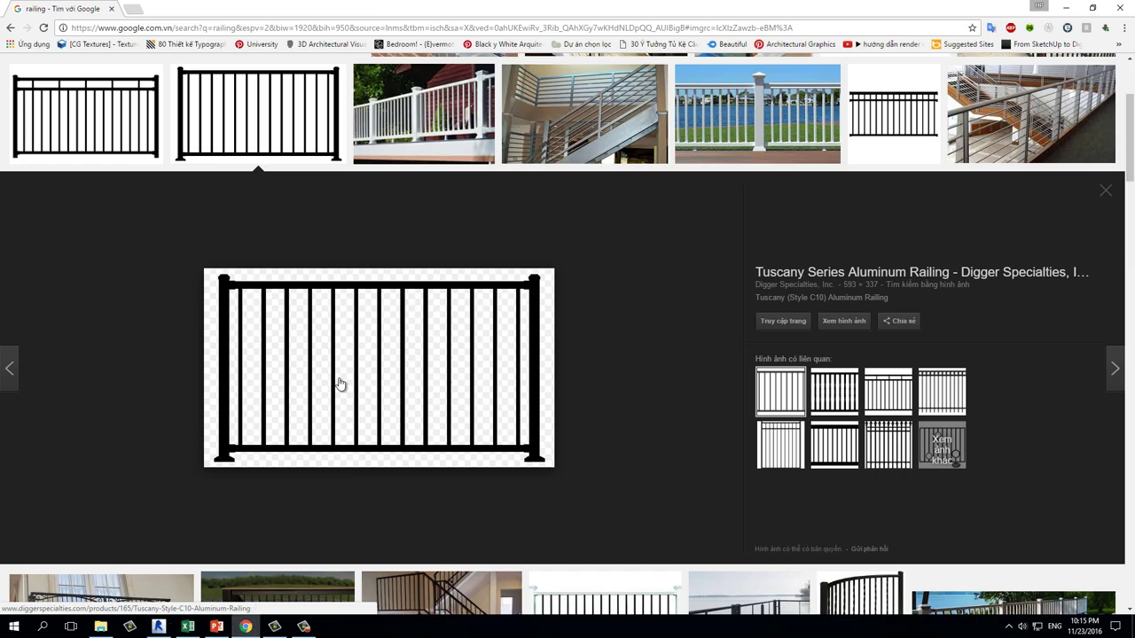
{"action": "left_click", "coordinate": [153, 152]}
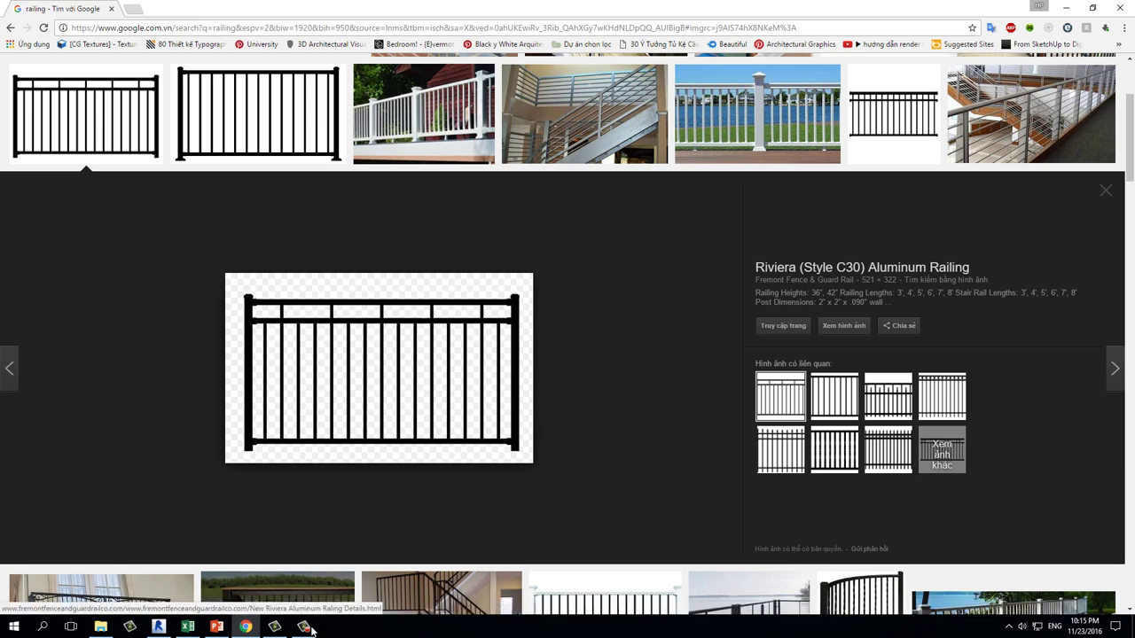
{"action": "left_click", "coordinate": [158, 626]}
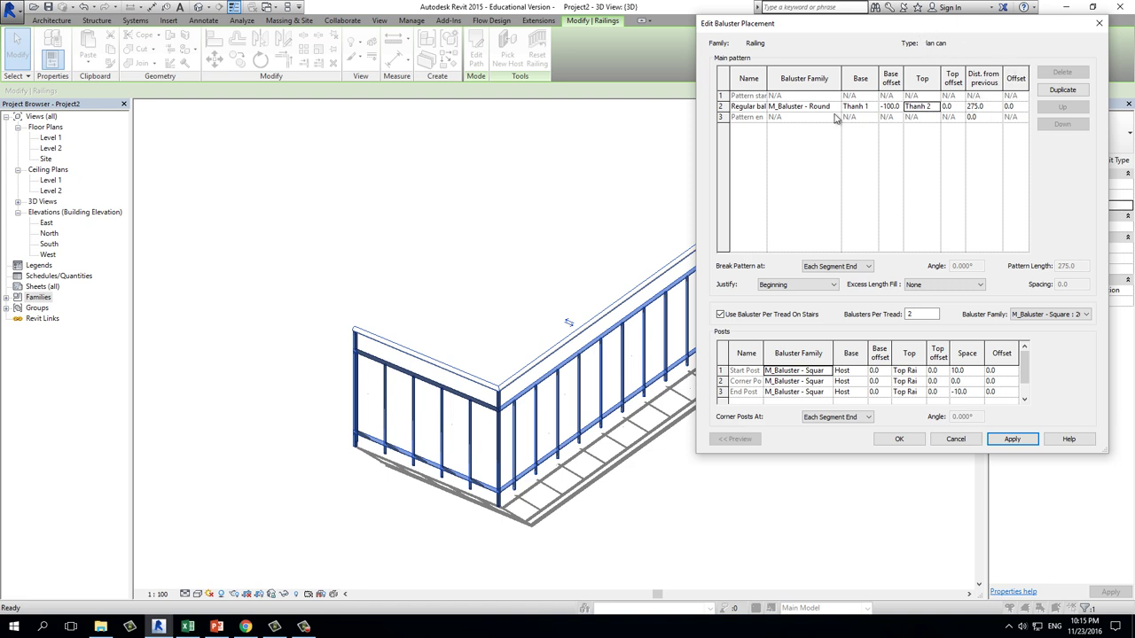
- Give the regular balusters 500 spacing from the previous one and a 100 offset, applying both
{"action": "left_click", "coordinate": [793, 106]}
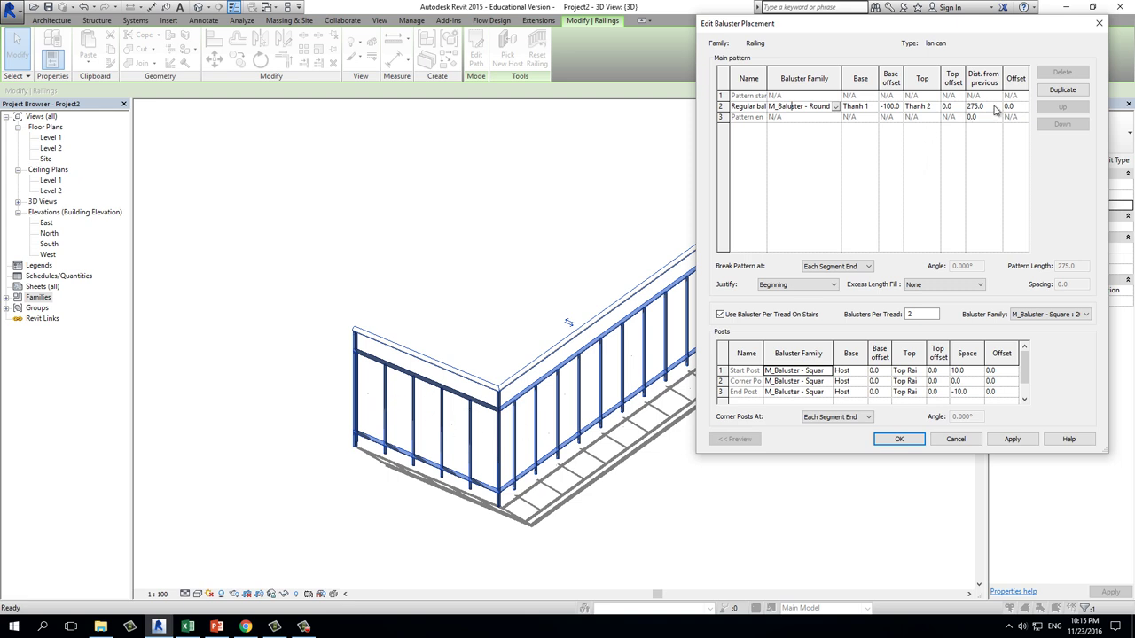
{"action": "left_click", "coordinate": [995, 106]}
{"action": "type", "text": "500"}
{"action": "left_click", "coordinate": [1011, 439]}
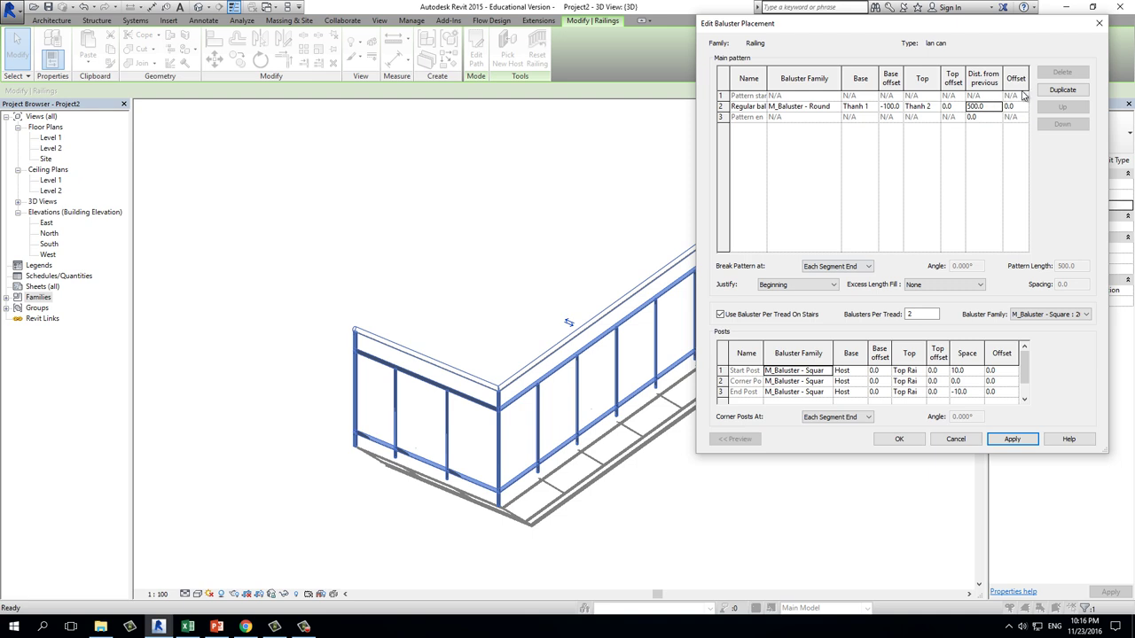
{"action": "left_click", "coordinate": [1019, 106]}
{"action": "type", "text": "100"}
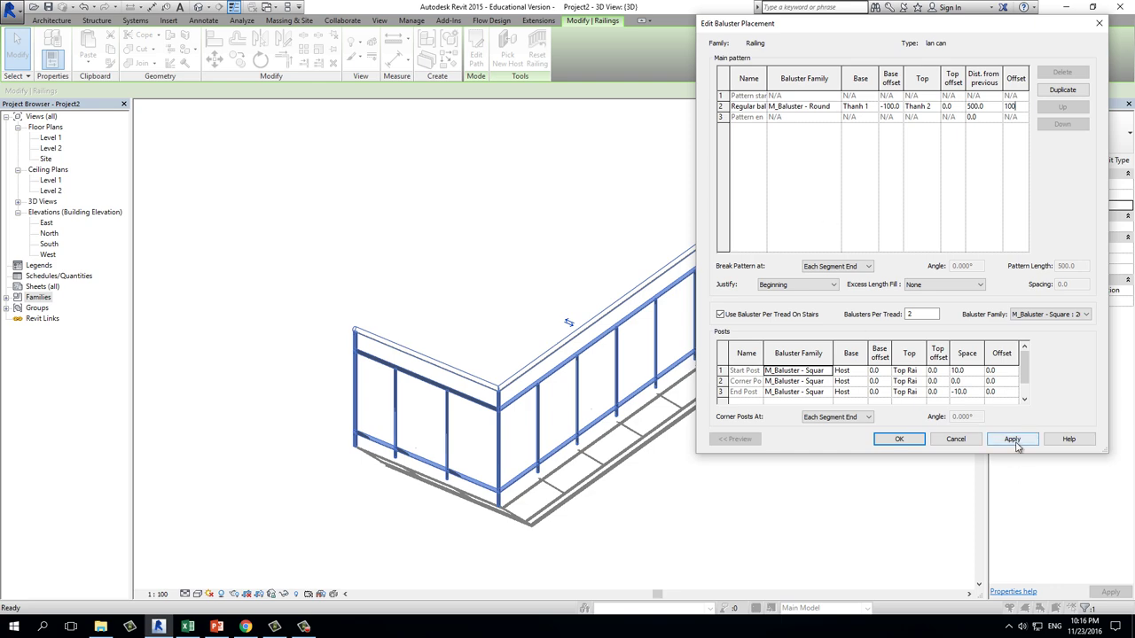
{"action": "left_click", "coordinate": [1012, 439]}
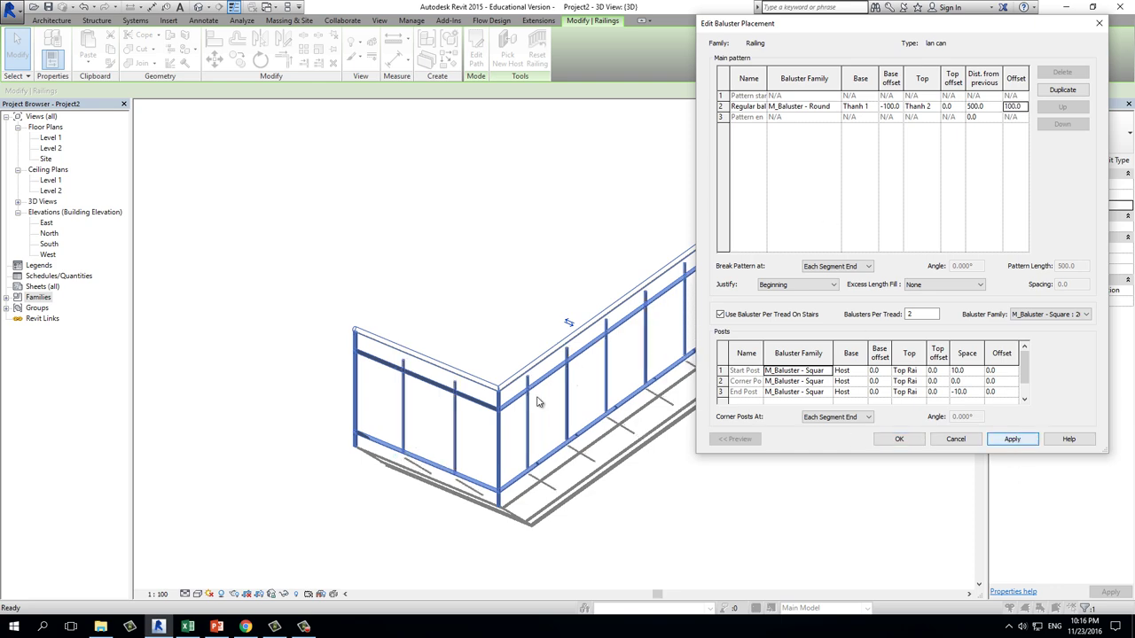
- Confirm Baluster Placement and Type Properties, then orbit the 3D view to inspect the railing
{"action": "left_click", "coordinate": [898, 440]}
{"action": "left_click", "coordinate": [885, 447]}
{"action": "mouse_move", "coordinate": [674, 436]}
{"action": "middle_mouse_down", "text": "shift"}
{"action": "mouse_move", "coordinate": [823, 395]}
{"action": "mouse_move", "coordinate": [792, 343]}
{"action": "mouse_move", "coordinate": [836, 325]}
{"action": "mouse_move", "coordinate": [842, 281]}
{"action": "mouse_move", "coordinate": [721, 329]}
{"action": "mouse_move", "coordinate": [621, 410]}
{"action": "middle_mouse_up", "text": "shift"}
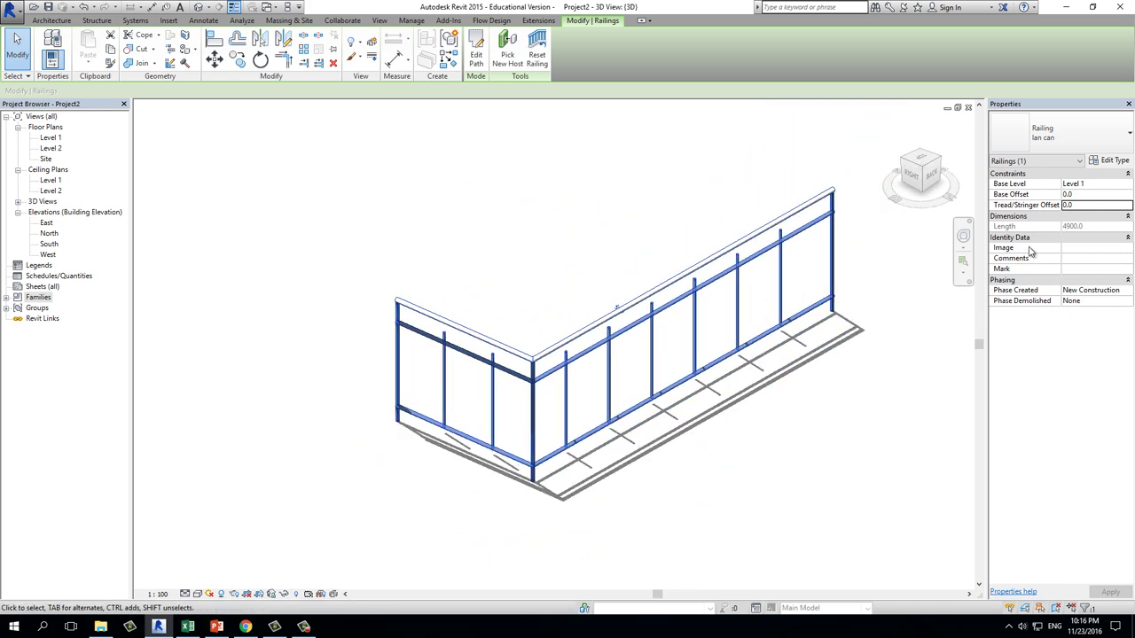
- Reset the lan can regular baluster offset to 0.0, apply it, and compare with the reference railing image
{"action": "left_click", "coordinate": [1115, 160]}
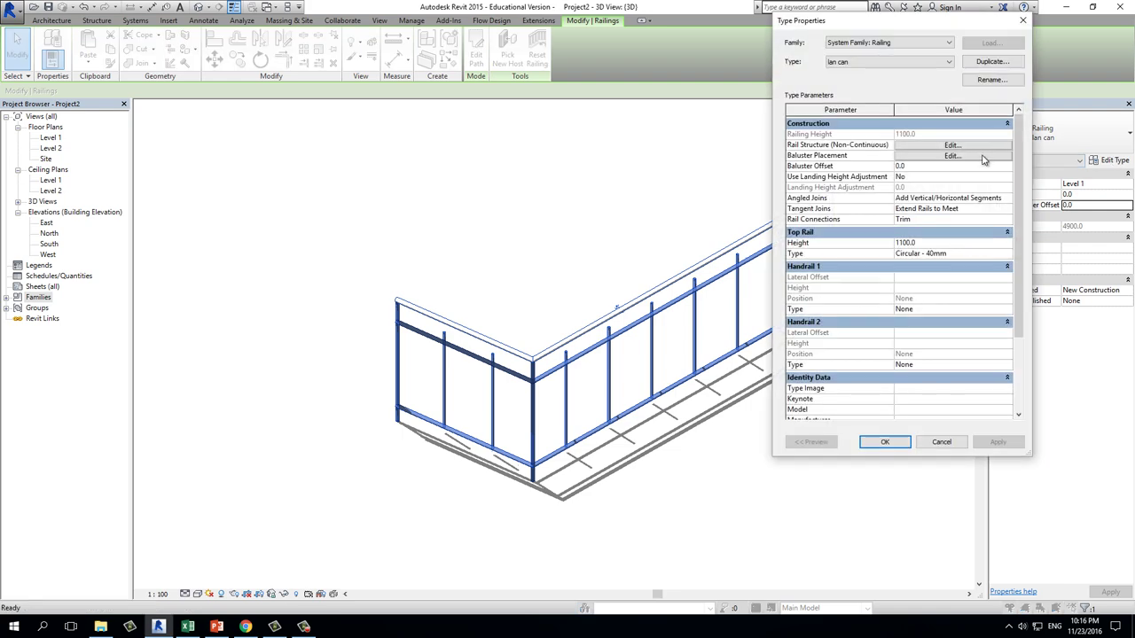
{"action": "left_click", "coordinate": [983, 156]}
{"action": "left_click", "coordinate": [1018, 103]}
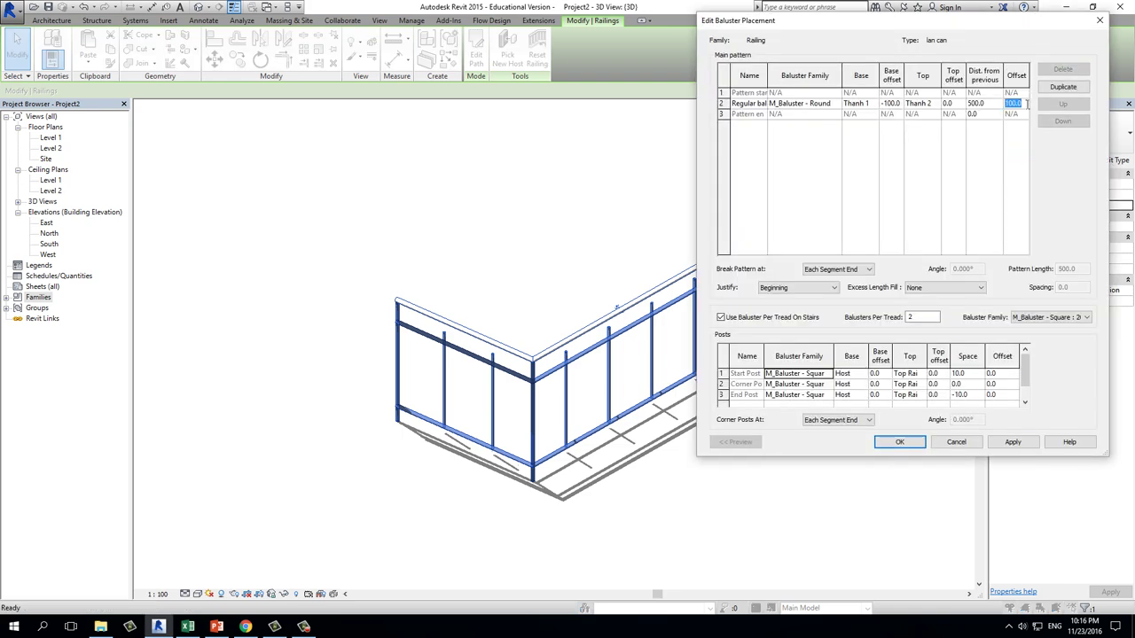
{"action": "type", "text": "0"}
{"action": "left_click", "coordinate": [1015, 443]}
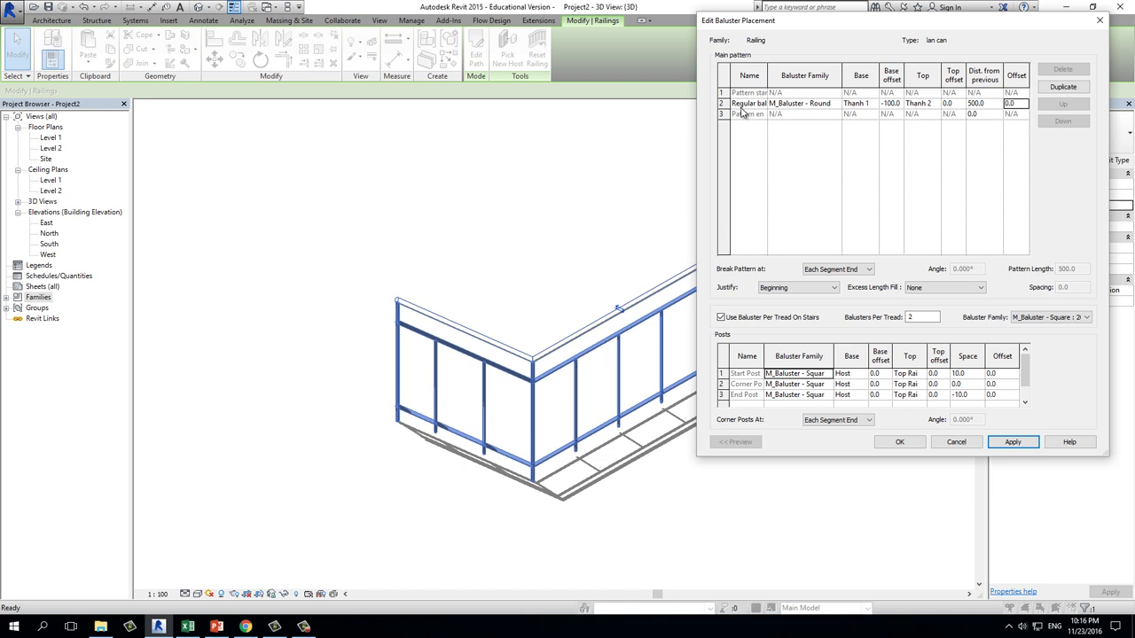
{"action": "left_click", "coordinate": [246, 626]}
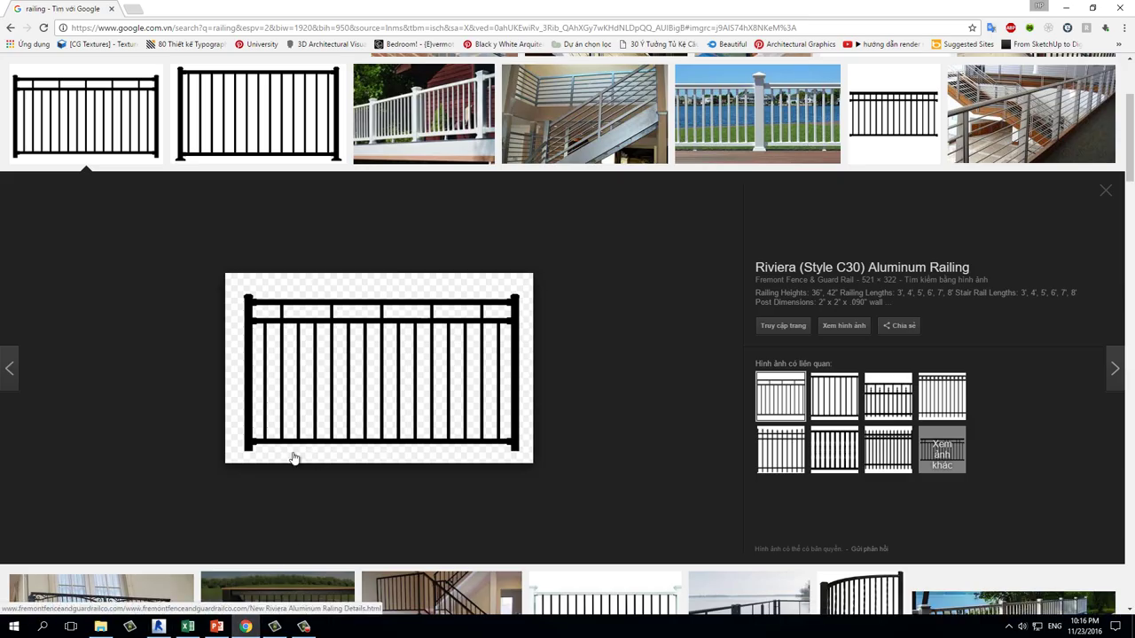
{"action": "left_click", "coordinate": [158, 626]}
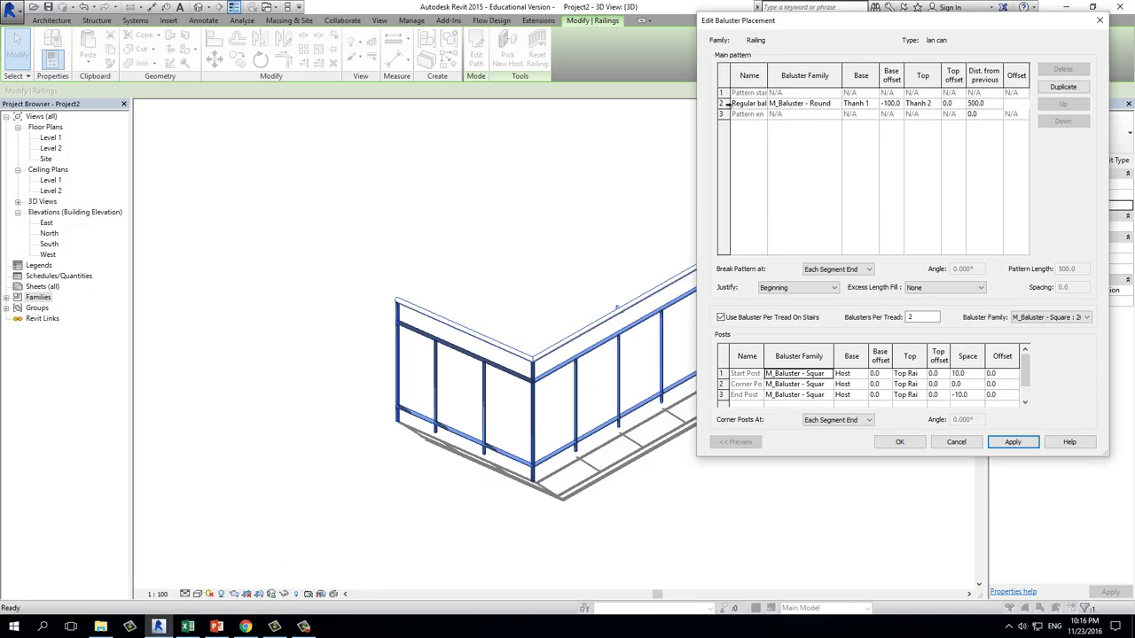
- Duplicate the regular baluster row and reorder the rows so the copy sits in row 3
{"action": "left_click", "coordinate": [725, 104]}
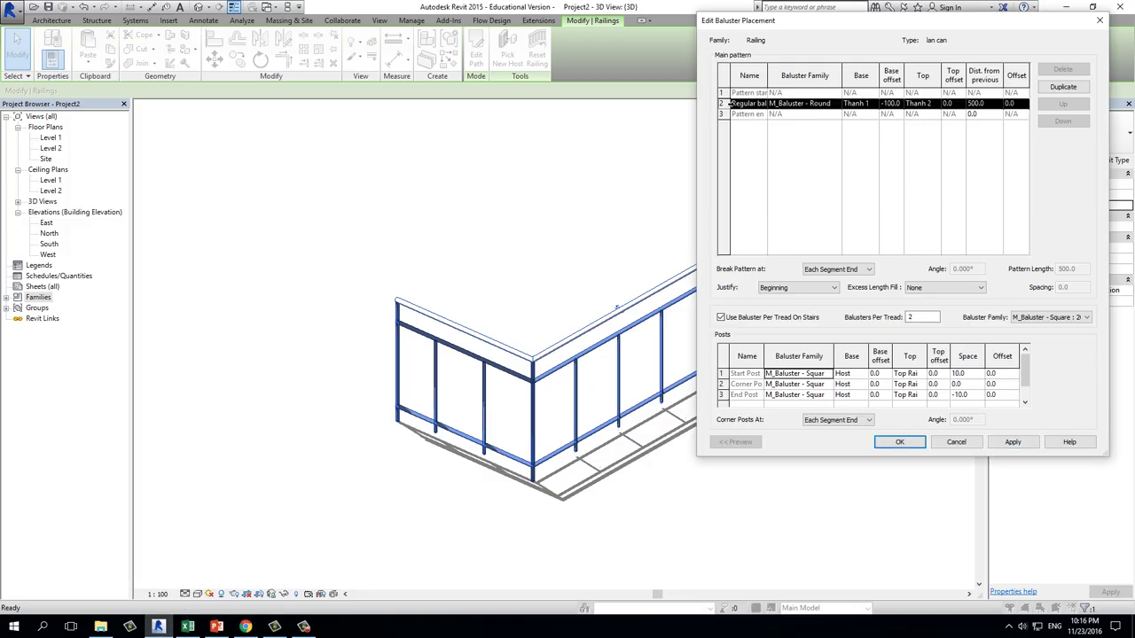
{"action": "left_click", "coordinate": [1064, 86]}
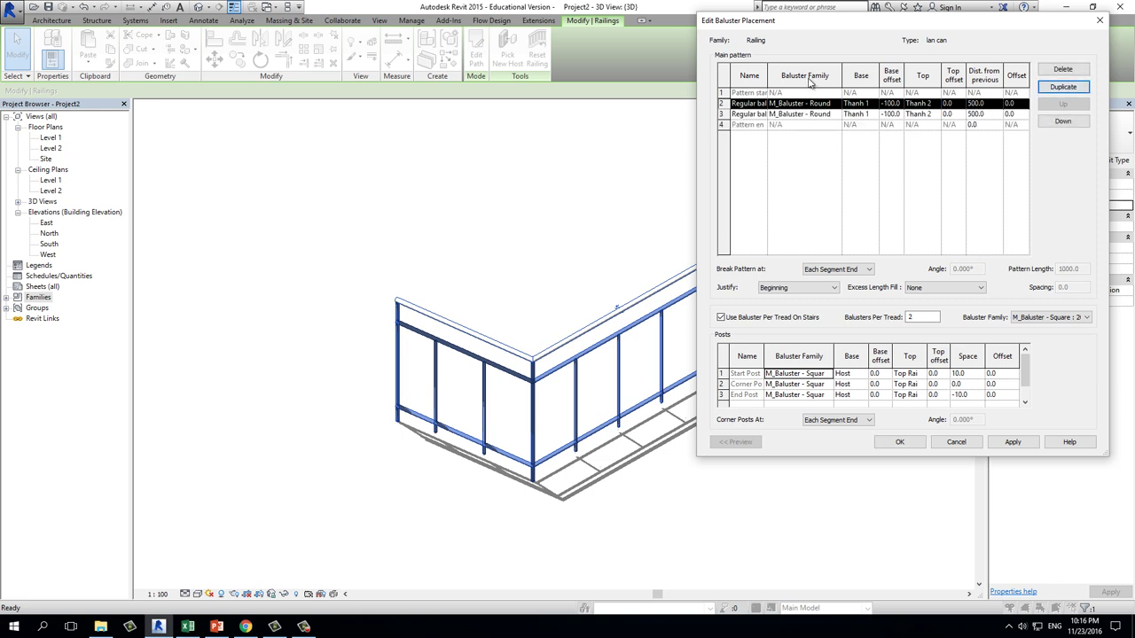
{"action": "left_click", "coordinate": [761, 103]}
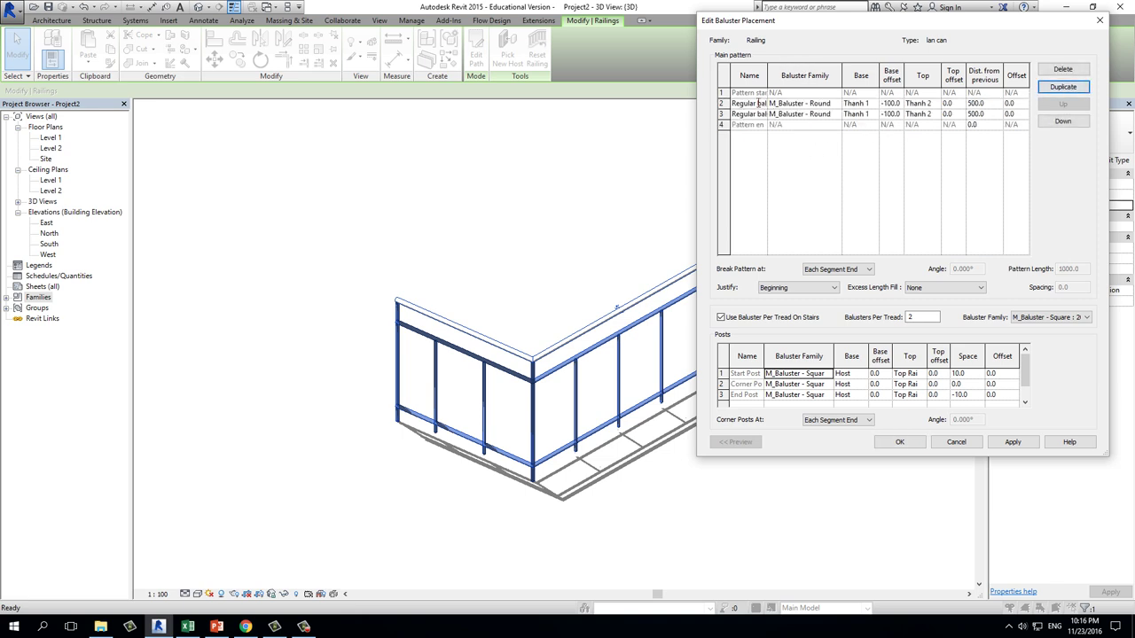
{"action": "left_click", "coordinate": [722, 104]}
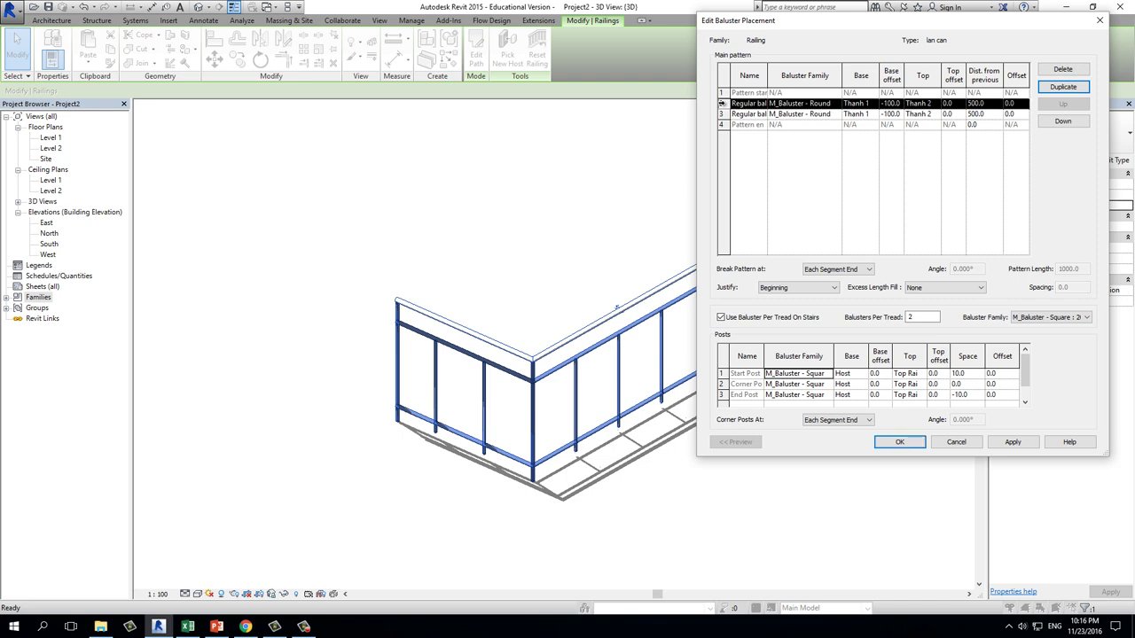
{"action": "left_click", "coordinate": [1065, 122]}
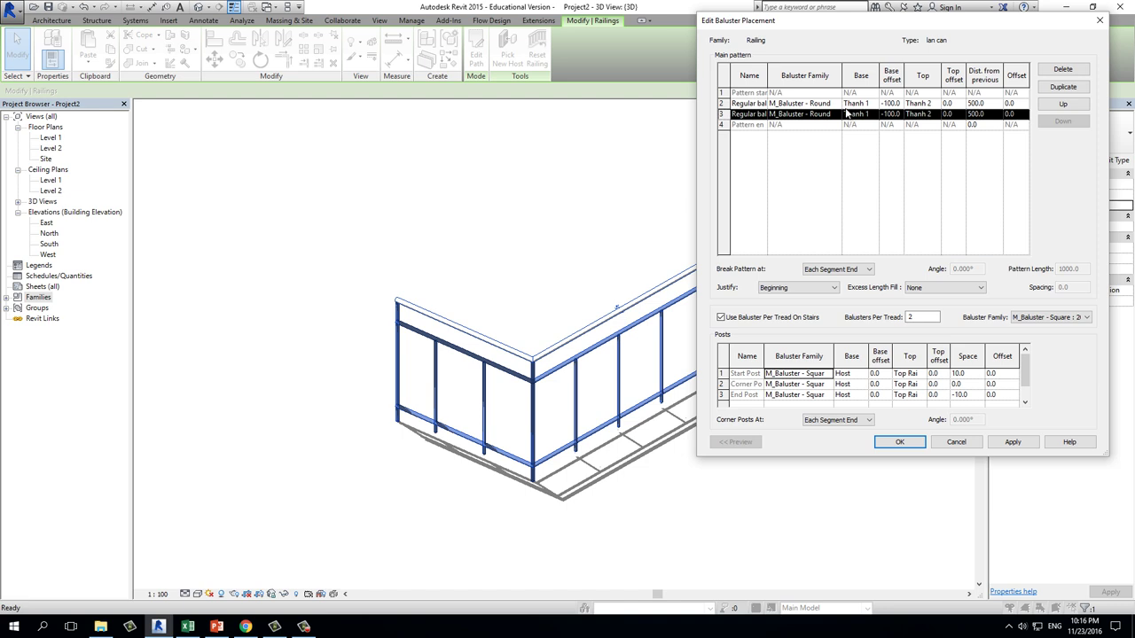
- Set row 3's baluster family to M_Baluster - Round and apply the pattern
{"action": "left_click", "coordinate": [837, 115]}
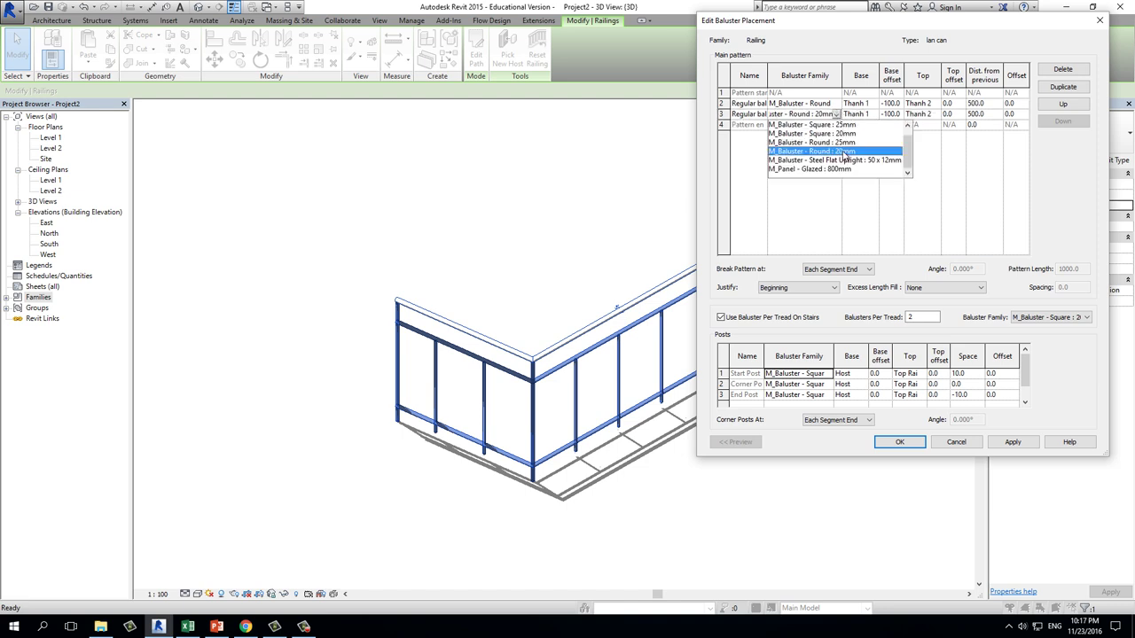
{"action": "left_click", "coordinate": [839, 143]}
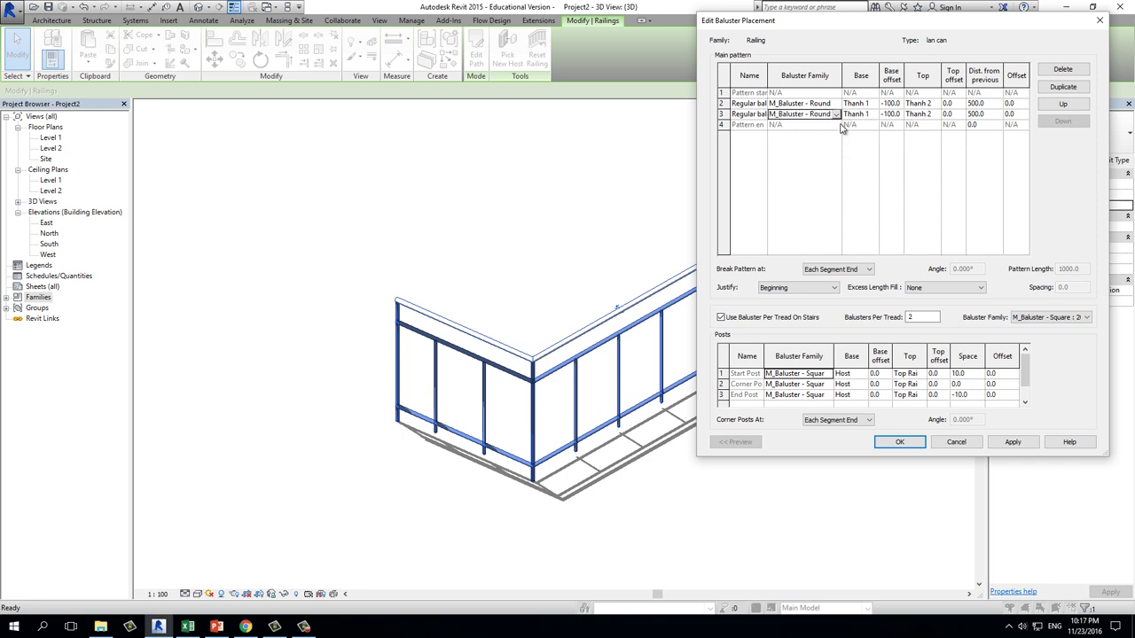
{"action": "left_click", "coordinate": [1013, 441]}
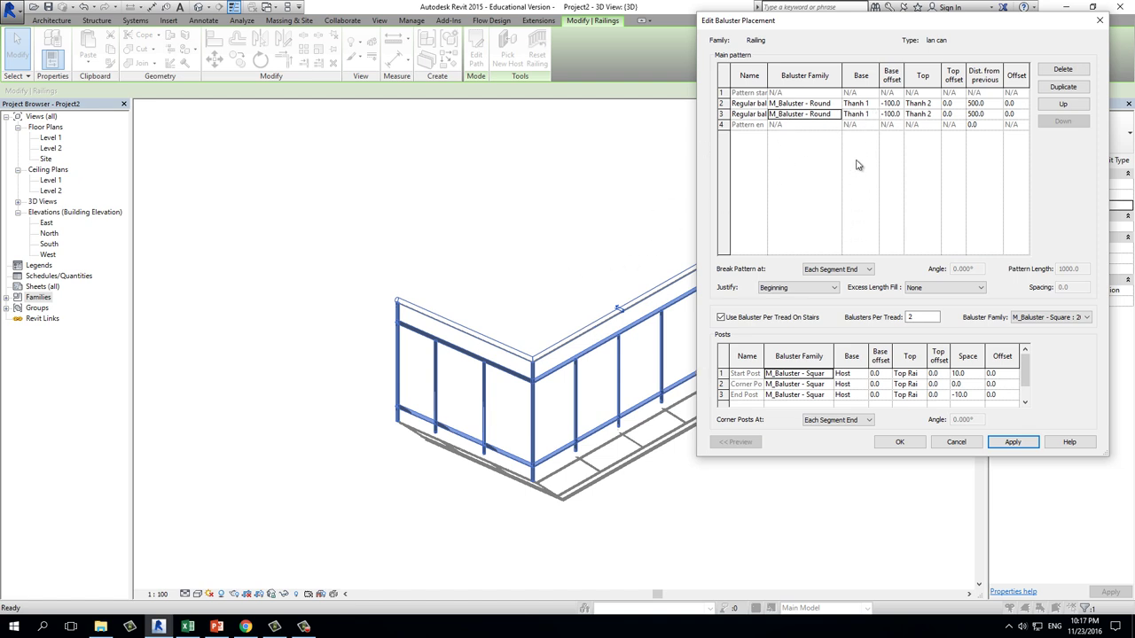
- Set row 3's base to Host and zero the base offsets of rows 3 and 2
{"action": "left_click", "coordinate": [878, 114]}
{"action": "left_click", "coordinate": [876, 114]}
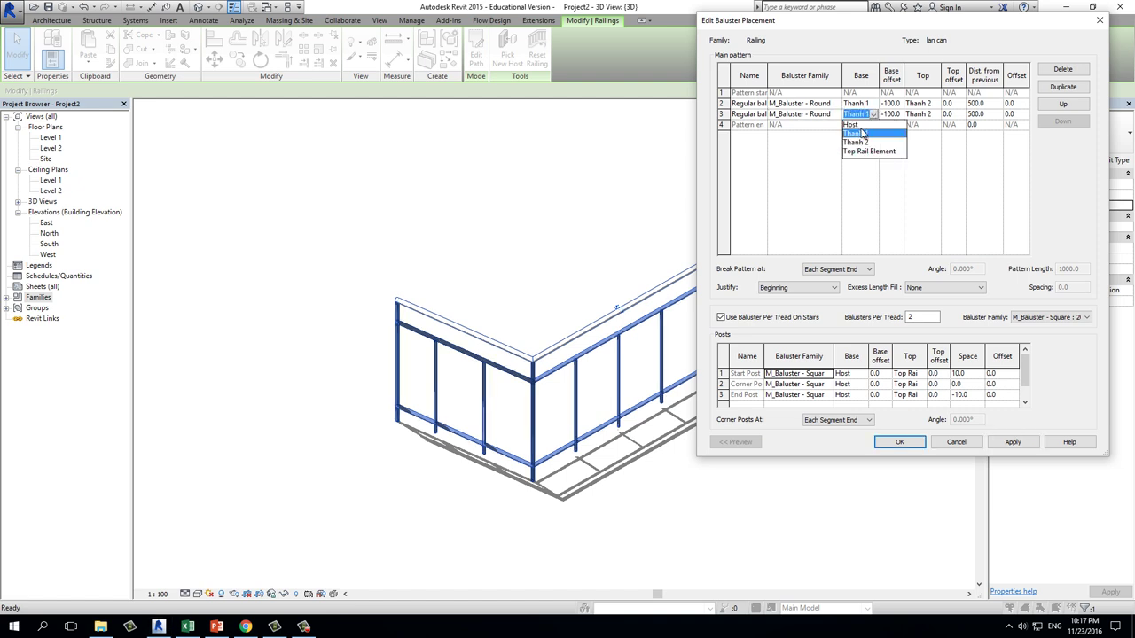
{"action": "left_click", "coordinate": [850, 124]}
{"action": "key", "text": "Tab"}
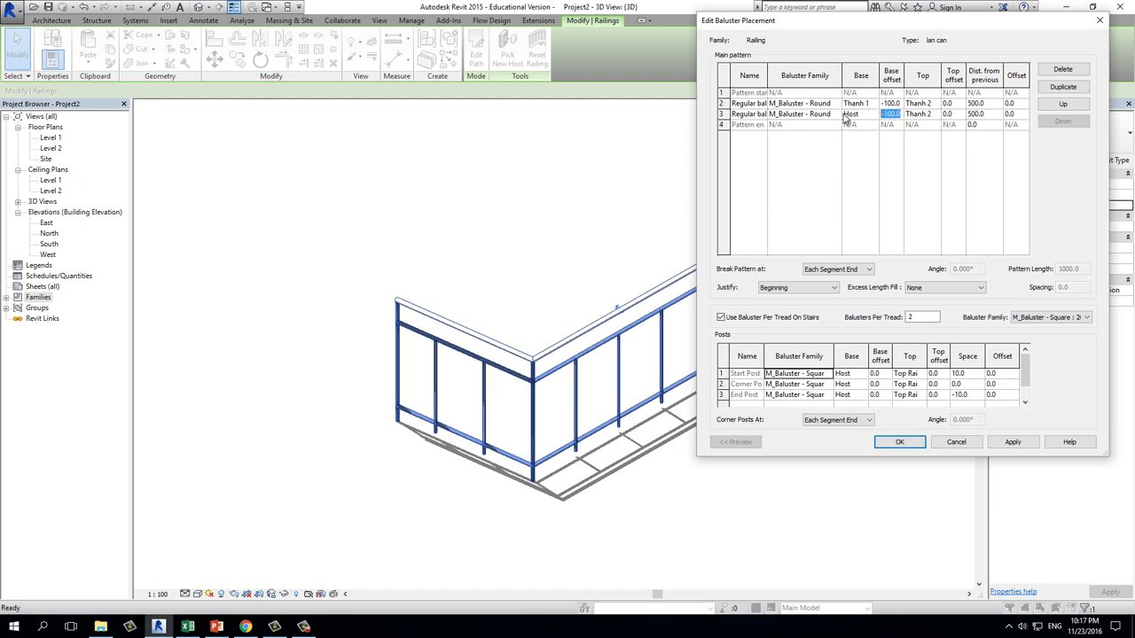
{"action": "type", "text": "0"}
{"action": "key", "text": "Up"}
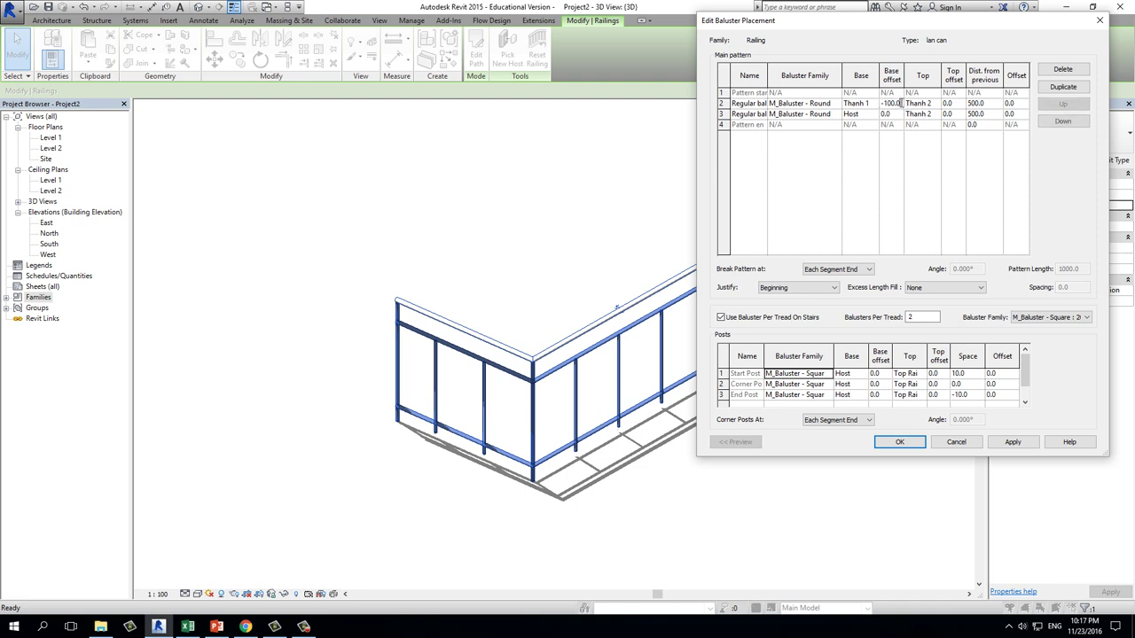
{"action": "type", "text": "0"}
- Attach row 3's baluster top to Top Rail Element and apply the pattern
{"action": "left_click", "coordinate": [933, 115]}
{"action": "left_click", "coordinate": [934, 115]}
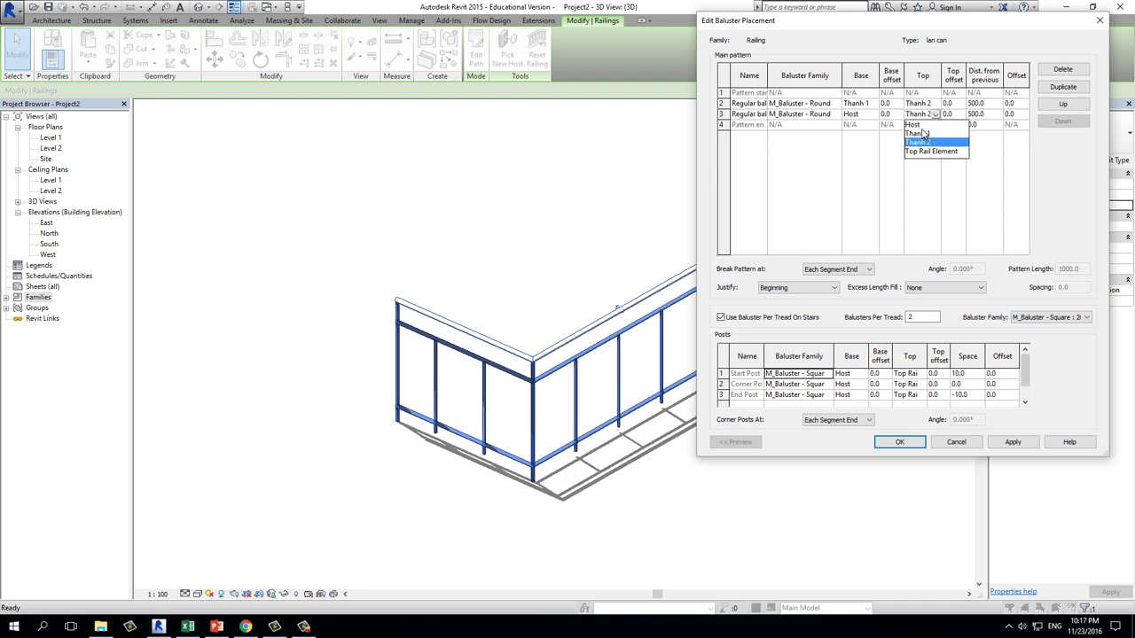
{"action": "left_click", "coordinate": [927, 152]}
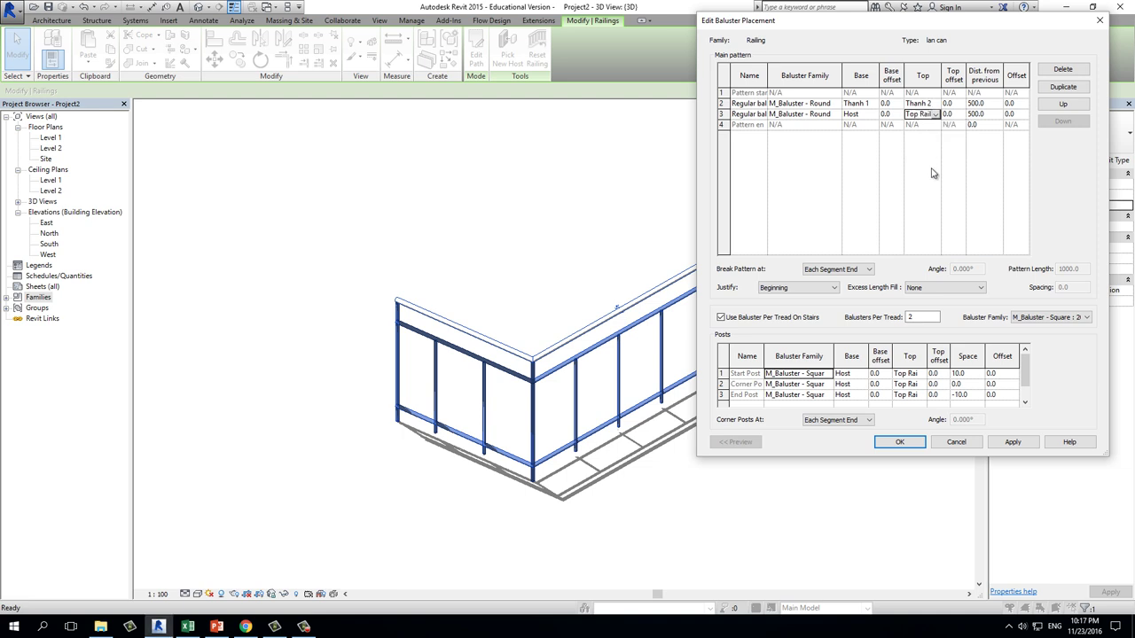
{"action": "left_click", "coordinate": [1013, 441]}
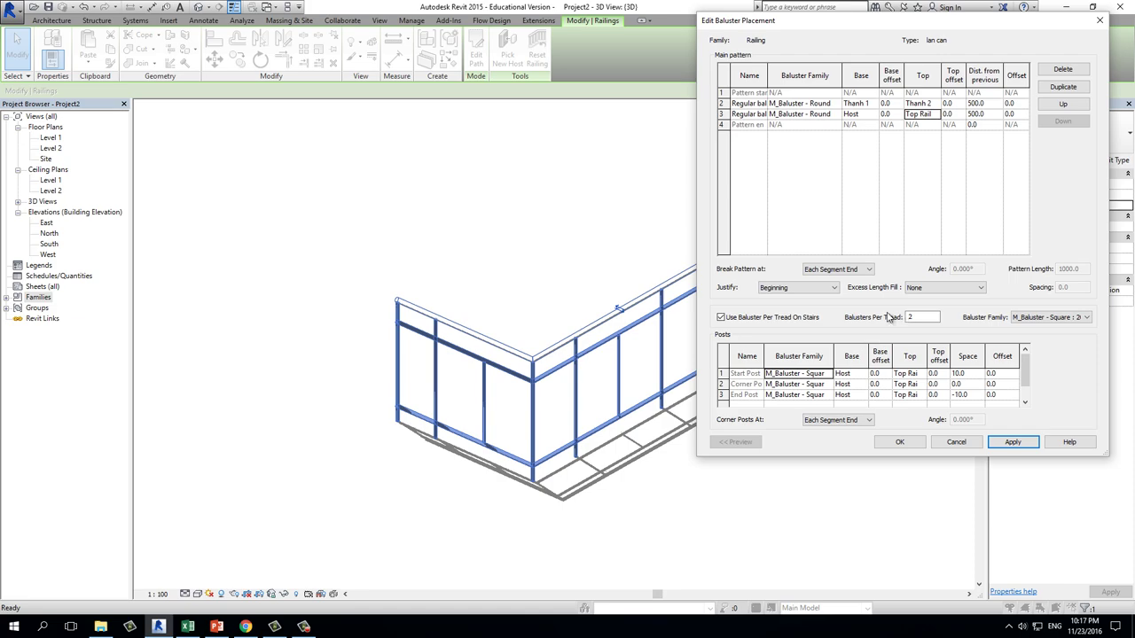
{"action": "left_click", "coordinate": [245, 626]}
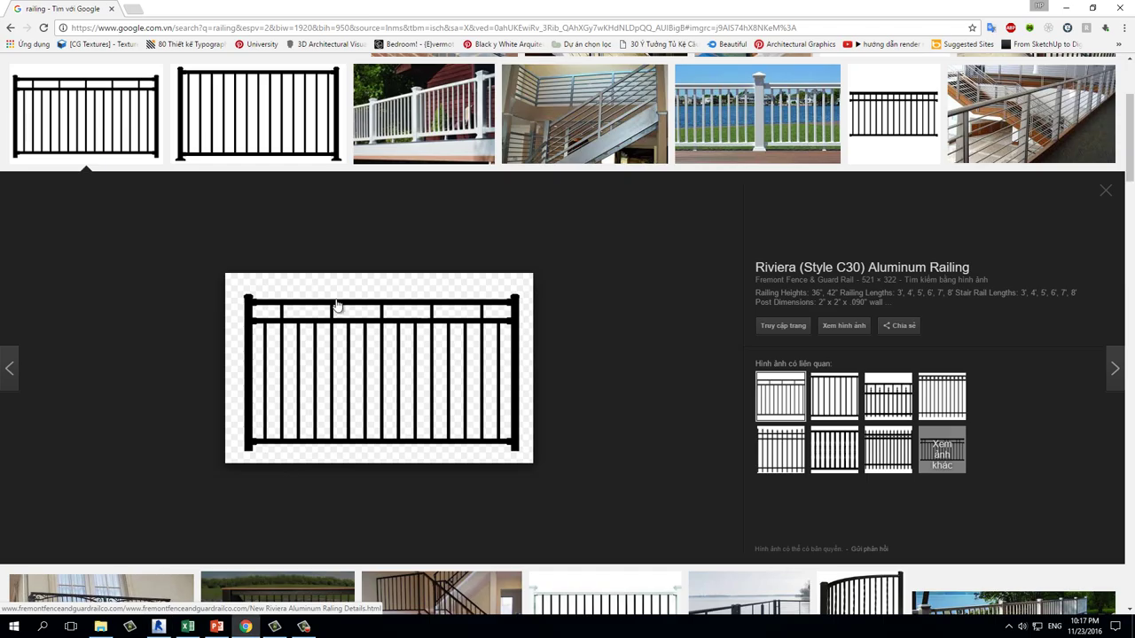
{"action": "left_click", "coordinate": [158, 627]}
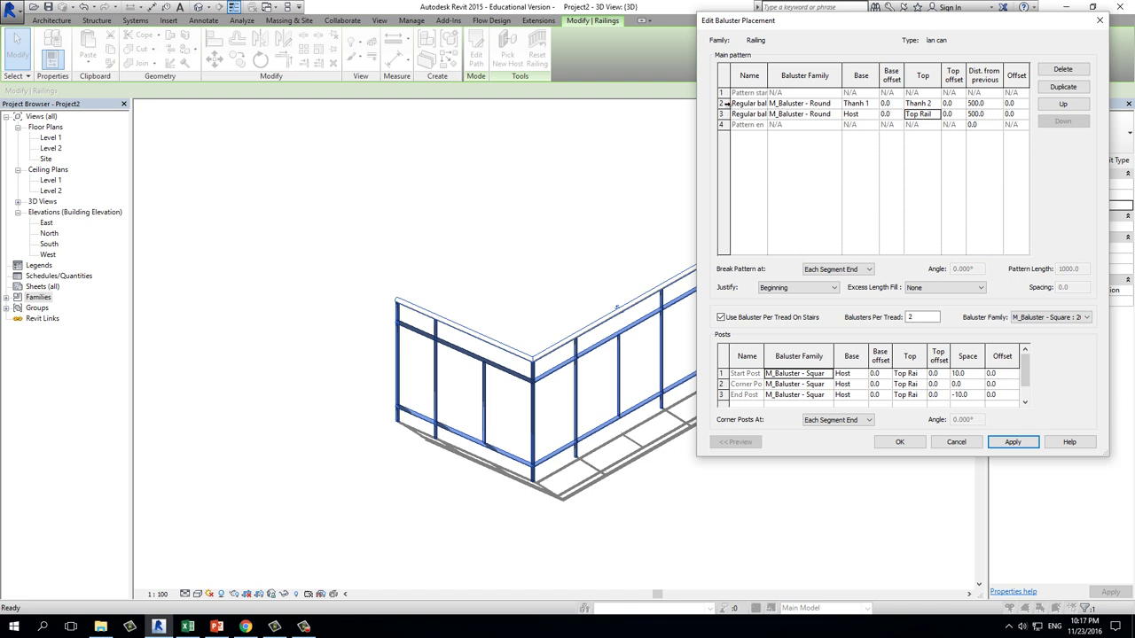
- Confirm the baluster placement and type property changes for the lan can railing
{"action": "left_click", "coordinate": [723, 102]}
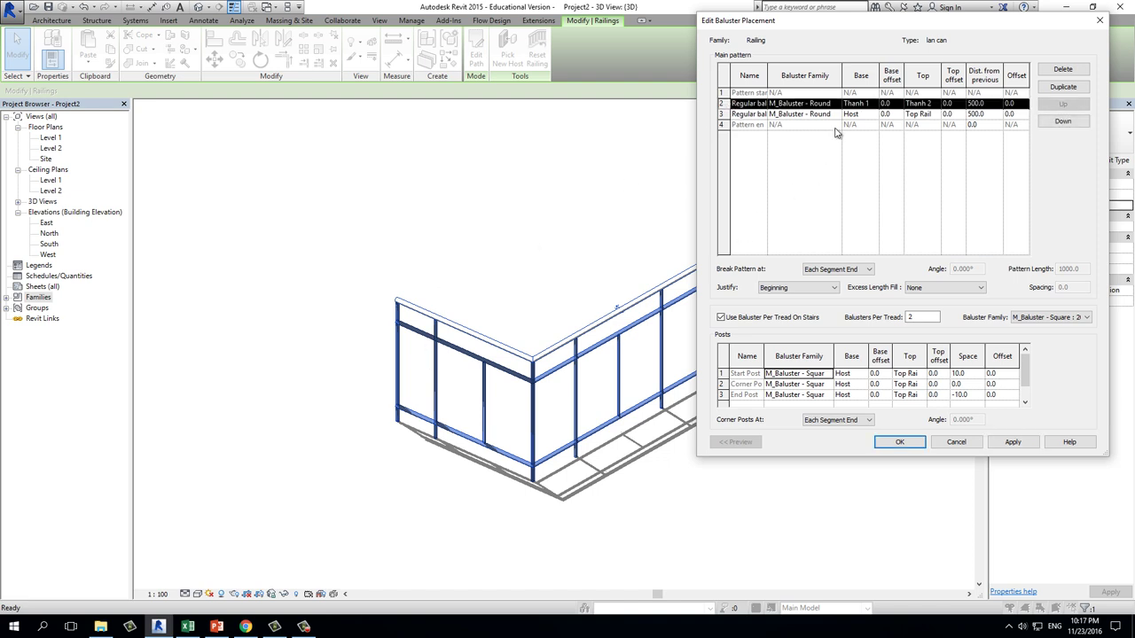
{"action": "left_click", "coordinate": [899, 443]}
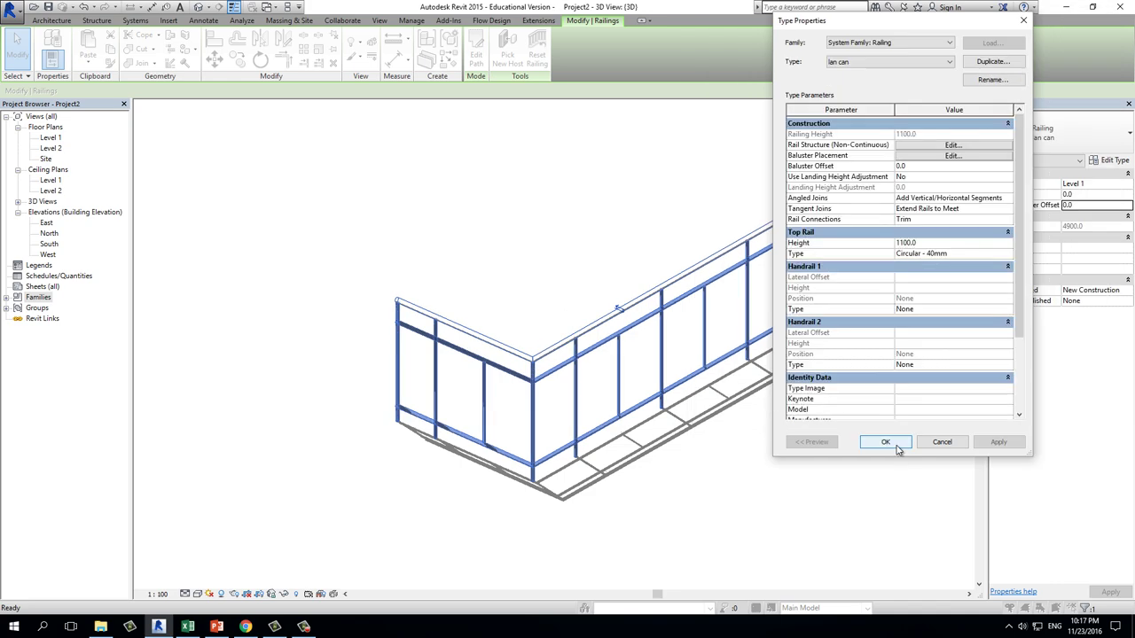
{"action": "left_click", "coordinate": [885, 441]}
- Orbit and zoom to the railing, keep the lan can type, and reopen its type properties
{"action": "mouse_move", "coordinate": [899, 449]}
{"action": "middle_mouse_down", "text": "shift"}
{"action": "mouse_move", "coordinate": [763, 438]}
{"action": "mouse_move", "coordinate": [896, 426]}
{"action": "mouse_move", "coordinate": [539, 405]}
{"action": "mouse_move", "coordinate": [532, 446]}
{"action": "mouse_move", "coordinate": [408, 420]}
{"action": "mouse_move", "coordinate": [405, 446]}
{"action": "middle_mouse_up", "text": "shift"}
{"action": "scroll", "coordinate": [393, 413], "scroll_direction": "up", "scroll_amount": 2}
{"action": "scroll", "coordinate": [439, 388], "scroll_direction": "up", "scroll_amount": 2}
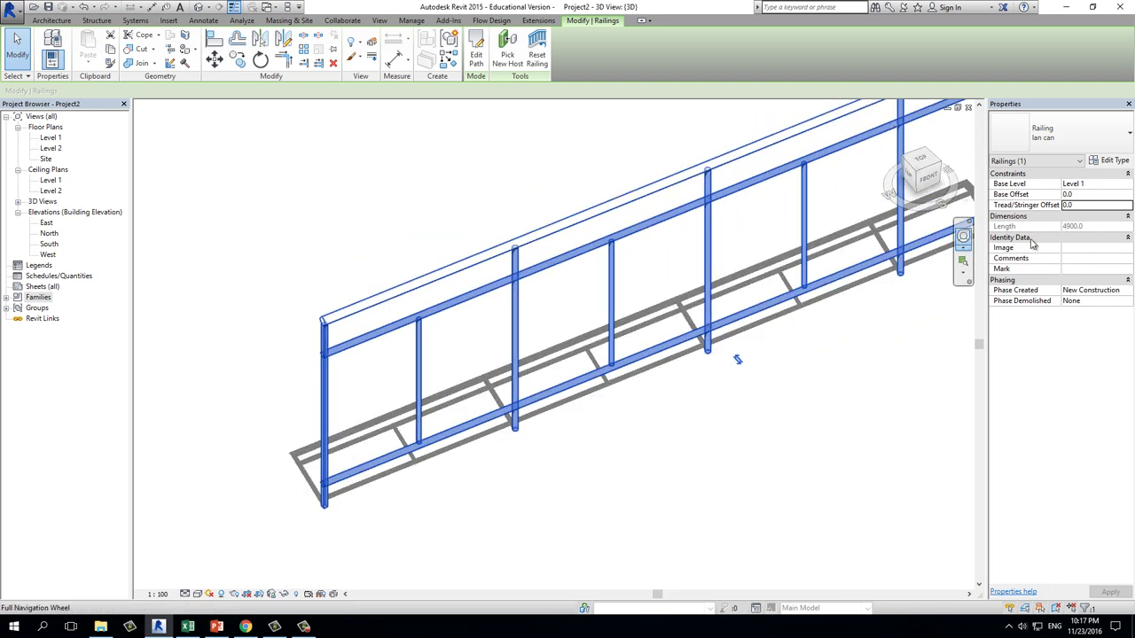
{"action": "left_click", "coordinate": [1100, 135]}
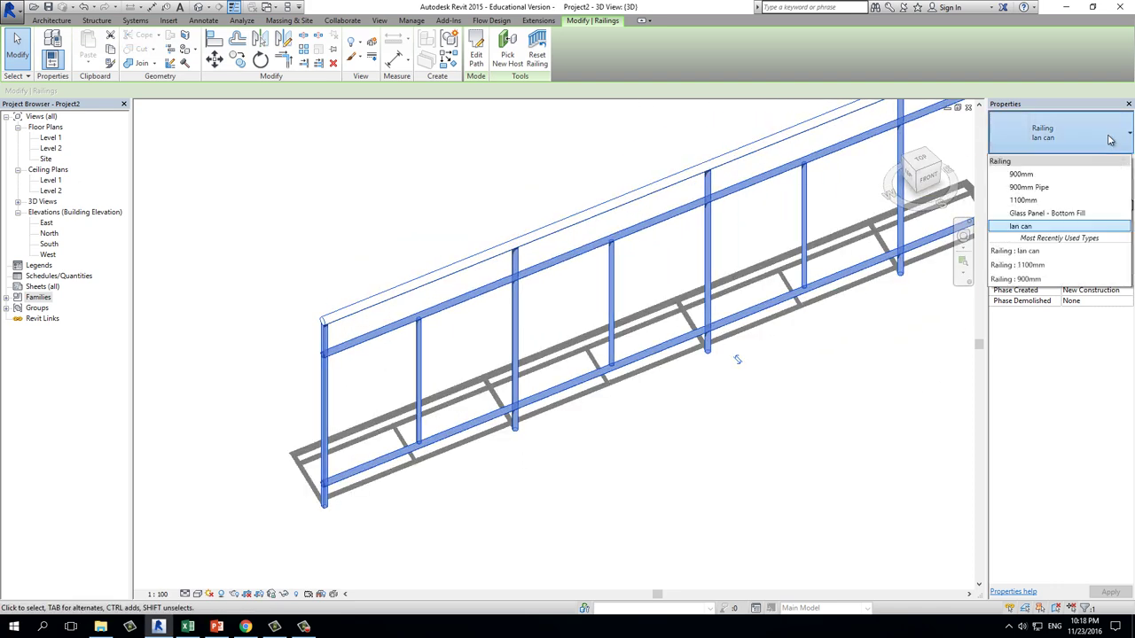
{"action": "left_click", "coordinate": [1064, 211]}
{"action": "left_click", "coordinate": [1110, 160]}
- Set the first round baluster row's Dist. from previous to 250, making the pattern length 750.0
{"action": "left_click", "coordinate": [915, 157]}
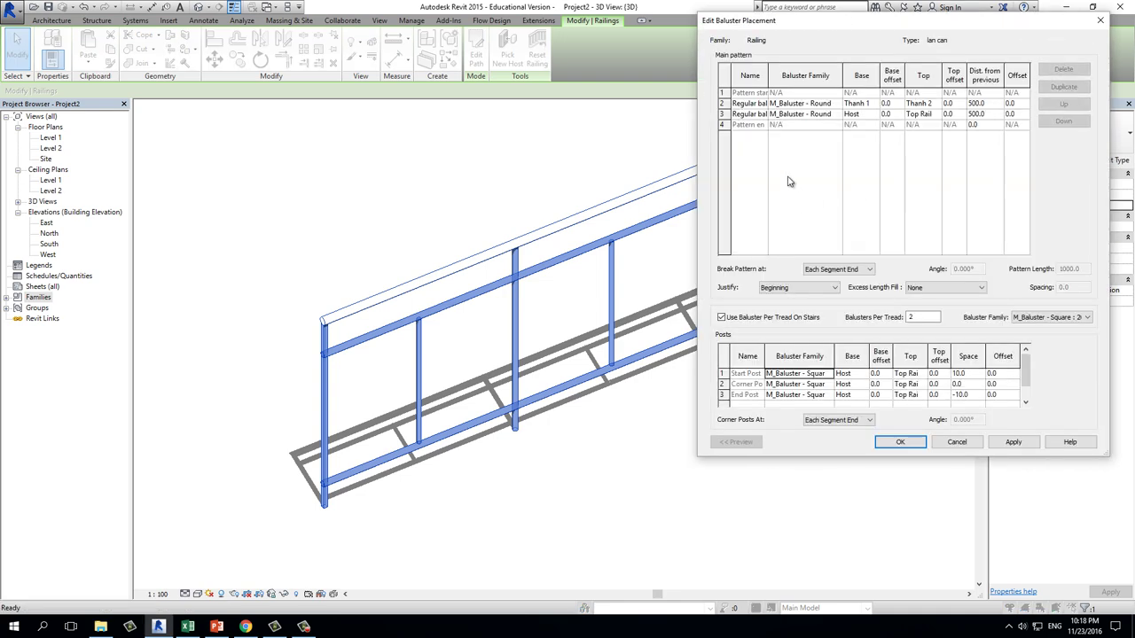
{"action": "left_click", "coordinate": [732, 103]}
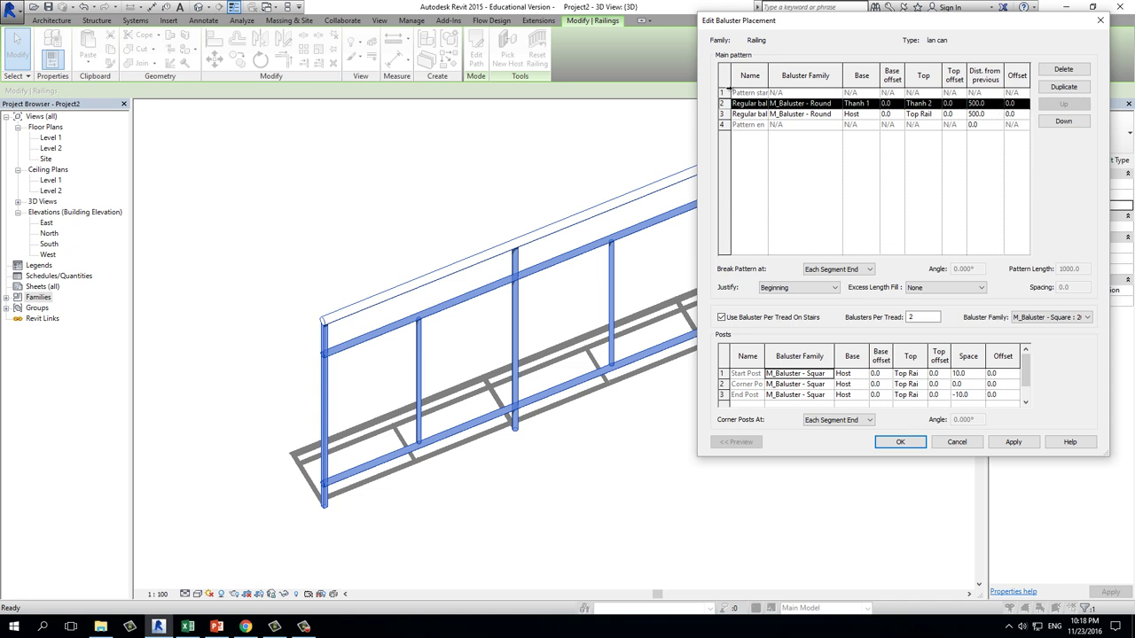
{"action": "left_click", "coordinate": [317, 314]}
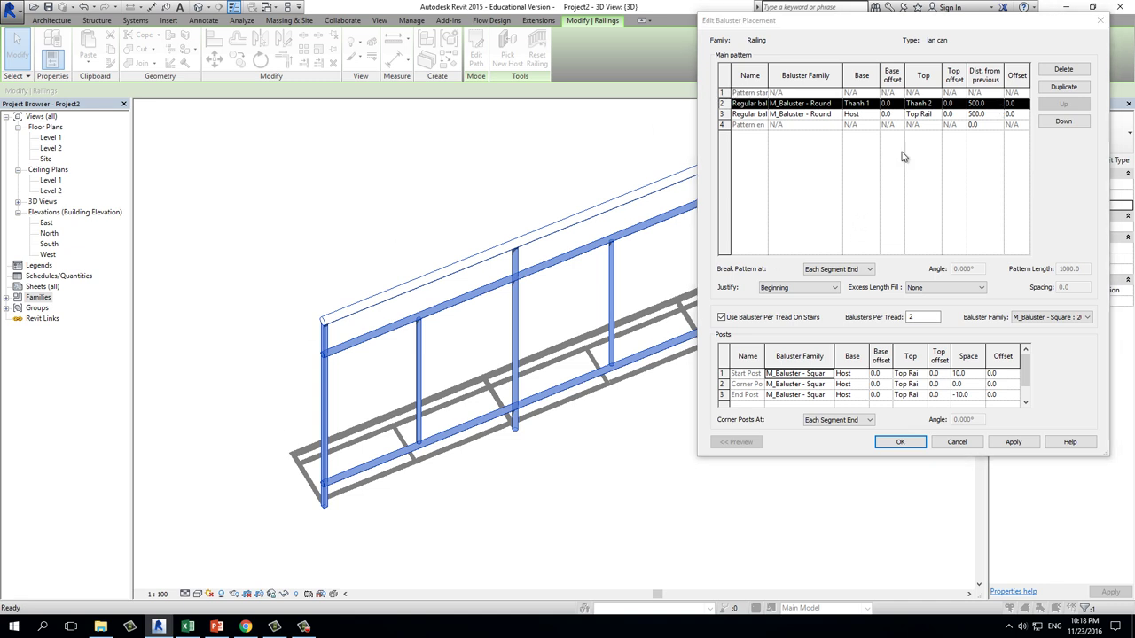
{"action": "left_click", "coordinate": [978, 102]}
{"action": "type", "text": "250"}
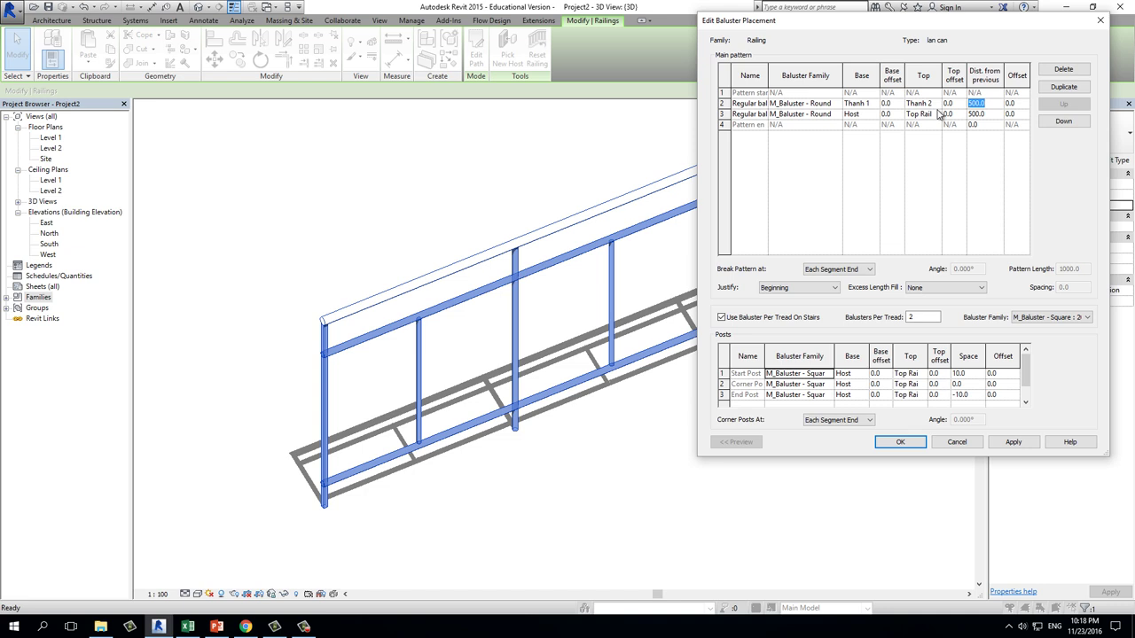
{"action": "left_click", "coordinate": [1029, 444]}
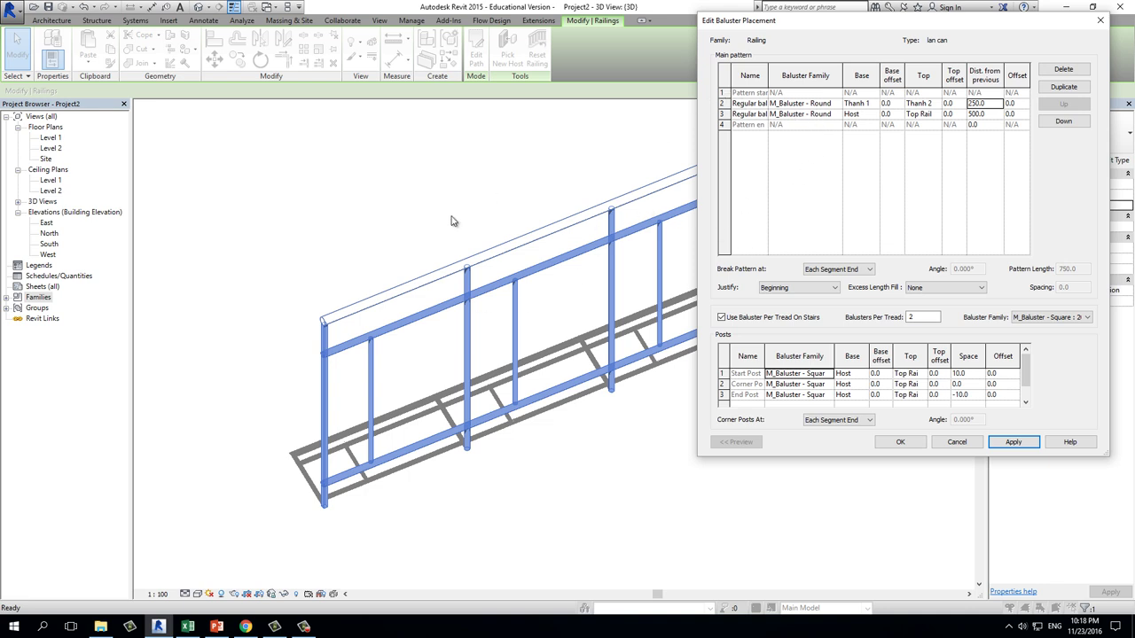
{"action": "left_click", "coordinate": [747, 108]}
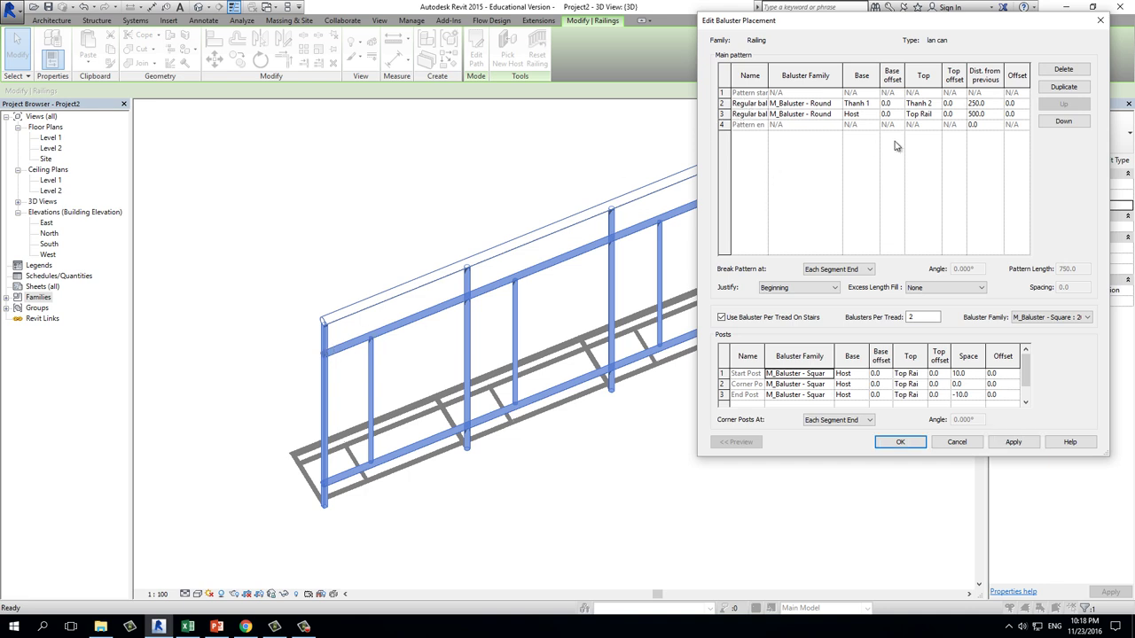
{"action": "left_click", "coordinate": [784, 116]}
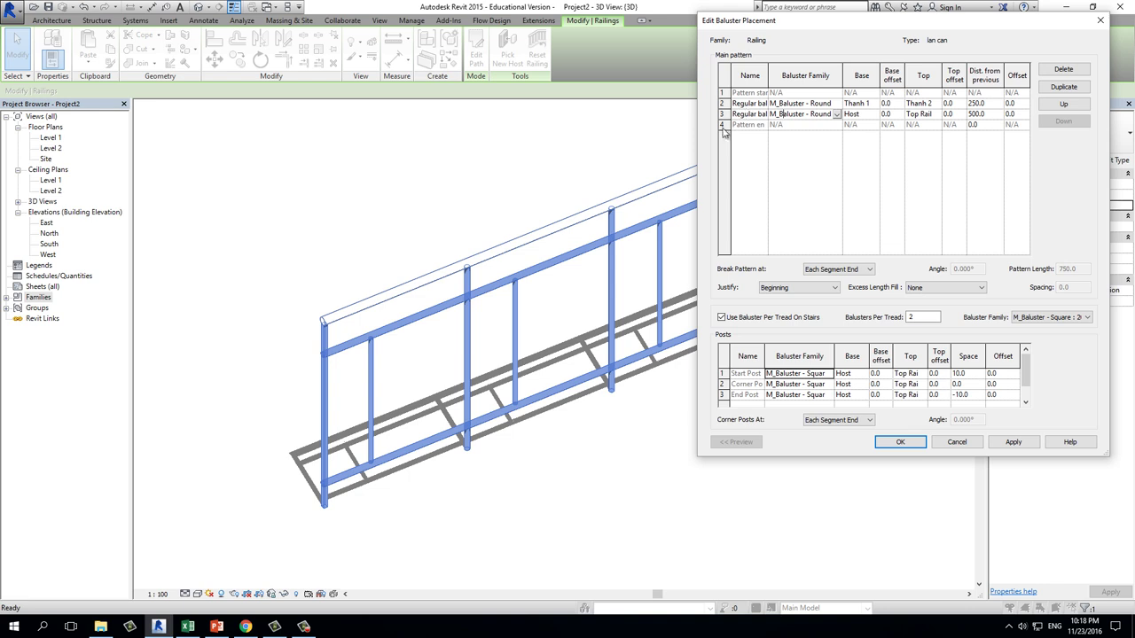
- Move the Host-to-Top Rail baluster row above the other, apply, then swap the rows back
{"action": "left_click", "coordinate": [753, 104]}
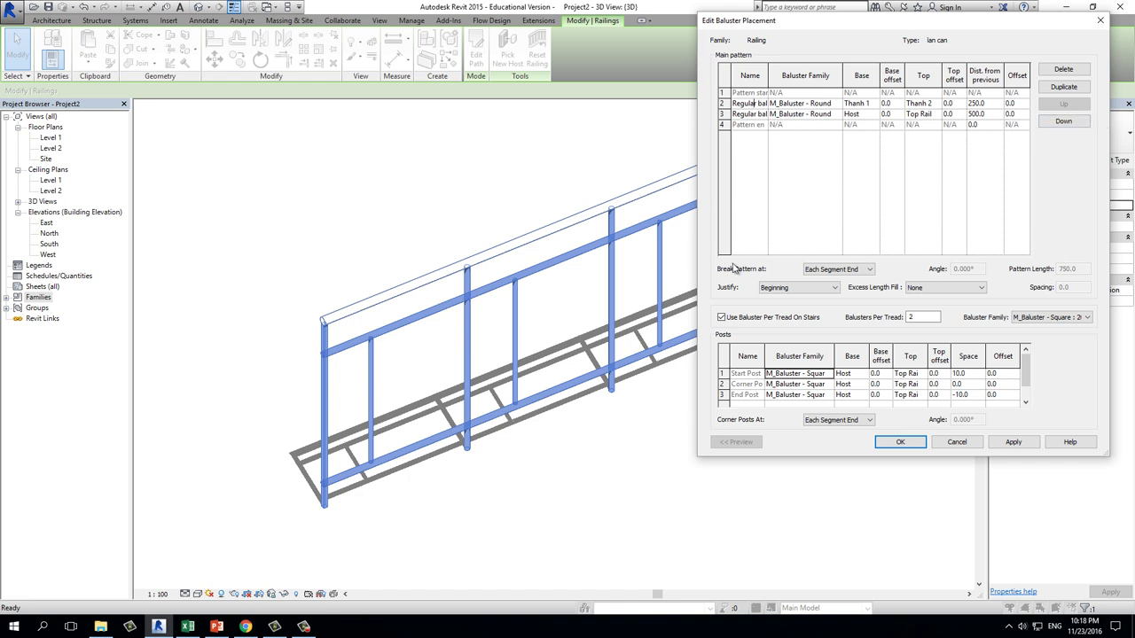
{"action": "left_click", "coordinate": [792, 115]}
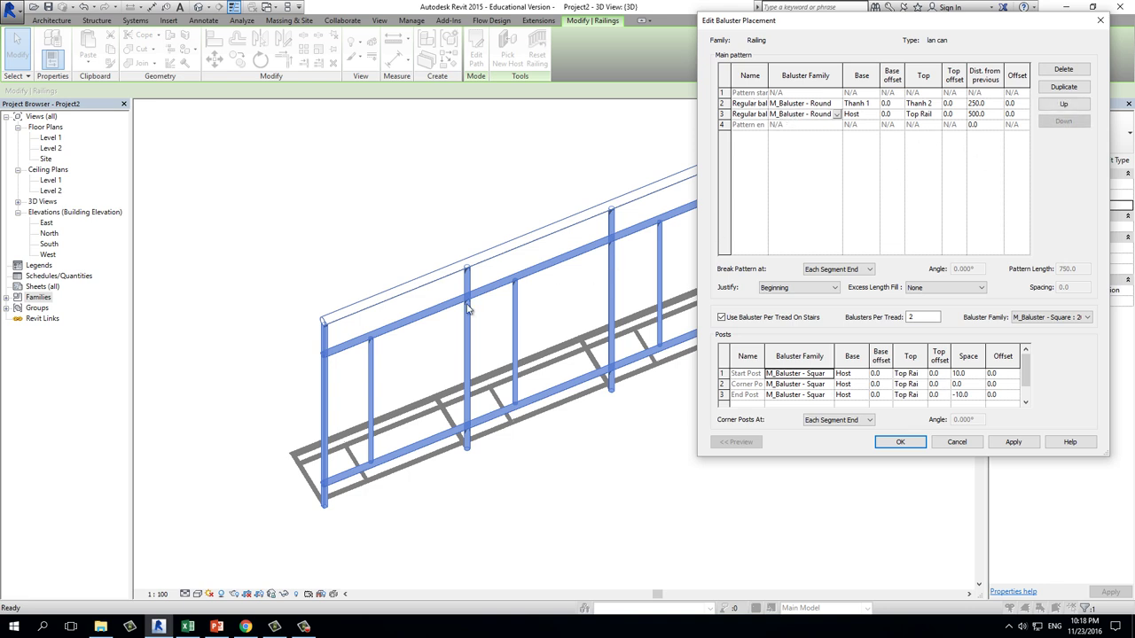
{"action": "left_click", "coordinate": [1063, 104]}
{"action": "left_click", "coordinate": [1013, 442]}
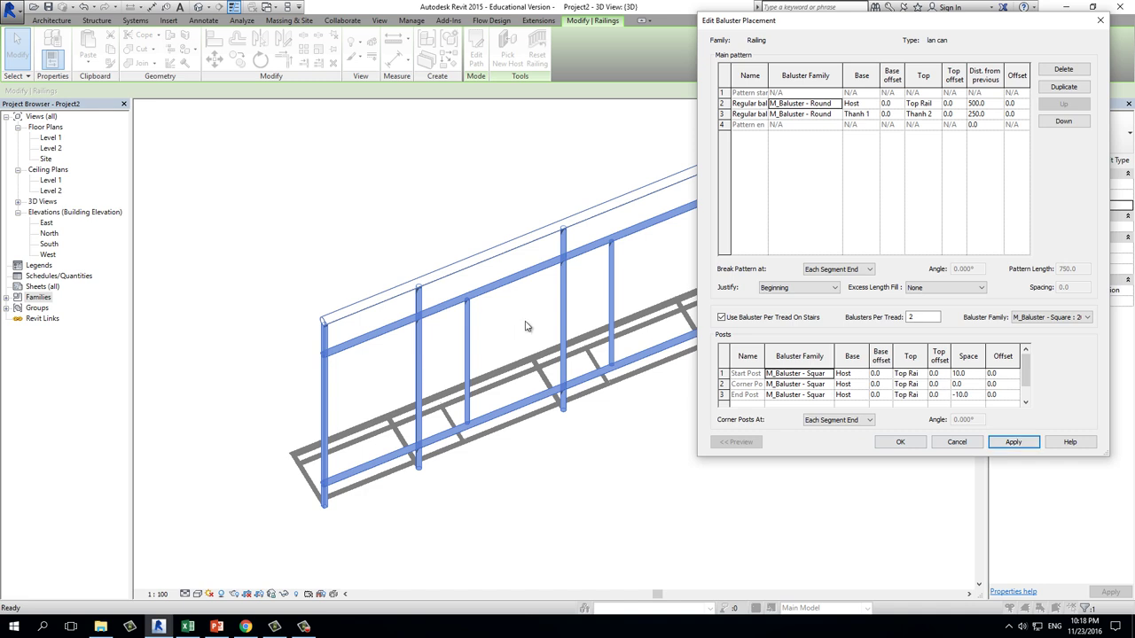
{"action": "left_click", "coordinate": [754, 115]}
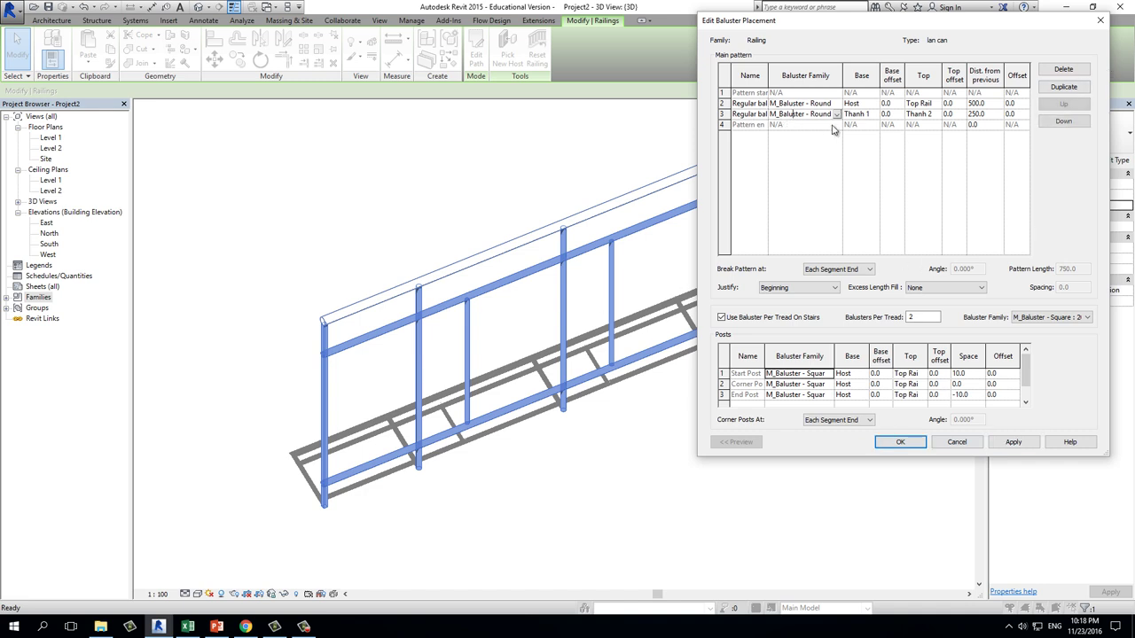
{"action": "left_click", "coordinate": [1063, 104]}
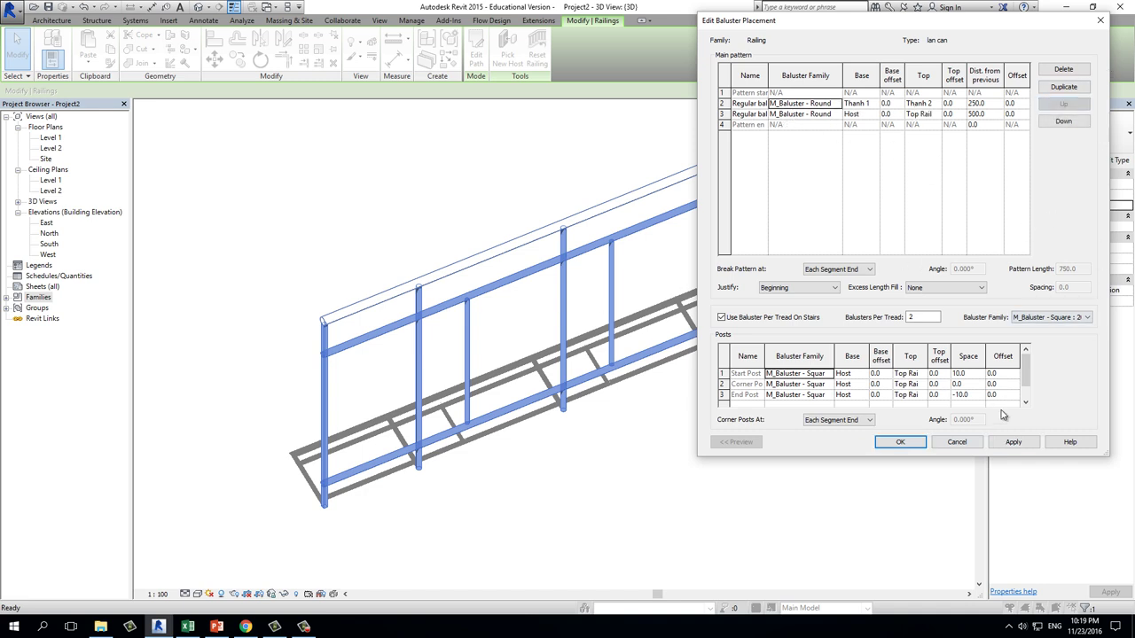
- Apply the current pattern and review the Riviera railing reference images in Chrome
{"action": "left_click", "coordinate": [1013, 441]}
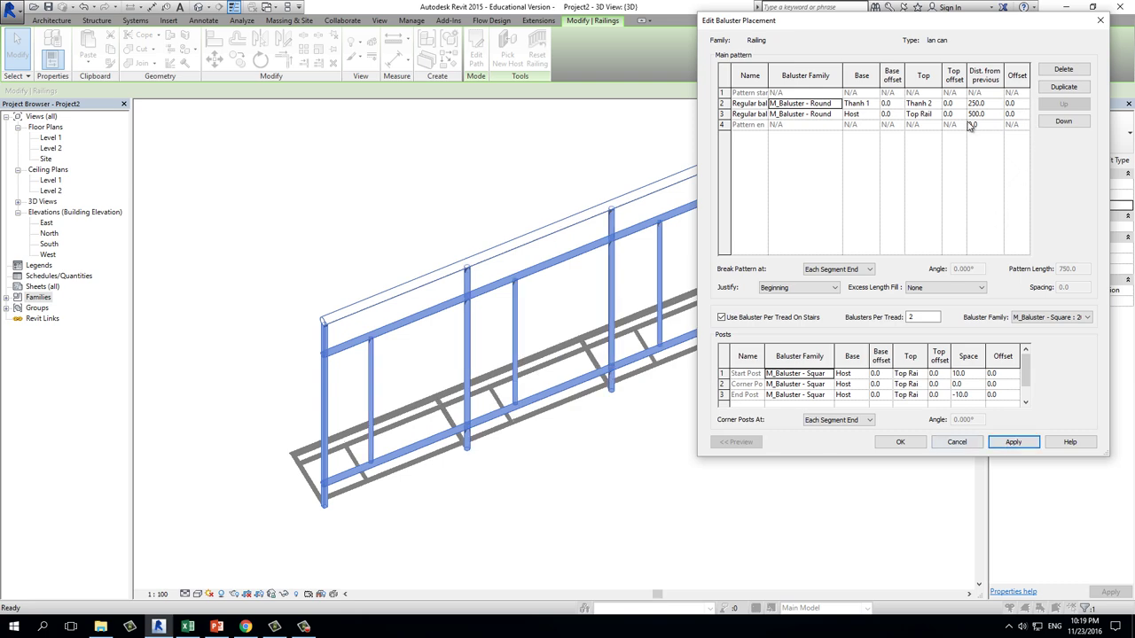
{"action": "left_click", "coordinate": [241, 626]}
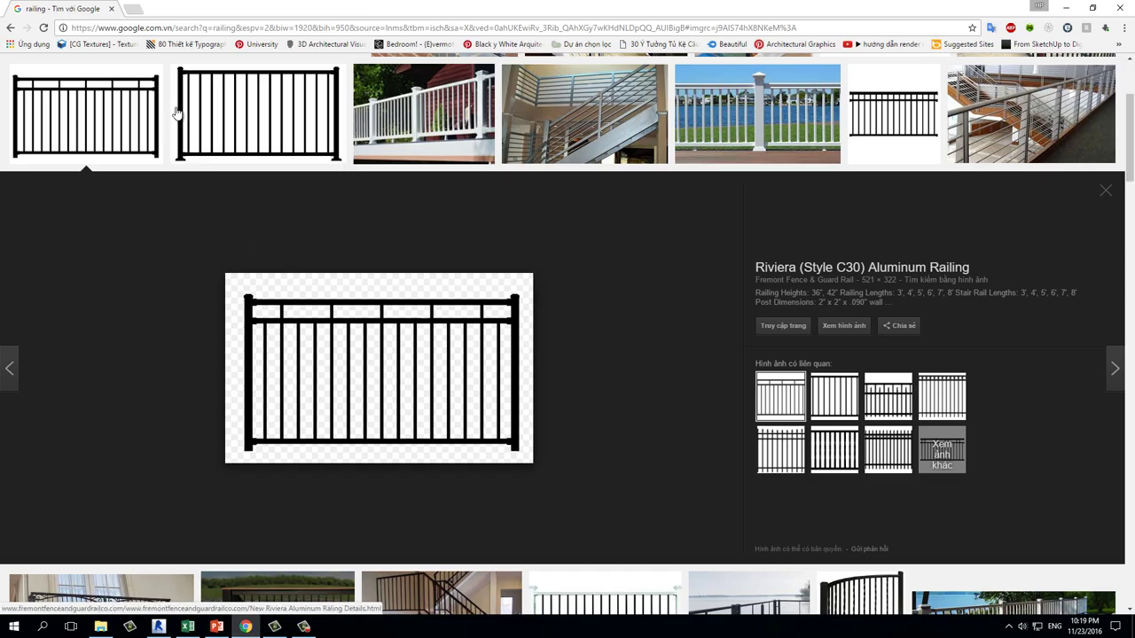
{"action": "key", "text": "Escape"}
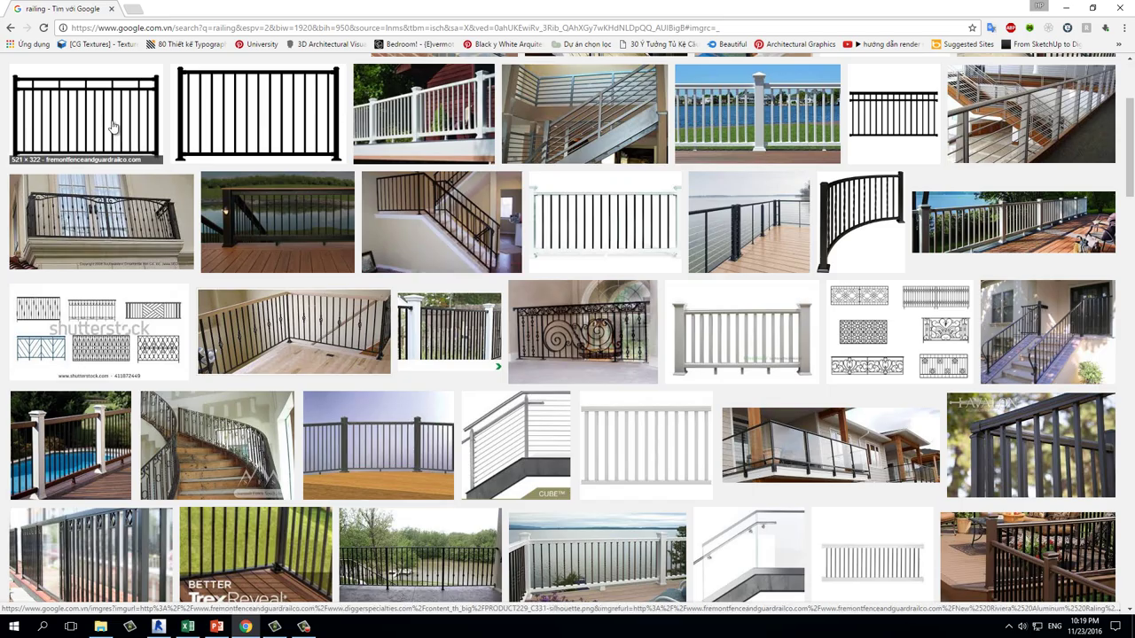
{"action": "left_click", "coordinate": [137, 146]}
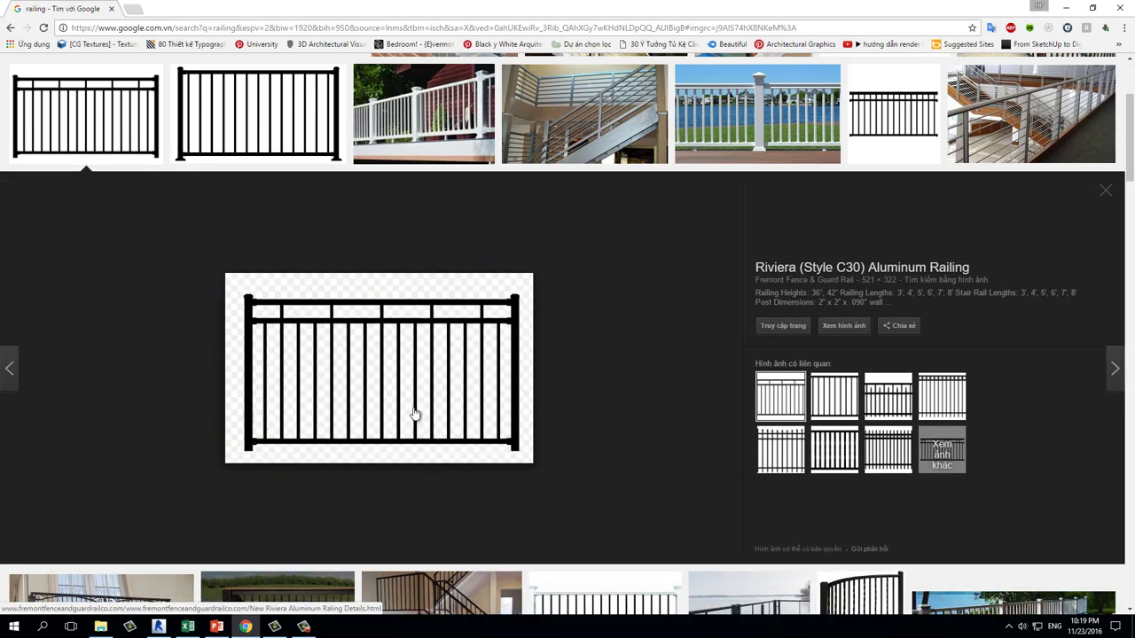
{"action": "left_click", "coordinate": [158, 626]}
- Set the second round baluster row's Dist. from previous to 250 and apply, giving a 500.0 pattern
{"action": "left_click", "coordinate": [977, 116]}
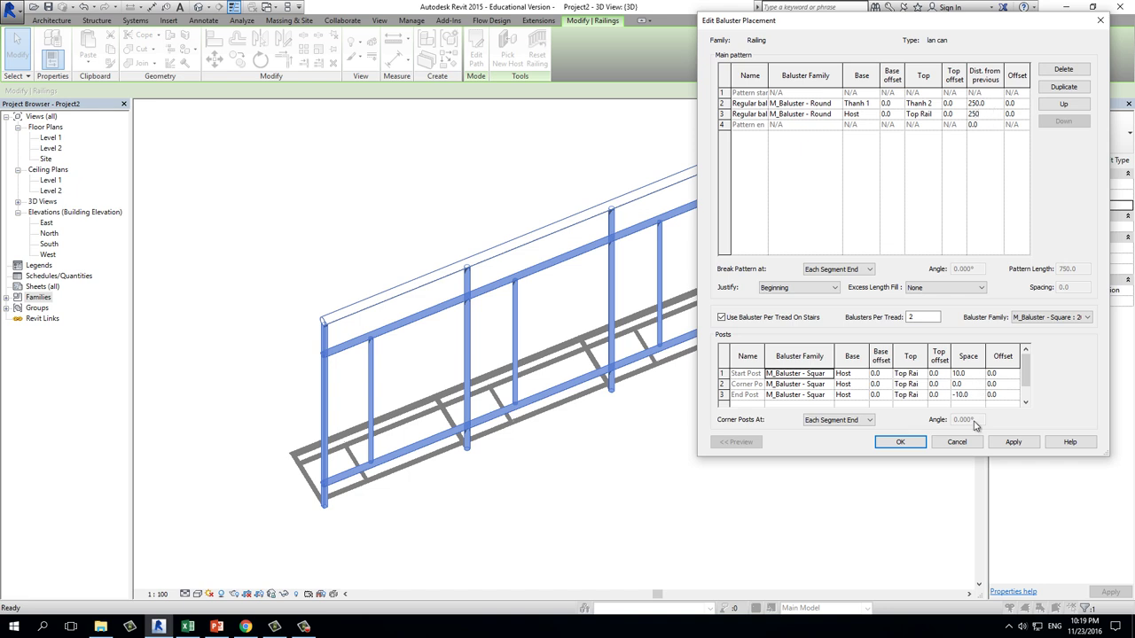
{"action": "left_click", "coordinate": [1015, 443]}
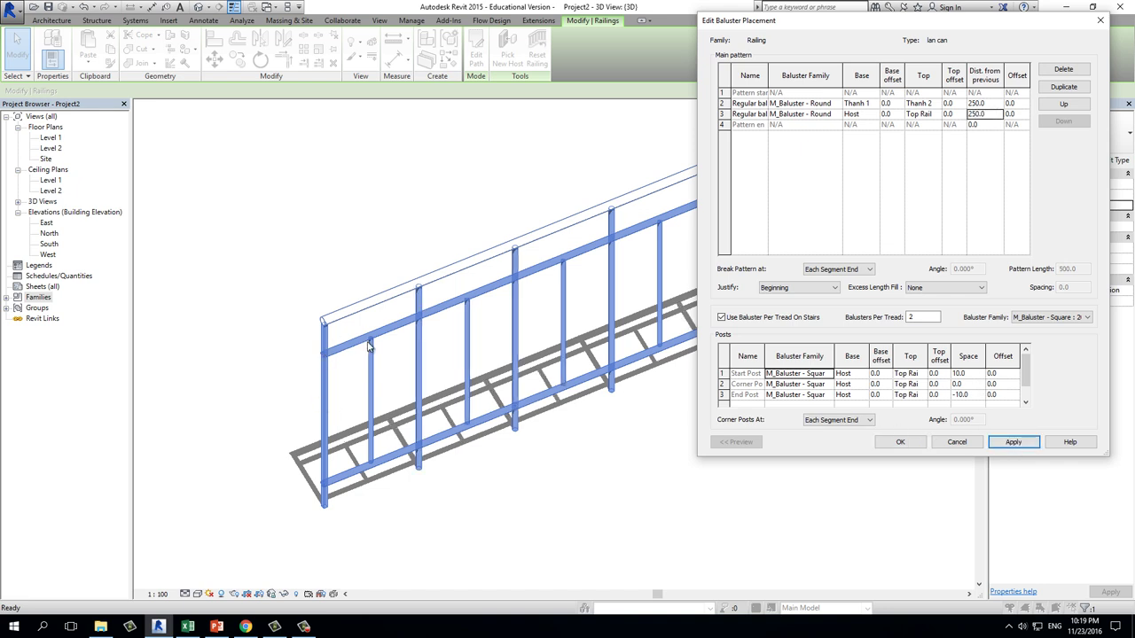
{"action": "left_click", "coordinate": [815, 104]}
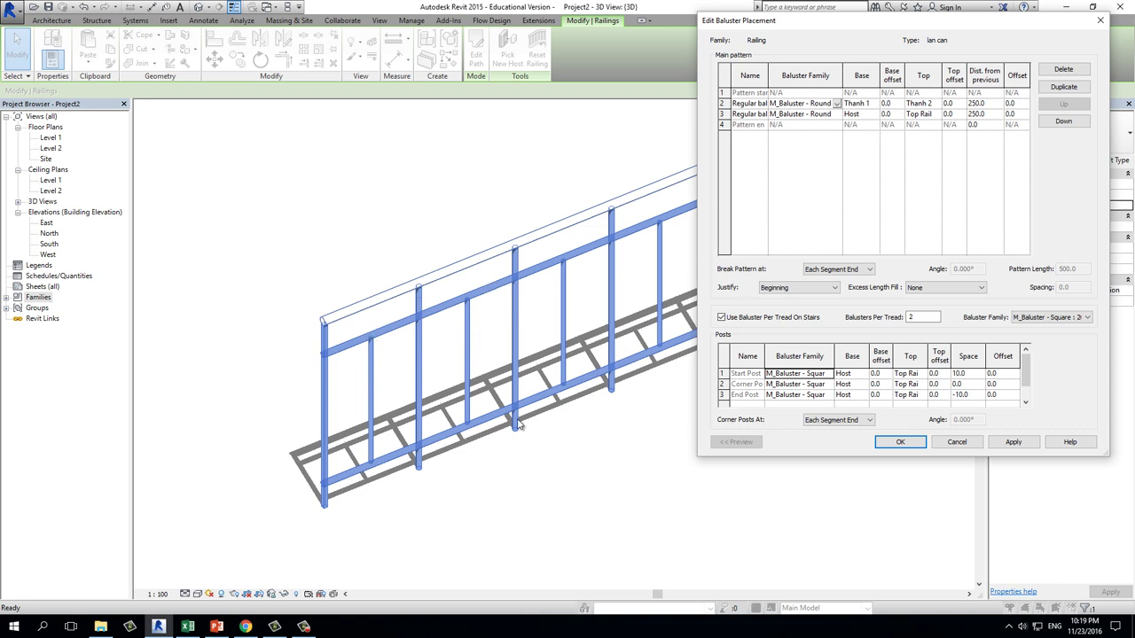
- Browse the Google Images railing references, enlarging the Aluminum Balcony Railing Page 3 photo, then return to Revit
{"action": "left_click", "coordinate": [246, 627]}
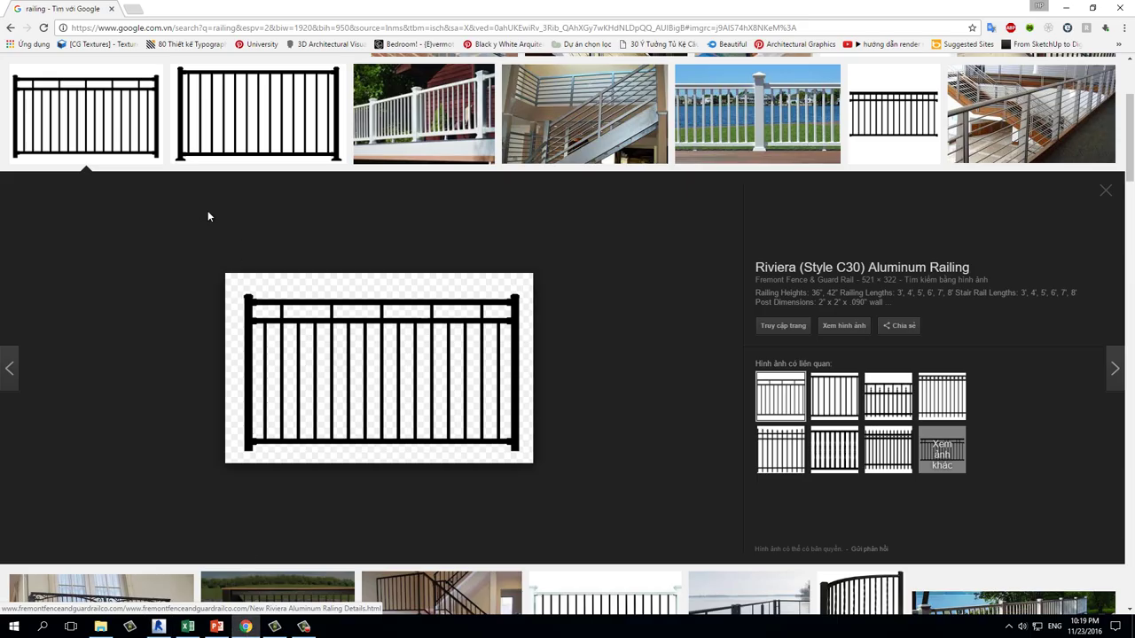
{"action": "left_click", "coordinate": [103, 104]}
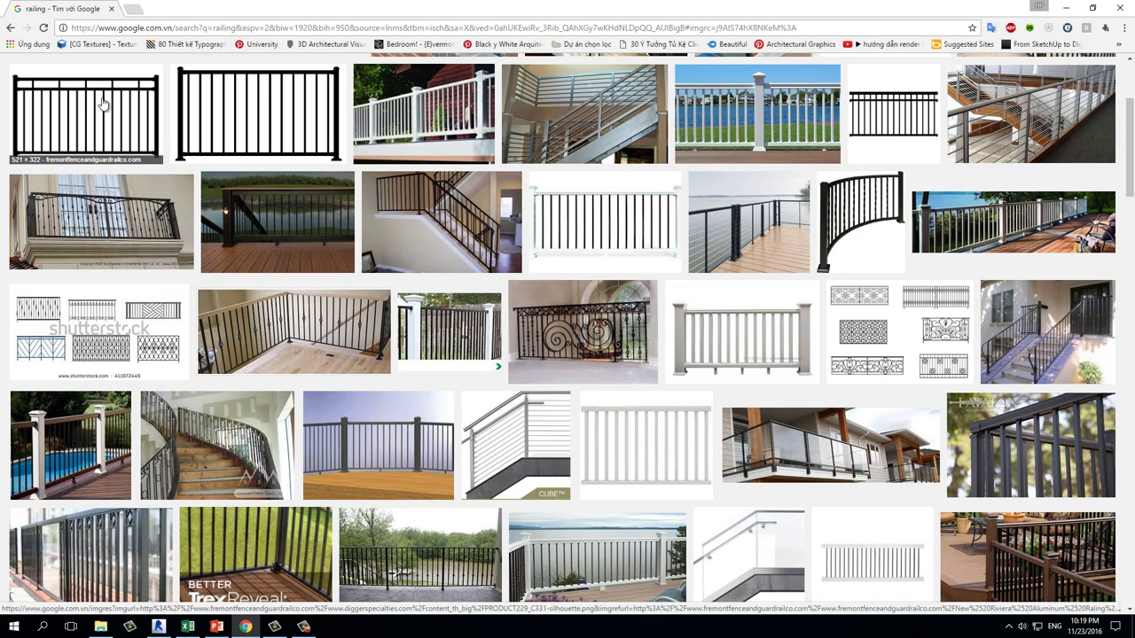
{"action": "left_click", "coordinate": [103, 104]}
{"action": "scroll", "coordinate": [594, 357], "scroll_direction": "down", "scroll_amount": 2}
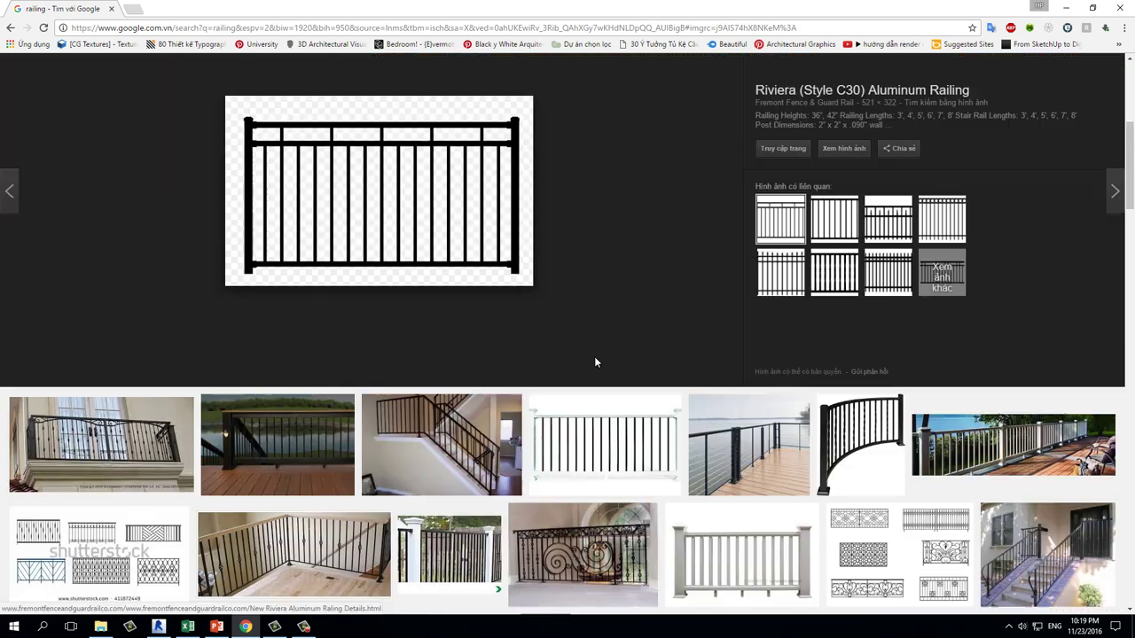
{"action": "left_click", "coordinate": [155, 428]}
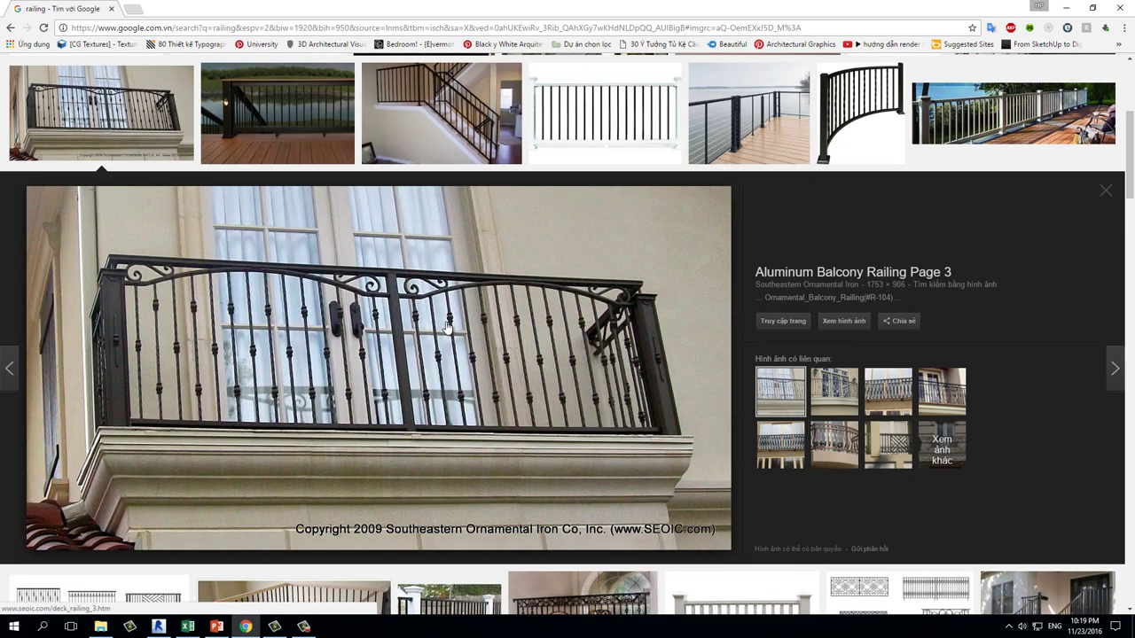
{"action": "left_click", "coordinate": [159, 627]}
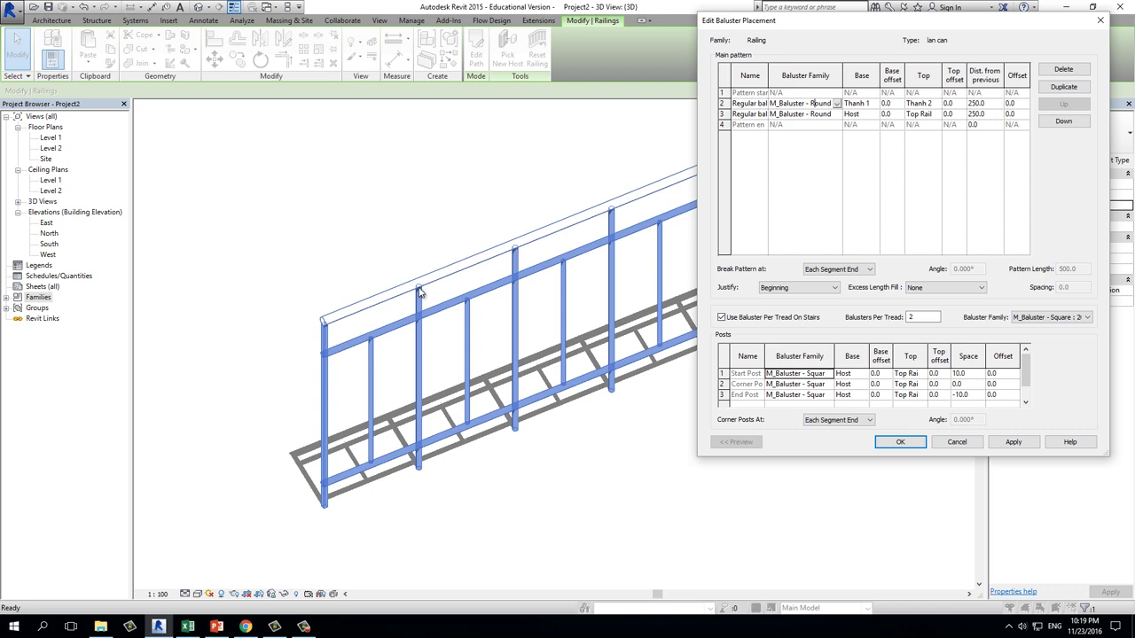
- Confirm the baluster placement and type properties, then deselect the railing
{"action": "left_click", "coordinate": [898, 441]}
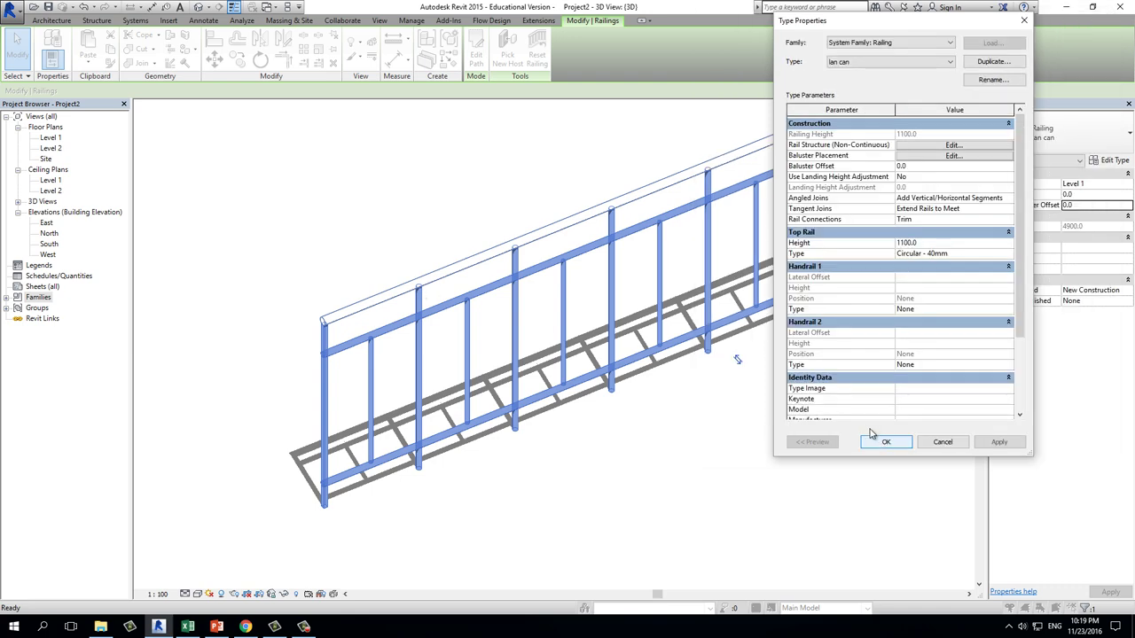
{"action": "left_click", "coordinate": [880, 441]}
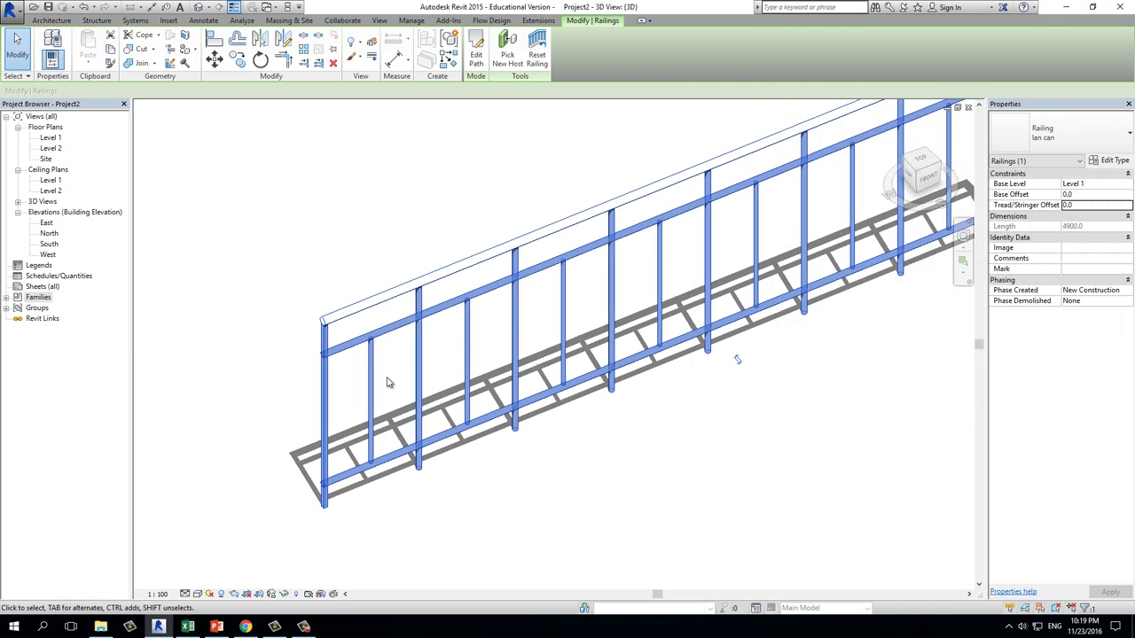
{"action": "left_click", "coordinate": [650, 462]}
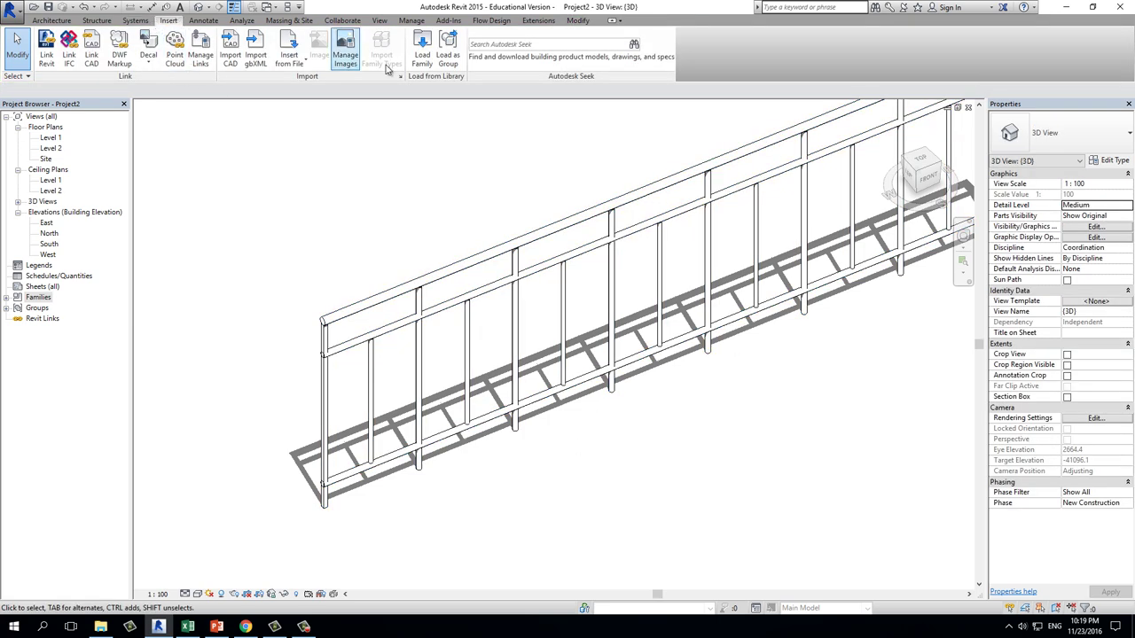
- Load M_Baluster - Custom2.rfa from the Railings > Balusters library folder
{"action": "left_click", "coordinate": [422, 58]}
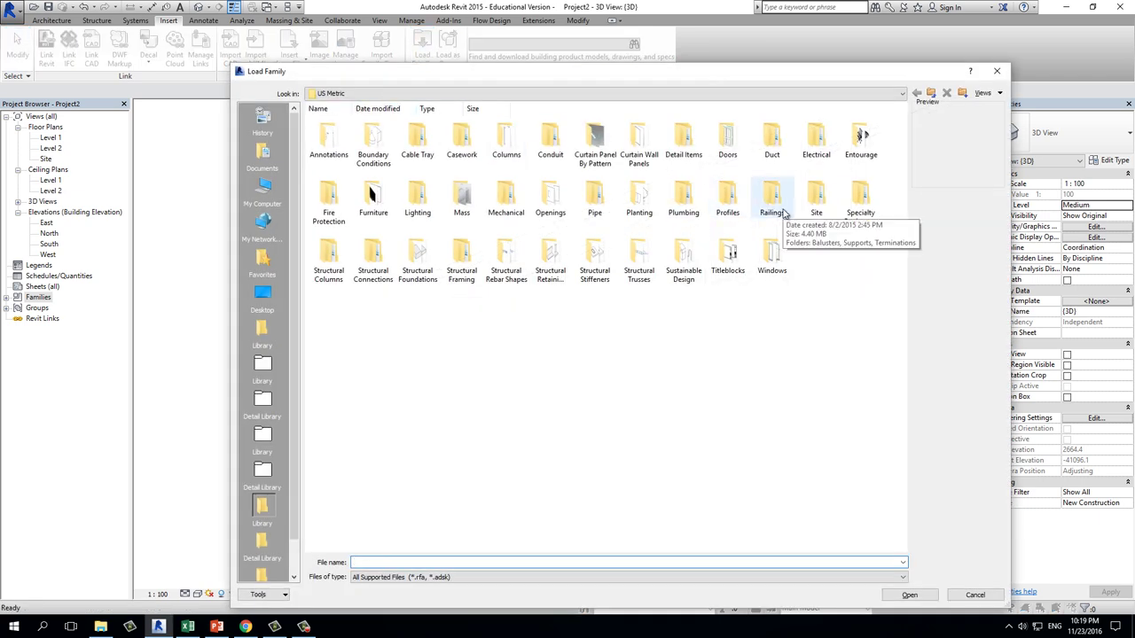
{"action": "double_click", "coordinate": [780, 211]}
{"action": "left_click", "coordinate": [343, 151]}
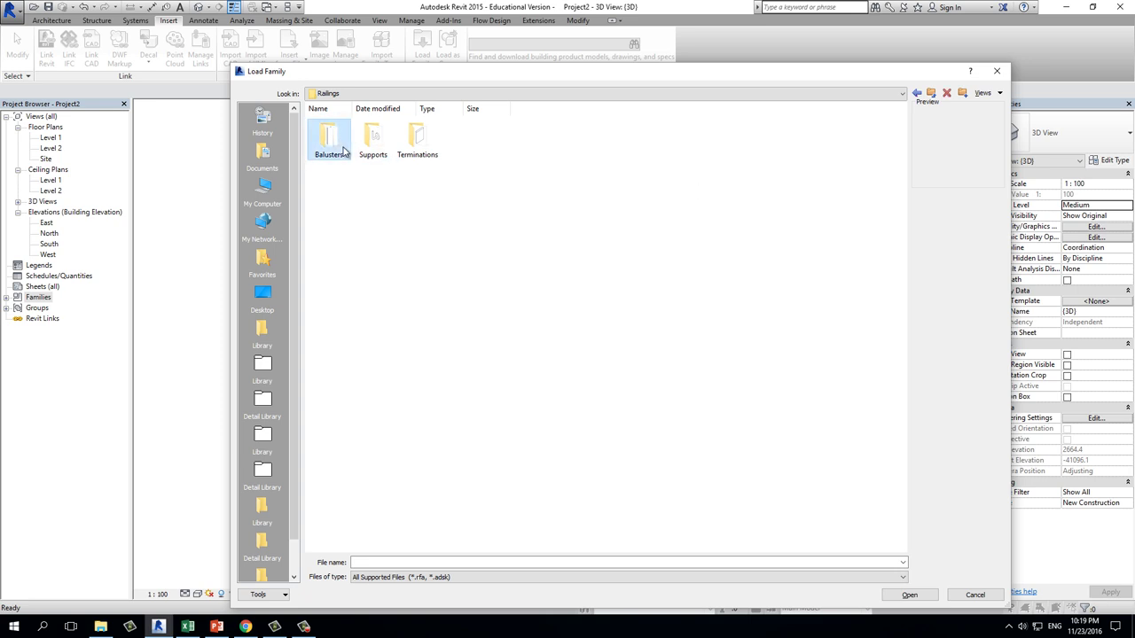
{"action": "double_click", "coordinate": [343, 150]}
{"action": "left_click", "coordinate": [418, 141]}
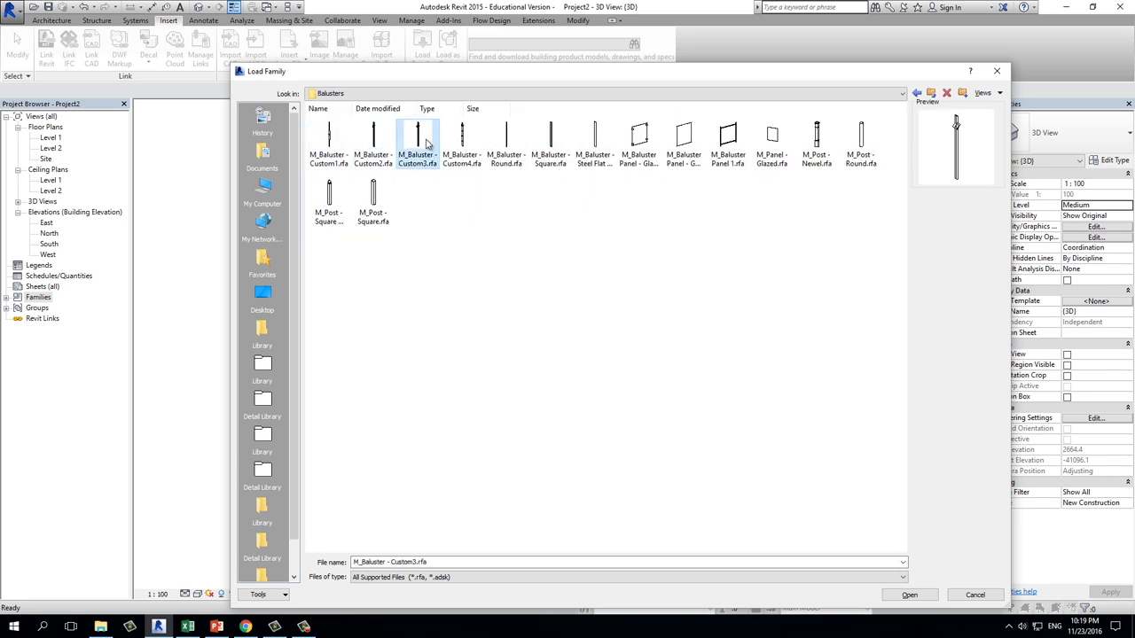
{"action": "left_click", "coordinate": [462, 142]}
{"action": "left_click", "coordinate": [517, 145]}
{"action": "left_click", "coordinate": [462, 142]}
{"action": "left_click", "coordinate": [417, 142]}
{"action": "left_click", "coordinate": [365, 145]}
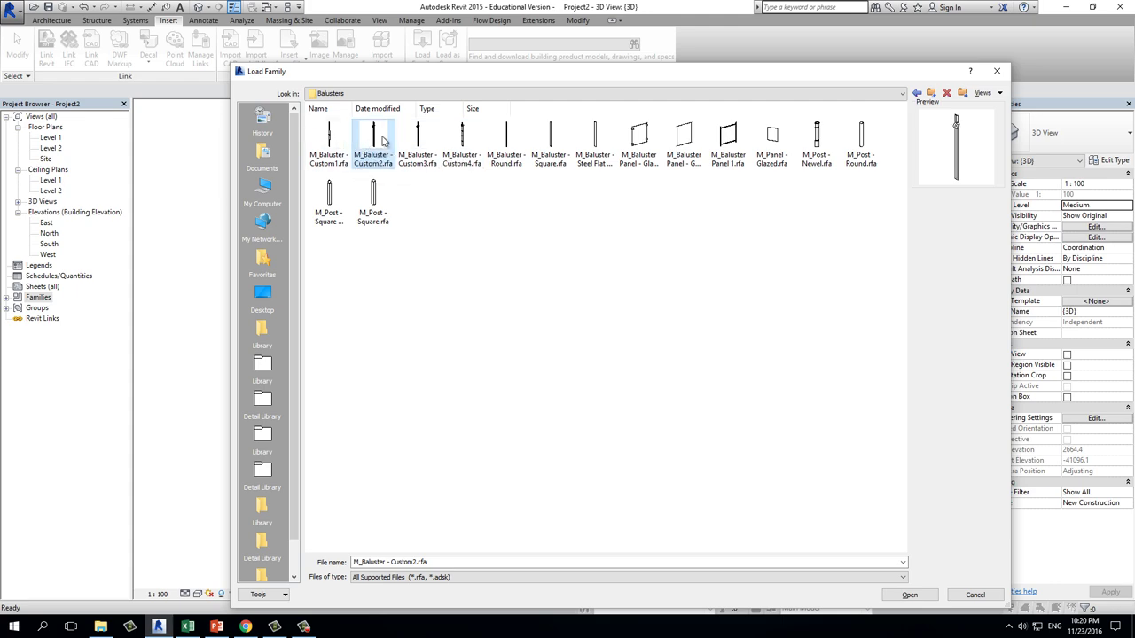
{"action": "double_click", "coordinate": [383, 141]}
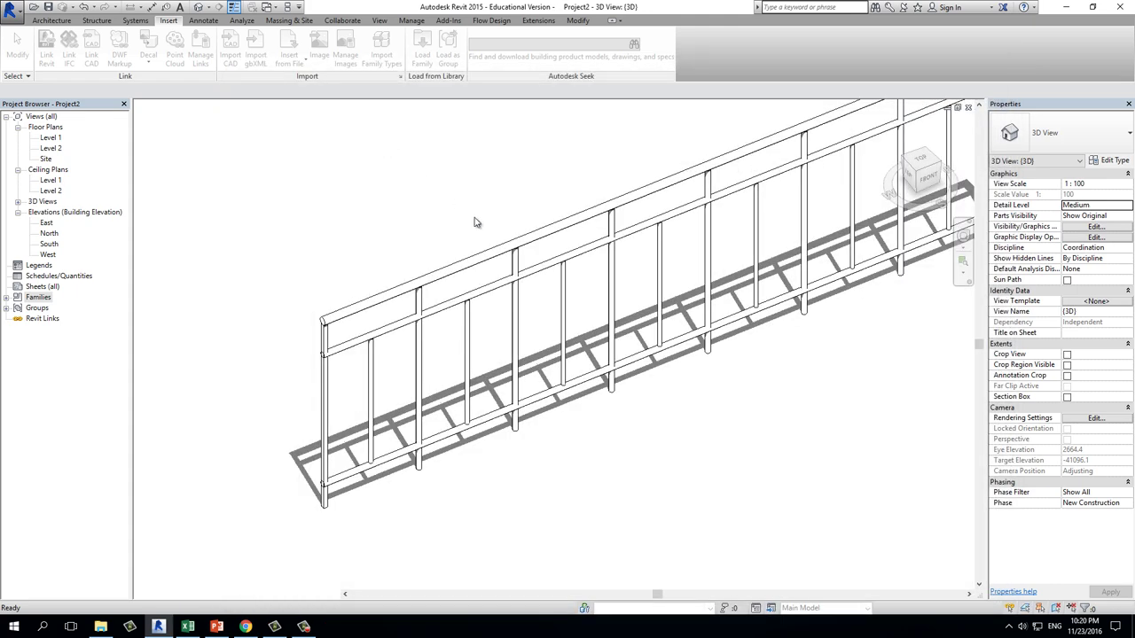
- Set the full-height baluster row's family to M_Baluster - Custom2, apply, and confirm both dialogs
{"action": "left_click", "coordinate": [534, 406]}
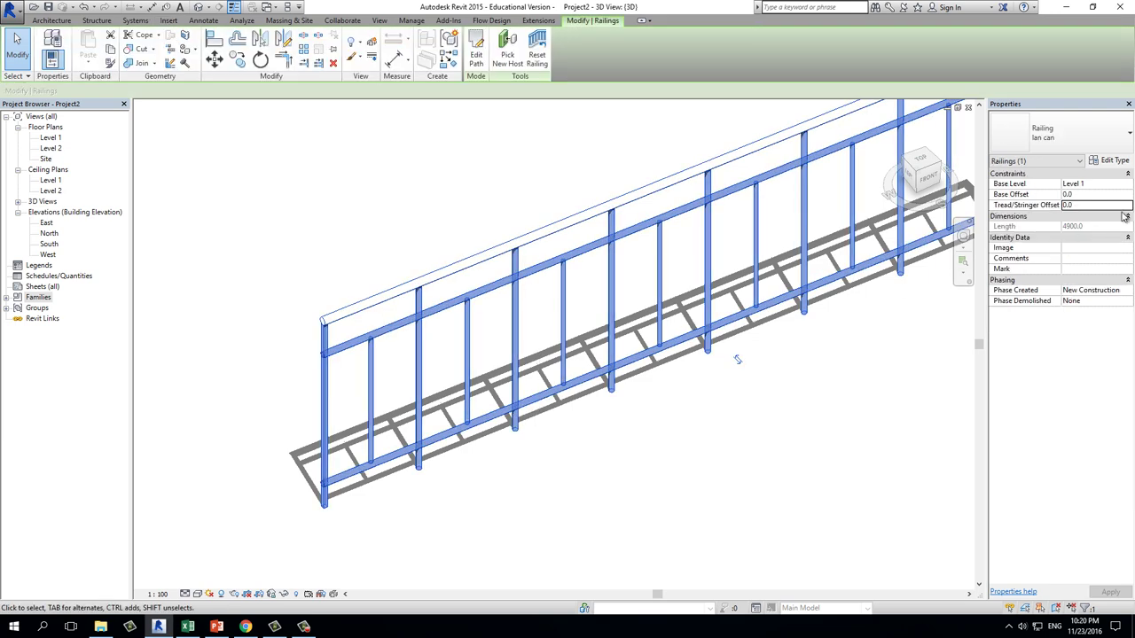
{"action": "left_click", "coordinate": [1117, 160]}
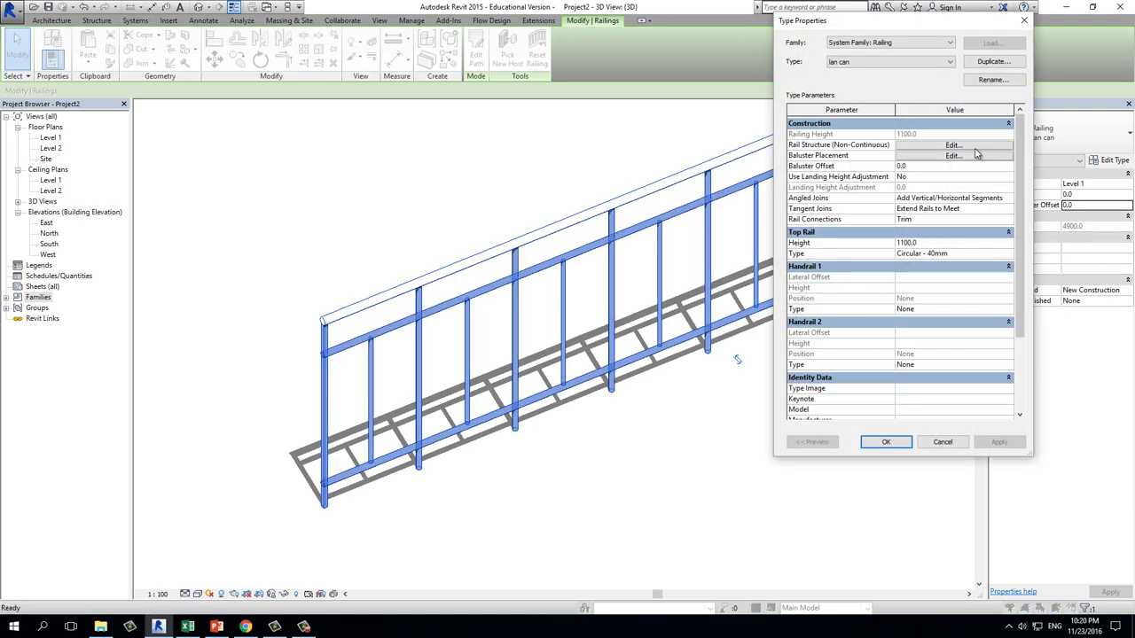
{"action": "left_click", "coordinate": [977, 154]}
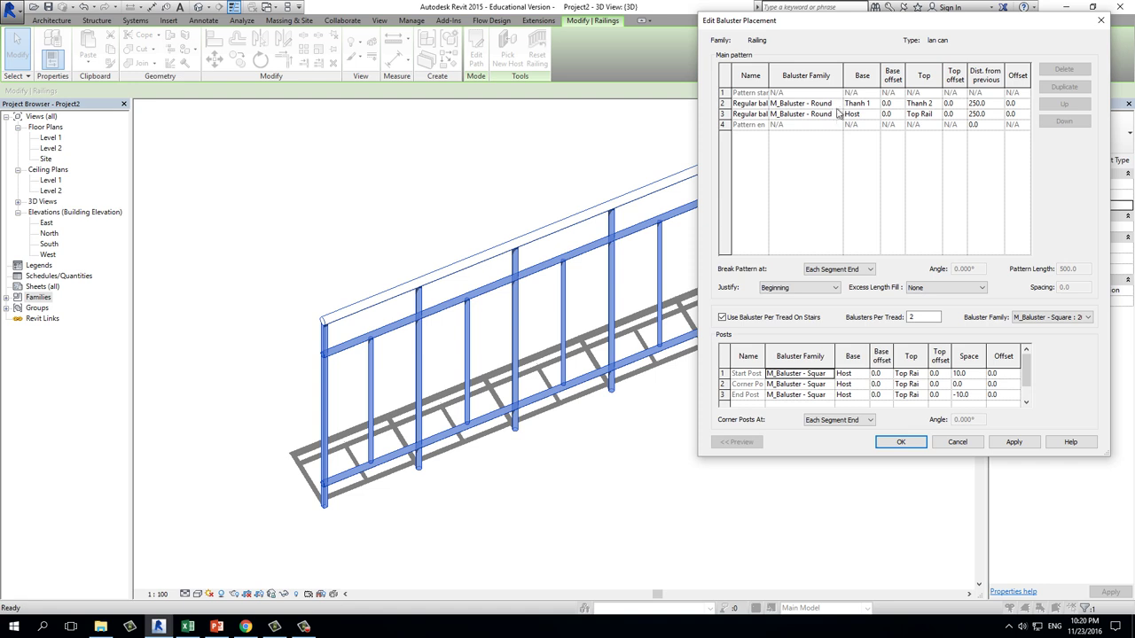
{"action": "left_click", "coordinate": [838, 113]}
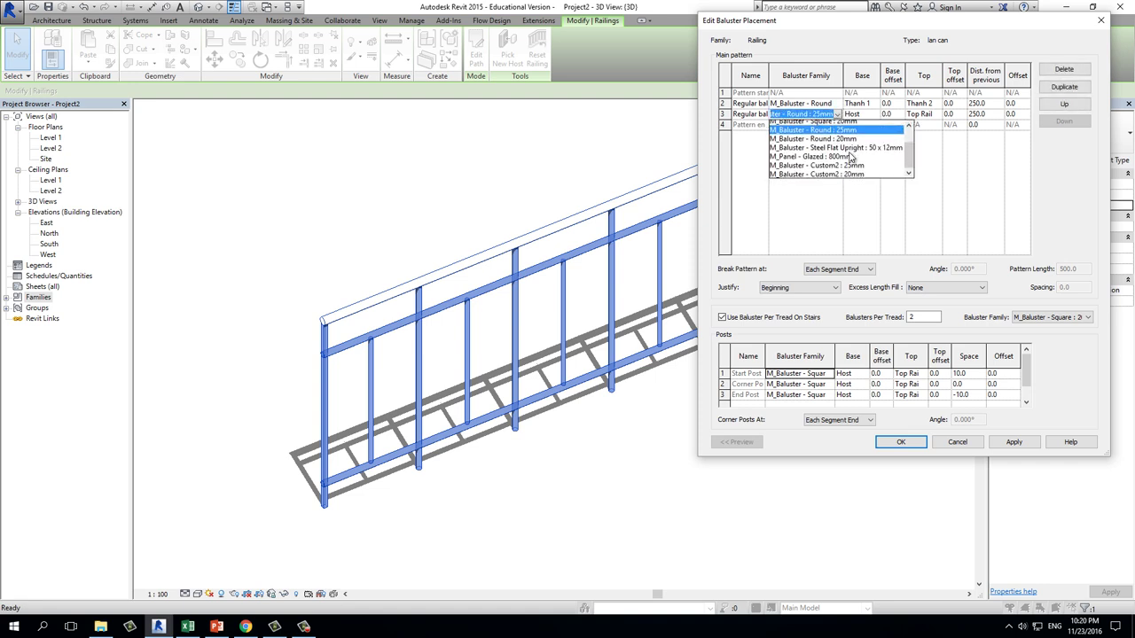
{"action": "scroll", "coordinate": [849, 157], "scroll_direction": "down", "scroll_amount": 1}
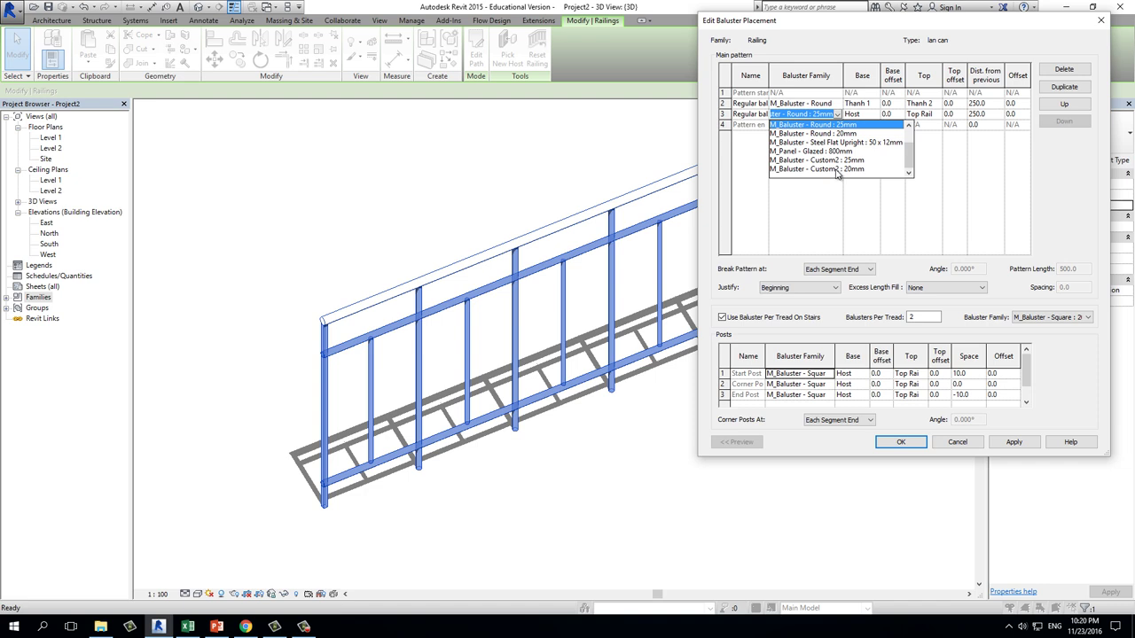
{"action": "left_click", "coordinate": [836, 170]}
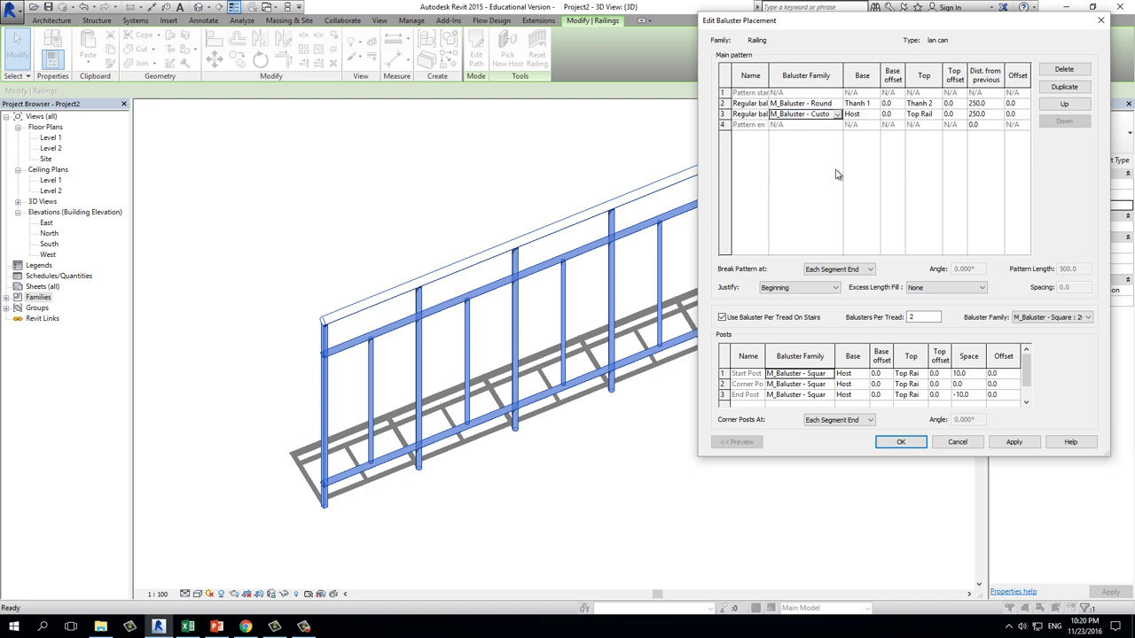
{"action": "left_click", "coordinate": [1003, 445]}
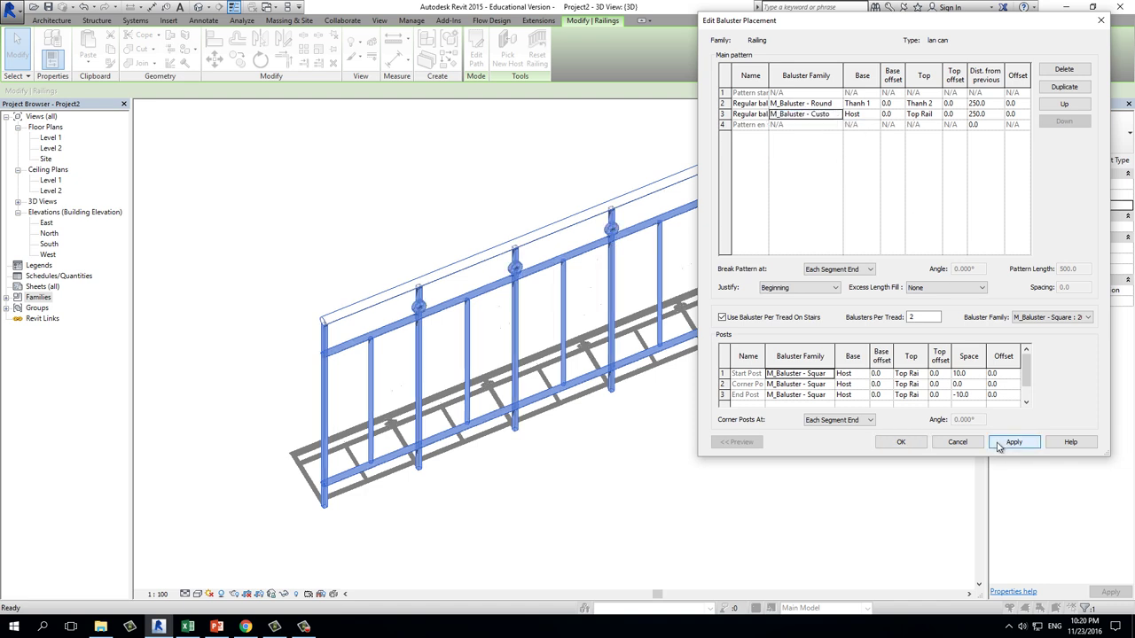
{"action": "left_click", "coordinate": [887, 443]}
{"action": "left_click", "coordinate": [879, 445]}
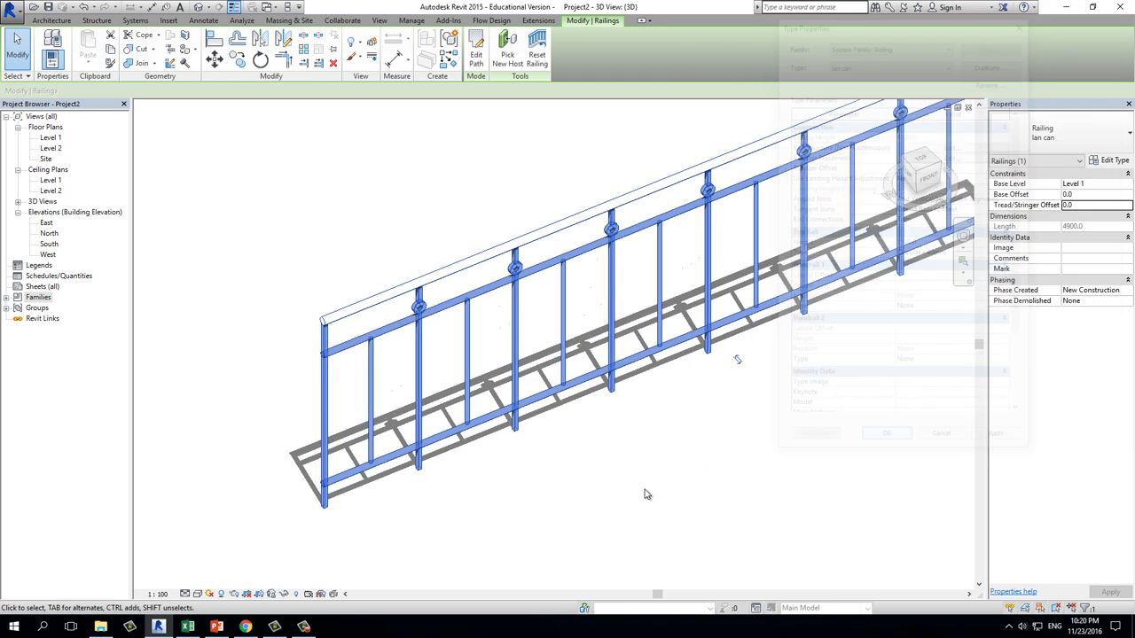
- Inspect the railing up close in 3D, then switch to the Google Images railing results
{"action": "middle_click_drag", "start_coordinate": [748, 417], "coordinate": [572, 441], "text": "shift"}
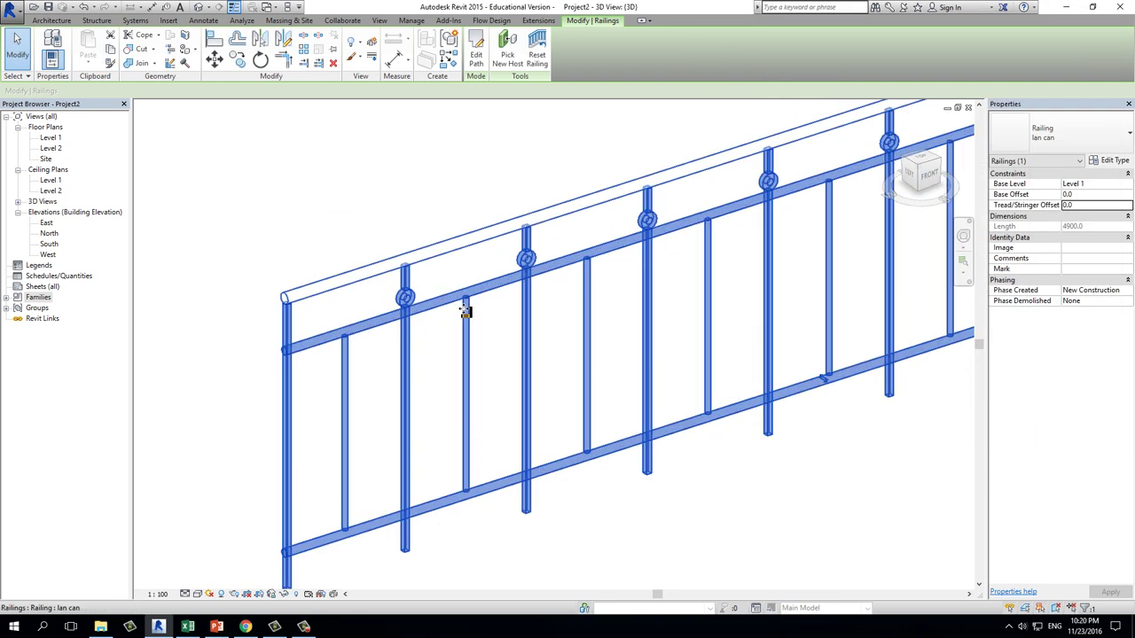
{"action": "scroll", "coordinate": [464, 319], "scroll_direction": "up", "scroll_amount": 5}
{"action": "key", "text": "Escape"}
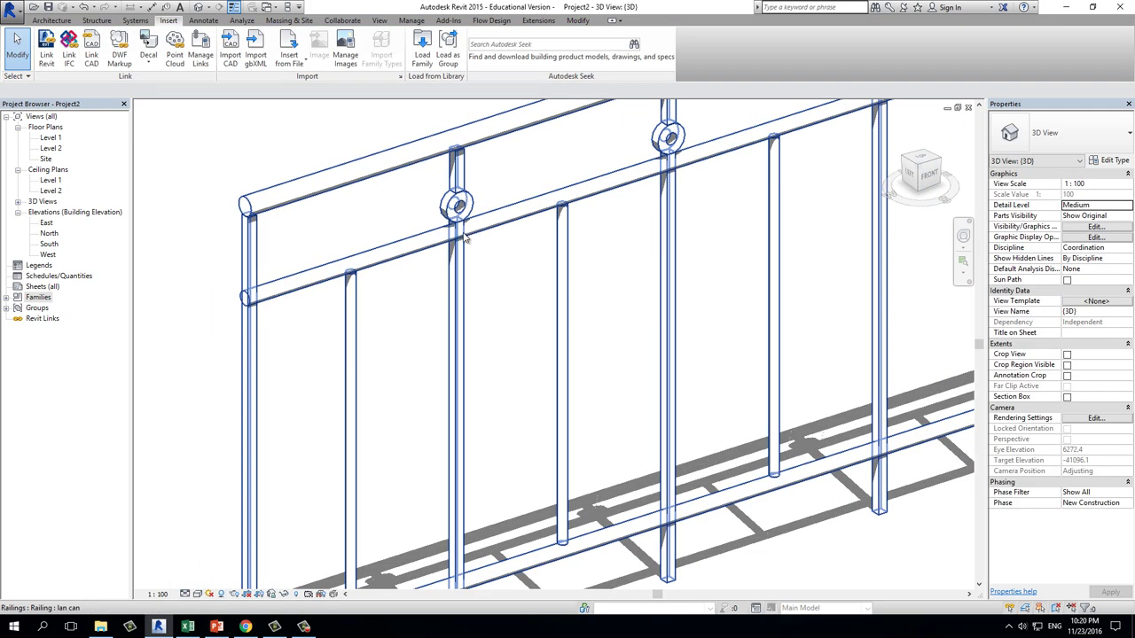
{"action": "scroll", "coordinate": [465, 237], "scroll_direction": "down", "scroll_amount": 3}
{"action": "scroll", "coordinate": [488, 266], "scroll_direction": "down", "scroll_amount": 2}
{"action": "left_click", "coordinate": [245, 627]}
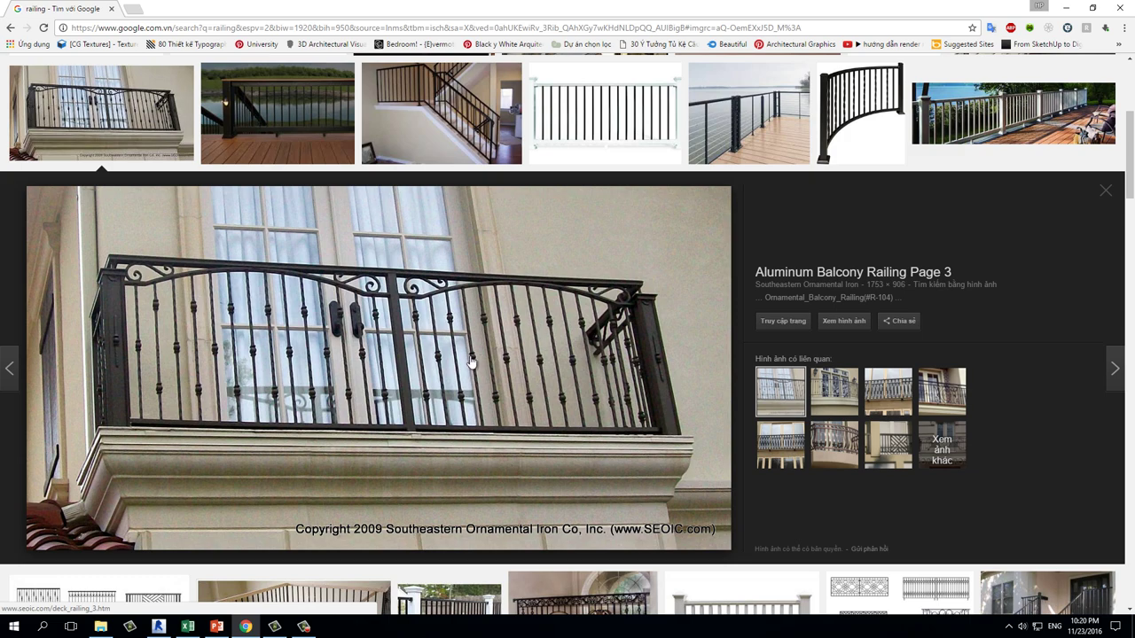
- Scroll the Google Images results and open the Pinterest interior railing reference photo
{"action": "scroll", "coordinate": [471, 361], "scroll_direction": "up", "scroll_amount": 2}
{"action": "scroll", "coordinate": [471, 362], "scroll_direction": "down", "scroll_amount": 2}
{"action": "scroll", "coordinate": [464, 326], "scroll_direction": "down", "scroll_amount": 1}
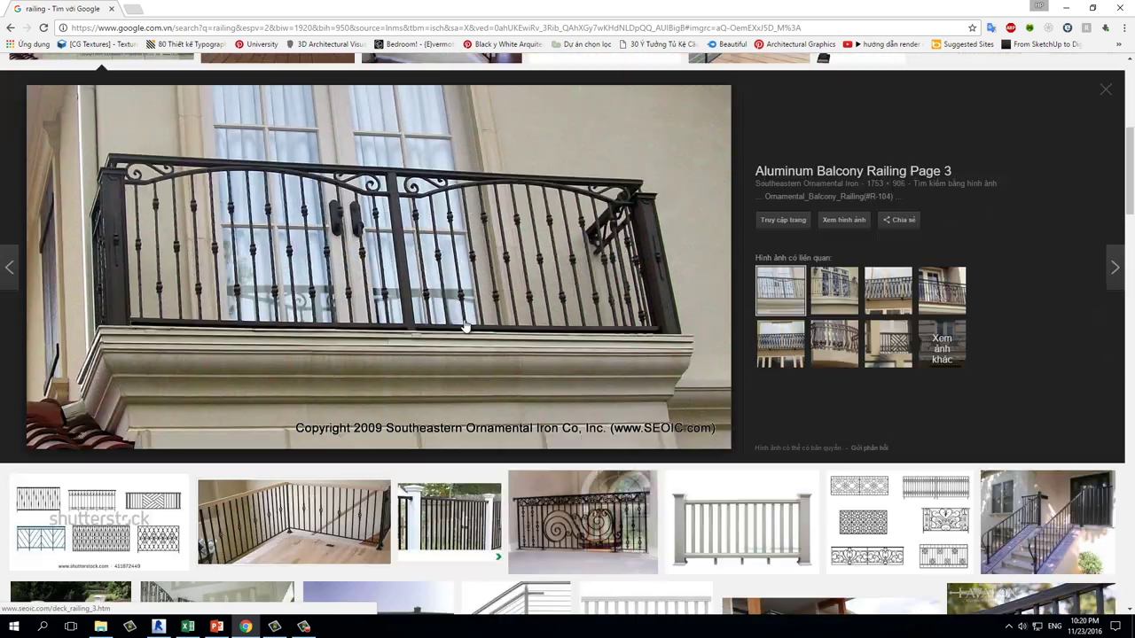
{"action": "scroll", "coordinate": [466, 326], "scroll_direction": "down", "scroll_amount": 2}
{"action": "left_click", "coordinate": [332, 403]}
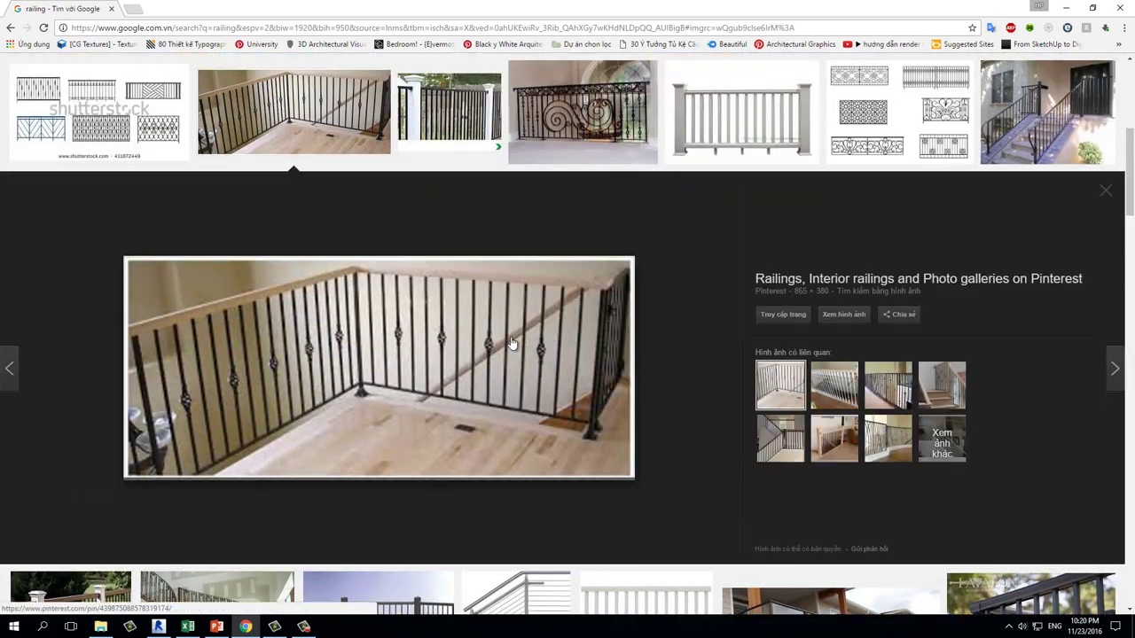
- Return to Revit and orbit the 3D view around the corner railing
{"action": "left_click", "coordinate": [189, 628]}
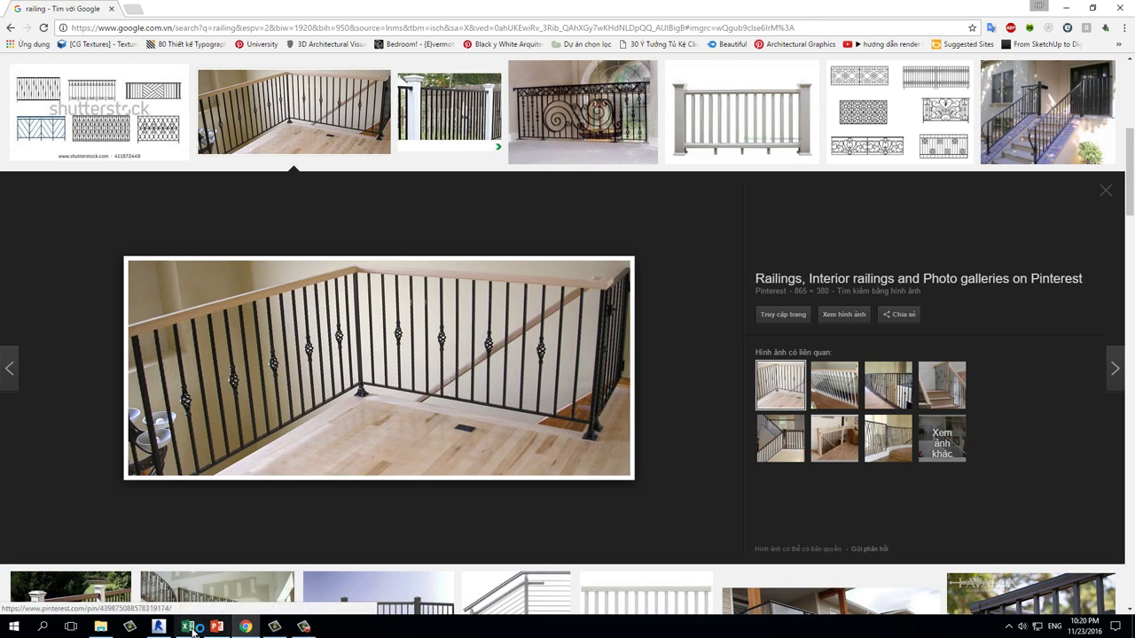
{"action": "left_click", "coordinate": [158, 627]}
{"action": "mouse_move", "coordinate": [553, 481]}
{"action": "middle_mouse_down", "text": "shift"}
{"action": "mouse_move", "coordinate": [588, 388]}
{"action": "mouse_move", "coordinate": [568, 384]}
{"action": "mouse_move", "coordinate": [580, 413]}
{"action": "mouse_move", "coordinate": [535, 387]}
{"action": "middle_mouse_up", "text": "shift"}
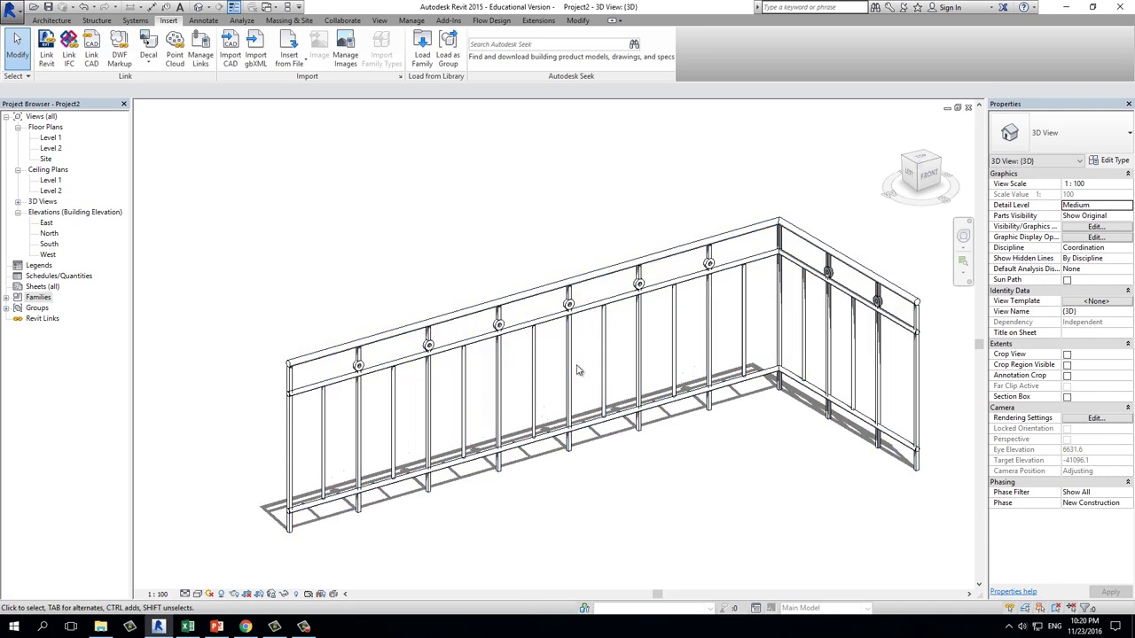
{"action": "left_click", "coordinate": [570, 373]}
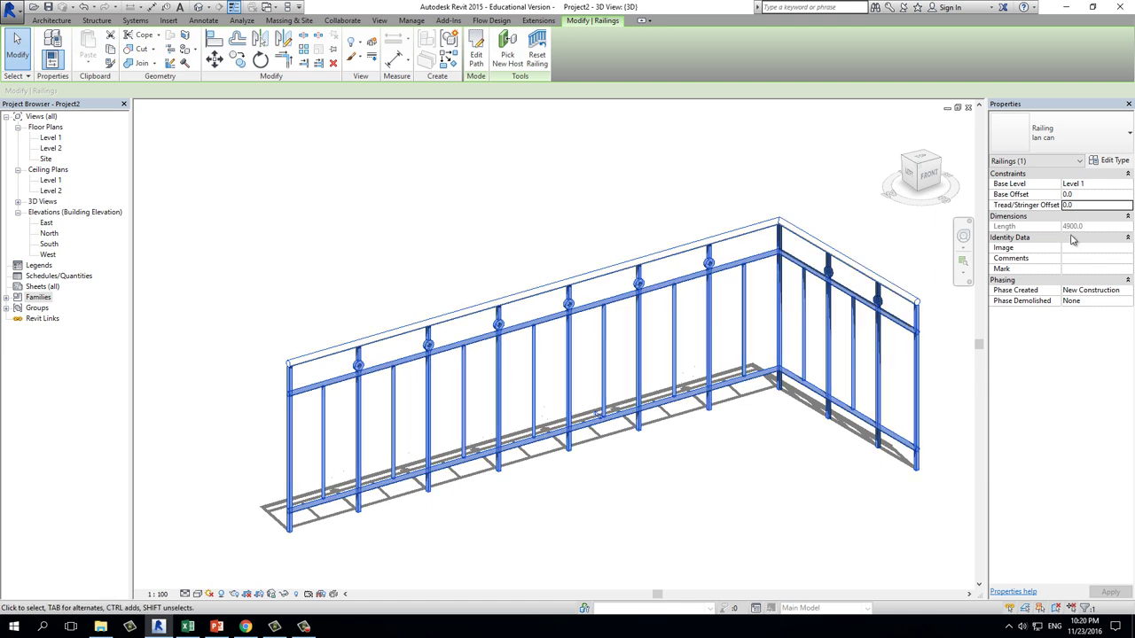
{"action": "left_click", "coordinate": [1112, 161]}
{"action": "left_click", "coordinate": [878, 152]}
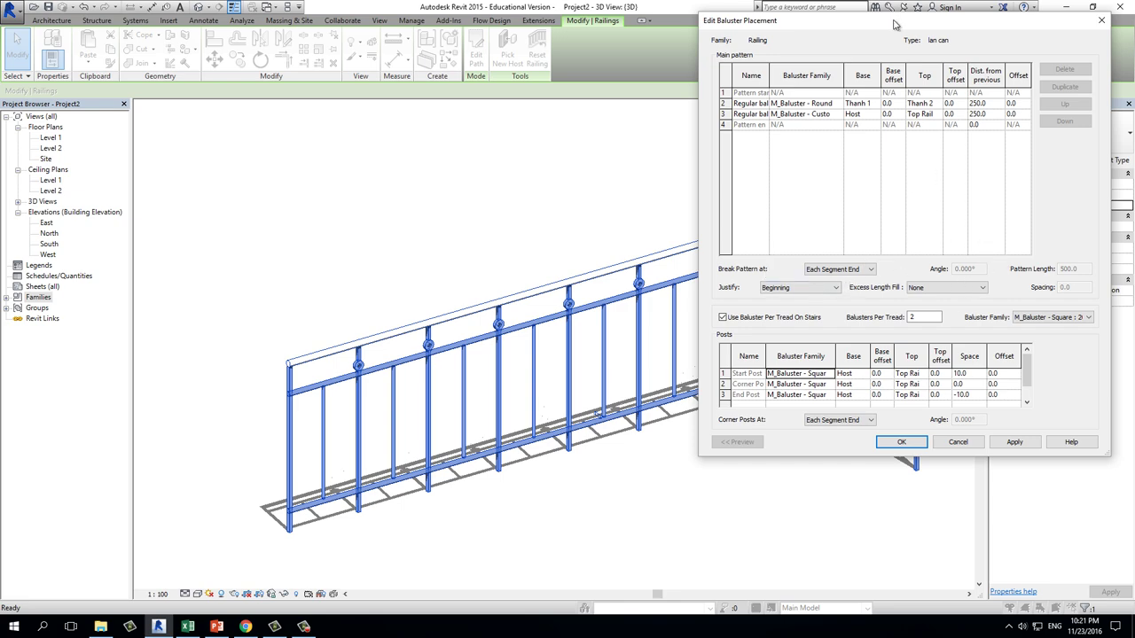
{"action": "mouse_move", "coordinate": [894, 25]}
{"action": "left_mouse_down"}
{"action": "mouse_move", "coordinate": [352, 51]}
{"action": "mouse_move", "coordinate": [955, 36]}
{"action": "mouse_move", "coordinate": [992, 190]}
{"action": "mouse_move", "coordinate": [455, 109]}
{"action": "mouse_move", "coordinate": [441, 99]}
{"action": "mouse_move", "coordinate": [462, 34]}
{"action": "mouse_move", "coordinate": [352, 29]}
{"action": "mouse_move", "coordinate": [434, 34]}
{"action": "left_mouse_up"}
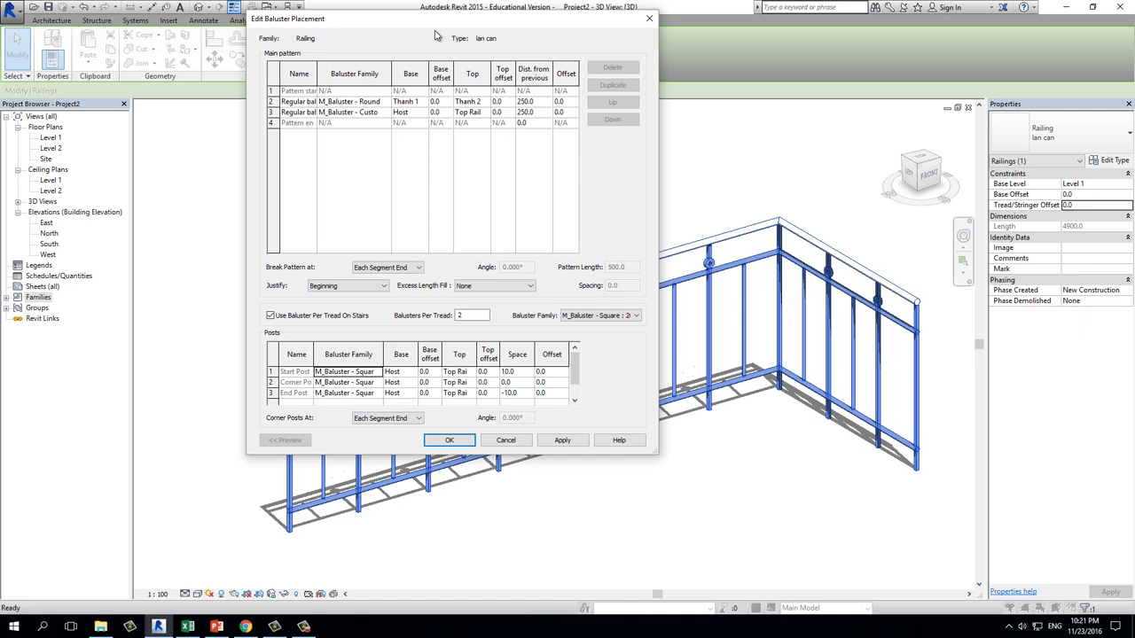
{"action": "left_click", "coordinate": [450, 439]}
{"action": "left_click", "coordinate": [443, 438]}
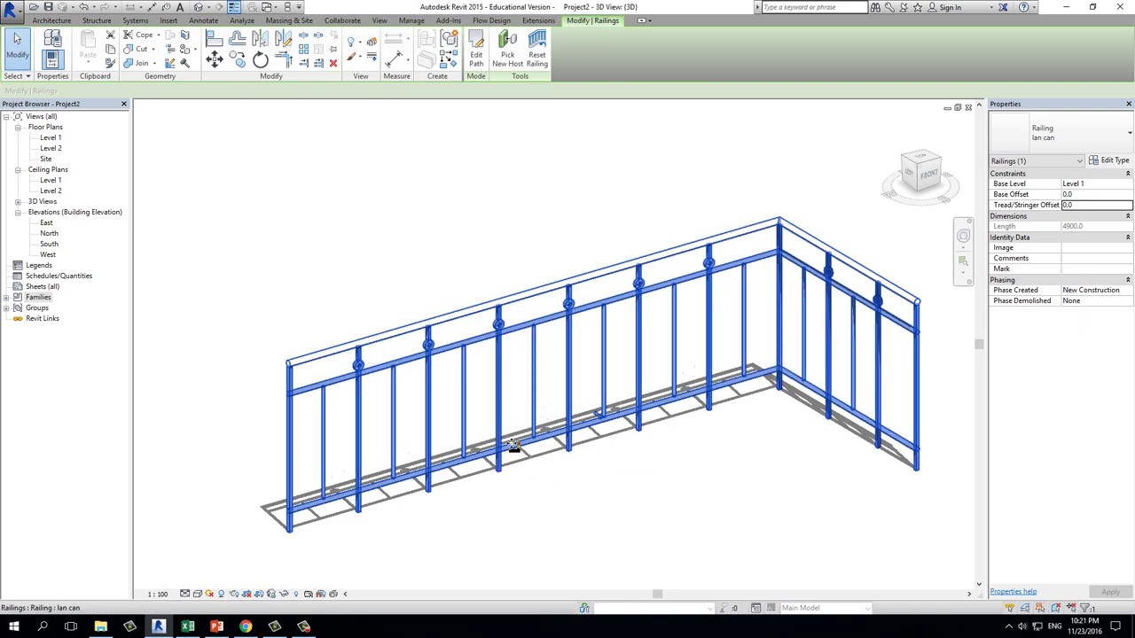
- Edit the railing path, lengthening the 3500 straight run to 3600 and then longer, and finish
{"action": "double_click", "coordinate": [532, 447]}
{"action": "left_click", "coordinate": [581, 447]}
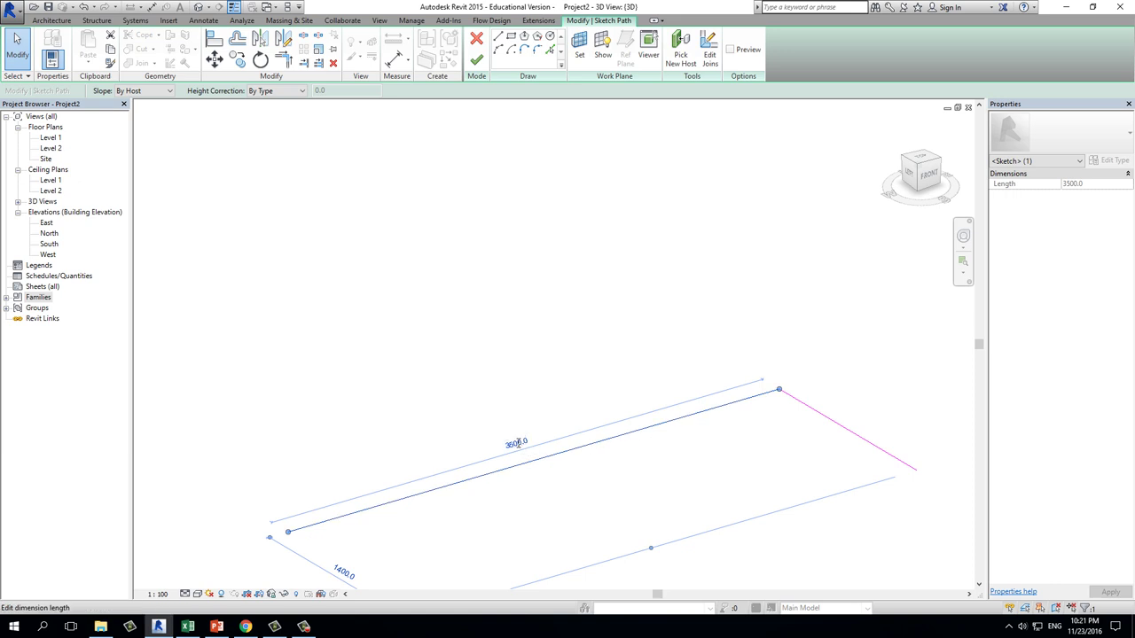
{"action": "left_click", "coordinate": [516, 442]}
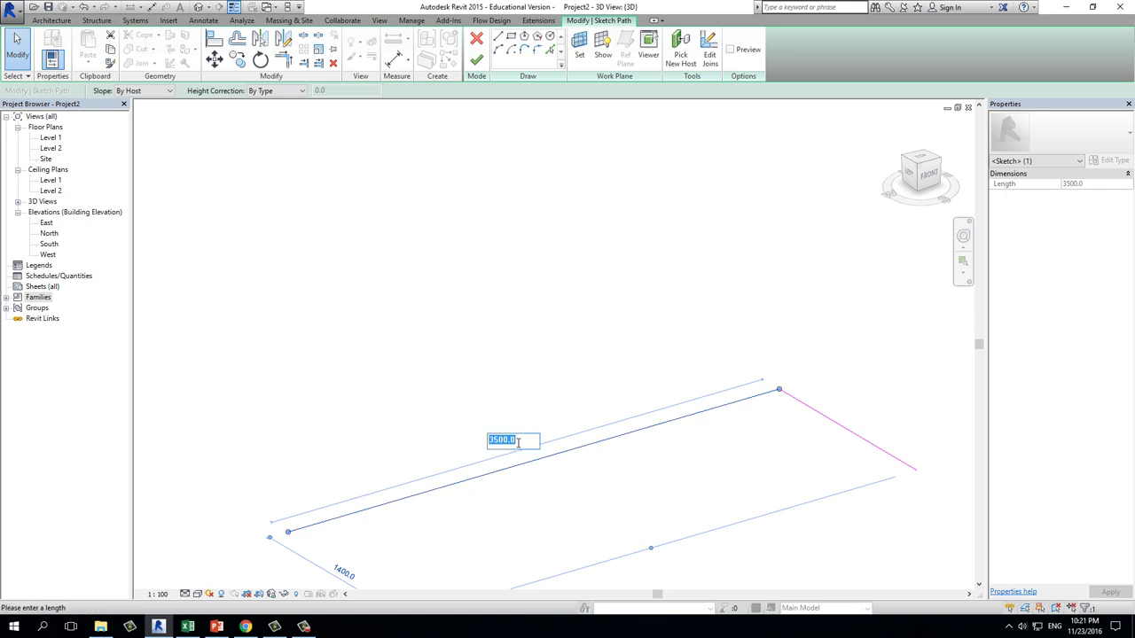
{"action": "type", "text": "360"}
{"action": "key", "text": "Return"}
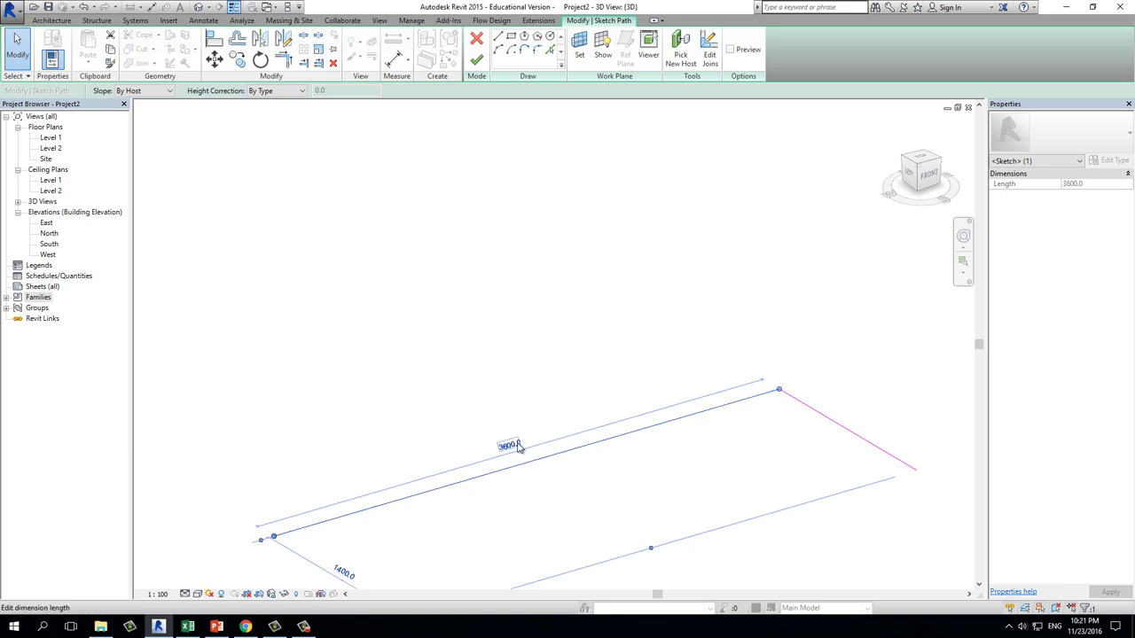
{"action": "left_click", "coordinate": [518, 446]}
{"action": "type", "text": "380"}
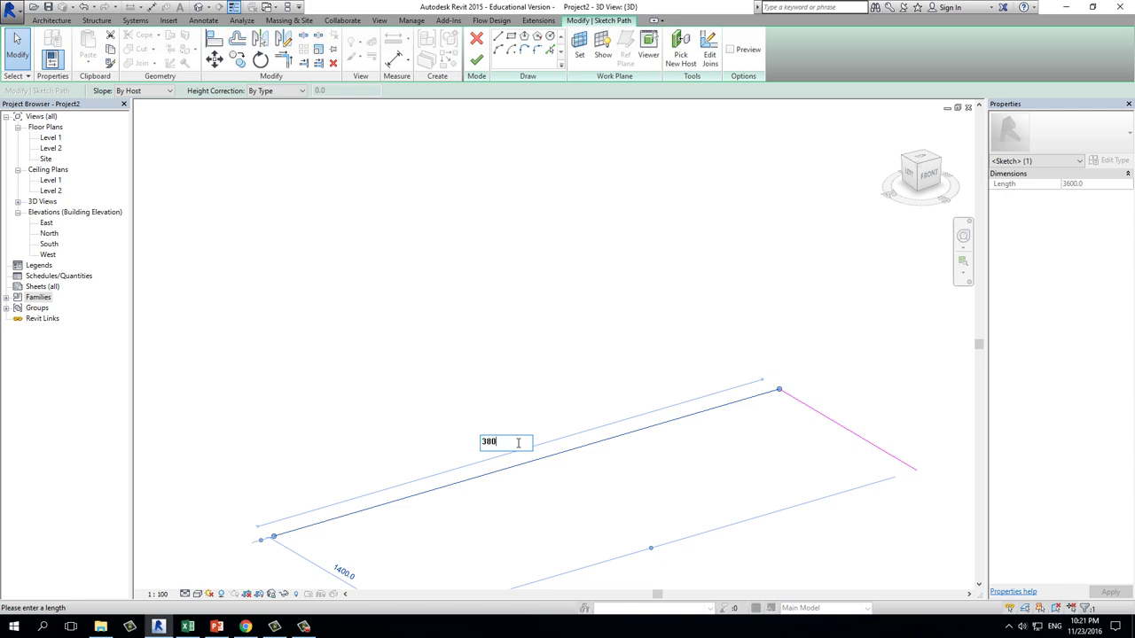
{"action": "key", "text": "Return"}
{"action": "left_click", "coordinate": [548, 413]}
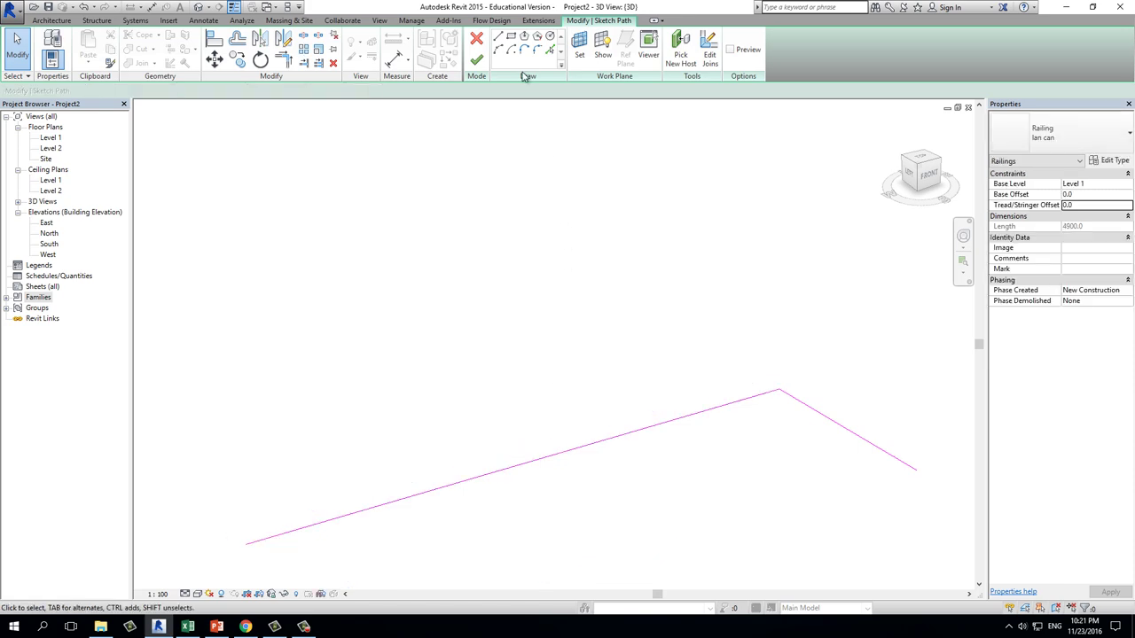
{"action": "left_click", "coordinate": [477, 64]}
- Fill lan can's excess length with M_Baluster - Square : 20mm balusters at 250 spacing, applied
{"action": "mouse_move", "coordinate": [699, 459]}
{"action": "middle_mouse_down", "text": "shift"}
{"action": "mouse_move", "coordinate": [658, 480]}
{"action": "mouse_move", "coordinate": [673, 468]}
{"action": "middle_mouse_up", "text": "shift"}
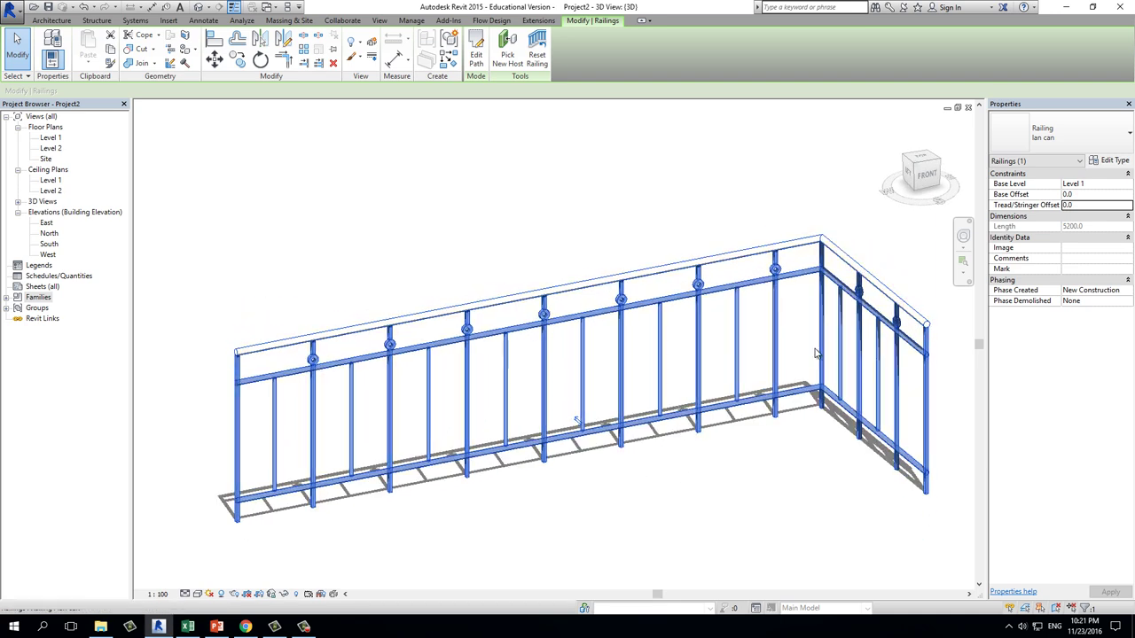
{"action": "left_click", "coordinate": [1110, 160]}
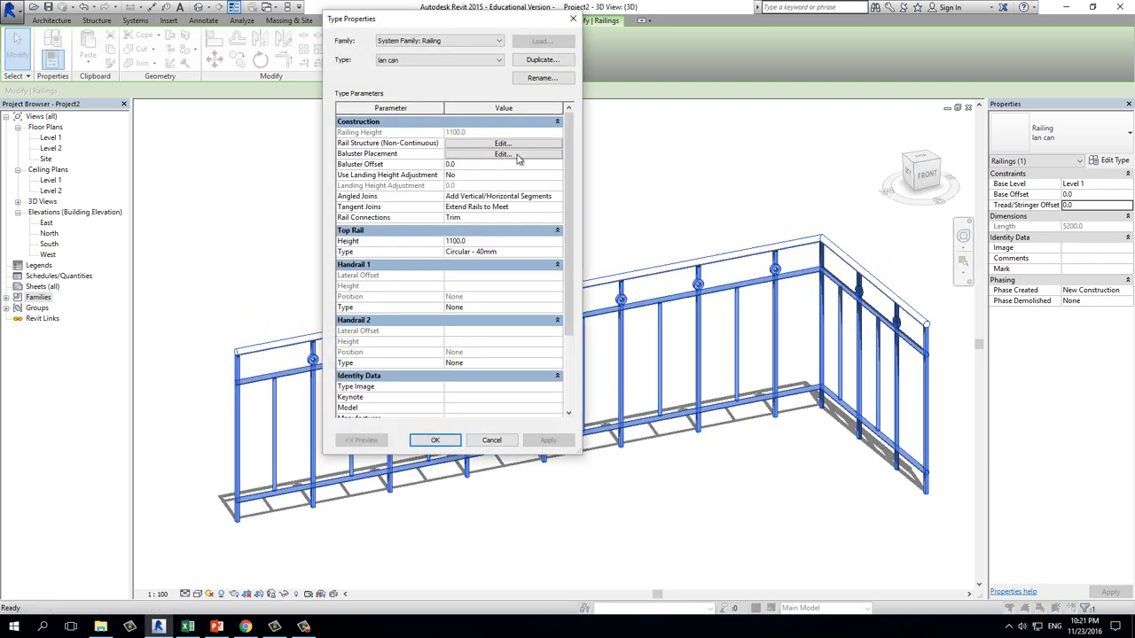
{"action": "left_click", "coordinate": [502, 154]}
{"action": "left_click_drag", "start_coordinate": [493, 25], "coordinate": [269, 23]}
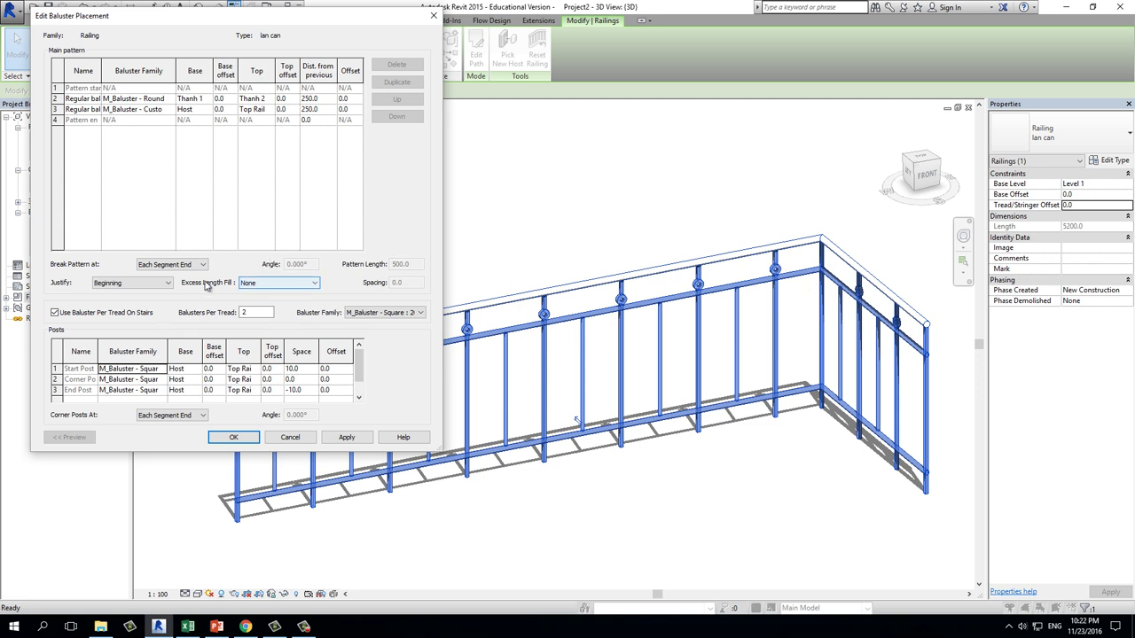
{"action": "left_click", "coordinate": [264, 284]}
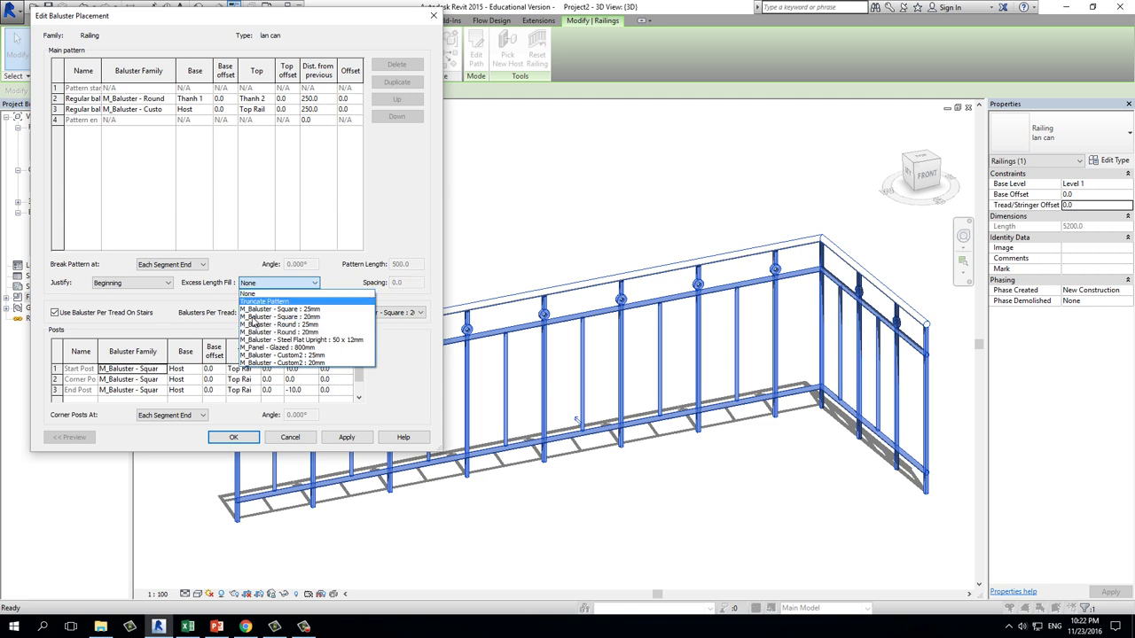
{"action": "left_click", "coordinate": [292, 317]}
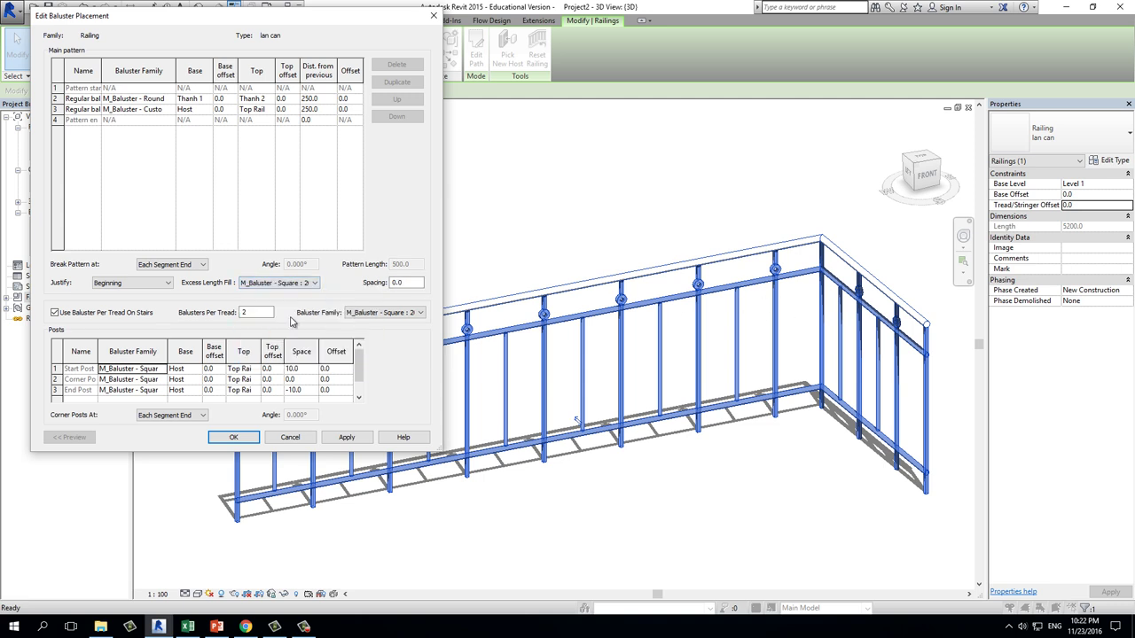
{"action": "left_click", "coordinate": [348, 439]}
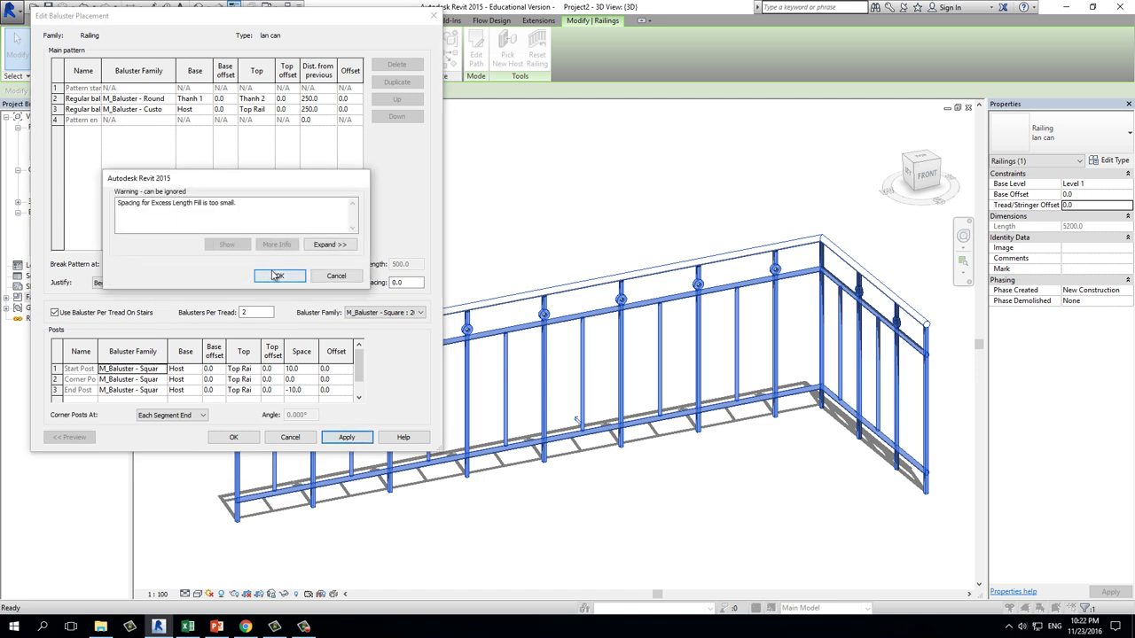
{"action": "left_click", "coordinate": [279, 275]}
{"action": "double_click", "coordinate": [421, 283]}
{"action": "type", "text": "250"}
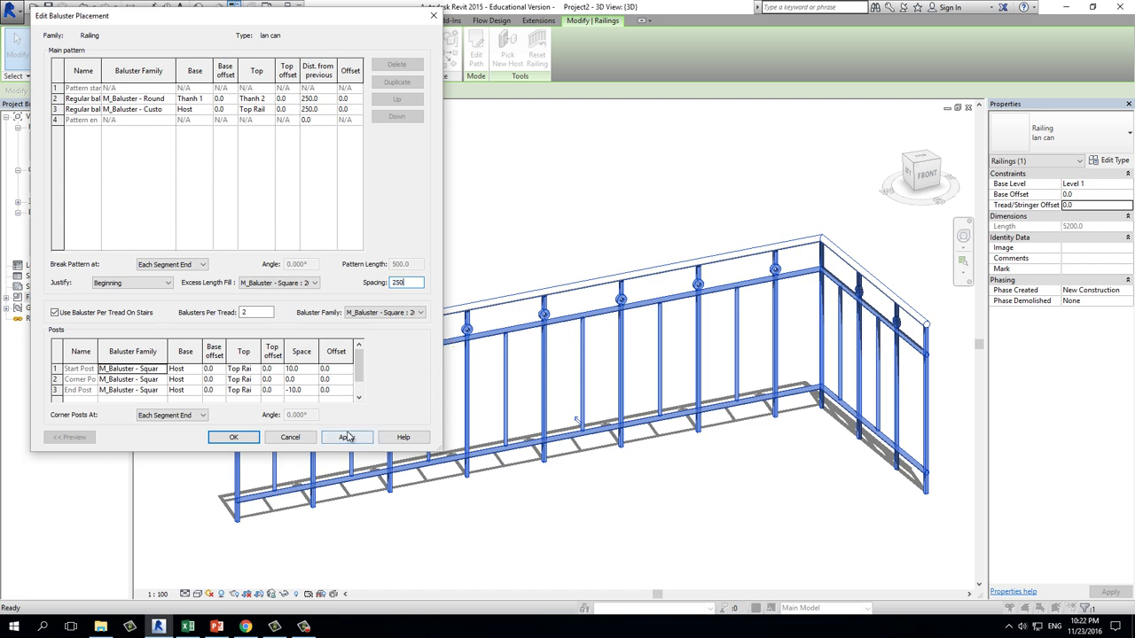
{"action": "left_click", "coordinate": [348, 438]}
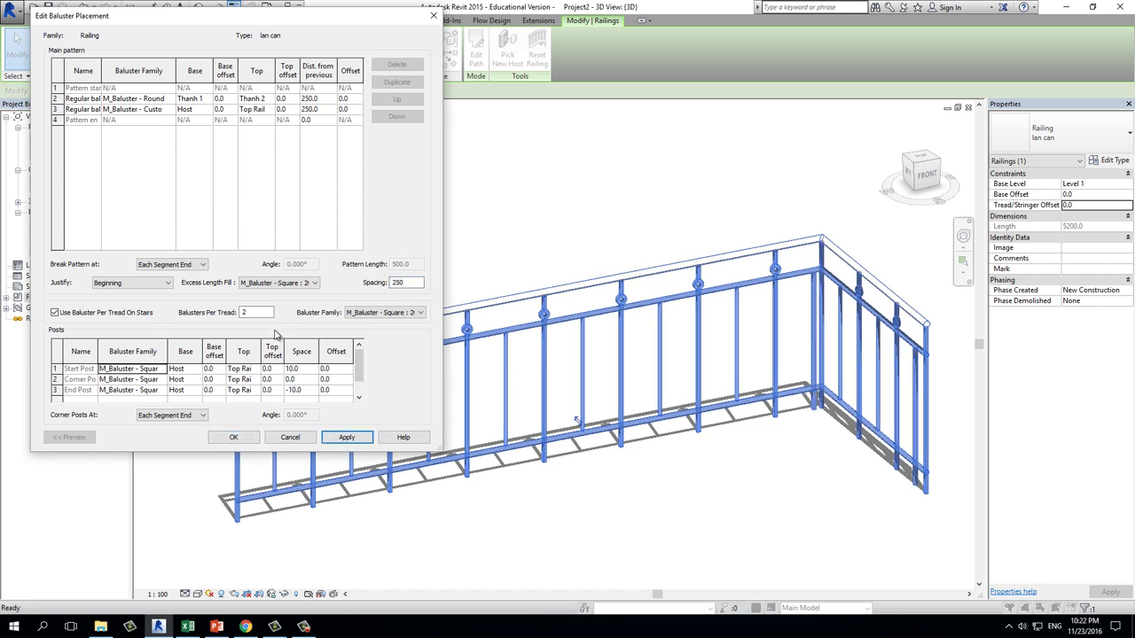
- Close the baluster placement and type properties dialogs, keeping the 250-spacing excess fill
{"action": "left_click", "coordinate": [221, 437]}
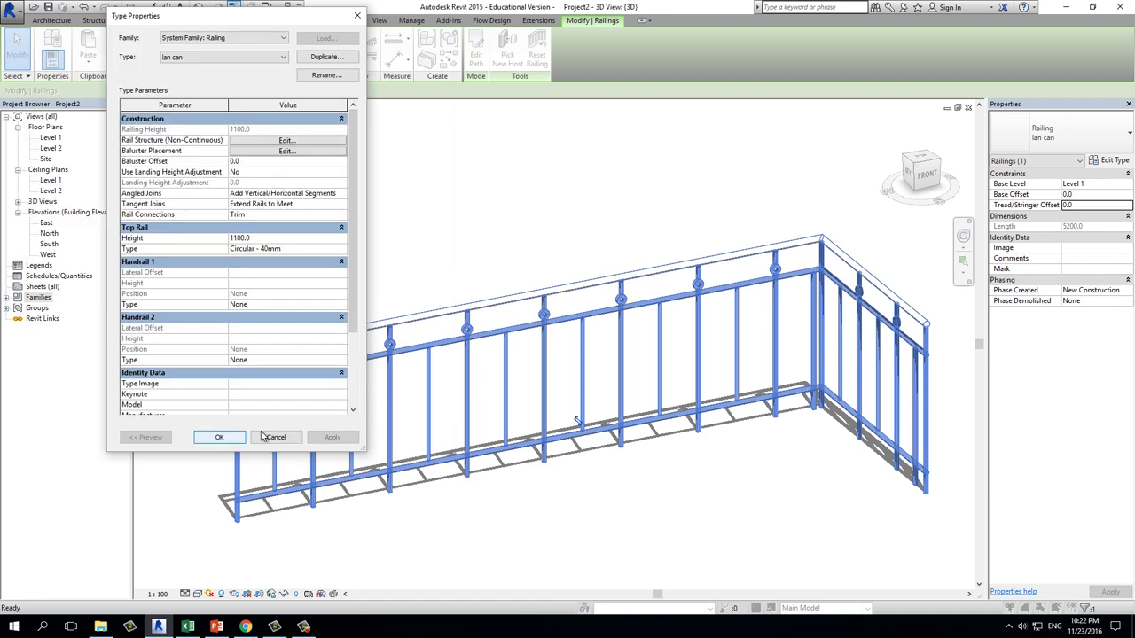
{"action": "left_click", "coordinate": [219, 437]}
{"action": "scroll", "coordinate": [790, 449], "scroll_direction": "up", "scroll_amount": 3}
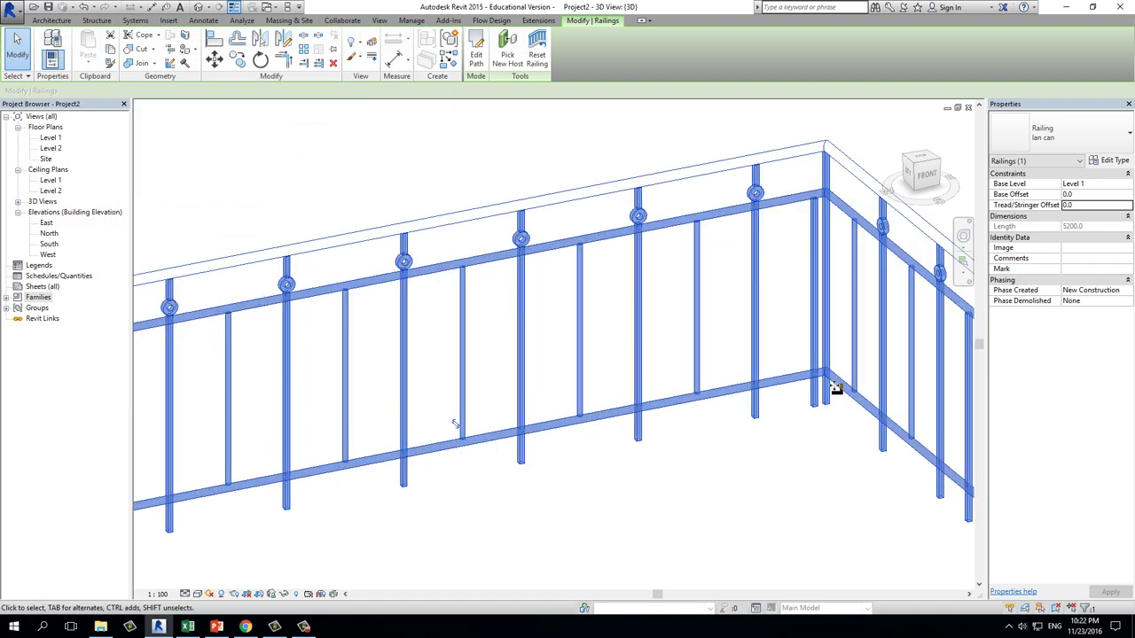
{"action": "scroll", "coordinate": [743, 467], "scroll_direction": "up", "scroll_amount": 2}
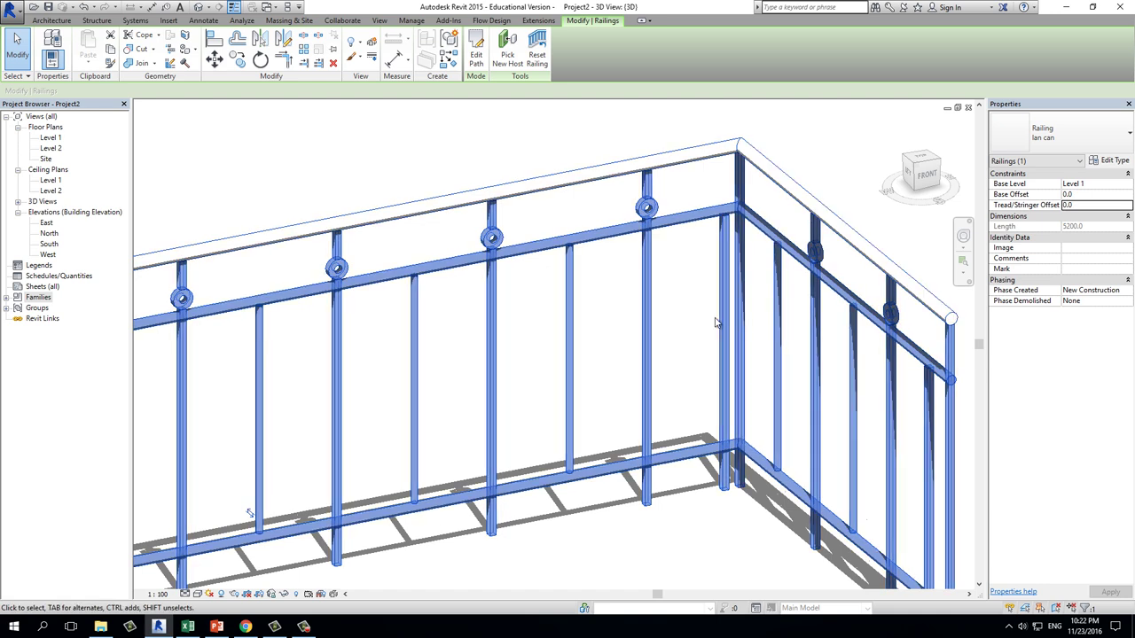
{"action": "scroll", "coordinate": [716, 345], "scroll_direction": "down", "scroll_amount": 2}
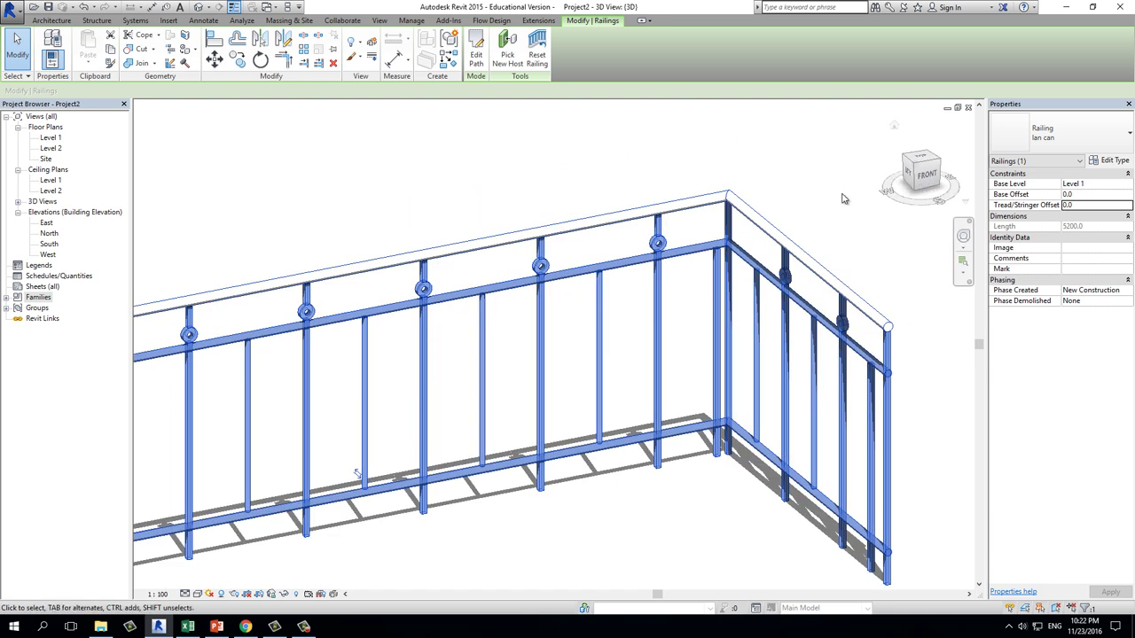
- Reopen lan can's baluster placement and set Excess Length Fill back to None
{"action": "left_click", "coordinate": [1110, 160]}
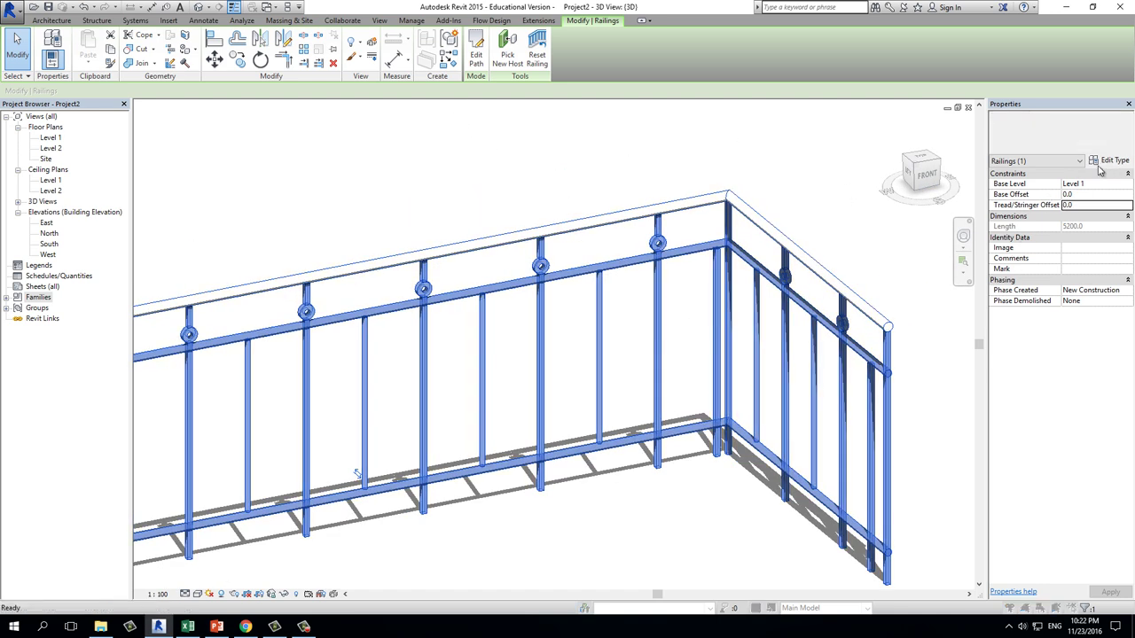
{"action": "left_click", "coordinate": [298, 152]}
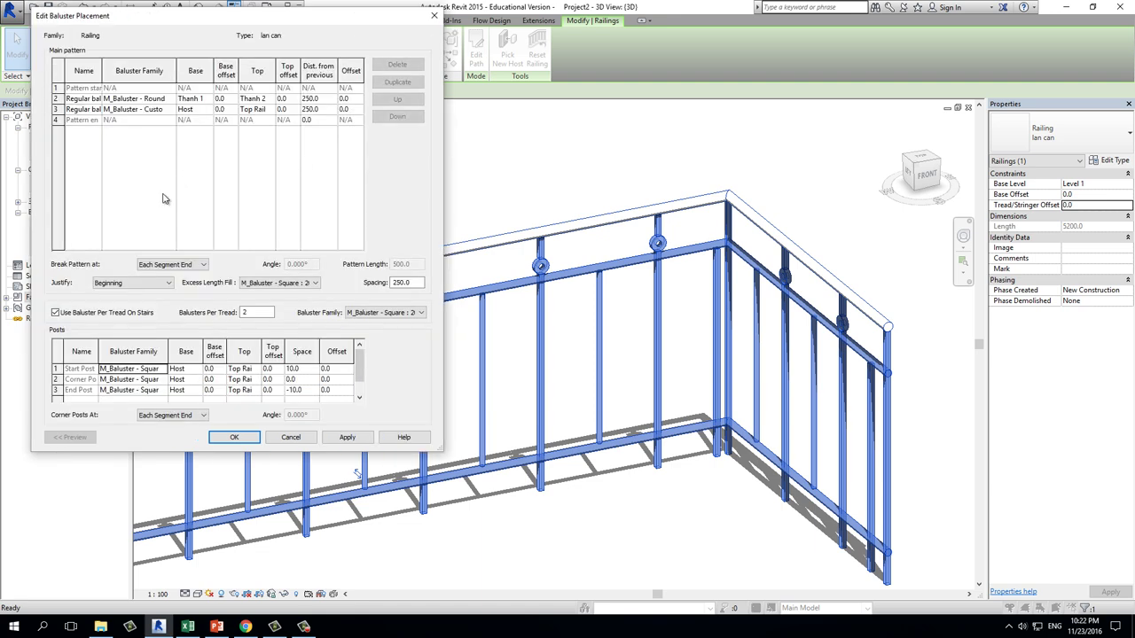
{"action": "left_click", "coordinate": [277, 284]}
{"action": "left_click", "coordinate": [266, 294]}
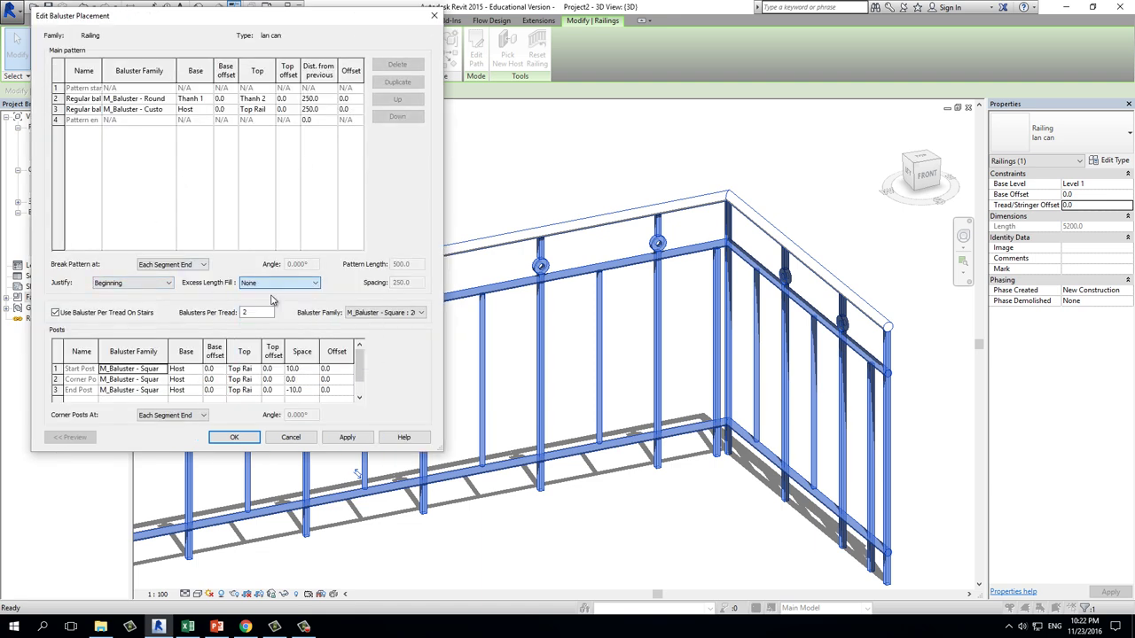
{"action": "left_click", "coordinate": [348, 440]}
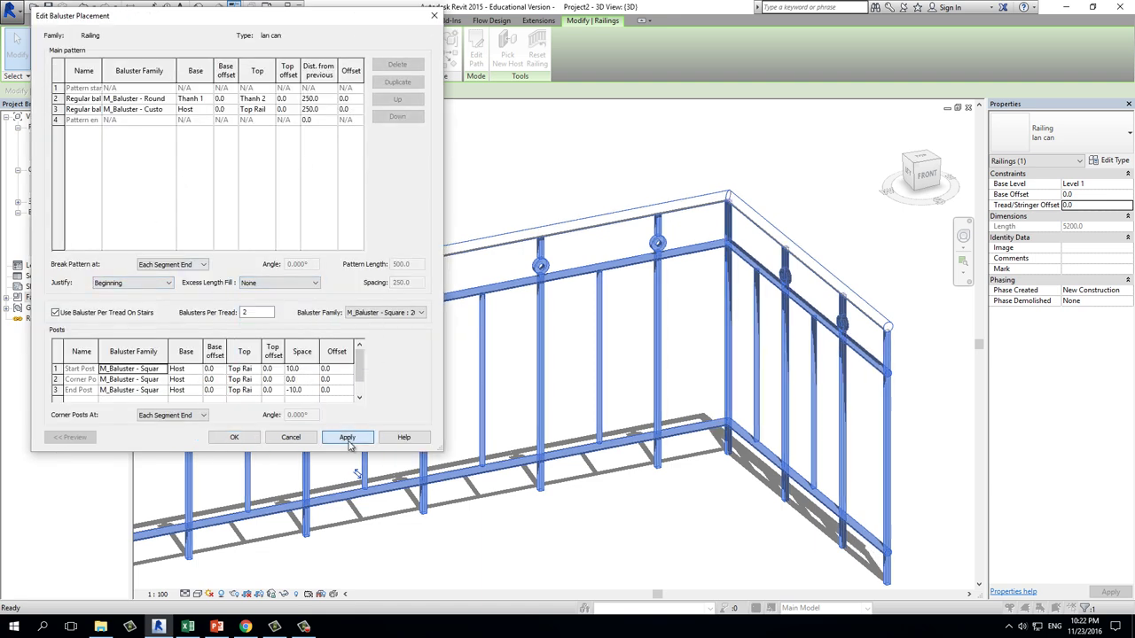
- Set pattern justification to Spread Pattern To Fit, apply, and confirm both dialogs
{"action": "left_click", "coordinate": [125, 283]}
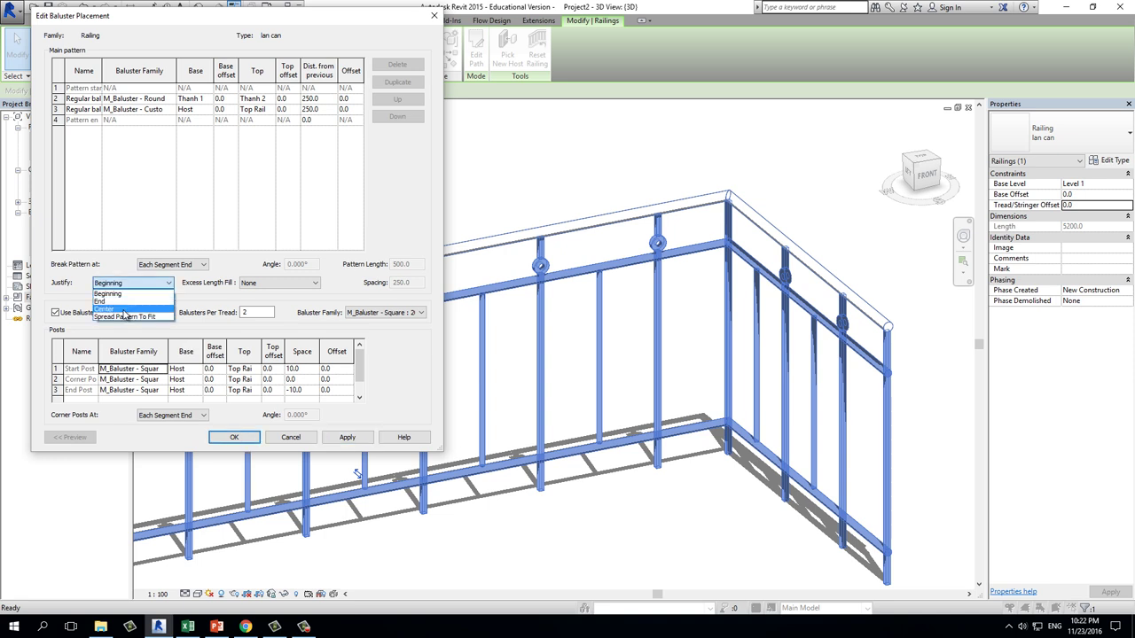
{"action": "left_click", "coordinate": [125, 318]}
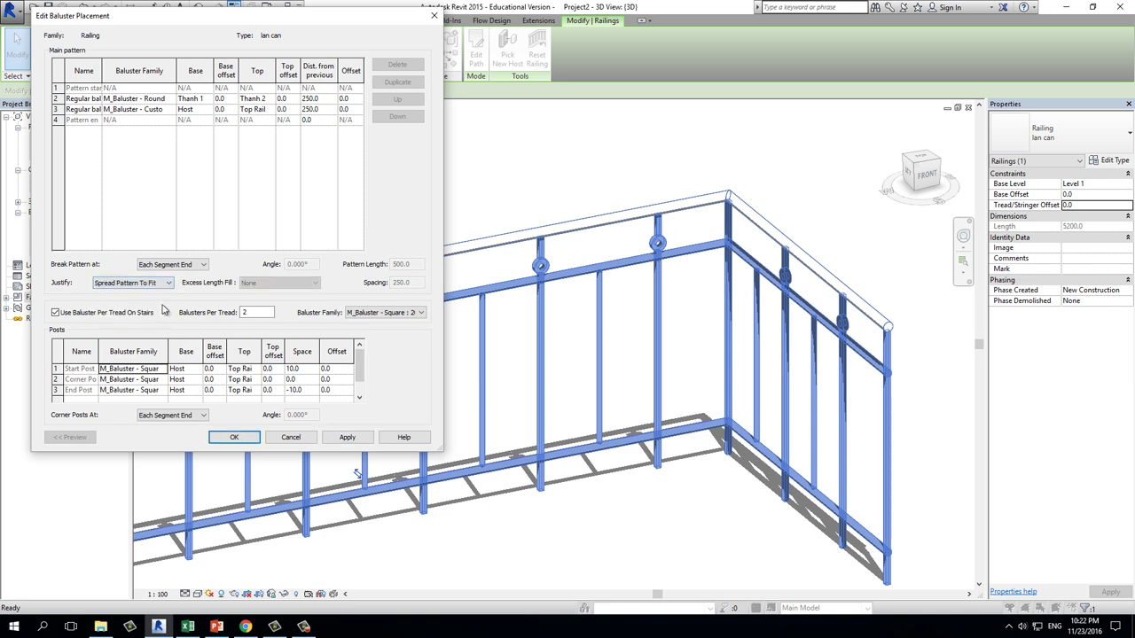
{"action": "left_click", "coordinate": [354, 440]}
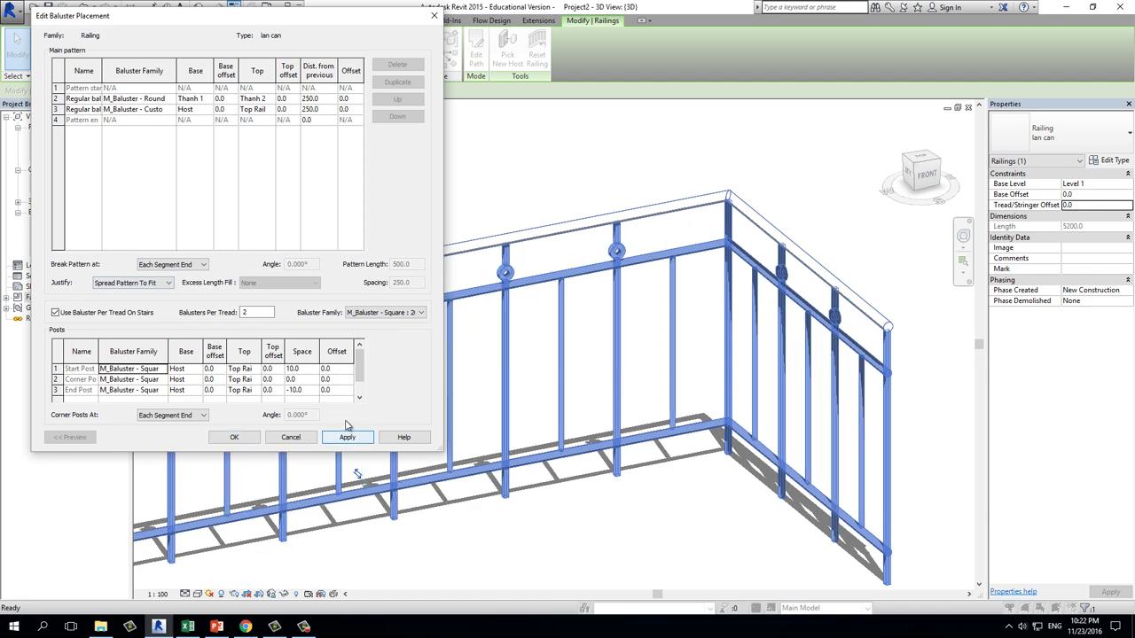
{"action": "left_click", "coordinate": [223, 433]}
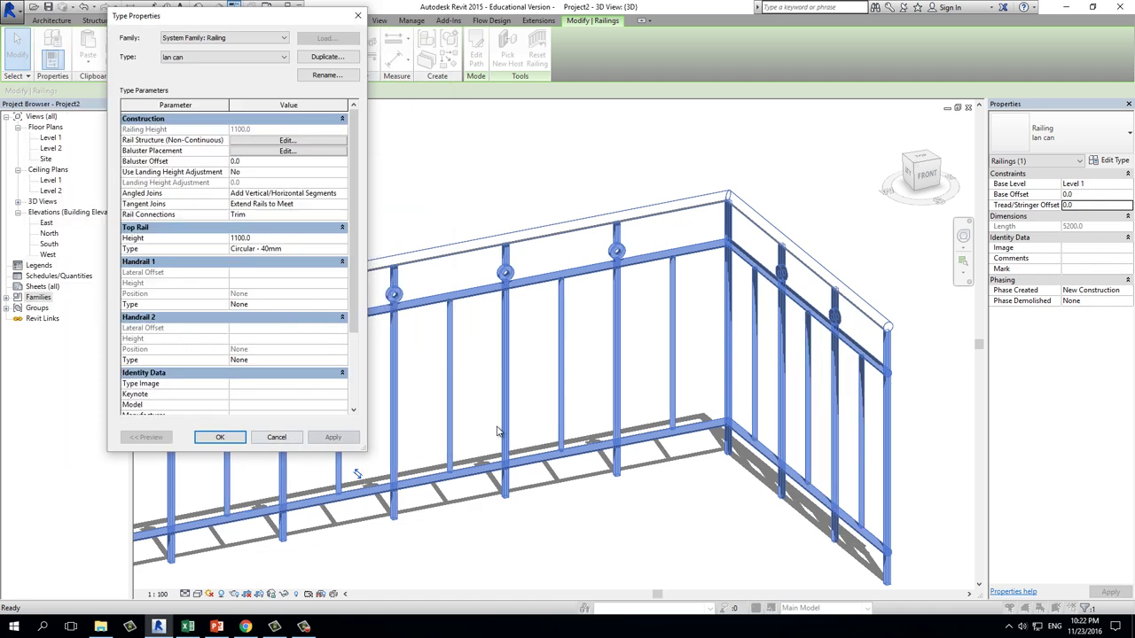
{"action": "left_click", "coordinate": [220, 437]}
{"action": "scroll", "coordinate": [562, 423], "scroll_direction": "down", "scroll_amount": 2}
{"action": "scroll", "coordinate": [671, 413], "scroll_direction": "down", "scroll_amount": 1}
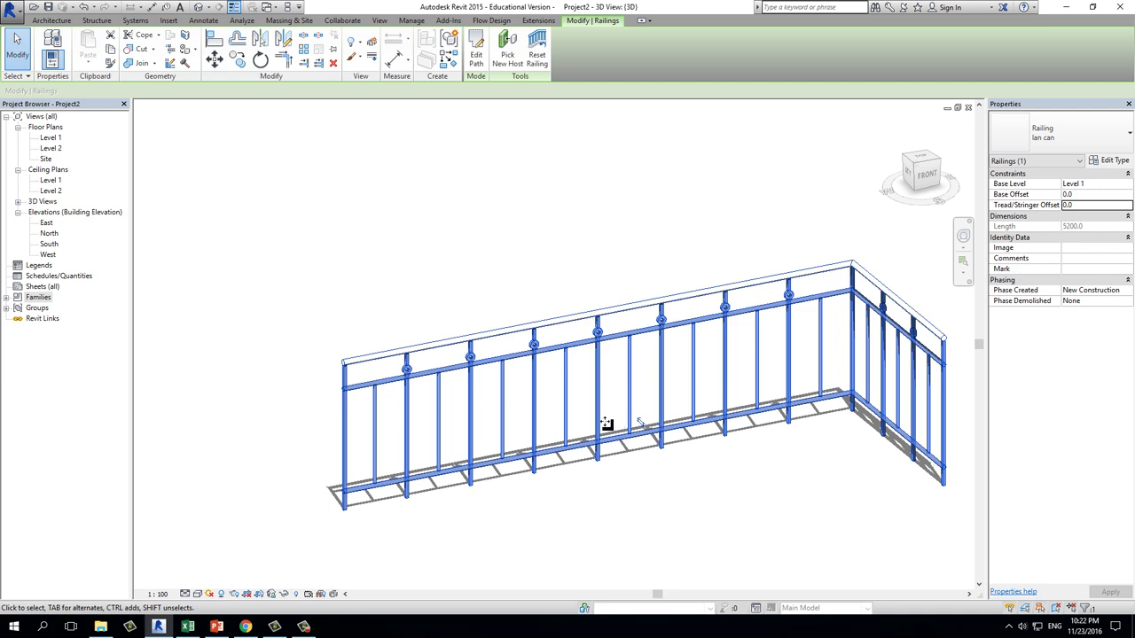
{"action": "scroll", "coordinate": [431, 393], "scroll_direction": "down", "scroll_amount": 2}
- Review lan can's baluster placement settings again and close the dialogs
{"action": "left_click", "coordinate": [1119, 163]}
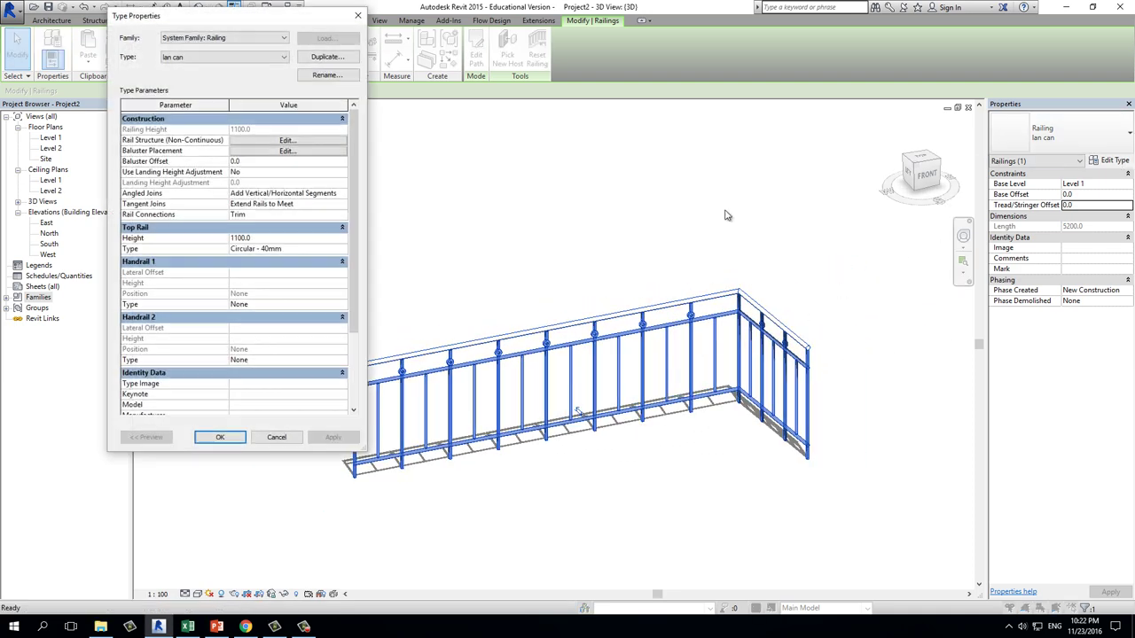
{"action": "left_click", "coordinate": [286, 151]}
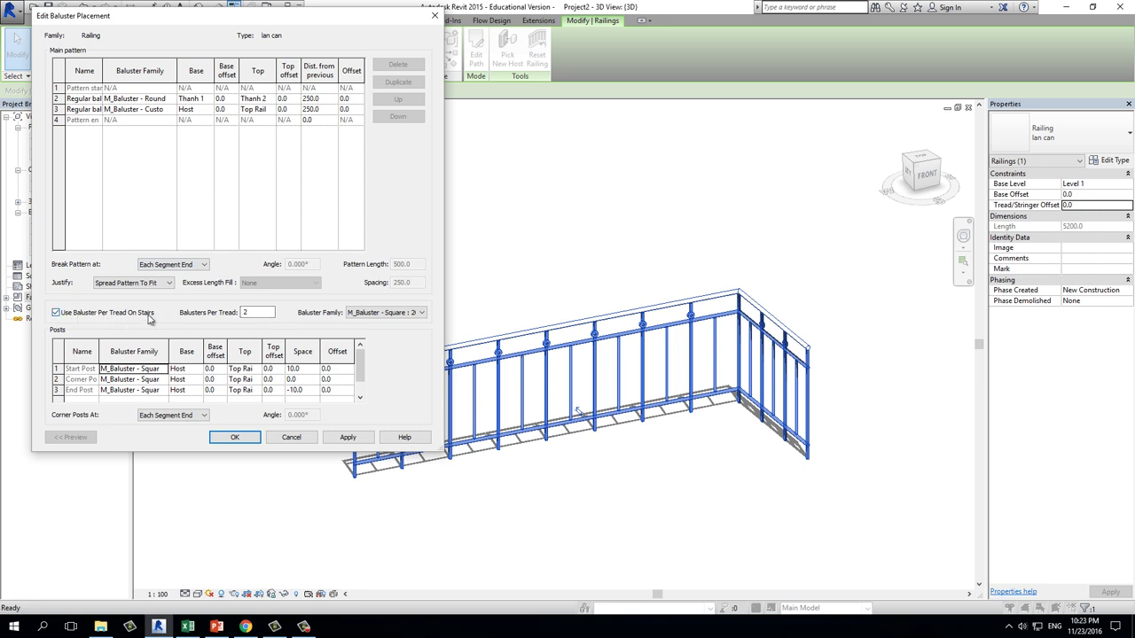
{"action": "left_click", "coordinate": [234, 437]}
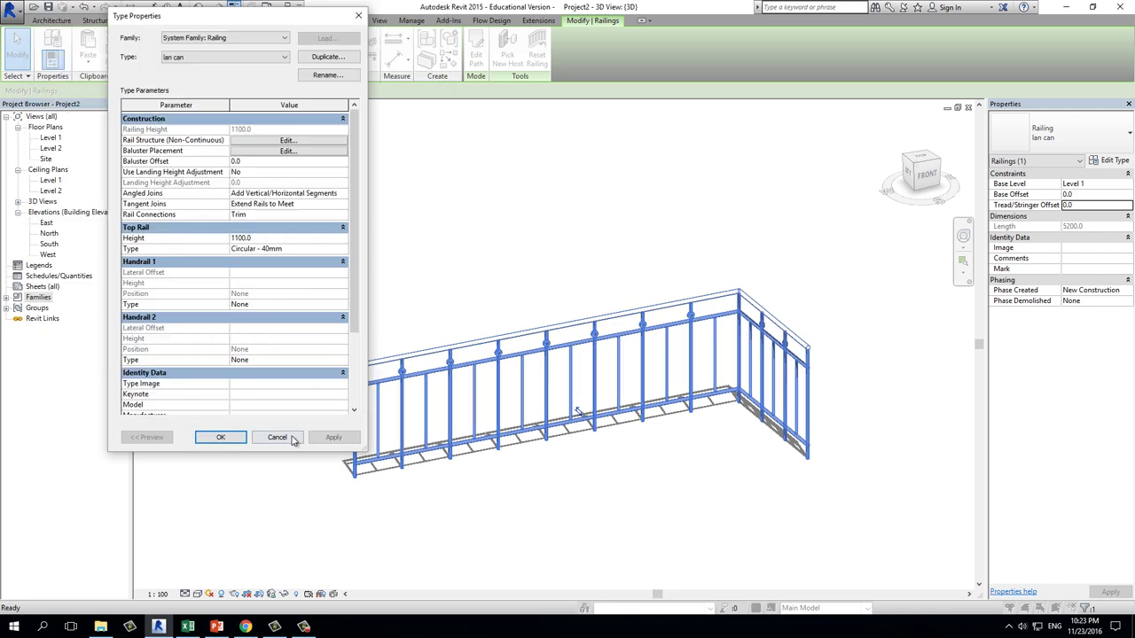
{"action": "left_click", "coordinate": [223, 437]}
{"action": "scroll", "coordinate": [664, 410], "scroll_direction": "down", "scroll_amount": 5}
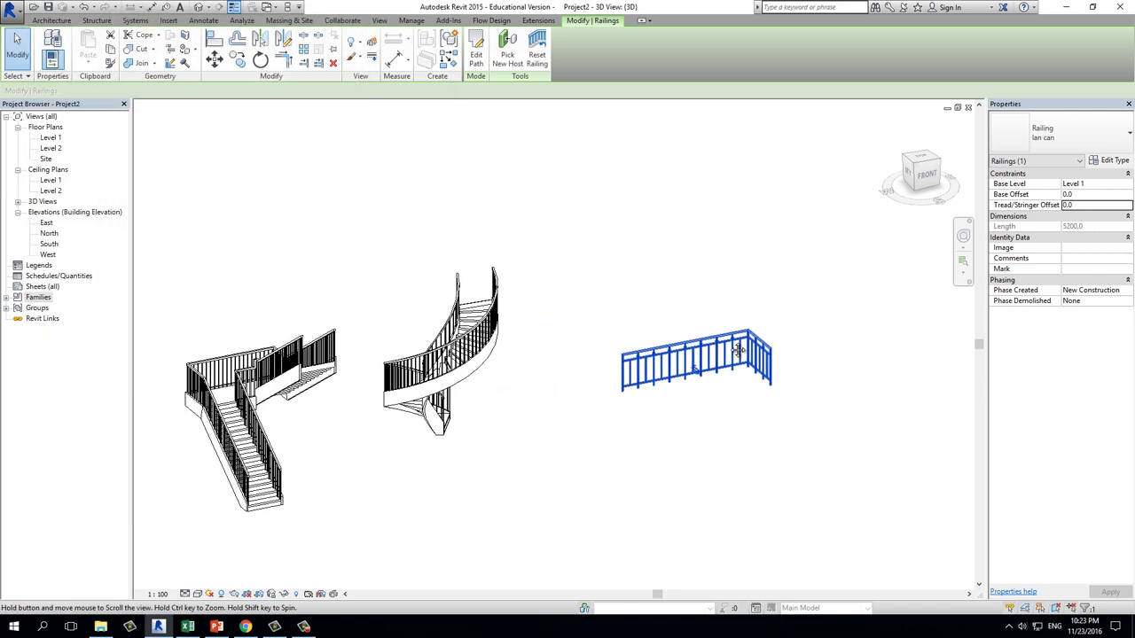
- Change the L-shaped stair's railing to the lan can type
{"action": "left_click", "coordinate": [370, 519]}
{"action": "scroll", "coordinate": [229, 426], "scroll_direction": "up", "scroll_amount": 3}
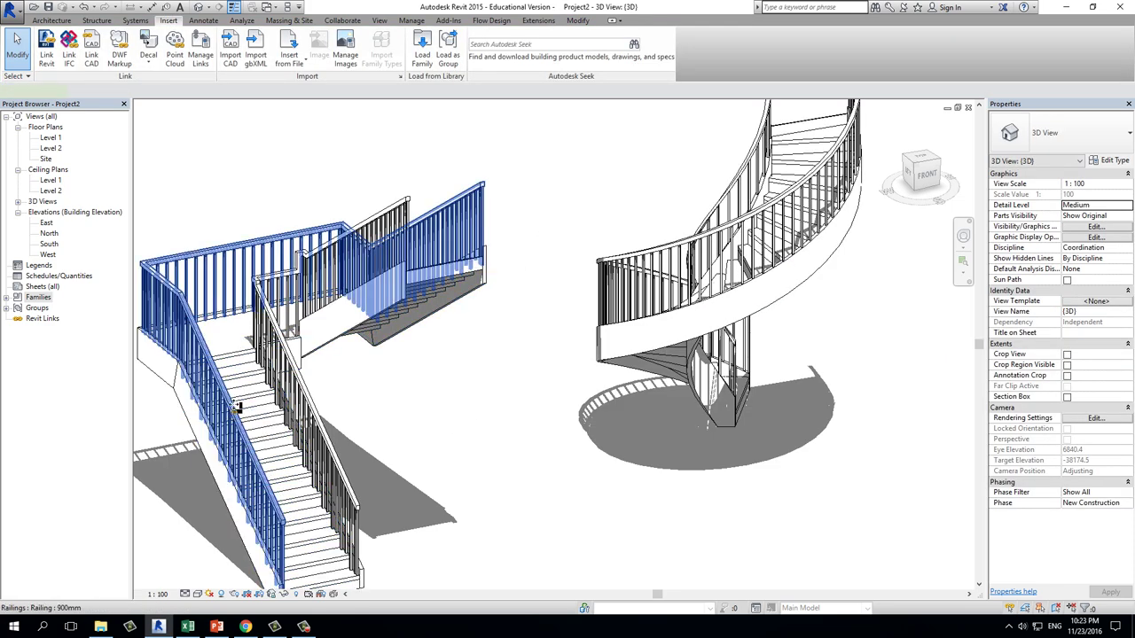
{"action": "left_click", "coordinate": [230, 416]}
{"action": "left_click", "coordinate": [1065, 135]}
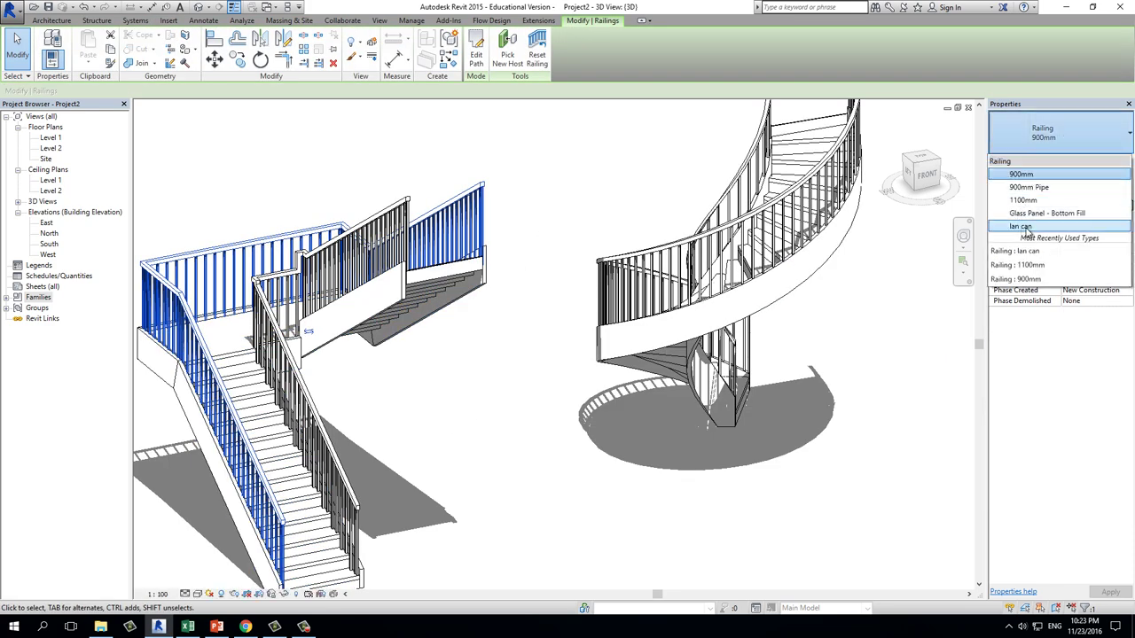
{"action": "left_click", "coordinate": [1027, 232]}
{"action": "left_click", "coordinate": [445, 409]}
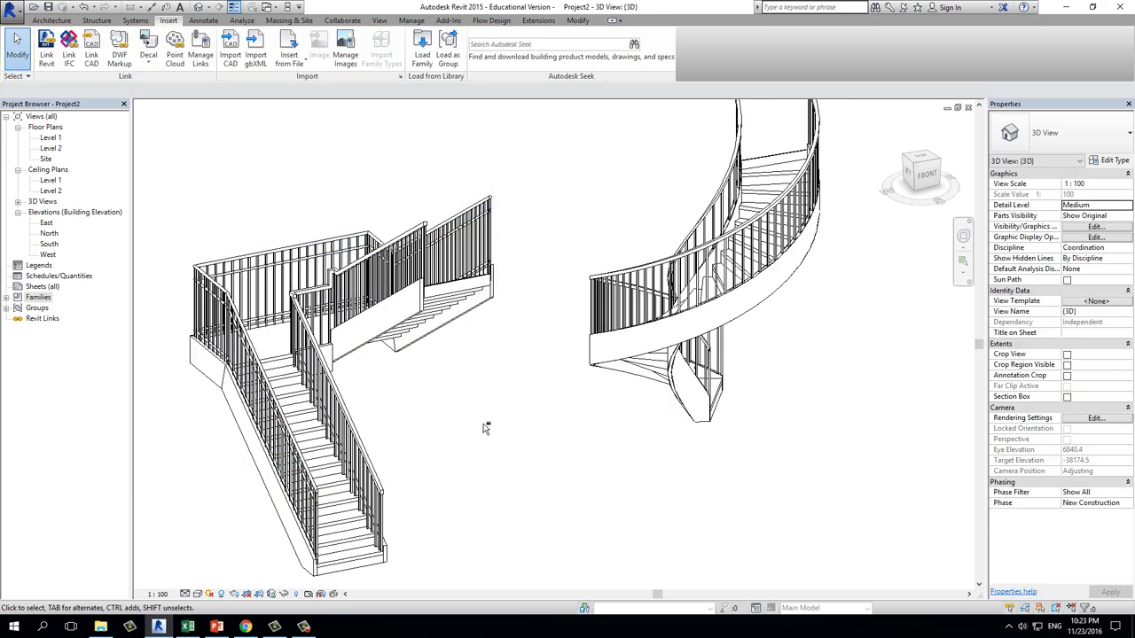
- Orbit, pan and zoom around the stair to inspect the lan can balusters along the flight
{"action": "middle_click_drag", "start_coordinate": [482, 420], "coordinate": [417, 221], "text": "shift"}
{"action": "scroll", "coordinate": [514, 415], "scroll_direction": "up", "scroll_amount": 5}
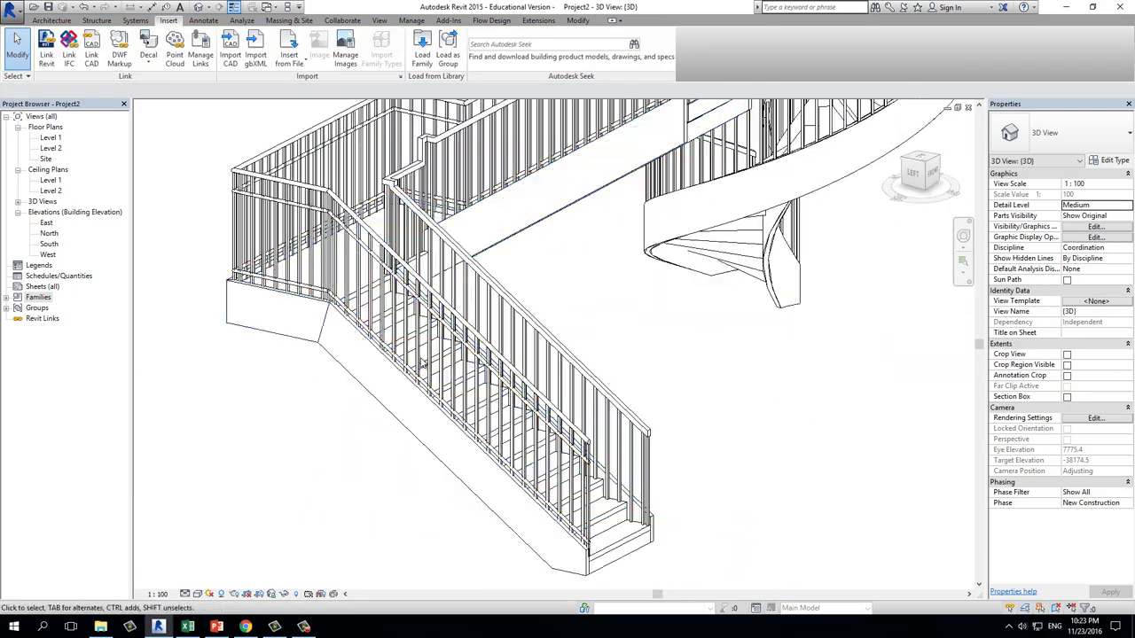
{"action": "middle_click_drag", "start_coordinate": [497, 391], "coordinate": [514, 415]}
{"action": "scroll", "coordinate": [514, 406], "scroll_direction": "up", "scroll_amount": 4}
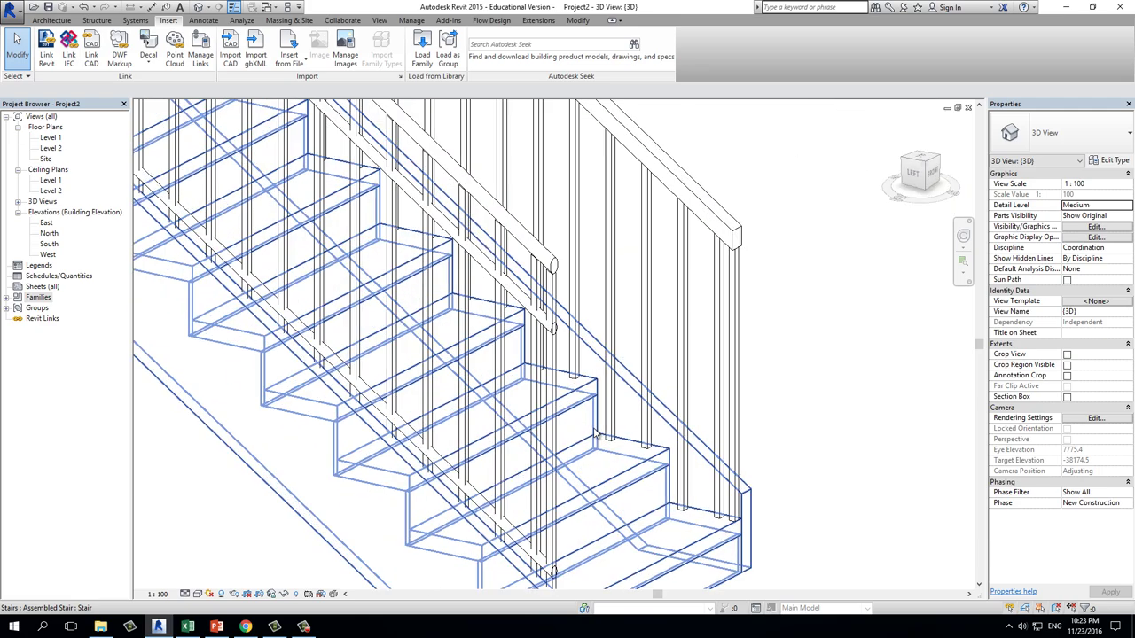
{"action": "scroll", "coordinate": [514, 399], "scroll_direction": "down", "scroll_amount": 2}
{"action": "scroll", "coordinate": [515, 399], "scroll_direction": "down", "scroll_amount": 2}
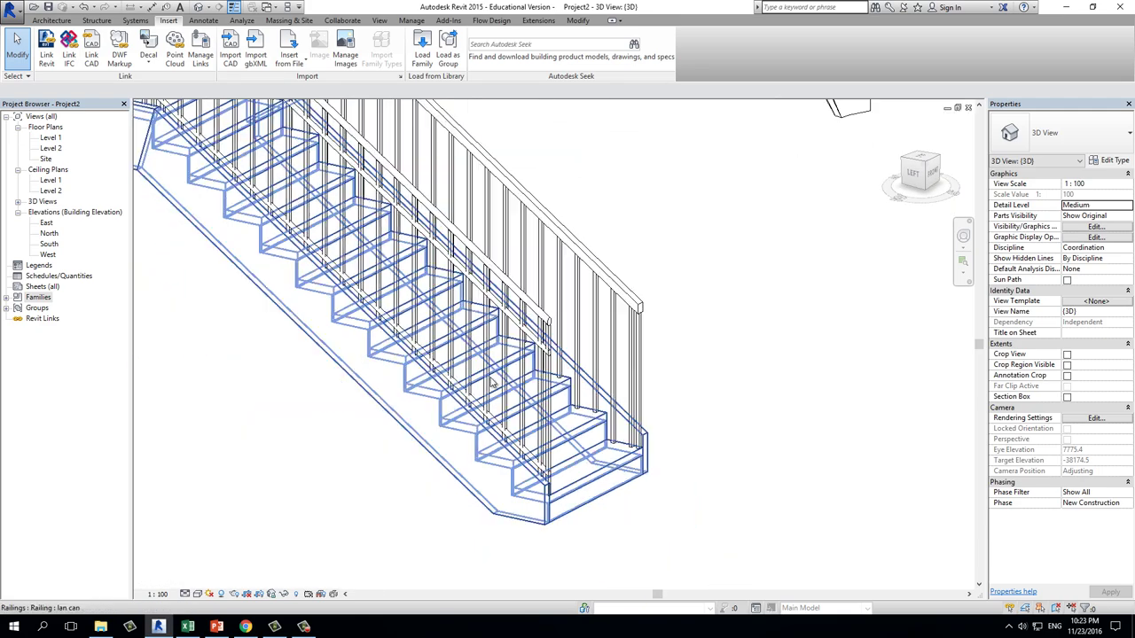
{"action": "scroll", "coordinate": [620, 354], "scroll_direction": "down", "scroll_amount": 2}
{"action": "scroll", "coordinate": [707, 306], "scroll_direction": "down", "scroll_amount": 2}
{"action": "scroll", "coordinate": [708, 306], "scroll_direction": "down", "scroll_amount": 1}
{"action": "scroll", "coordinate": [707, 306], "scroll_direction": "up", "scroll_amount": 3}
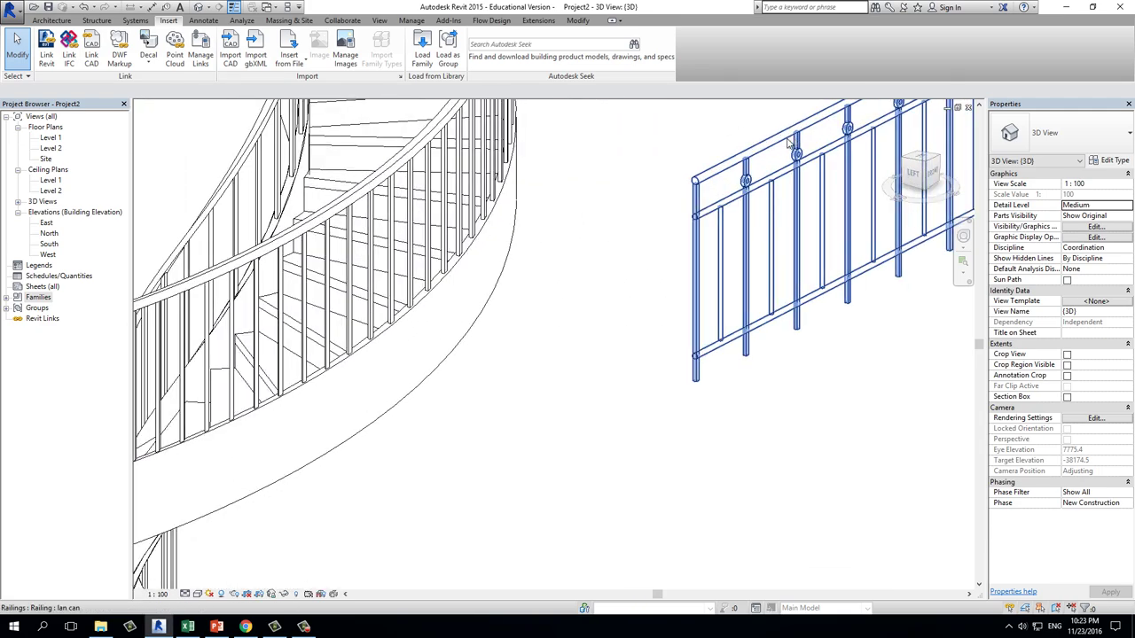
{"action": "scroll", "coordinate": [708, 306], "scroll_direction": "down", "scroll_amount": 4}
{"action": "scroll", "coordinate": [707, 306], "scroll_direction": "up", "scroll_amount": 1}
{"action": "scroll", "coordinate": [512, 452], "scroll_direction": "up", "scroll_amount": 5}
{"action": "scroll", "coordinate": [514, 454], "scroll_direction": "down", "scroll_amount": 1}
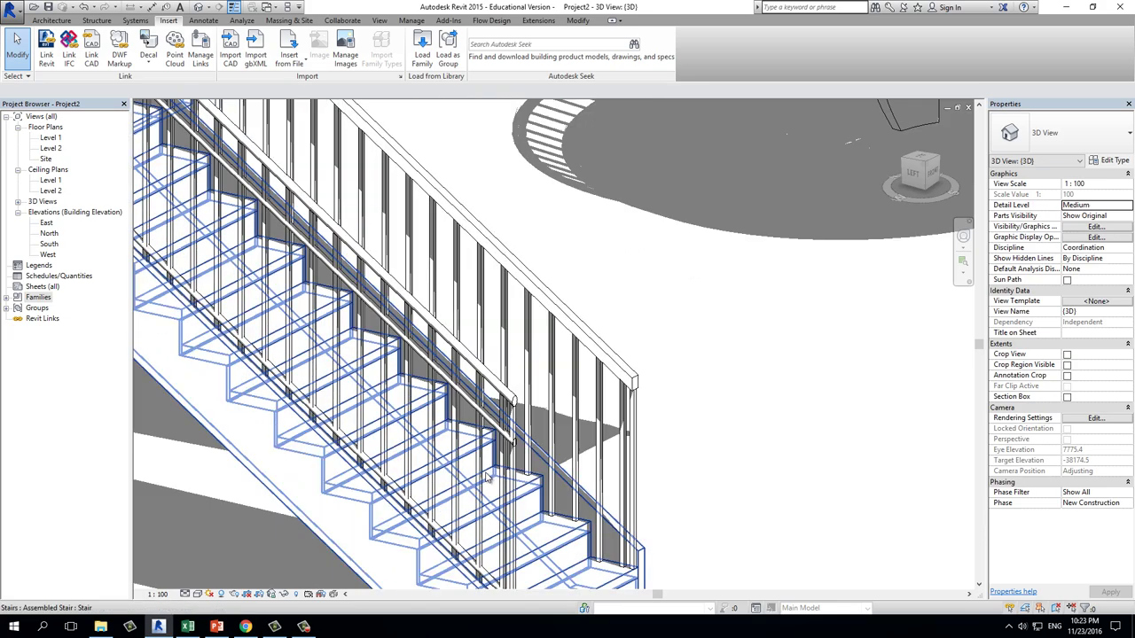
{"action": "scroll", "coordinate": [515, 454], "scroll_direction": "down", "scroll_amount": 1}
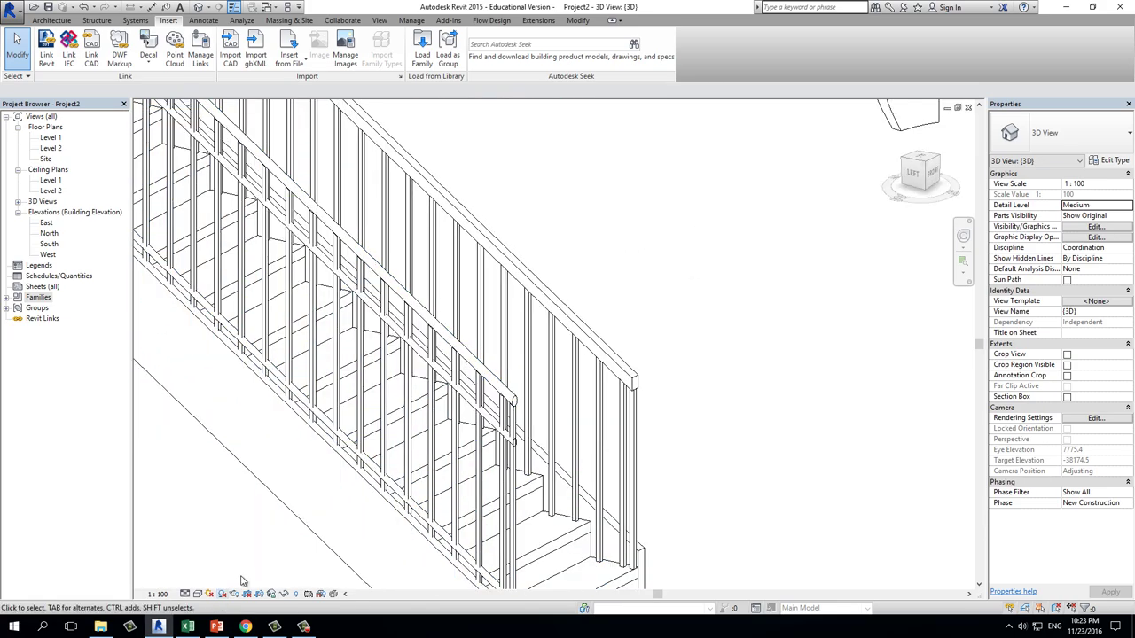
{"action": "left_click", "coordinate": [496, 424]}
{"action": "scroll", "coordinate": [497, 424], "scroll_direction": "down", "scroll_amount": 1}
{"action": "scroll", "coordinate": [727, 350], "scroll_direction": "down", "scroll_amount": 1}
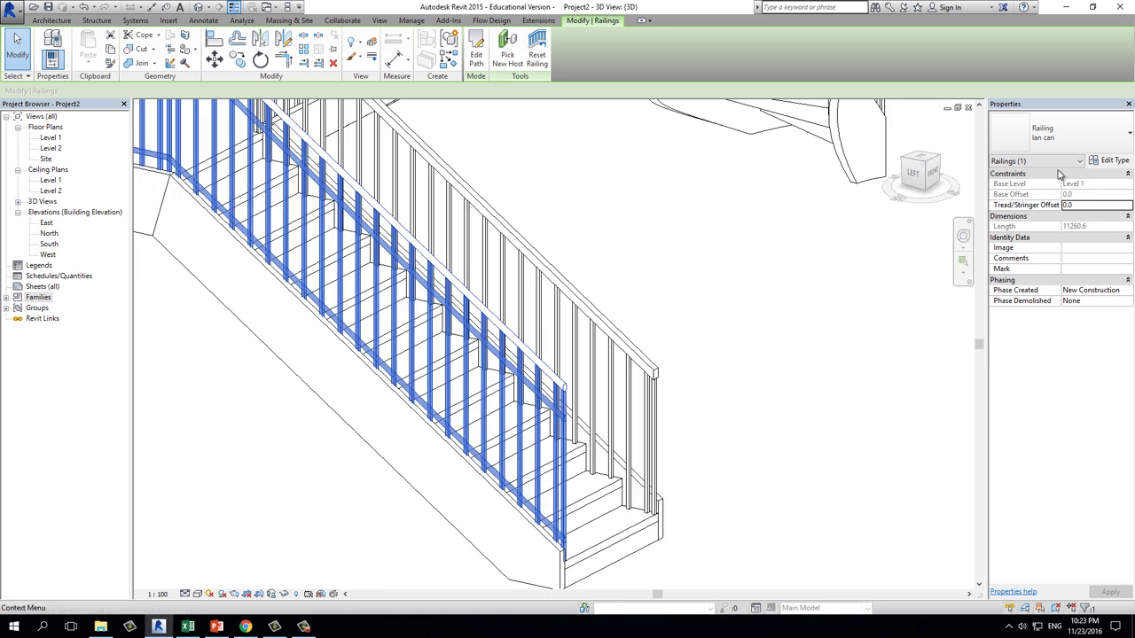
{"action": "left_click", "coordinate": [1094, 160]}
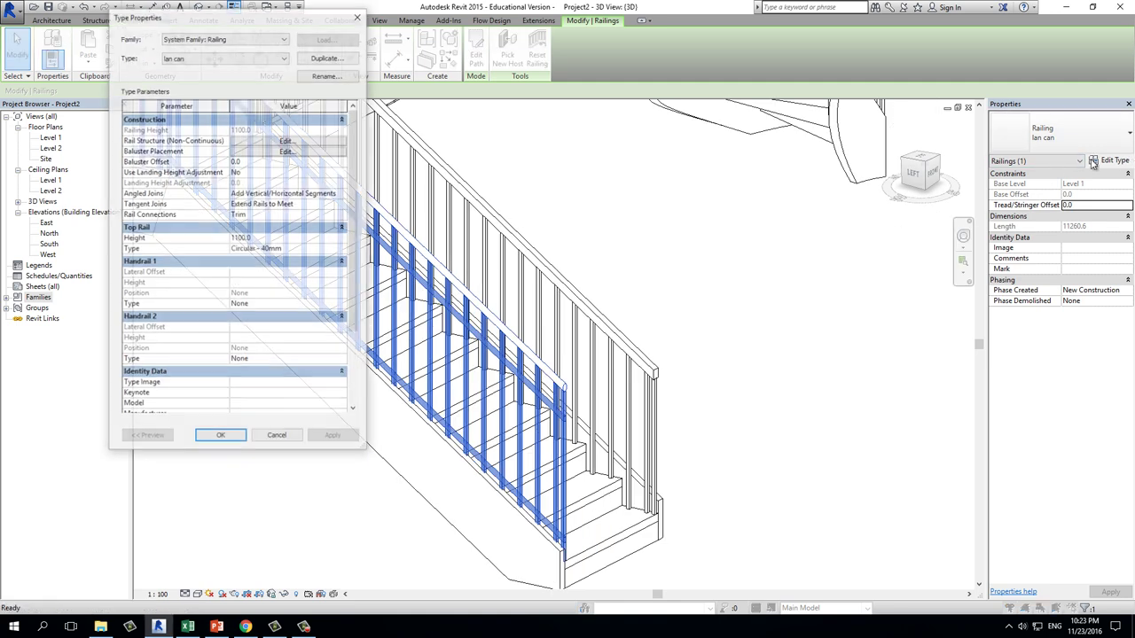
{"action": "left_click", "coordinate": [286, 152]}
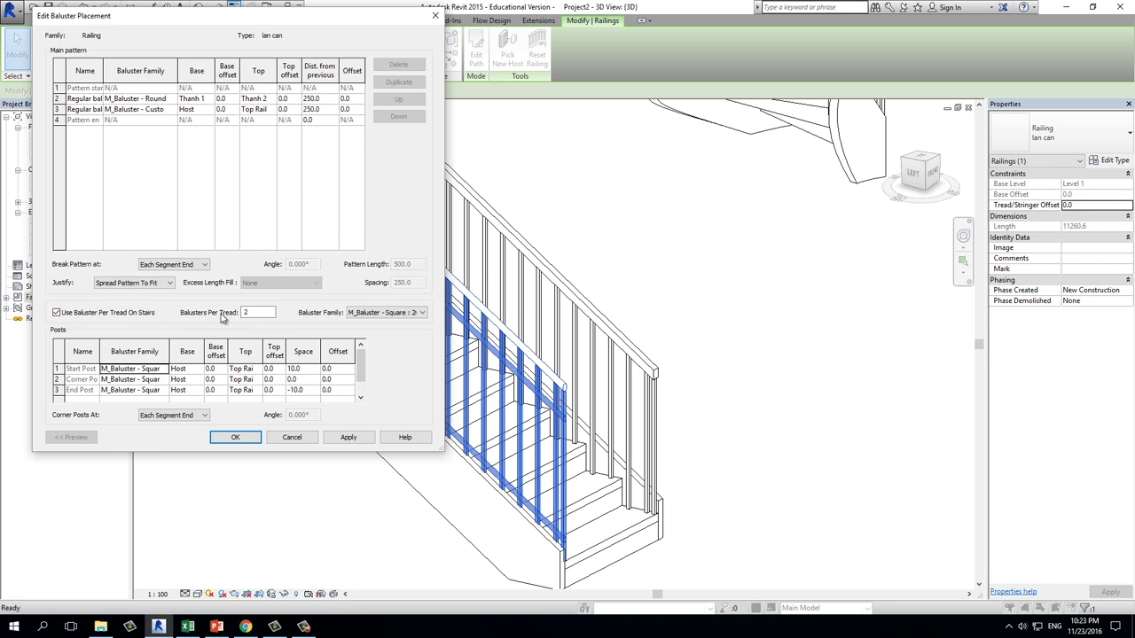
{"action": "double_click", "coordinate": [259, 315]}
{"action": "left_click", "coordinate": [390, 315]}
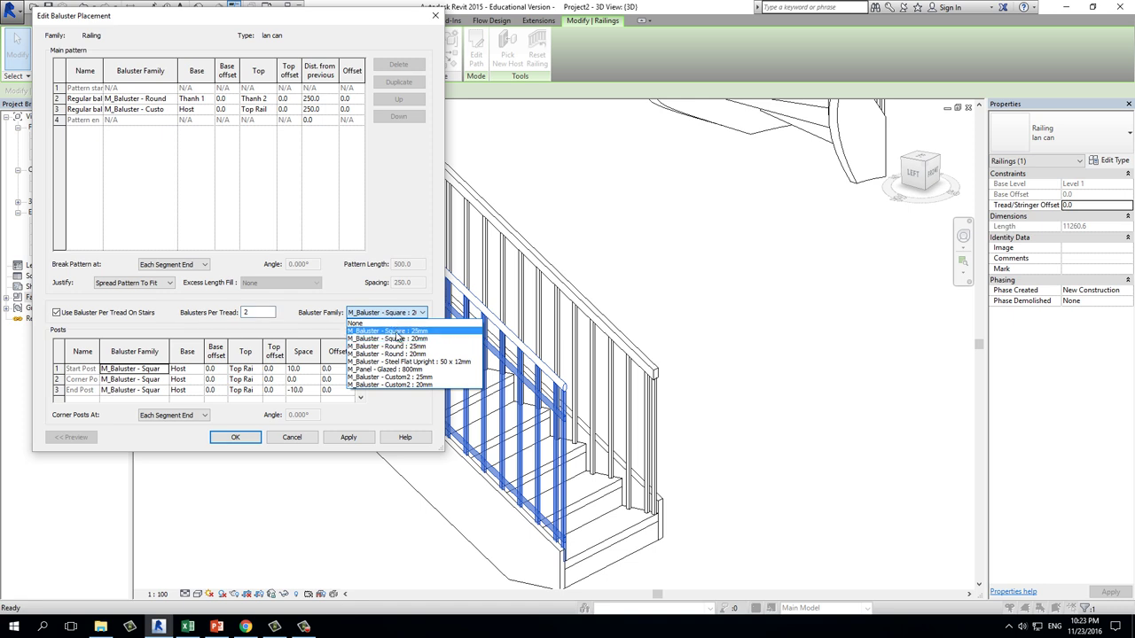
{"action": "left_click", "coordinate": [402, 347]}
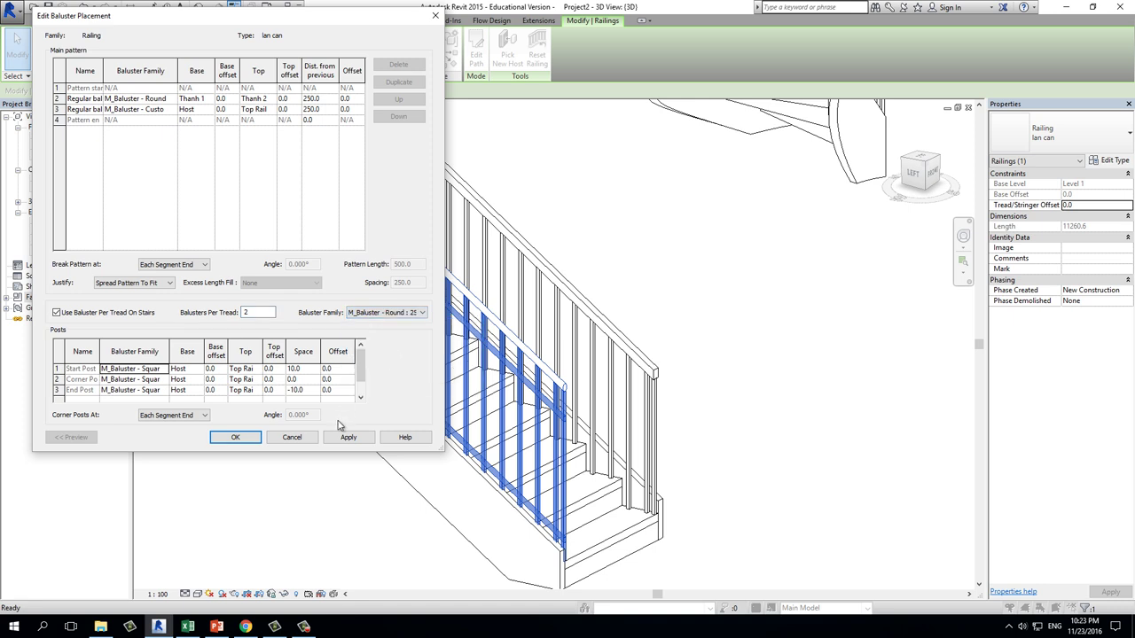
{"action": "left_click", "coordinate": [345, 443]}
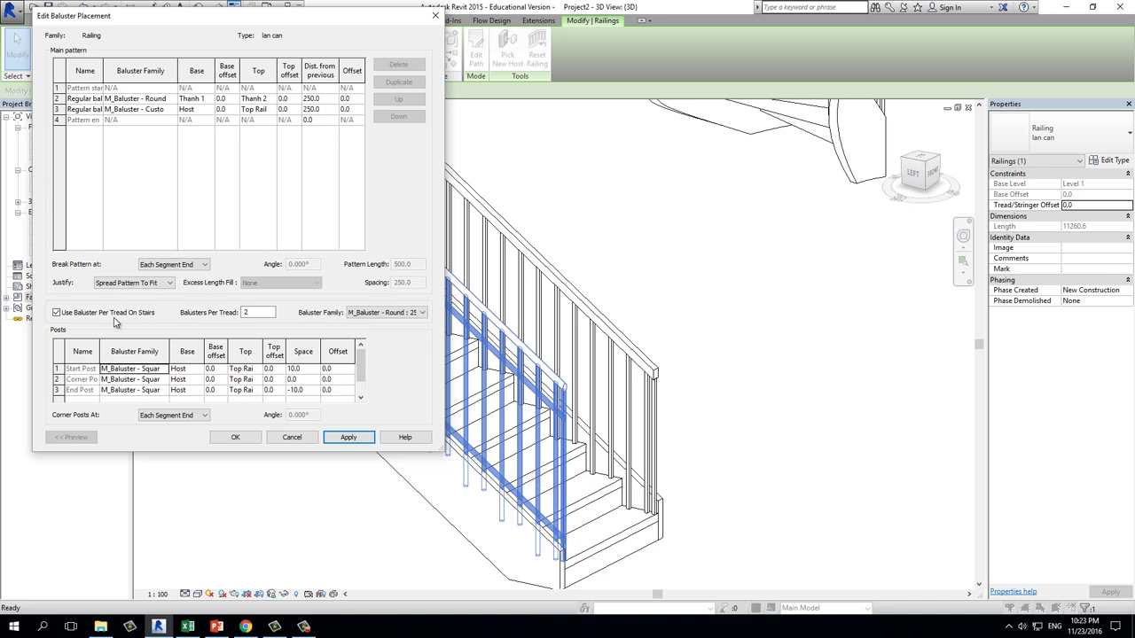
{"action": "double_click", "coordinate": [241, 313]}
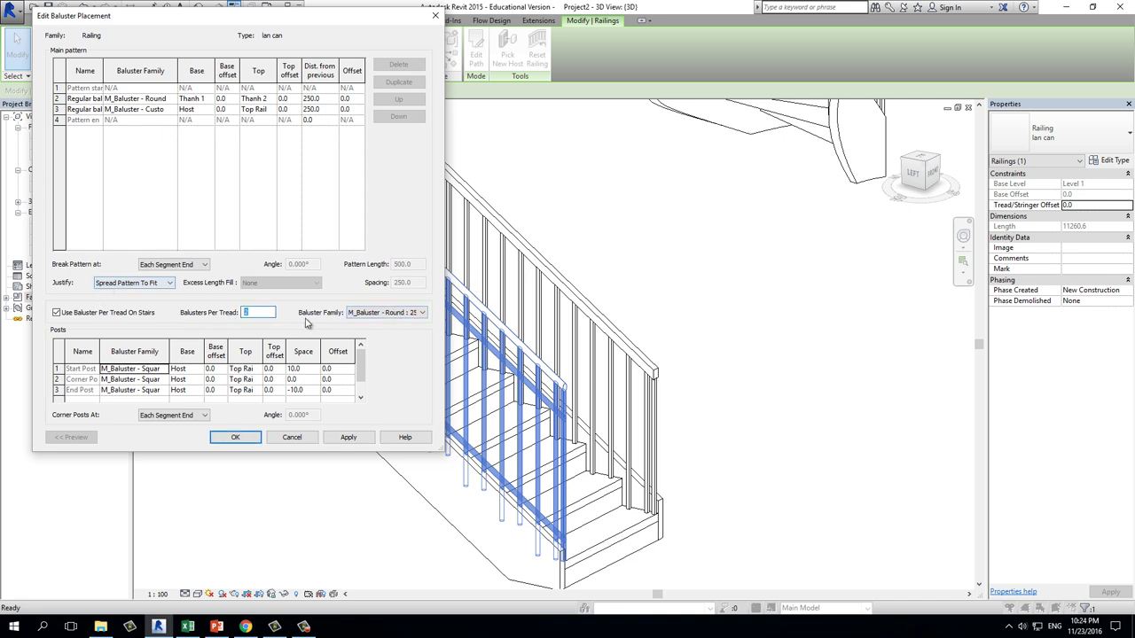
{"action": "left_click", "coordinate": [57, 312]}
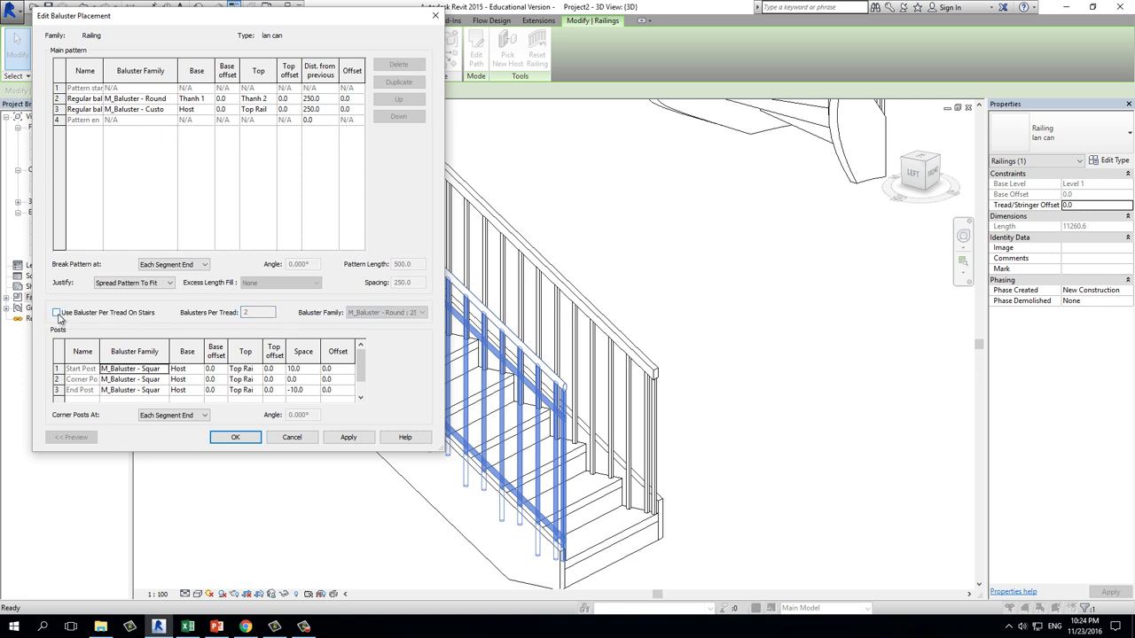
{"action": "left_click", "coordinate": [346, 437]}
{"action": "left_click", "coordinate": [234, 436]}
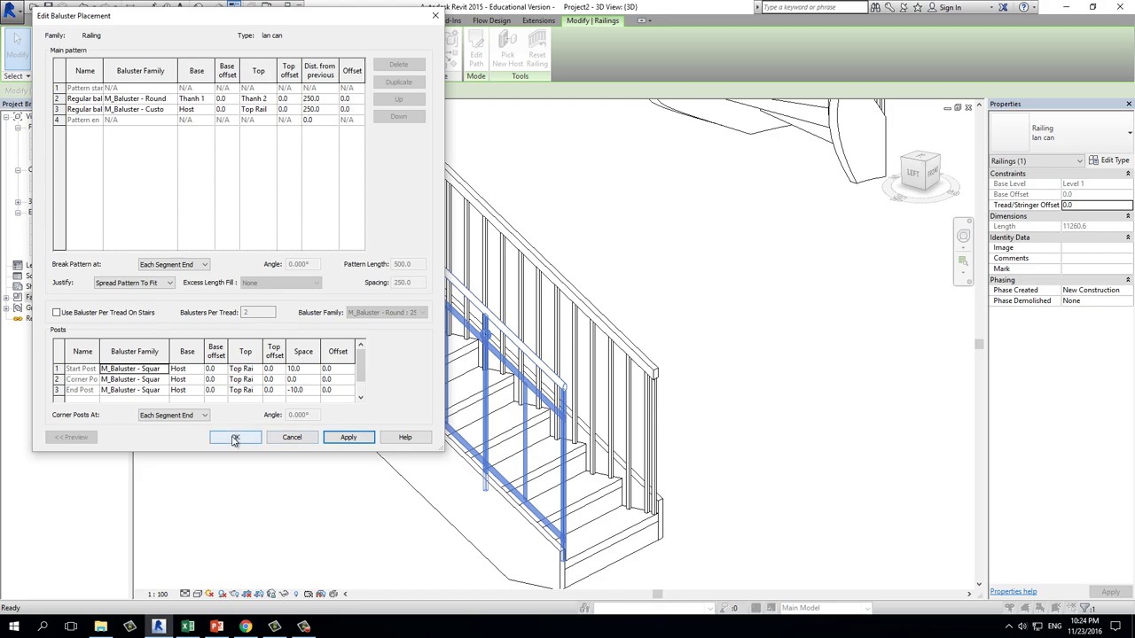
{"action": "left_click", "coordinate": [228, 436]}
{"action": "mouse_move", "coordinate": [432, 499]}
{"action": "middle_mouse_down", "text": "shift"}
{"action": "mouse_move", "coordinate": [585, 444]}
{"action": "mouse_move", "coordinate": [328, 418]}
{"action": "middle_mouse_up", "text": "shift"}
{"action": "key", "text": "Escape"}
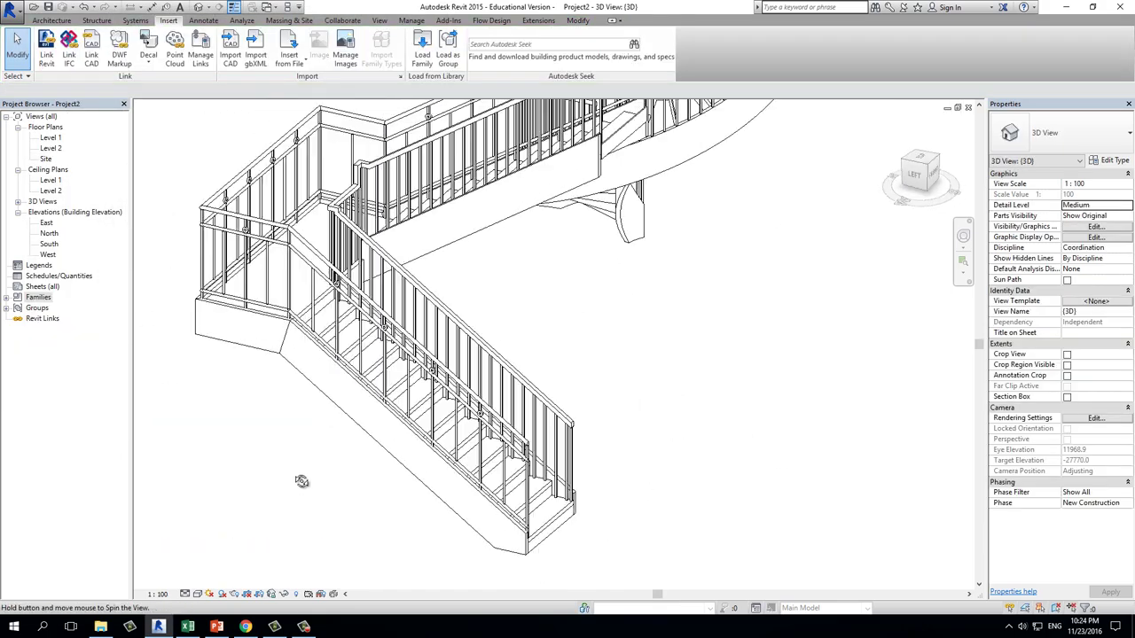
{"action": "left_click", "coordinate": [328, 418]}
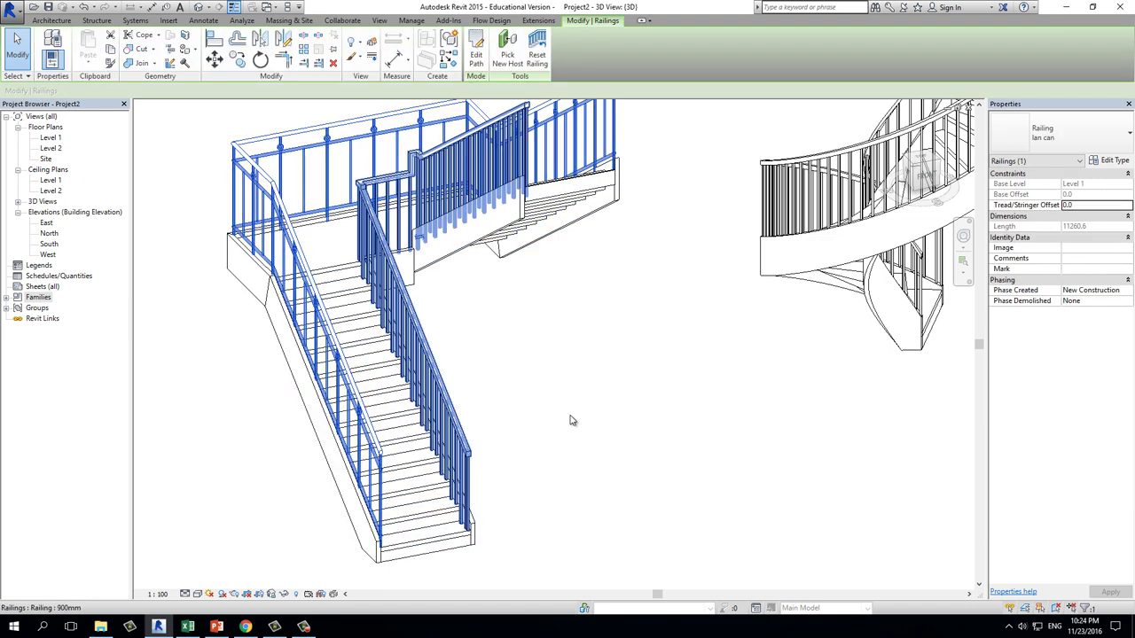
{"action": "left_click", "coordinate": [1114, 161]}
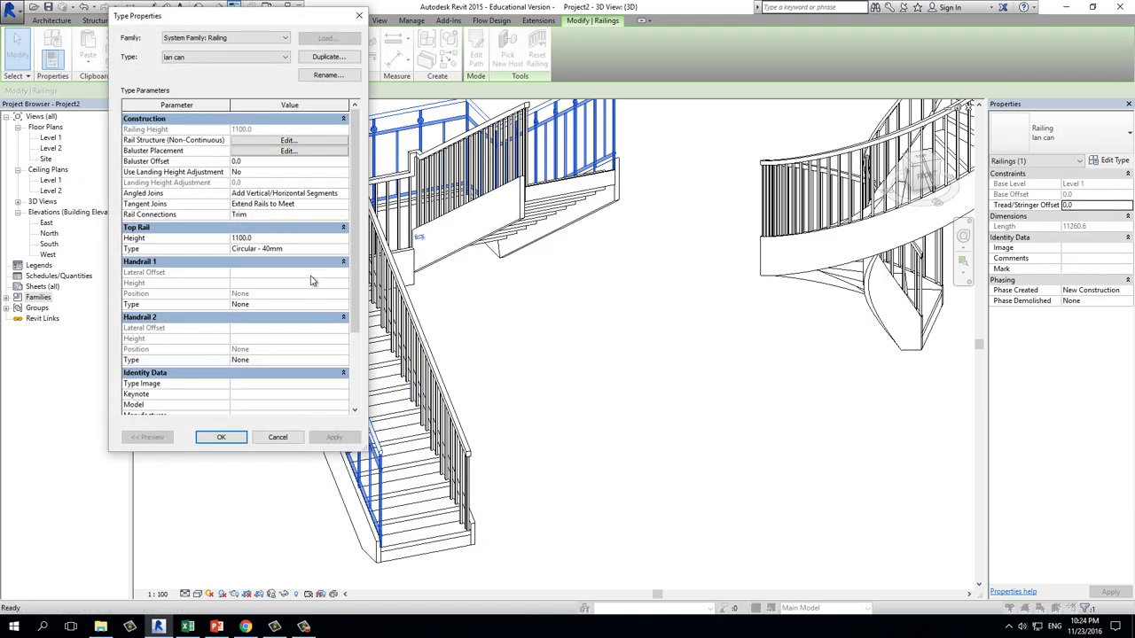
{"action": "left_click", "coordinate": [289, 150]}
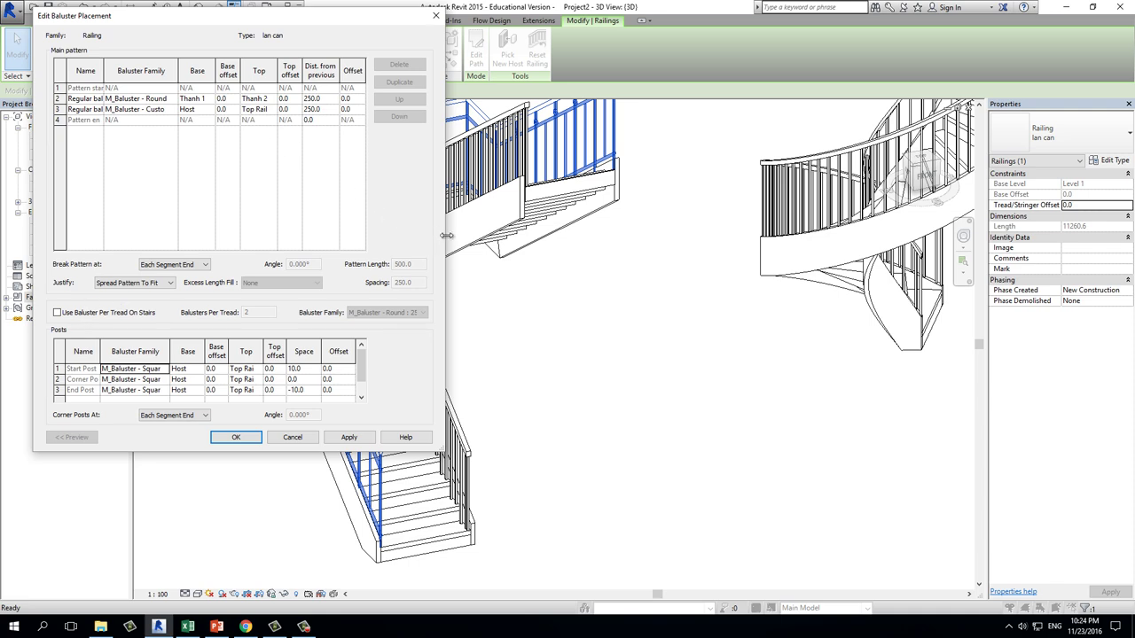
{"action": "left_click_drag", "start_coordinate": [297, 18], "coordinate": [945, 42]}
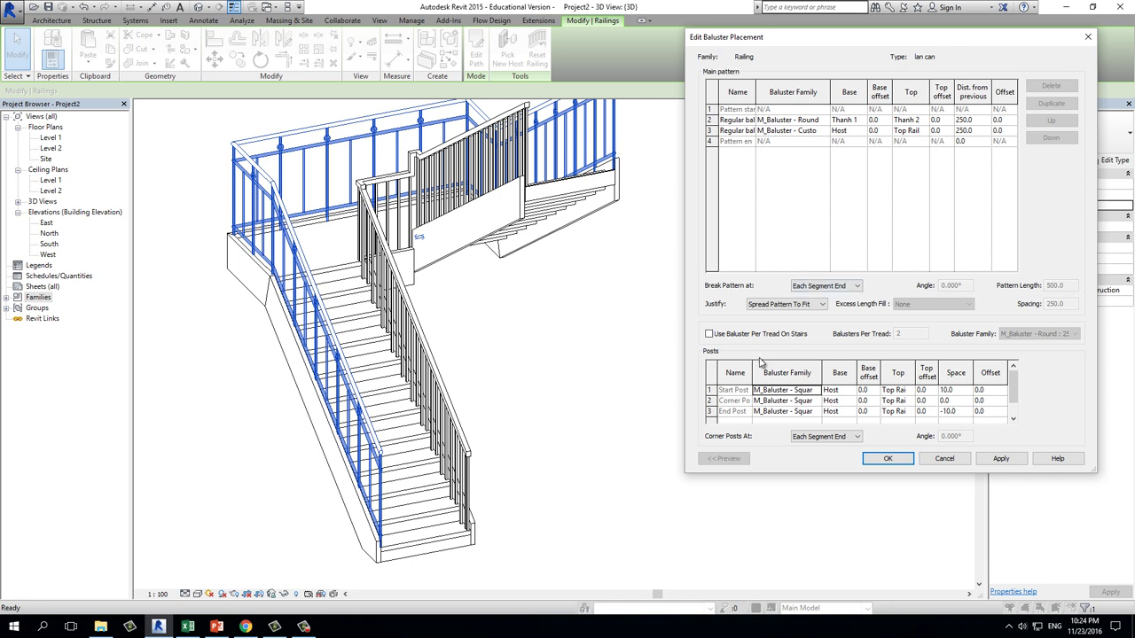
{"action": "left_click", "coordinate": [1013, 402]}
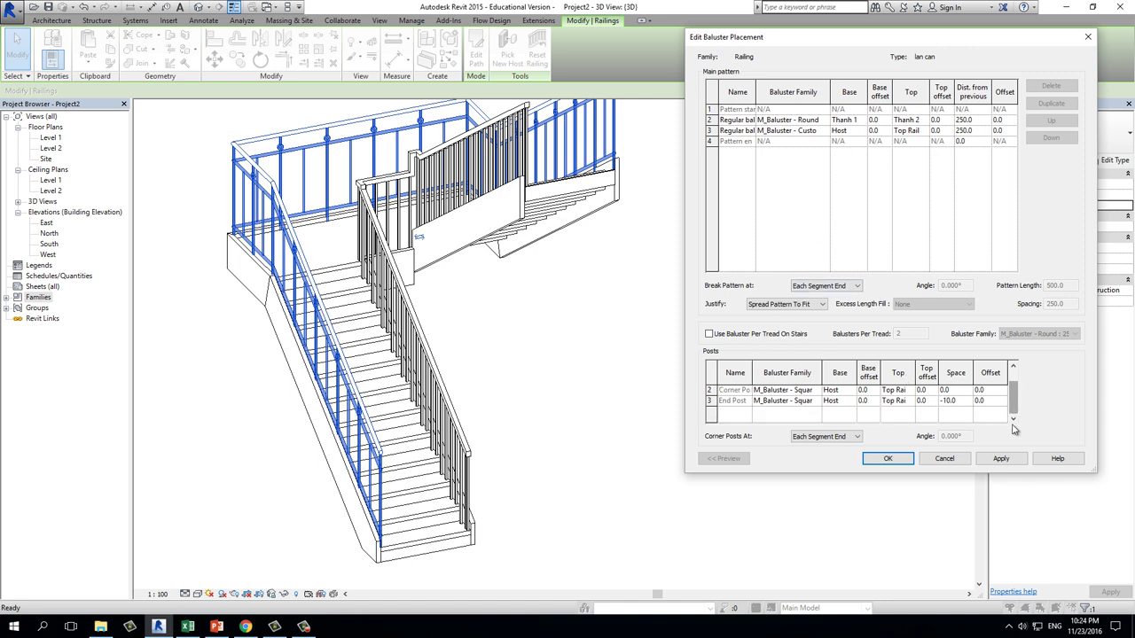
{"action": "scroll", "coordinate": [732, 405], "scroll_direction": "up", "scroll_amount": 1}
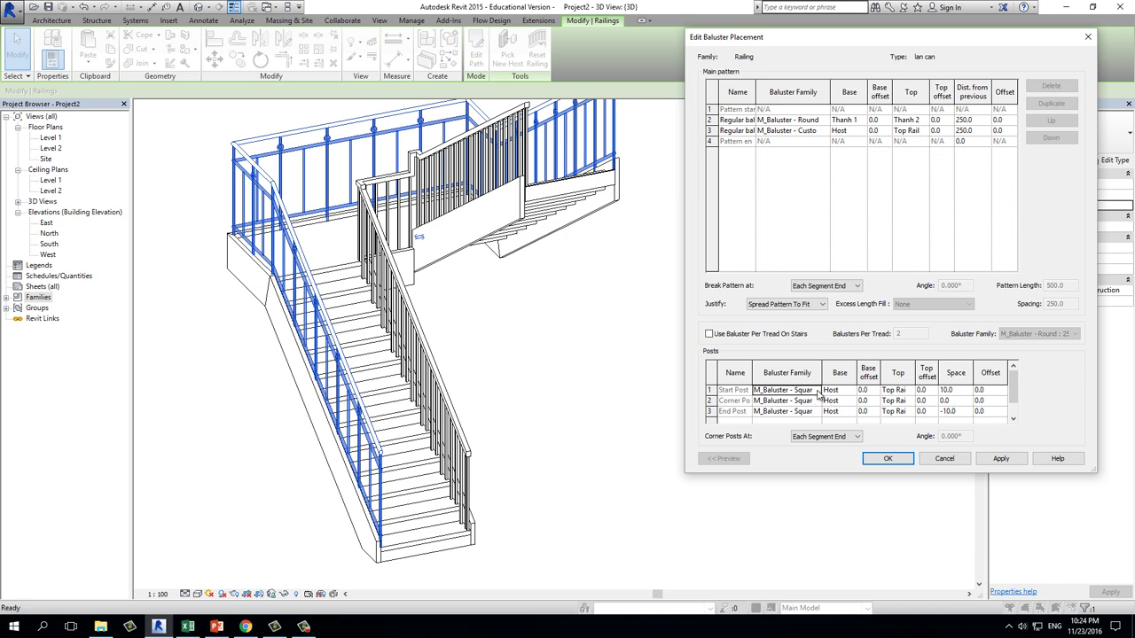
{"action": "left_click", "coordinate": [888, 458]}
- Close type properties and browse the family library to the Railings > Balusters folder
{"action": "left_click", "coordinate": [874, 458]}
{"action": "left_click", "coordinate": [636, 390]}
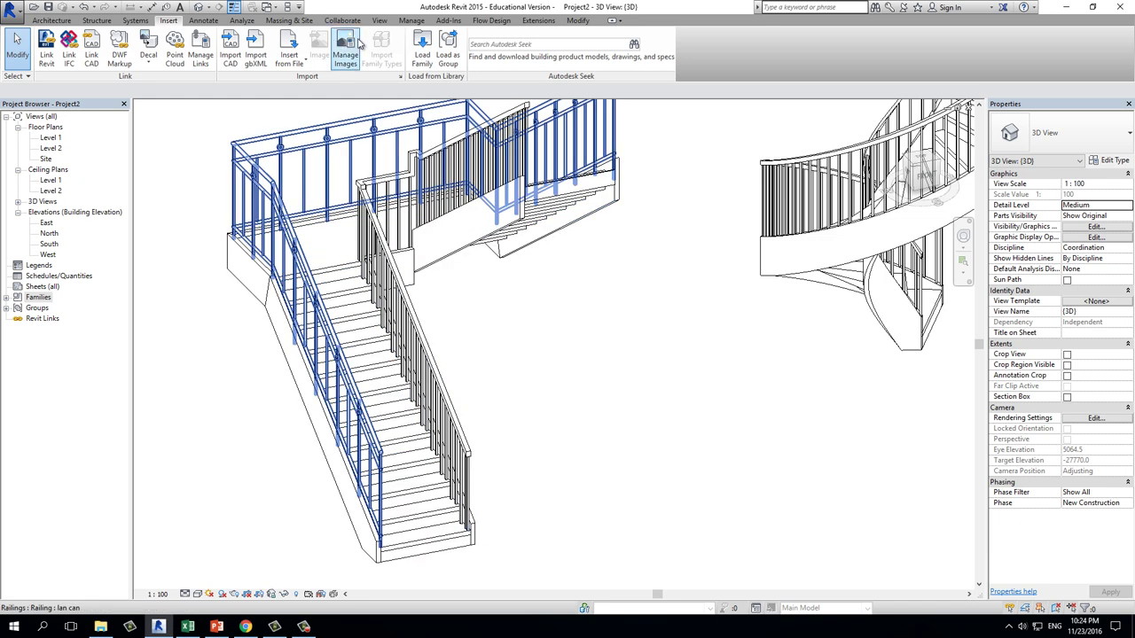
{"action": "left_click", "coordinate": [435, 60]}
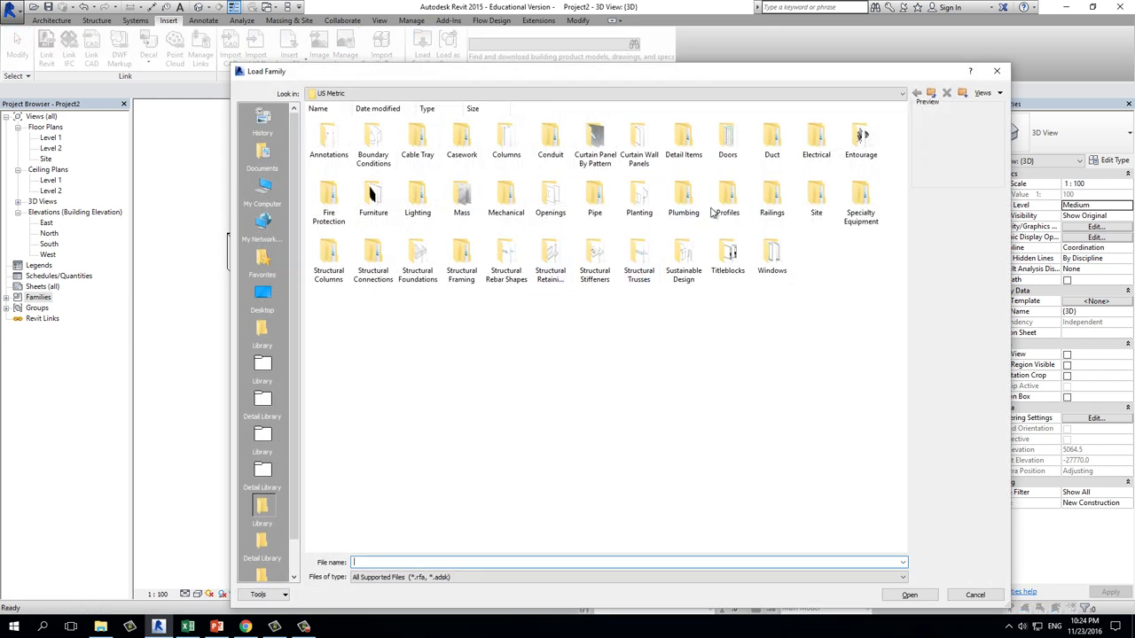
{"action": "double_click", "coordinate": [778, 208]}
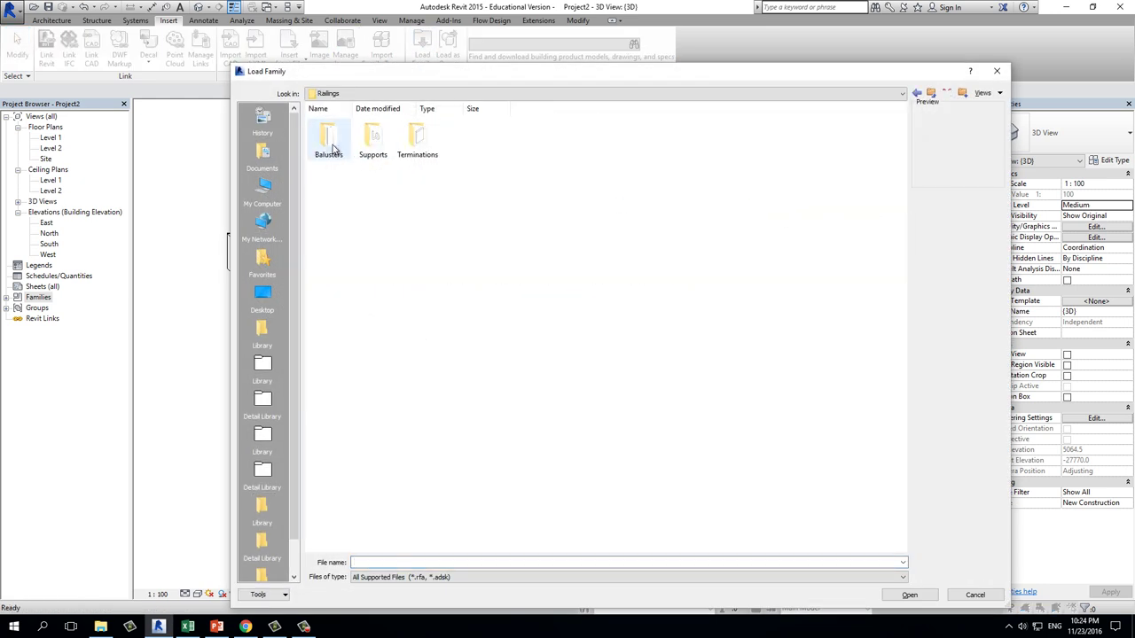
{"action": "double_click", "coordinate": [329, 142]}
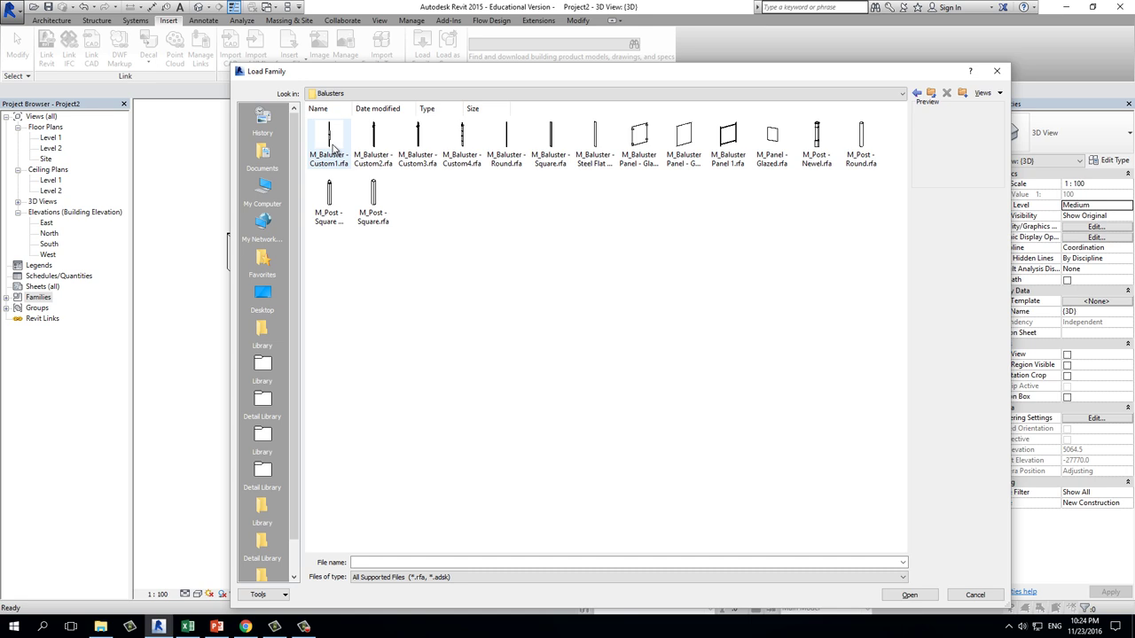
- Preview the Custom1–4 and M_Post - Newel families, settling on M_Baluster - Custom4
{"action": "left_click", "coordinate": [470, 144]}
{"action": "left_click", "coordinate": [816, 142]}
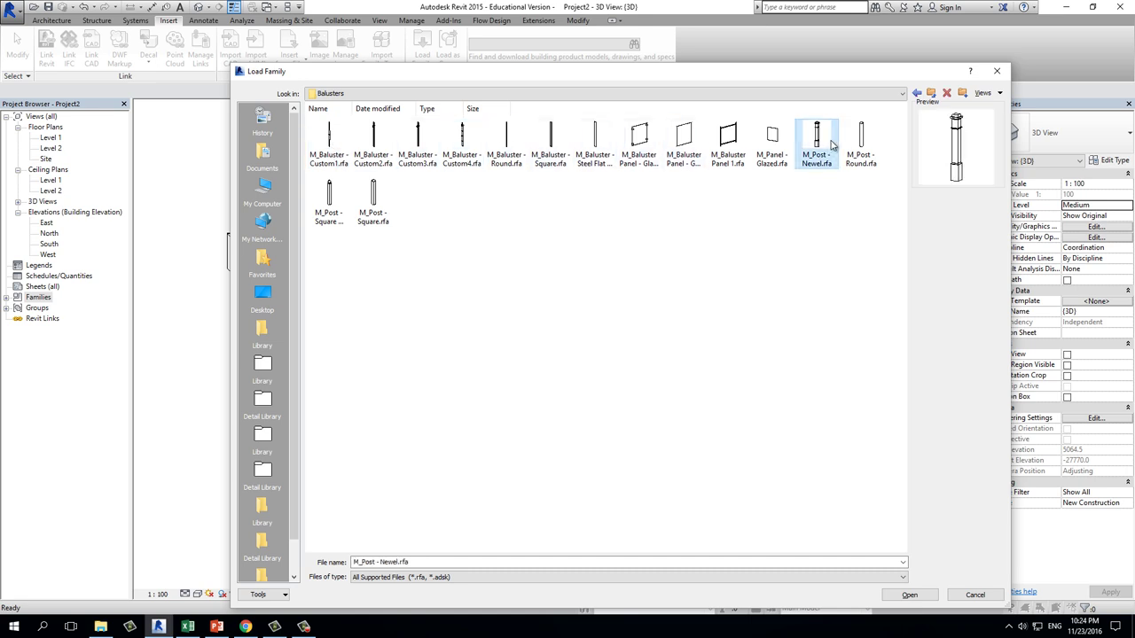
{"action": "left_click", "coordinate": [462, 142]}
{"action": "left_click", "coordinate": [387, 146]}
{"action": "left_click", "coordinate": [418, 144]}
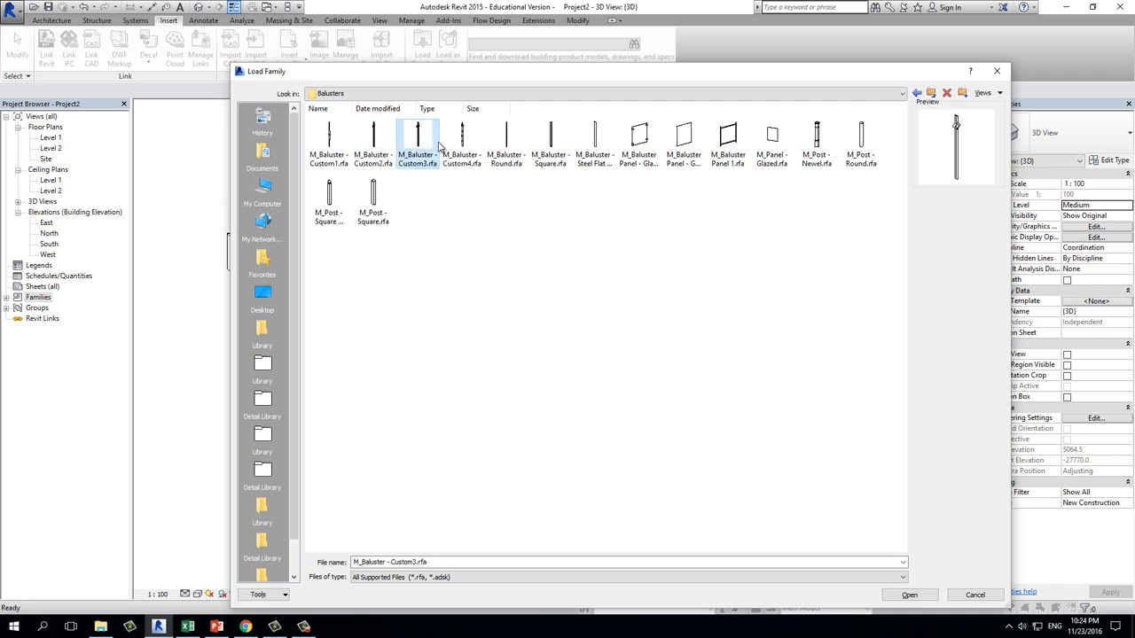
{"action": "left_click", "coordinate": [338, 140]}
{"action": "left_click", "coordinate": [459, 142]}
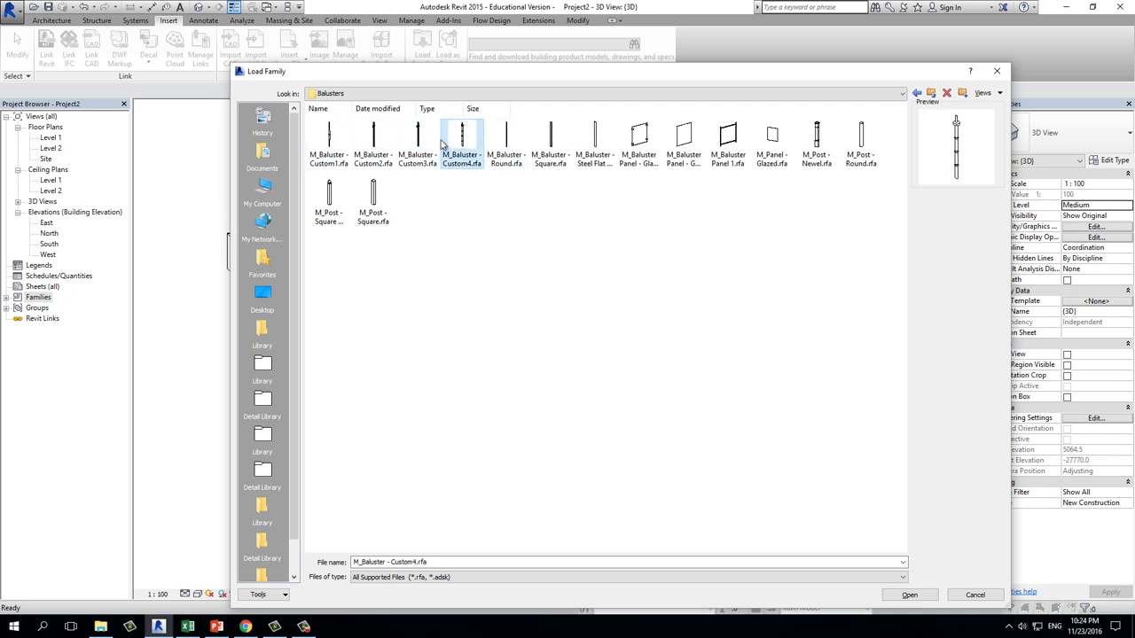
- Load M_Baluster - Custom4 into the project and zoom back to the stair
{"action": "double_click", "coordinate": [458, 142]}
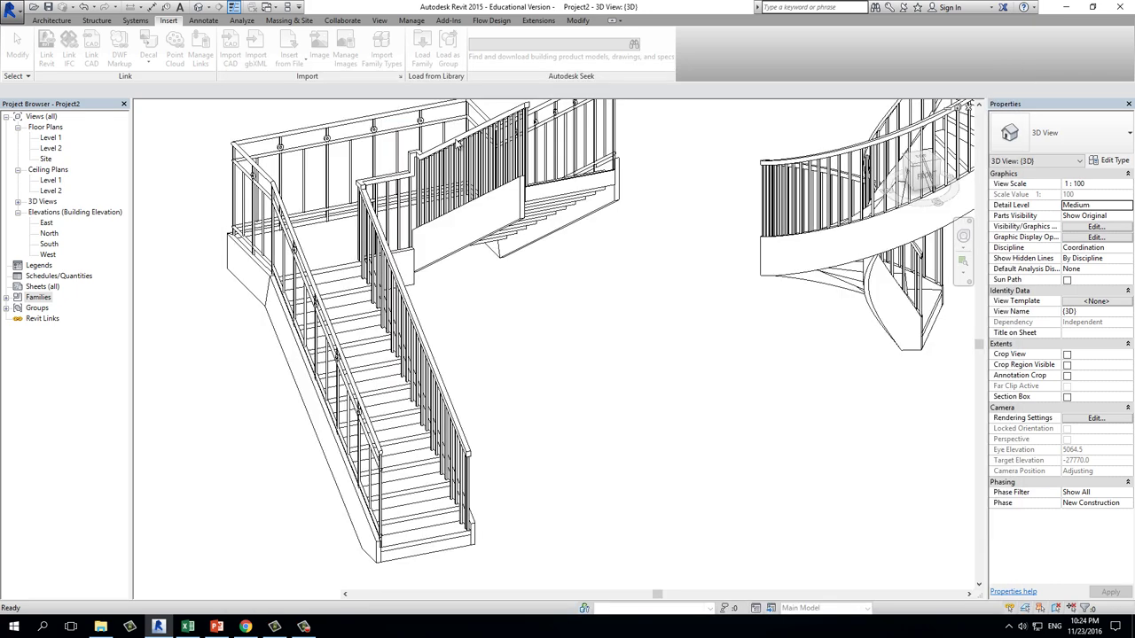
{"action": "scroll", "coordinate": [560, 430], "scroll_direction": "up", "scroll_amount": 2}
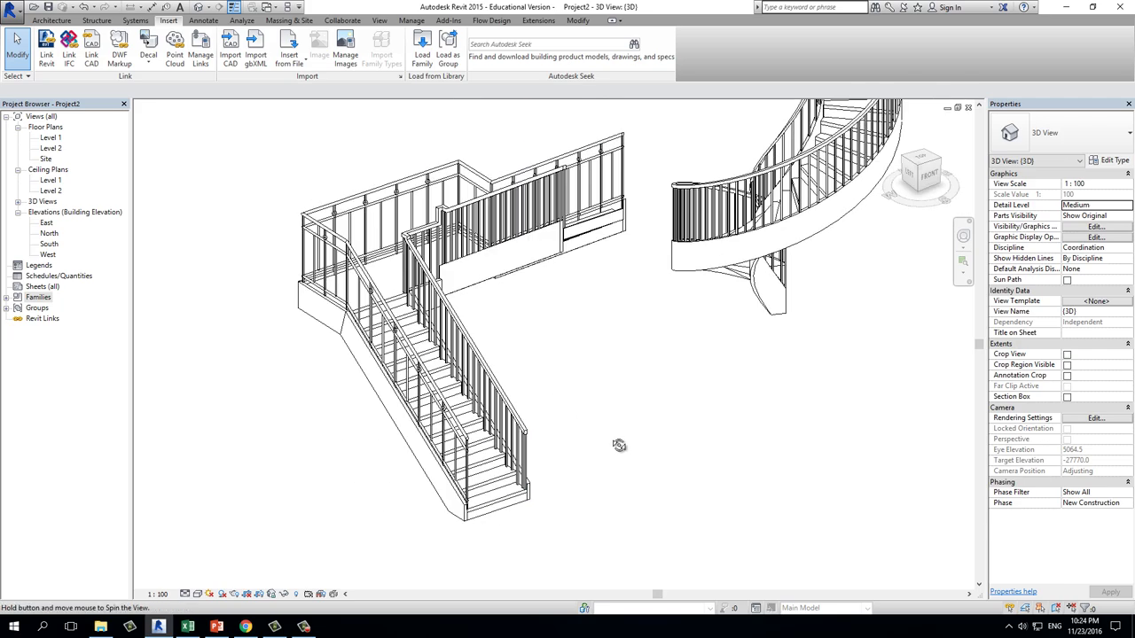
{"action": "scroll", "coordinate": [560, 430], "scroll_direction": "up", "scroll_amount": 2}
{"action": "scroll", "coordinate": [554, 438], "scroll_direction": "up", "scroll_amount": 2}
{"action": "scroll", "coordinate": [549, 443], "scroll_direction": "up", "scroll_amount": 1}
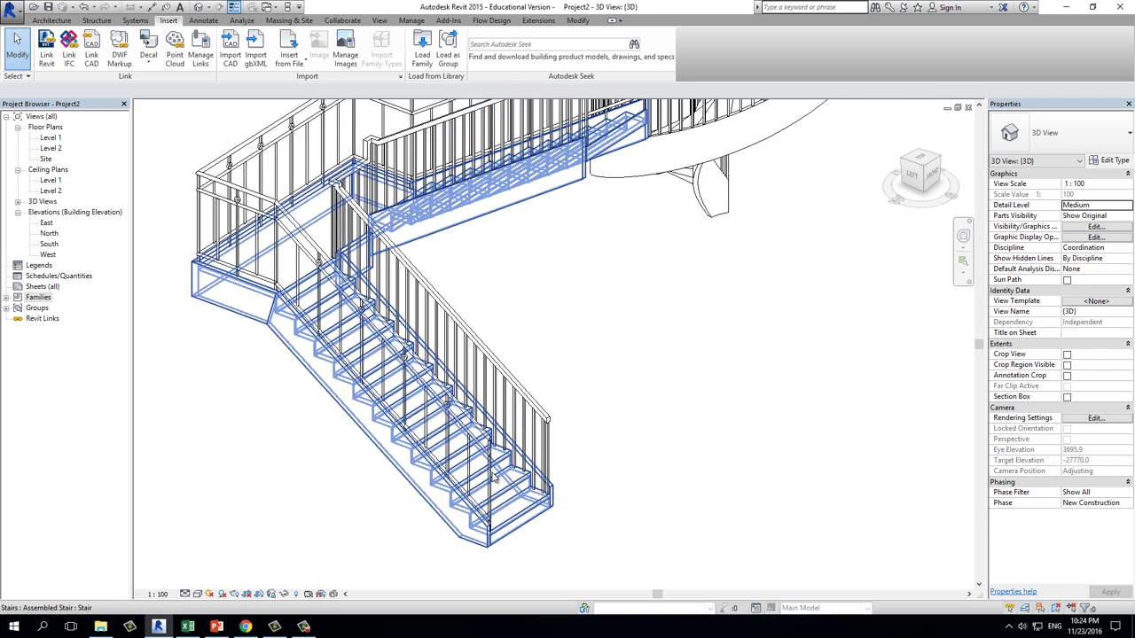
{"action": "scroll", "coordinate": [493, 486], "scroll_direction": "up", "scroll_amount": 2}
{"action": "scroll", "coordinate": [493, 488], "scroll_direction": "up", "scroll_amount": 2}
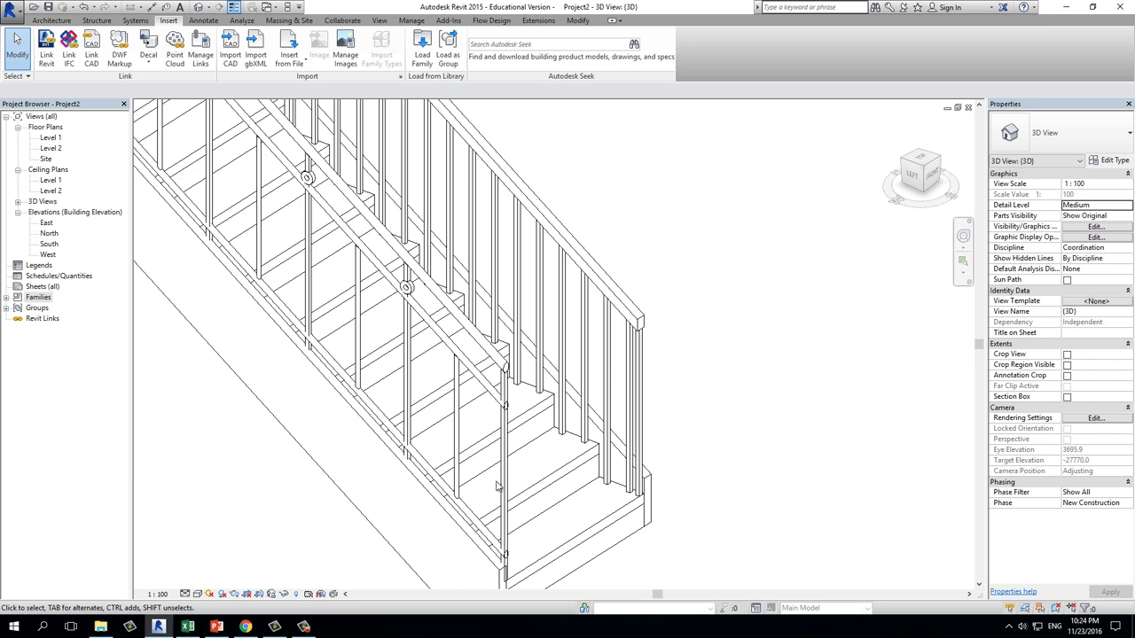
- Set the lan can railing's Start Post to the custom baluster and confirm both dialogs
{"action": "left_click", "coordinate": [502, 488]}
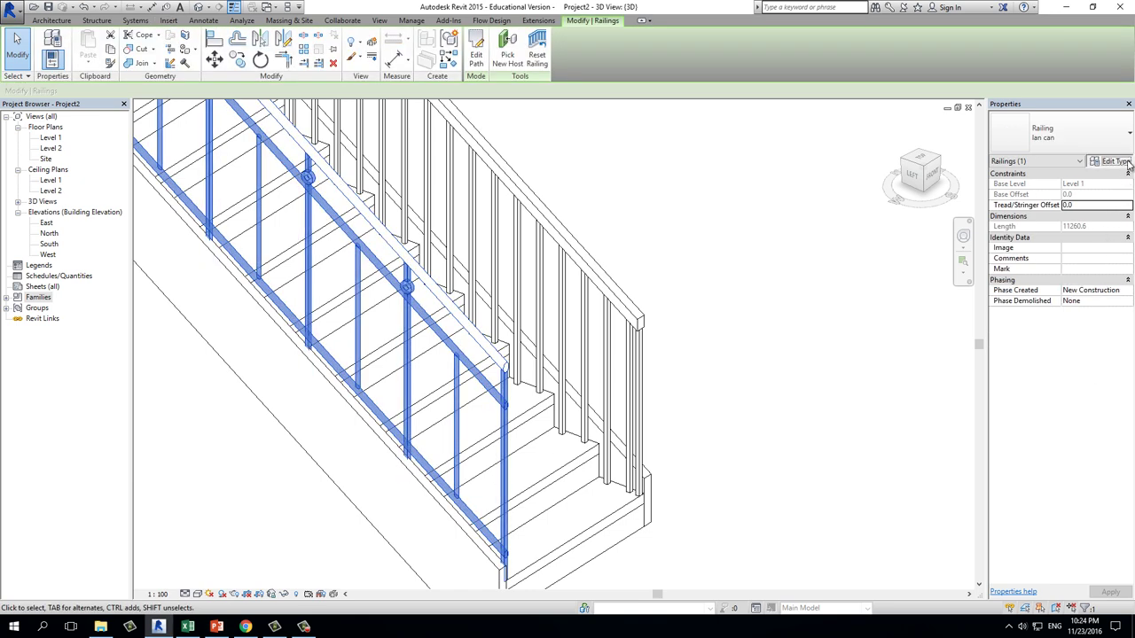
{"action": "left_click", "coordinate": [1126, 162]}
{"action": "left_click", "coordinate": [941, 172]}
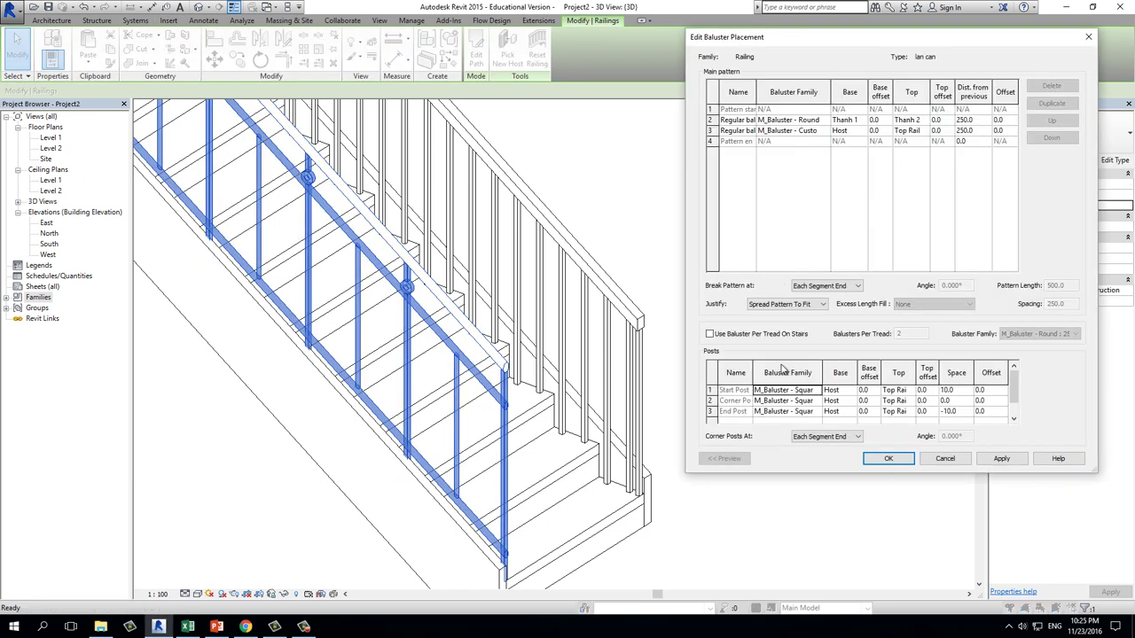
{"action": "left_click", "coordinate": [818, 393]}
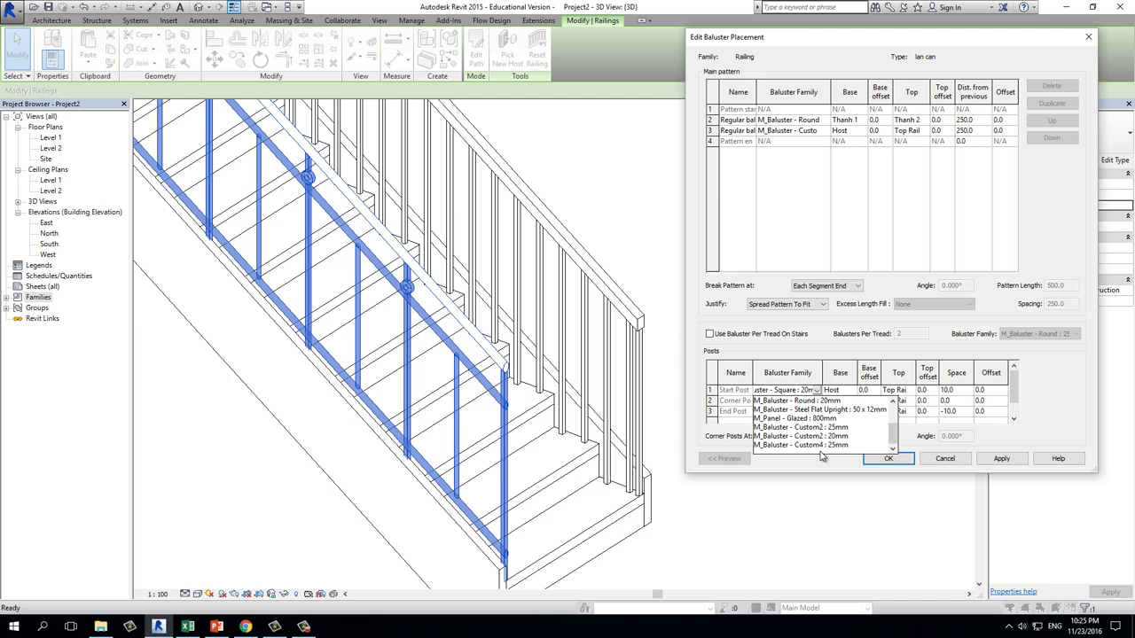
{"action": "left_click", "coordinate": [821, 447]}
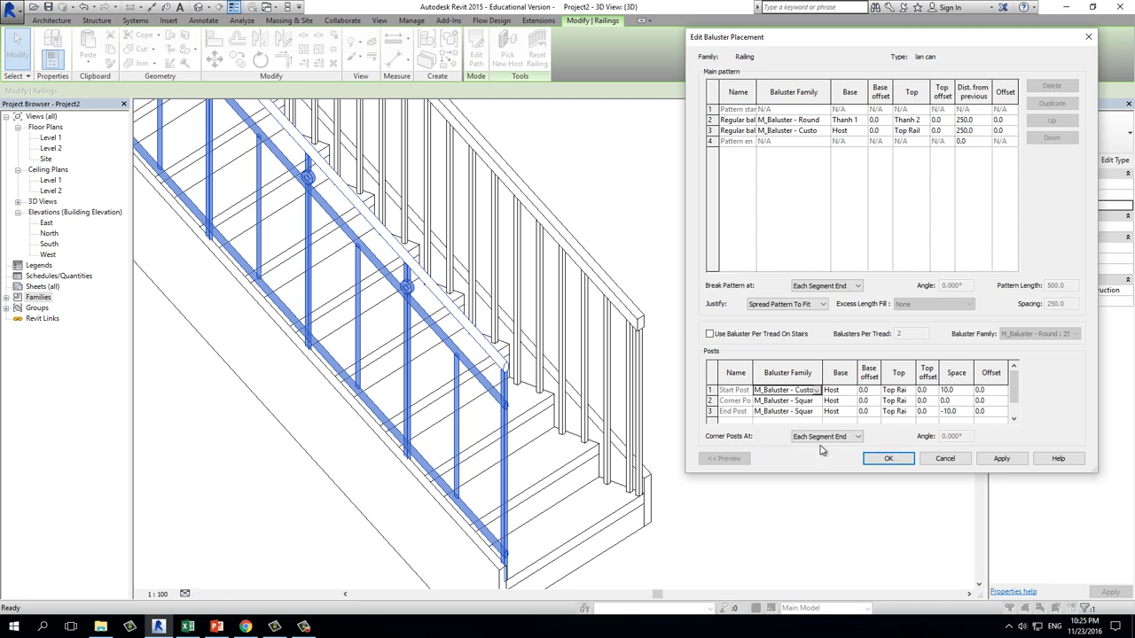
{"action": "left_click", "coordinate": [1008, 463]}
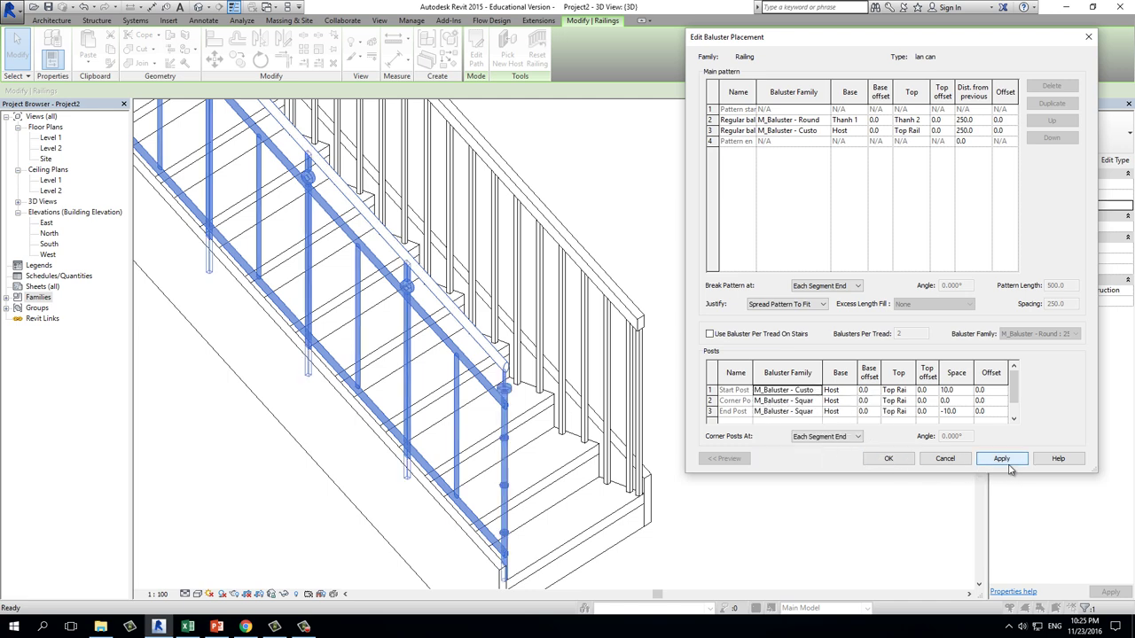
{"action": "left_click", "coordinate": [888, 458]}
{"action": "left_click", "coordinate": [874, 458]}
{"action": "left_click", "coordinate": [646, 413]}
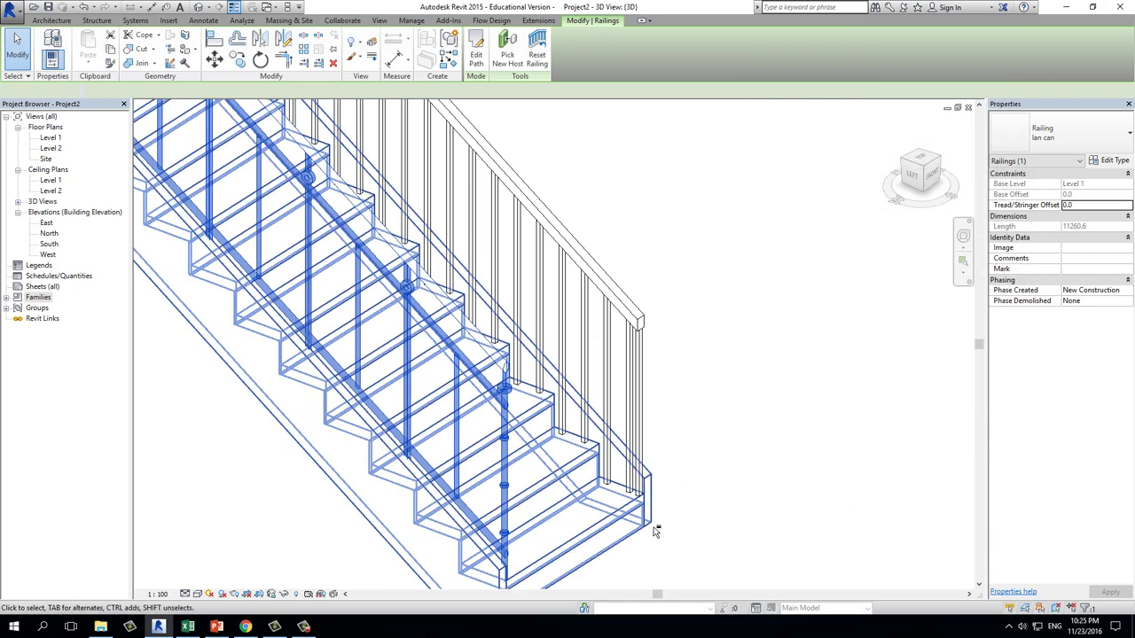
- Orbit around the spiral and straight stairs and select the railing beside the spiral stair
{"action": "scroll", "coordinate": [646, 413], "scroll_direction": "up", "scroll_amount": 2}
{"action": "scroll", "coordinate": [645, 412], "scroll_direction": "down", "scroll_amount": 3}
{"action": "middle_click_drag", "start_coordinate": [740, 446], "coordinate": [586, 318], "text": "shift"}
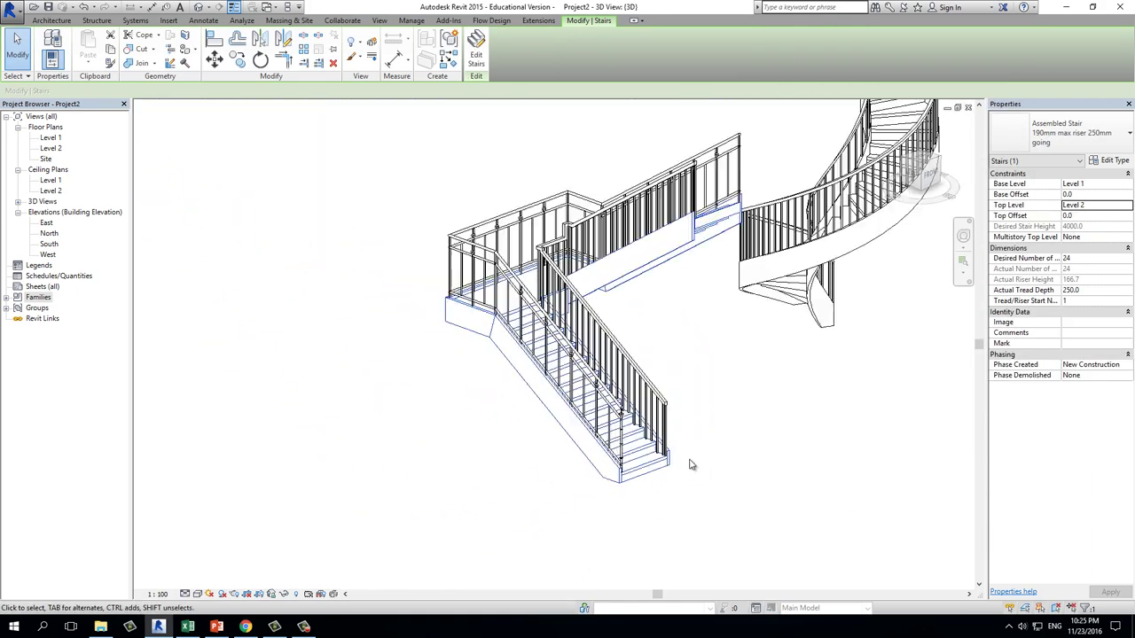
{"action": "scroll", "coordinate": [586, 318], "scroll_direction": "up", "scroll_amount": 2}
{"action": "scroll", "coordinate": [586, 317], "scroll_direction": "up", "scroll_amount": 2}
{"action": "scroll", "coordinate": [451, 337], "scroll_direction": "down", "scroll_amount": 2}
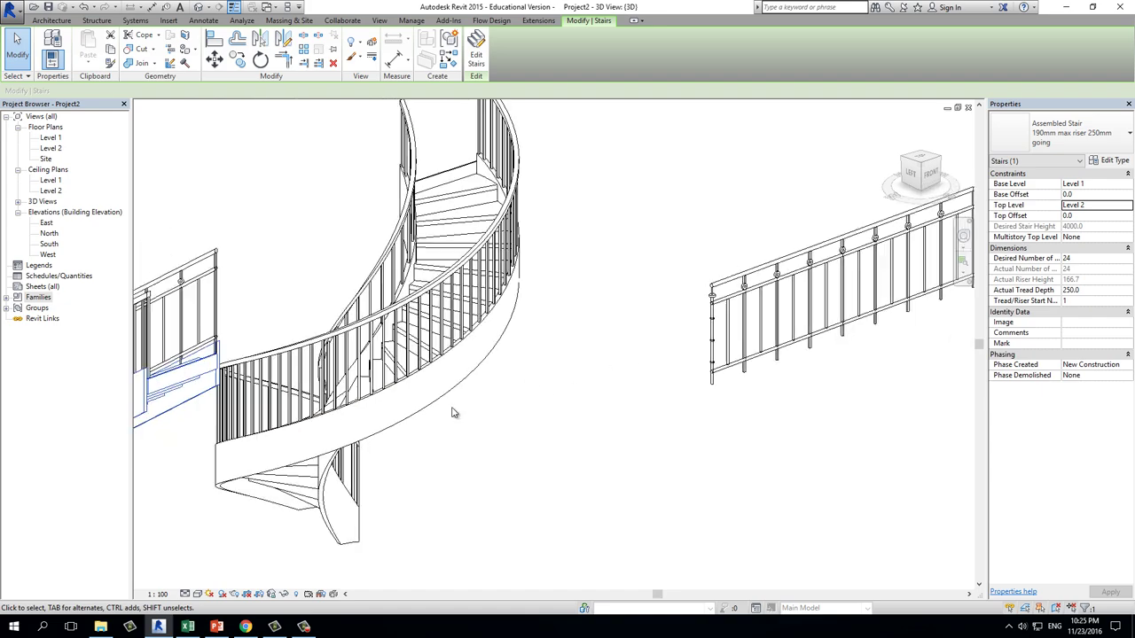
{"action": "middle_click_drag", "start_coordinate": [451, 337], "coordinate": [496, 345], "text": "shift"}
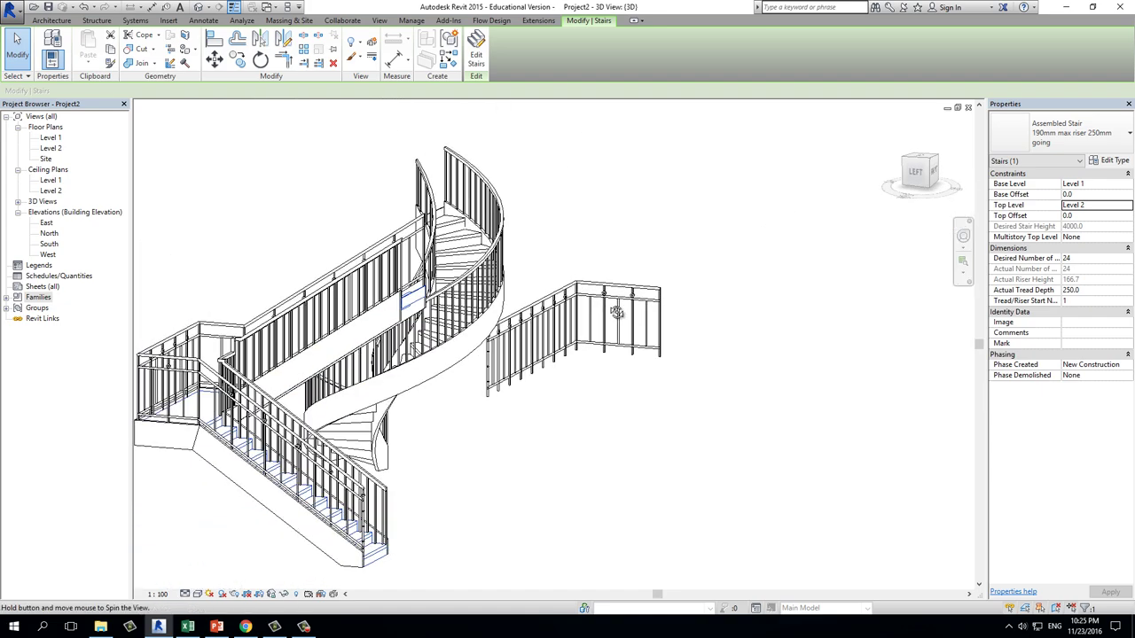
{"action": "left_click", "coordinate": [363, 529]}
{"action": "key", "text": "Escape"}
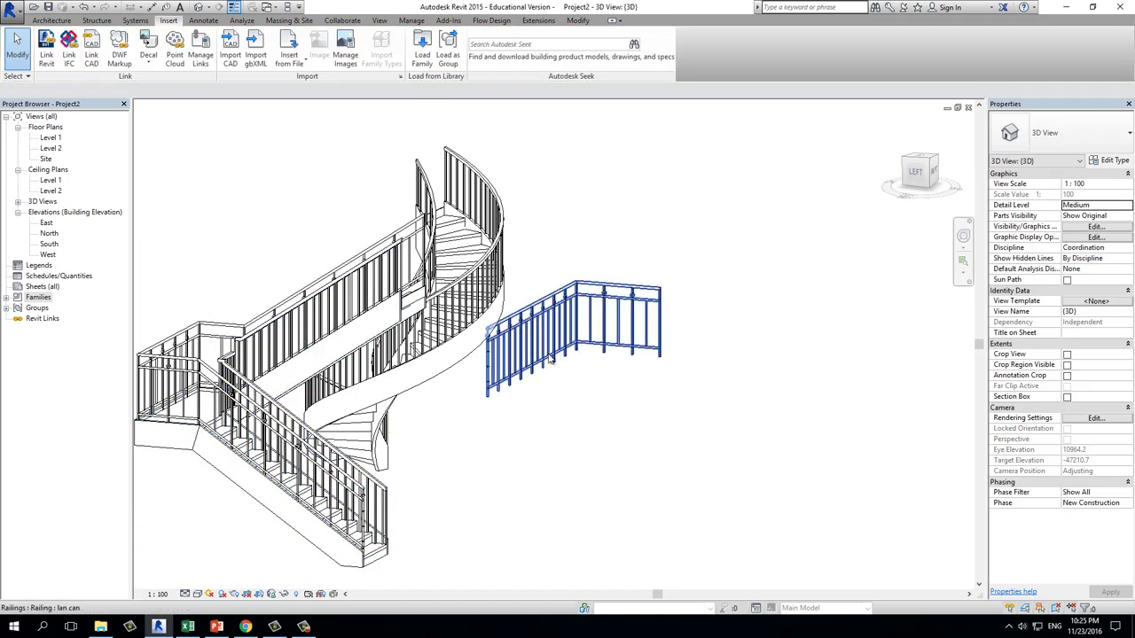
{"action": "left_click", "coordinate": [542, 379]}
- Set the lan can railing's End Post to the custom baluster and apply
{"action": "left_click", "coordinate": [1119, 162]}
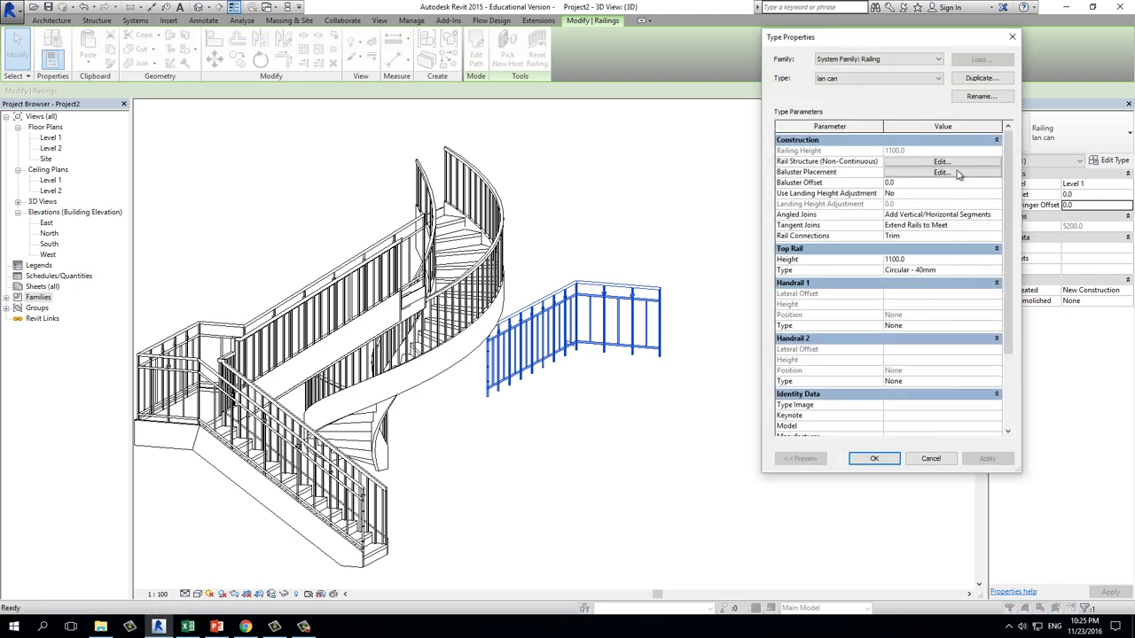
{"action": "left_click", "coordinate": [942, 172]}
{"action": "left_click", "coordinate": [816, 413]}
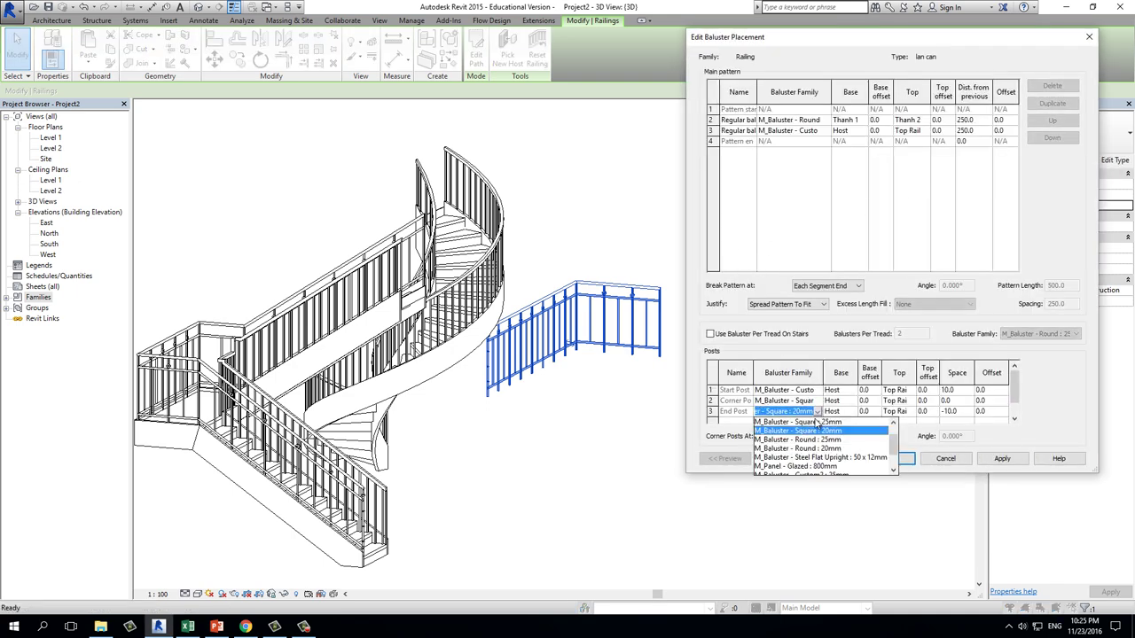
{"action": "scroll", "coordinate": [825, 467], "scroll_direction": "down", "scroll_amount": 1}
{"action": "left_click", "coordinate": [824, 466]}
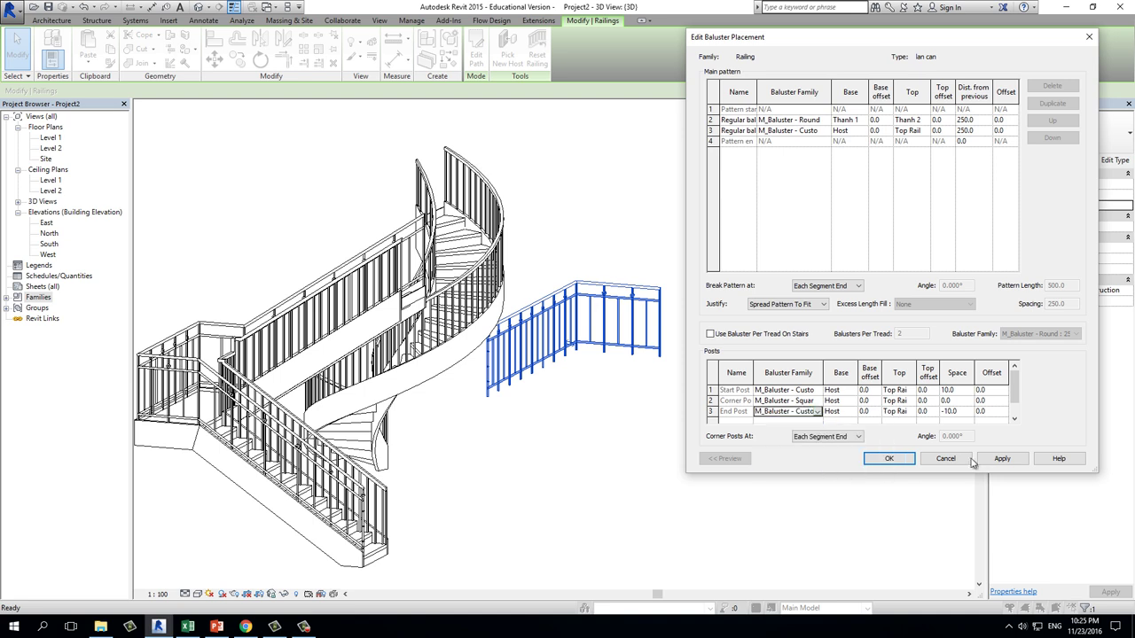
{"action": "left_click", "coordinate": [1003, 460]}
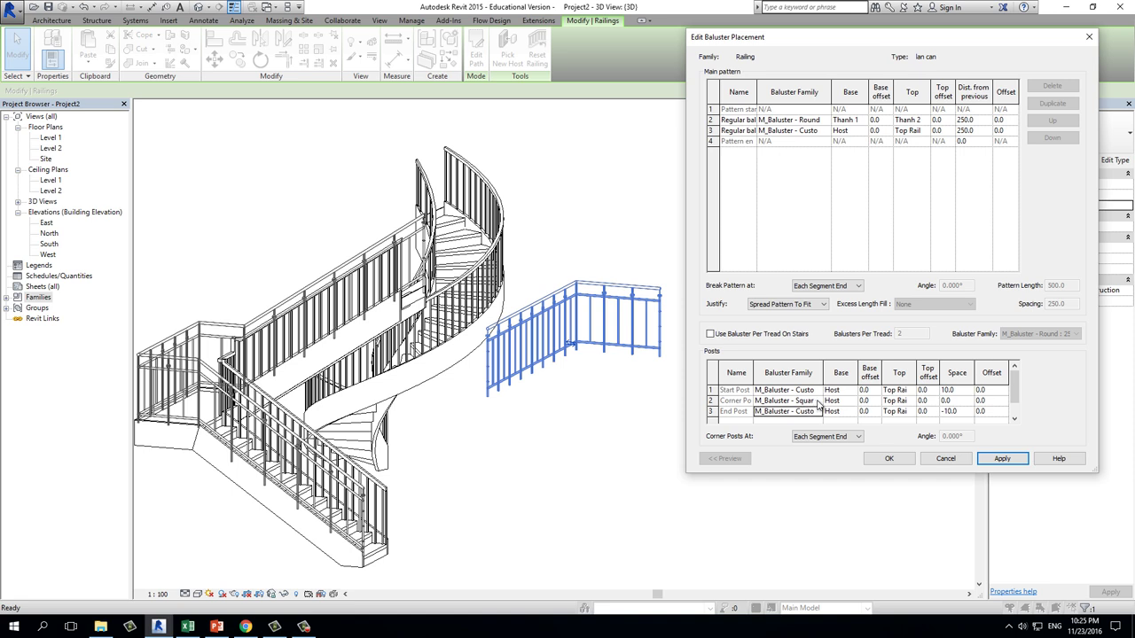
- Set the Corner Post to M_Baluster - Custom4 : 25mm, apply, and confirm both dialogs
{"action": "left_click", "coordinate": [822, 405]}
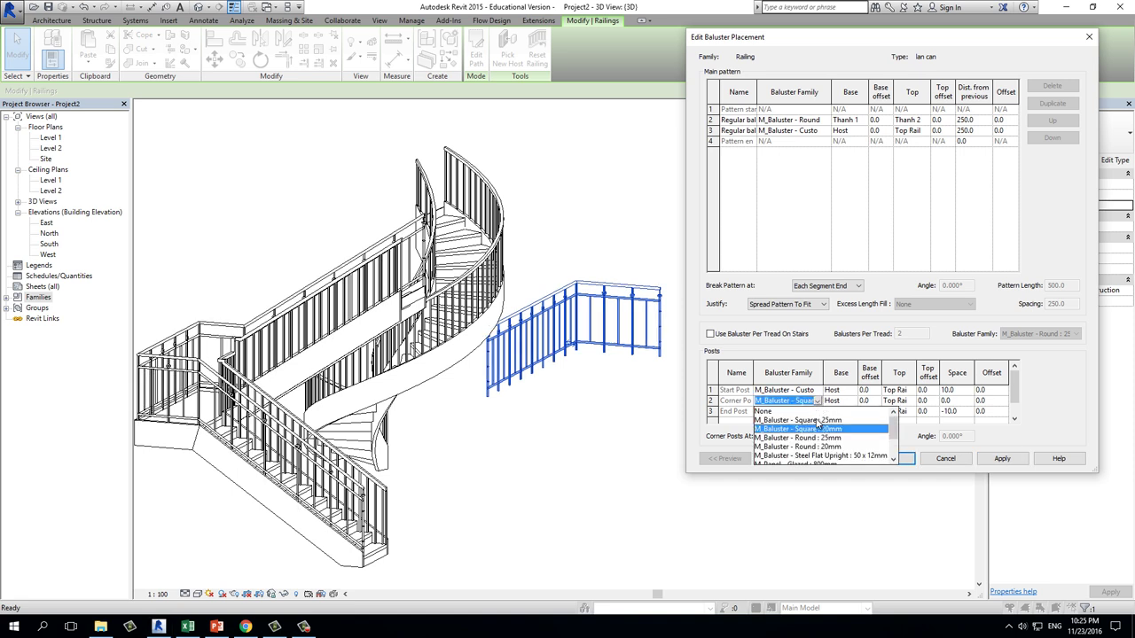
{"action": "scroll", "coordinate": [815, 452], "scroll_direction": "down", "scroll_amount": 1}
{"action": "scroll", "coordinate": [816, 454], "scroll_direction": "down", "scroll_amount": 1}
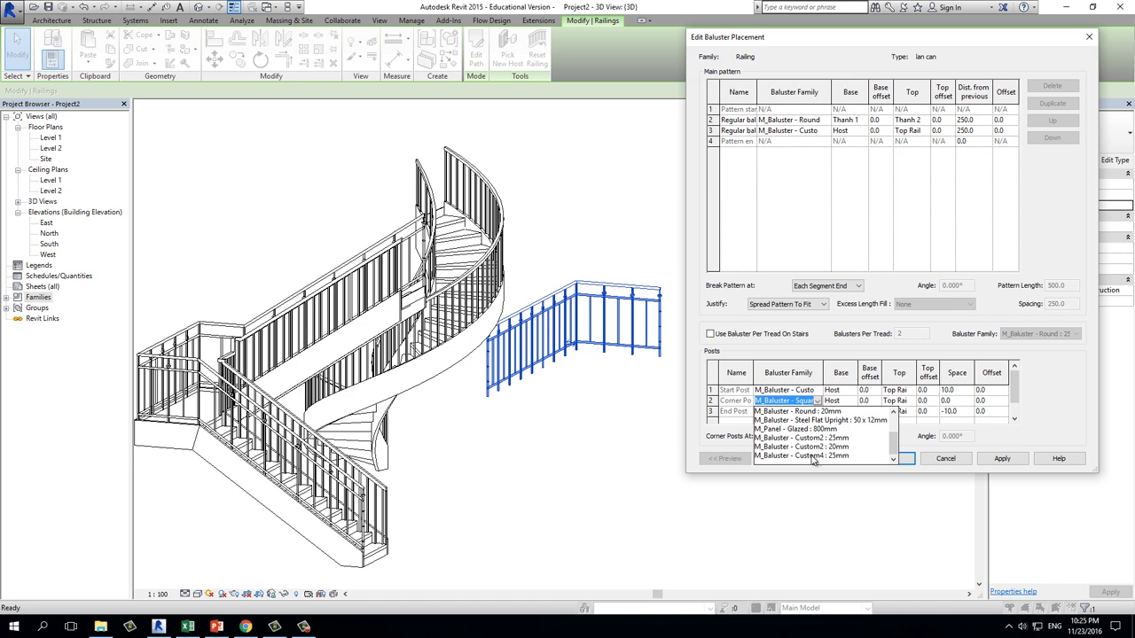
{"action": "left_click", "coordinate": [812, 458]}
{"action": "left_click", "coordinate": [984, 459]}
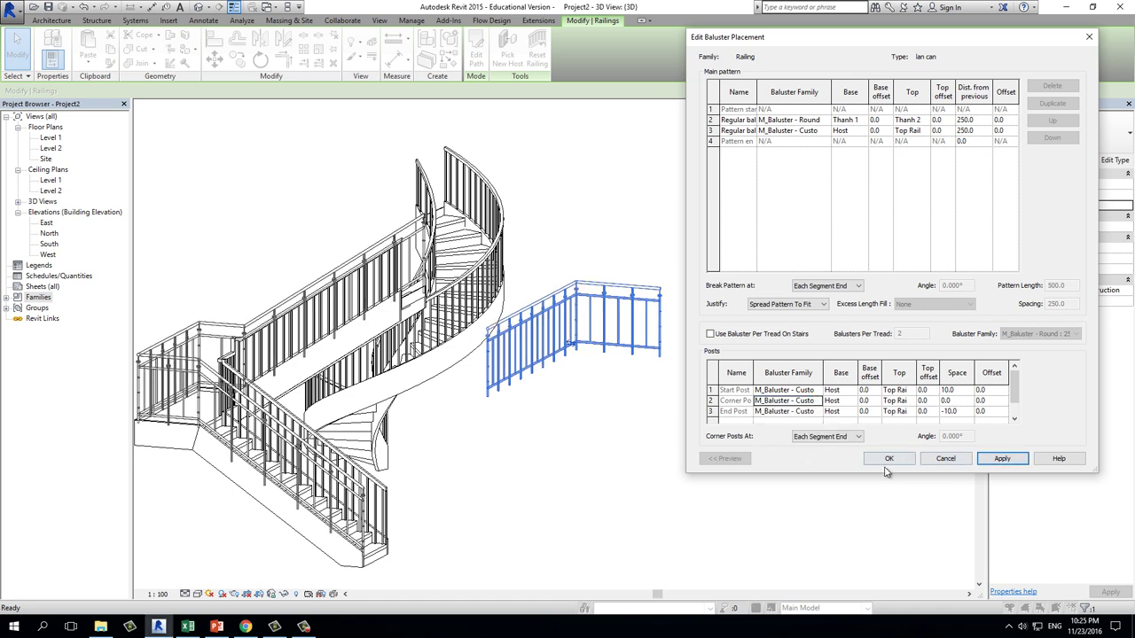
{"action": "left_click", "coordinate": [884, 461]}
{"action": "left_click", "coordinate": [876, 460]}
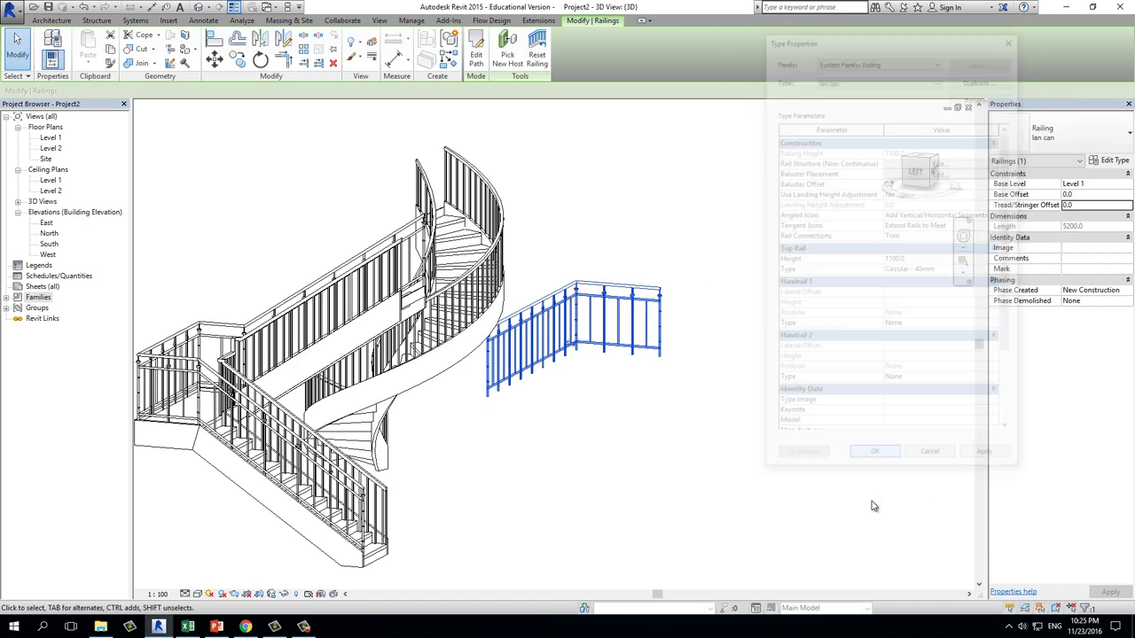
{"action": "left_click", "coordinate": [688, 452]}
- Orbit and zoom to check the custom posts on the spiral and straight stair railings
{"action": "mouse_move", "coordinate": [688, 452]}
{"action": "middle_mouse_down", "text": "shift"}
{"action": "mouse_move", "coordinate": [426, 426]}
{"action": "mouse_move", "coordinate": [442, 441]}
{"action": "mouse_move", "coordinate": [194, 443]}
{"action": "middle_mouse_up", "text": "shift"}
{"action": "scroll", "coordinate": [423, 430], "scroll_direction": "up", "scroll_amount": 5}
{"action": "scroll", "coordinate": [423, 430], "scroll_direction": "up", "scroll_amount": 3}
{"action": "scroll", "coordinate": [423, 430], "scroll_direction": "down", "scroll_amount": 5}
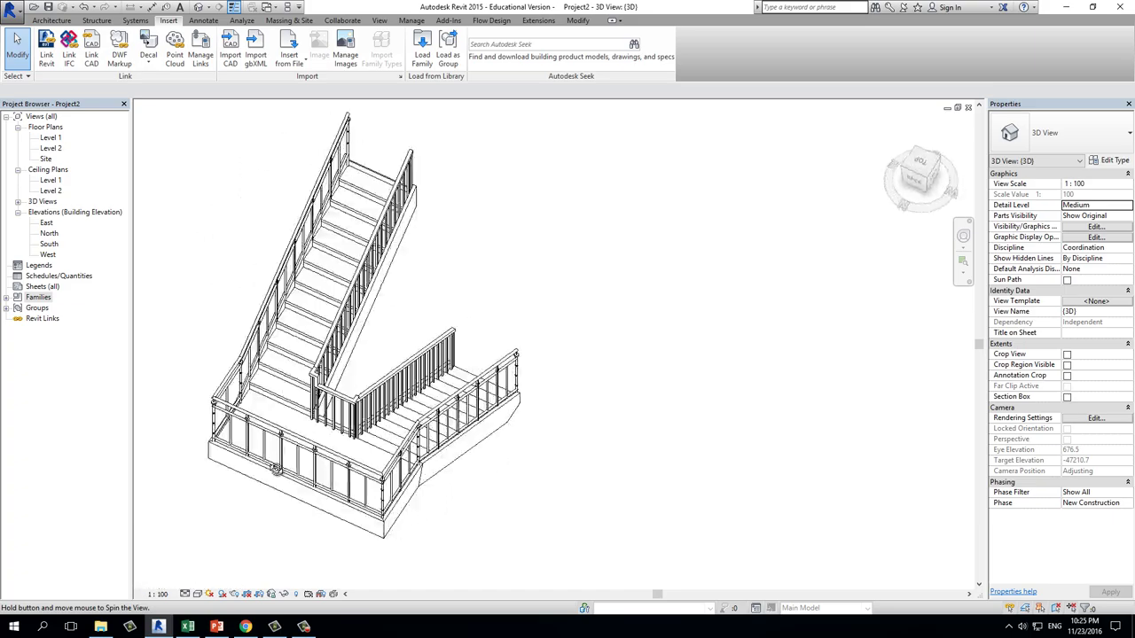
{"action": "scroll", "coordinate": [266, 439], "scroll_direction": "up", "scroll_amount": 5}
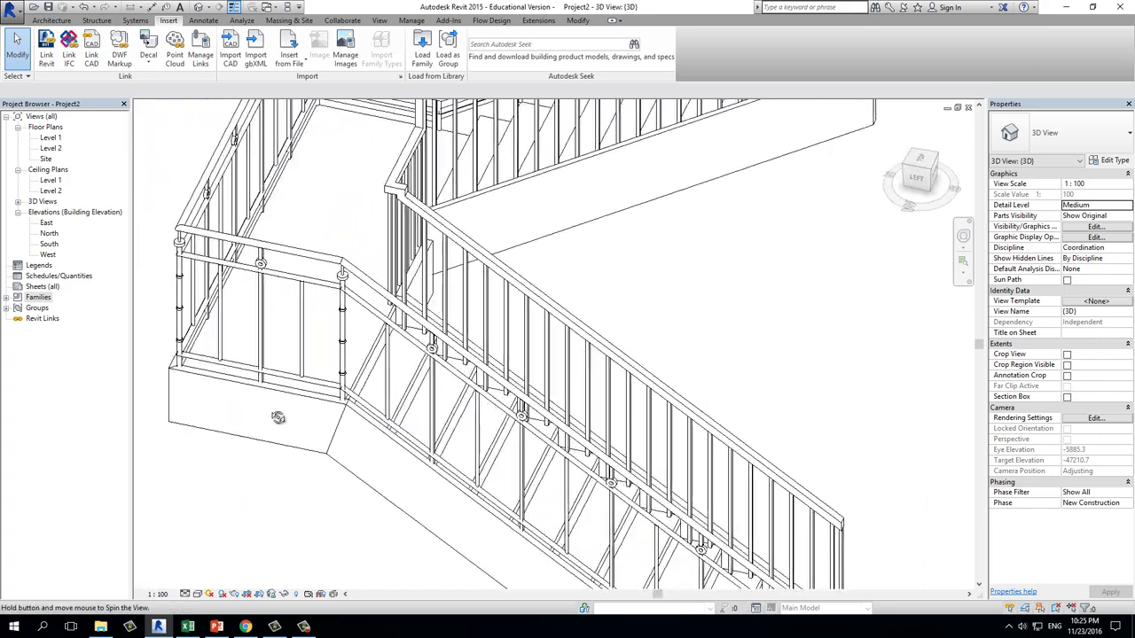
{"action": "scroll", "coordinate": [328, 336], "scroll_direction": "up", "scroll_amount": 2}
{"action": "scroll", "coordinate": [381, 282], "scroll_direction": "down", "scroll_amount": 2}
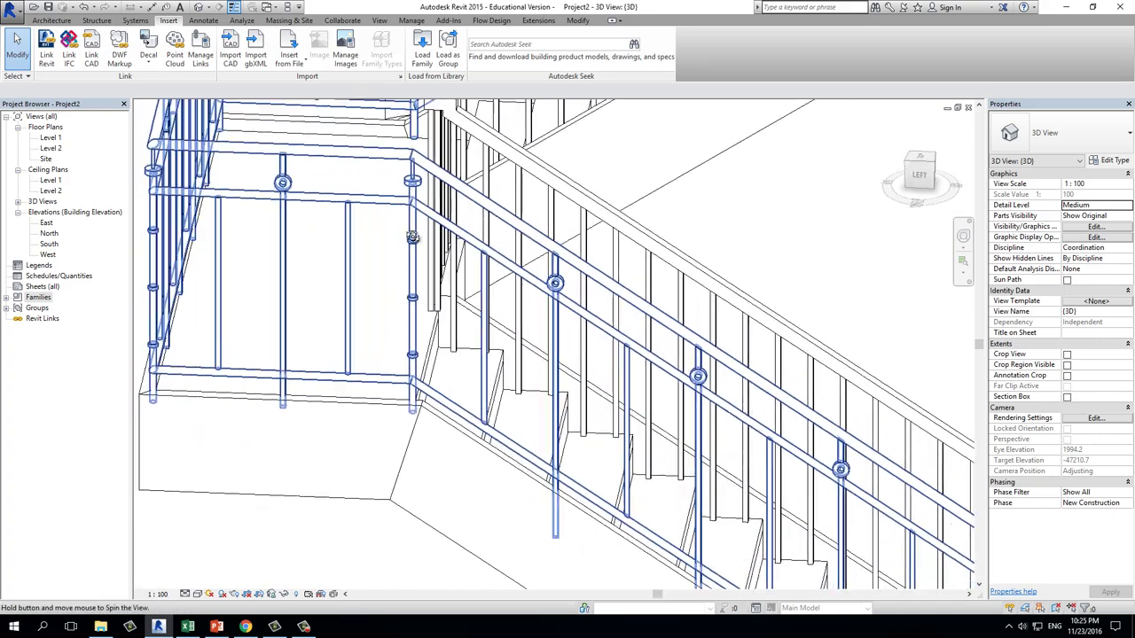
{"action": "scroll", "coordinate": [408, 217], "scroll_direction": "down", "scroll_amount": 2}
{"action": "scroll", "coordinate": [416, 235], "scroll_direction": "down", "scroll_amount": 2}
{"action": "scroll", "coordinate": [435, 257], "scroll_direction": "down", "scroll_amount": 3}
{"action": "middle_click_drag", "start_coordinate": [434, 257], "coordinate": [444, 444], "text": "shift"}
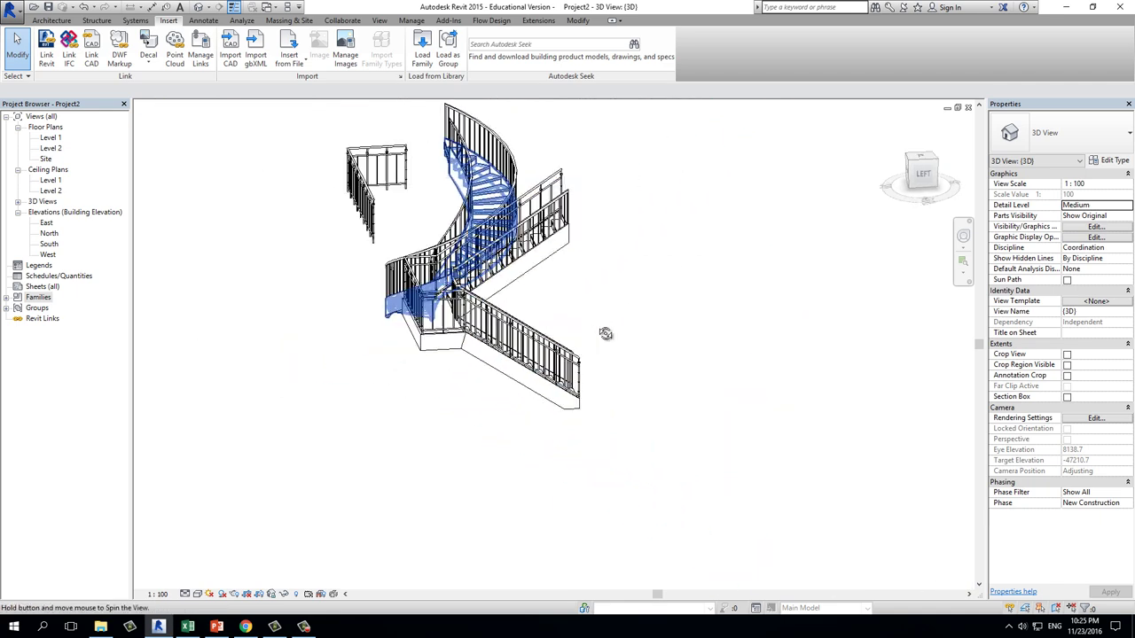
- Switch to Chrome's Google Images railing results and scroll back to the top
{"action": "left_click", "coordinate": [246, 627]}
{"action": "scroll", "coordinate": [384, 321], "scroll_direction": "up", "scroll_amount": 3}
{"action": "scroll", "coordinate": [383, 321], "scroll_direction": "up", "scroll_amount": 2}
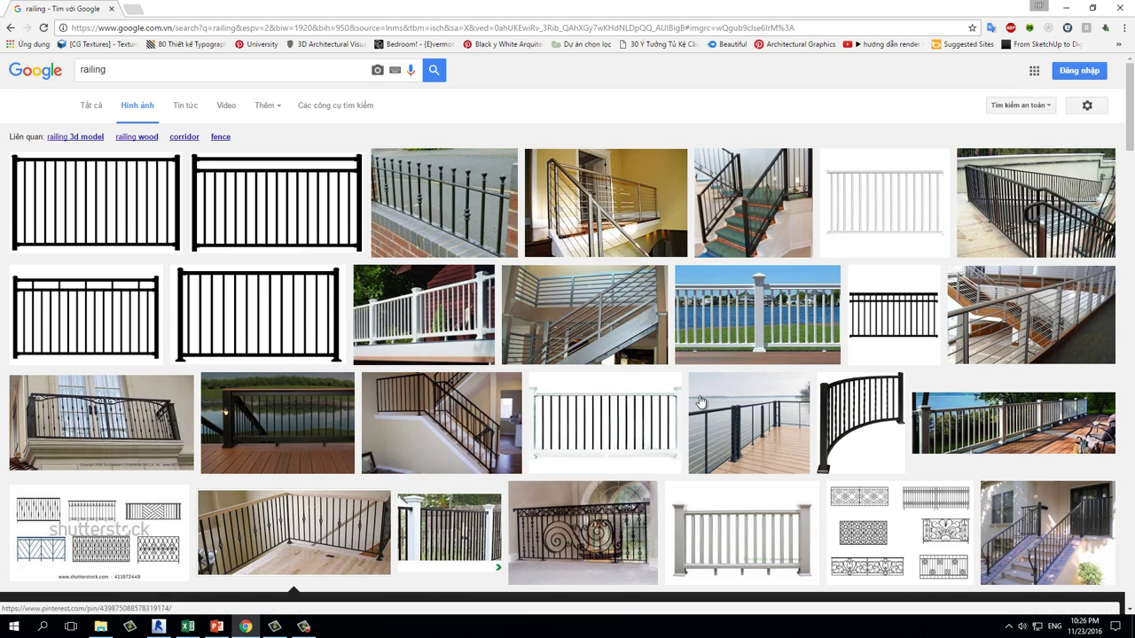
- Enlarge the white Trex deck railing photo, then return to Revit and orbit the stair model
{"action": "left_click", "coordinate": [411, 352]}
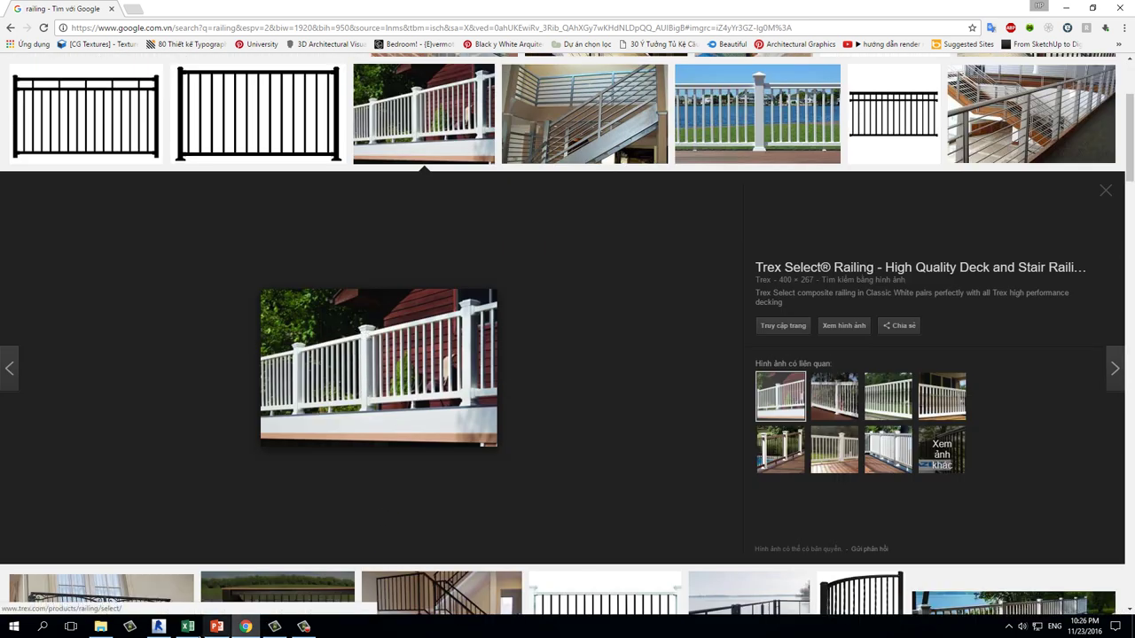
{"action": "left_click", "coordinate": [158, 627]}
{"action": "mouse_move", "coordinate": [380, 417]}
{"action": "middle_mouse_down", "text": "shift"}
{"action": "mouse_move", "coordinate": [400, 455]}
{"action": "mouse_move", "coordinate": [331, 397]}
{"action": "mouse_move", "coordinate": [476, 375]}
{"action": "middle_mouse_up", "text": "shift"}
- Confirm the lan can railing's corner posts stay at Each Segment End in baluster placement
{"action": "left_click", "coordinate": [488, 371]}
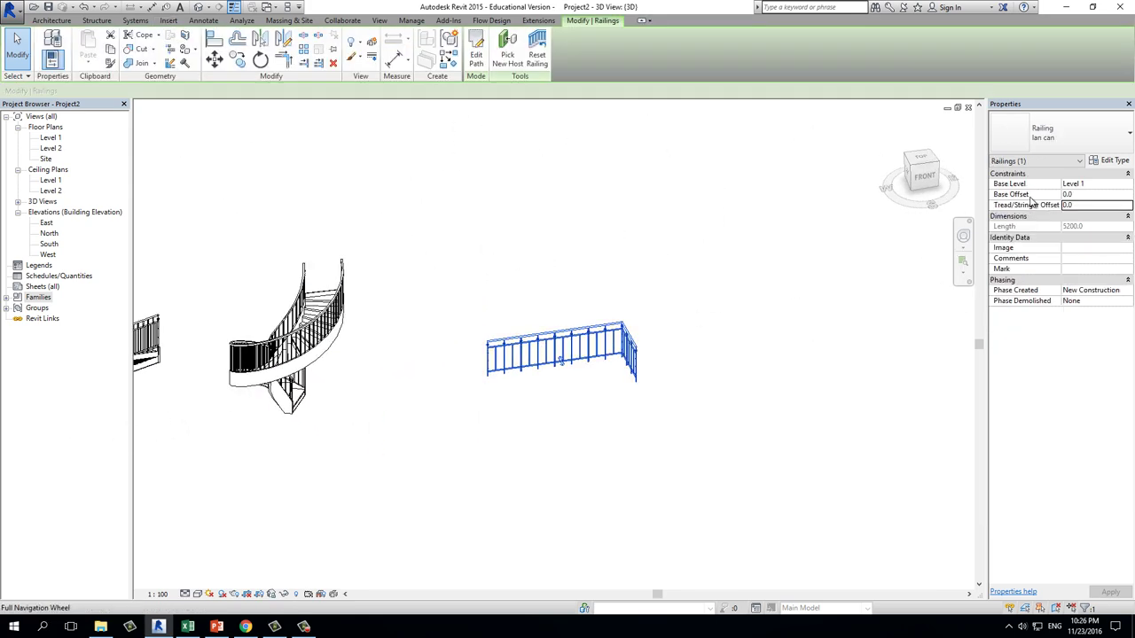
{"action": "left_click", "coordinate": [1109, 162]}
{"action": "left_click", "coordinate": [941, 172]}
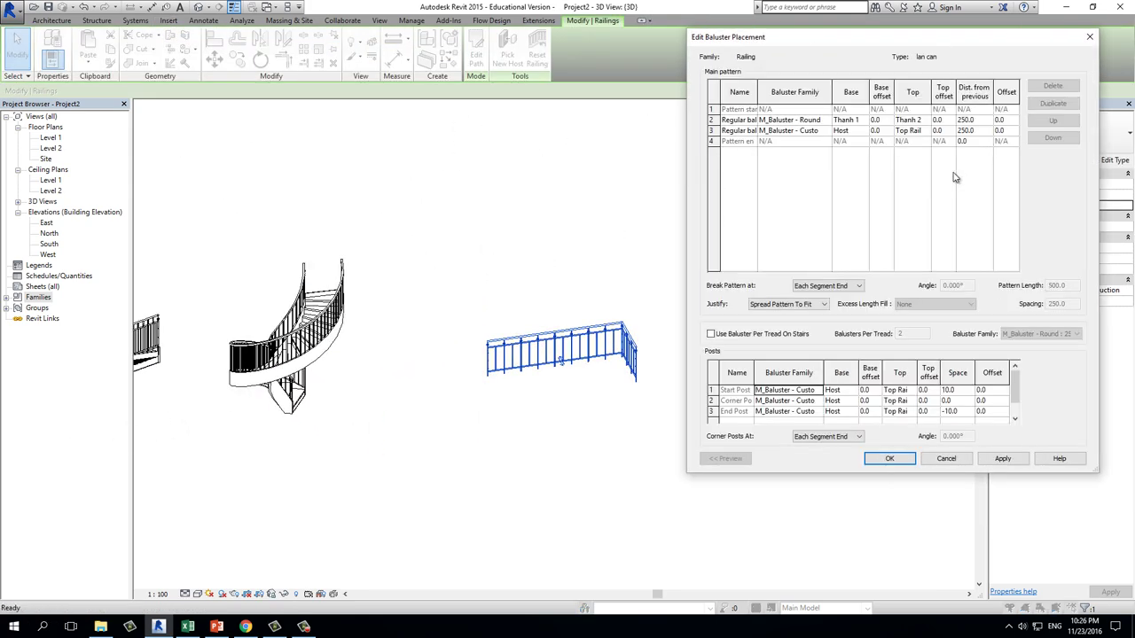
{"action": "scroll", "coordinate": [816, 417], "scroll_direction": "down", "scroll_amount": 1}
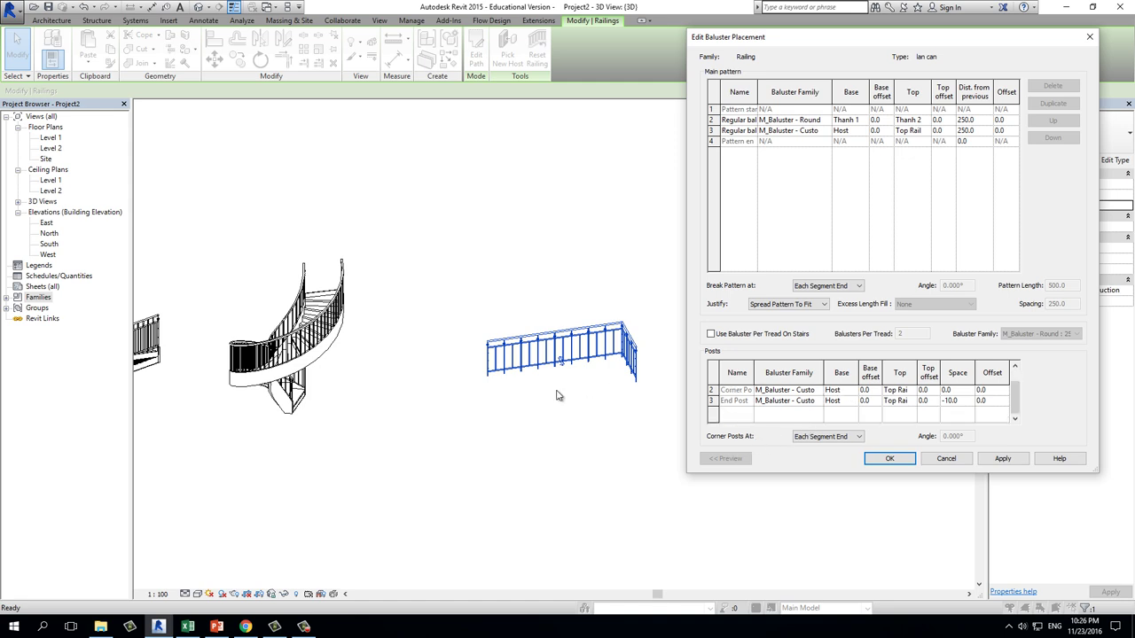
{"action": "left_click", "coordinate": [843, 438]}
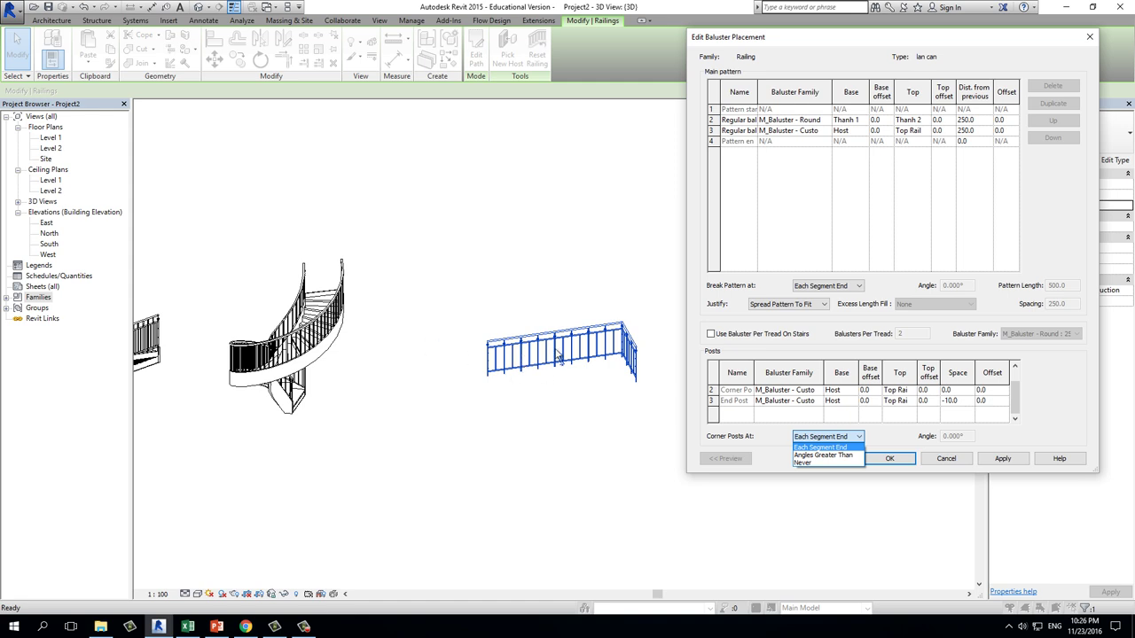
{"action": "left_click", "coordinate": [891, 460]}
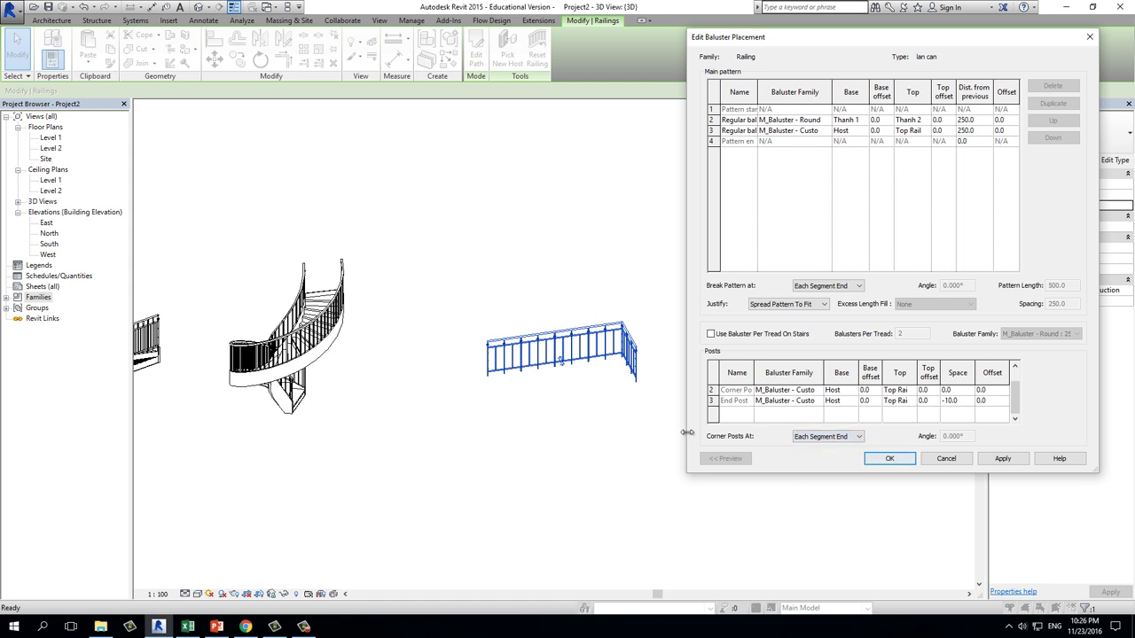
{"action": "left_click", "coordinate": [874, 462]}
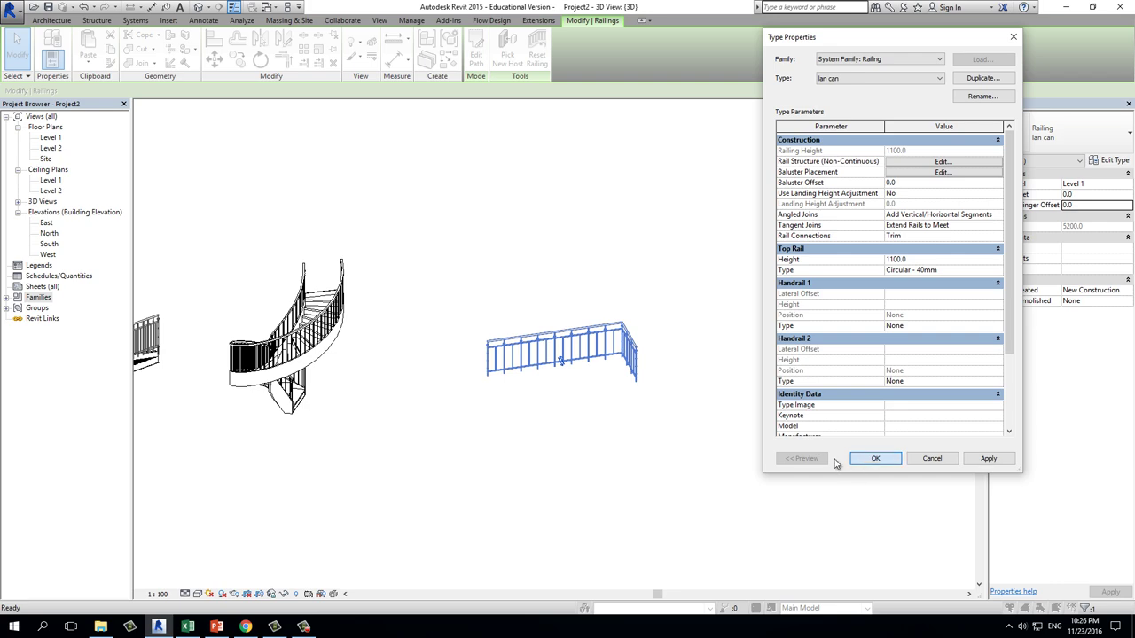
{"action": "key", "text": "Return"}
- Clear the selection, zoom, and reselect the straight corner railing
{"action": "left_click", "coordinate": [605, 420]}
{"action": "scroll", "coordinate": [554, 282], "scroll_direction": "up", "scroll_amount": 5}
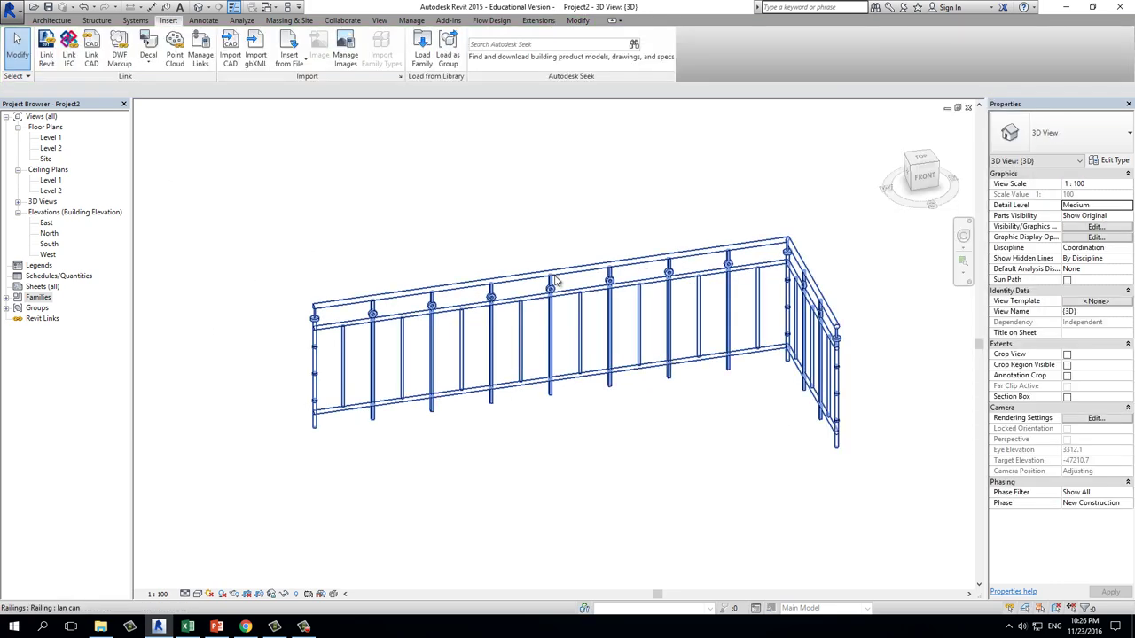
{"action": "scroll", "coordinate": [571, 270], "scroll_direction": "up", "scroll_amount": 2}
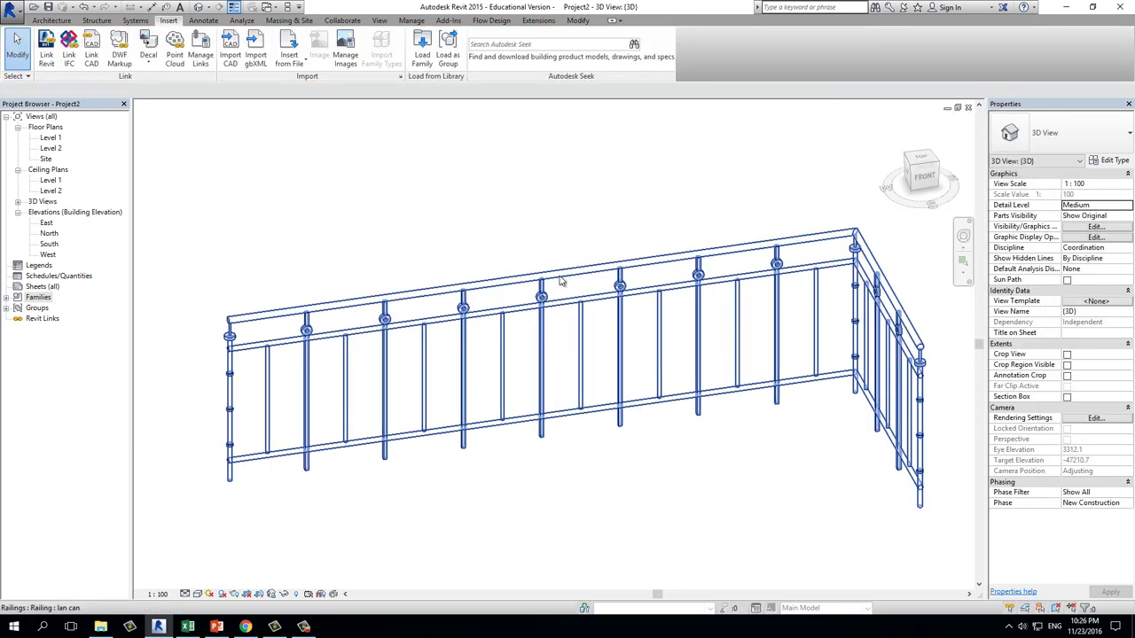
{"action": "left_click", "coordinate": [592, 419]}
- In the railing path sketch, change the long line's 3800 length to 3600
{"action": "left_click", "coordinate": [477, 49]}
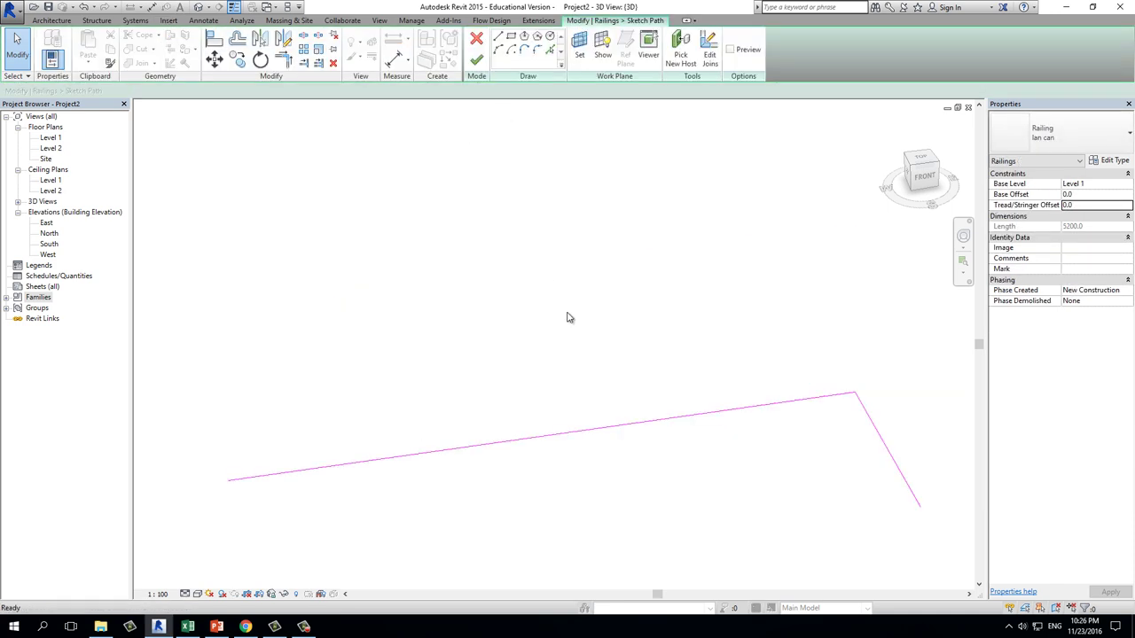
{"action": "left_click", "coordinate": [304, 37]}
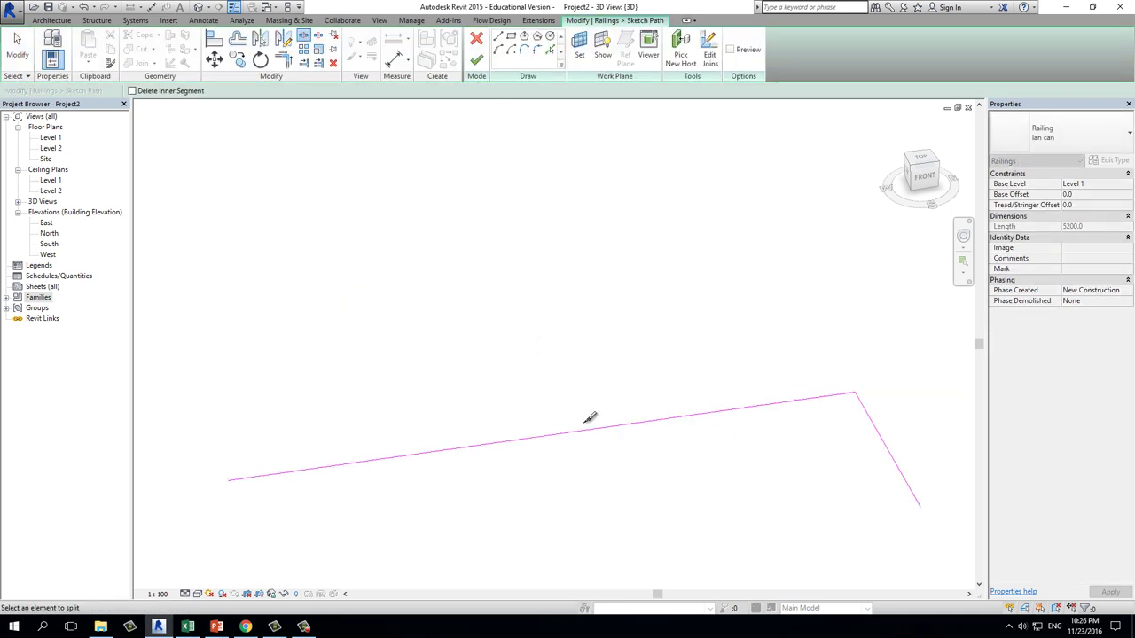
{"action": "scroll", "coordinate": [568, 428], "scroll_direction": "down", "scroll_amount": 3}
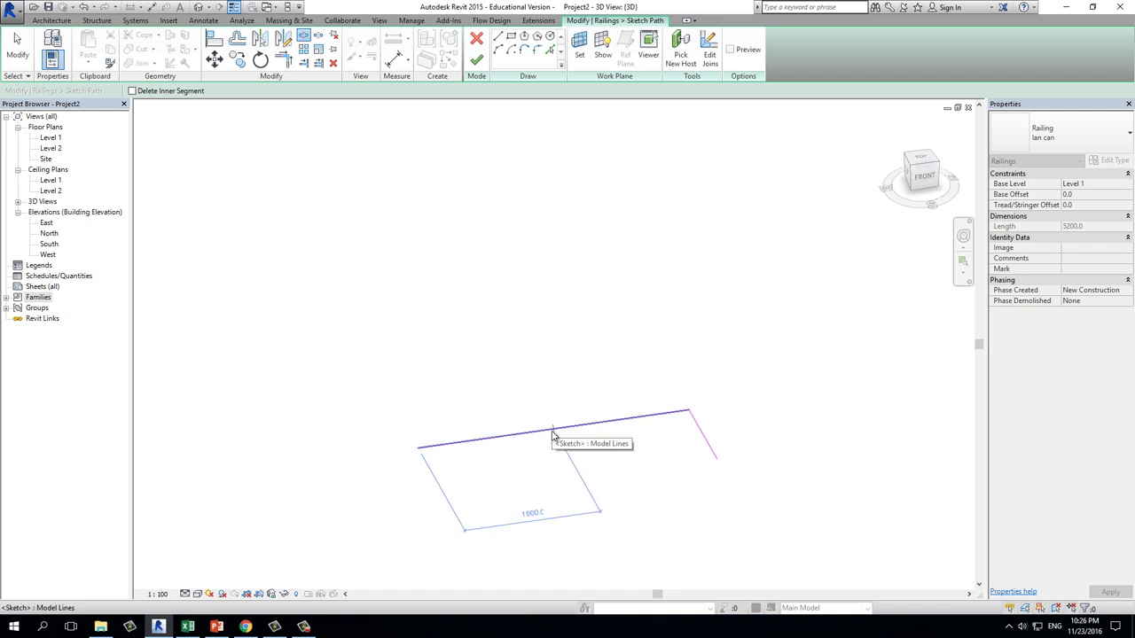
{"action": "key", "text": "Escape"}
{"action": "left_click", "coordinate": [553, 434]}
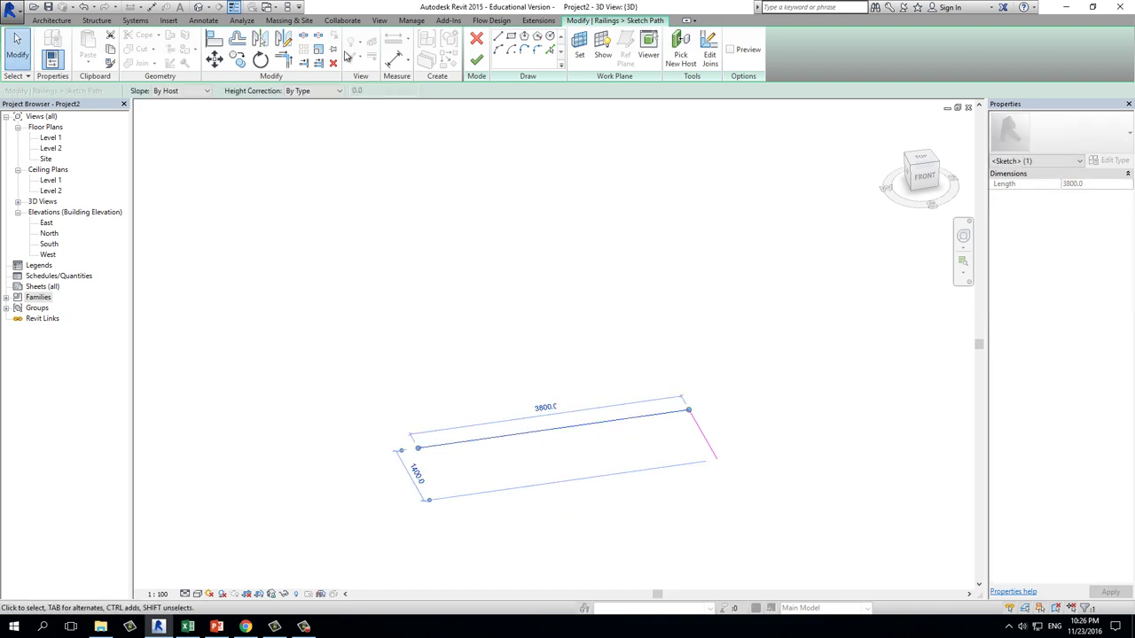
{"action": "left_click", "coordinate": [544, 407]}
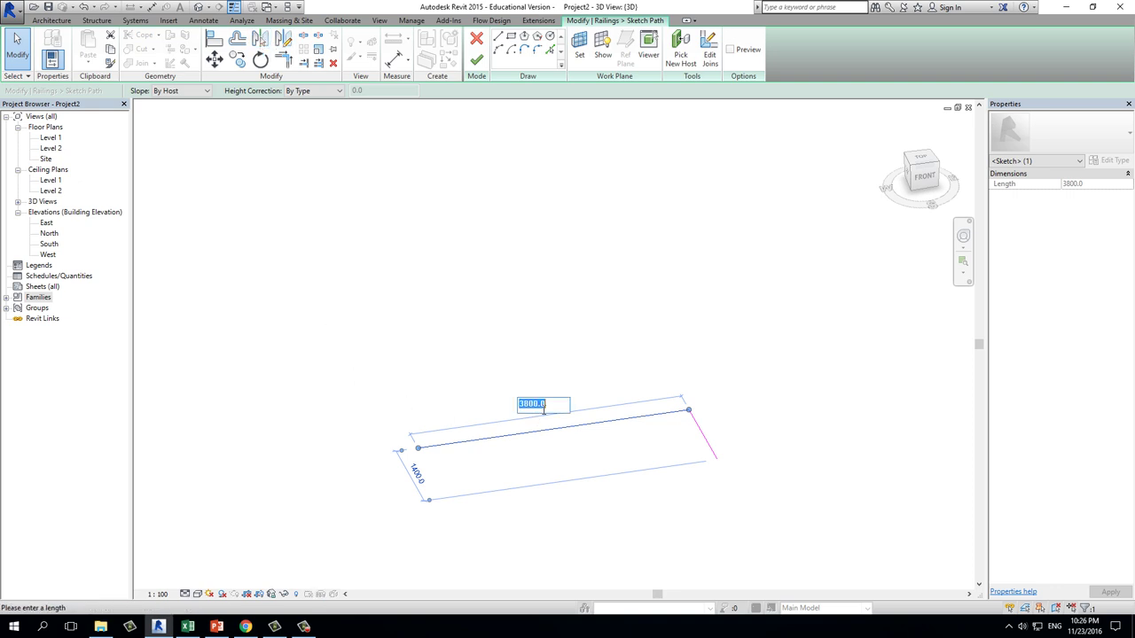
{"action": "type", "text": "0"}
{"action": "key", "text": "Return"}
{"action": "left_click", "coordinate": [385, 128]}
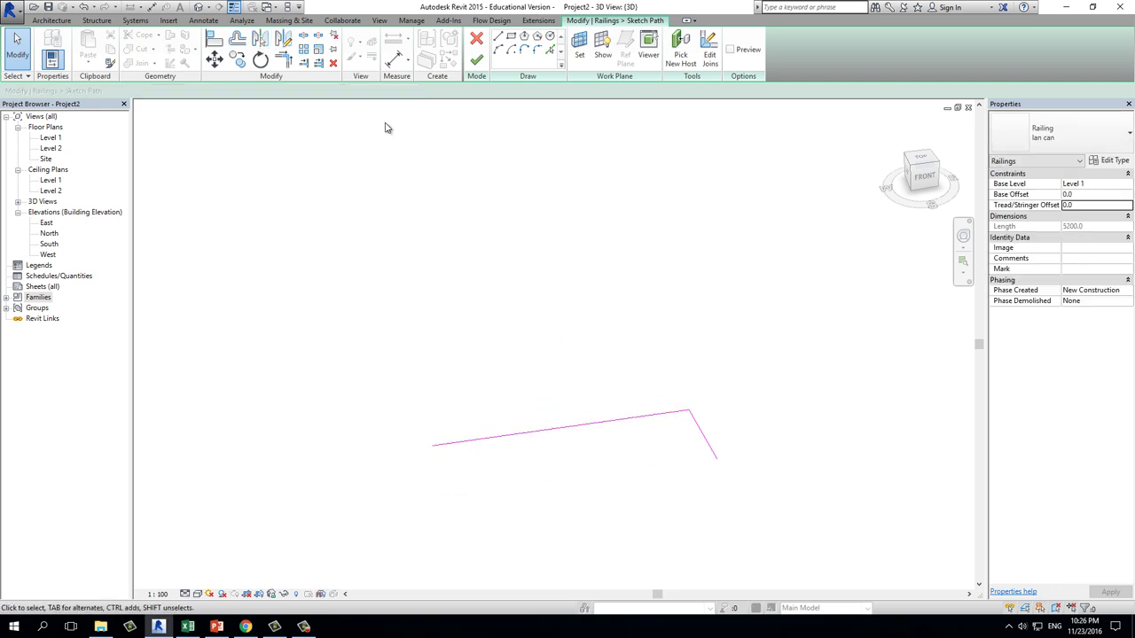
- Split the long path line and finish the sketch, rebuilding the railing at 5000 length
{"action": "left_click", "coordinate": [305, 39]}
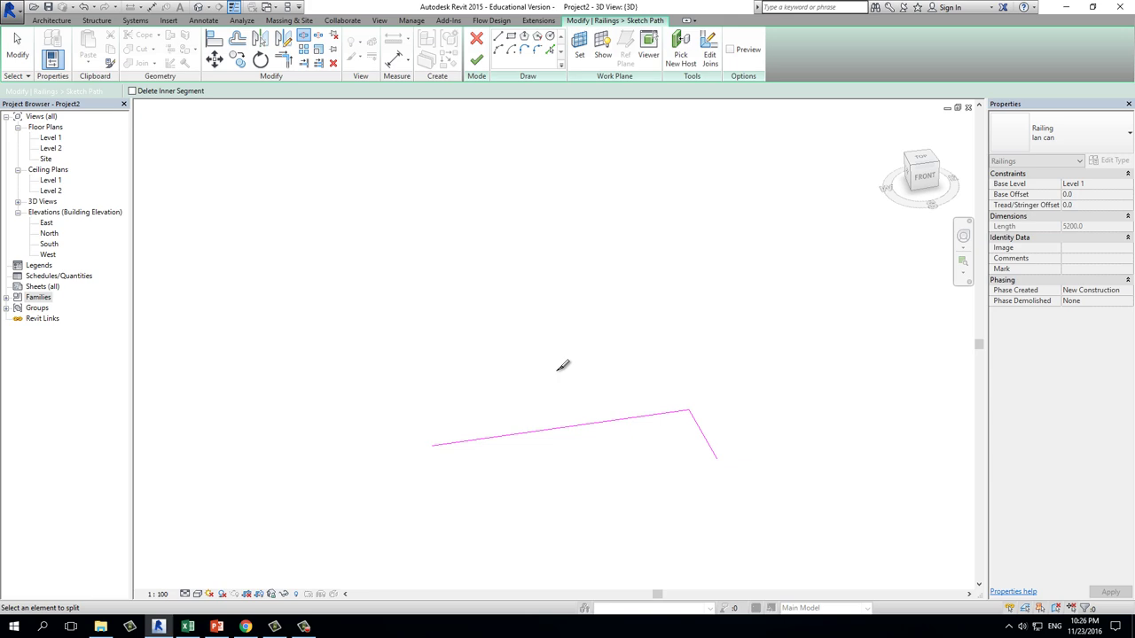
{"action": "left_click", "coordinate": [570, 422]}
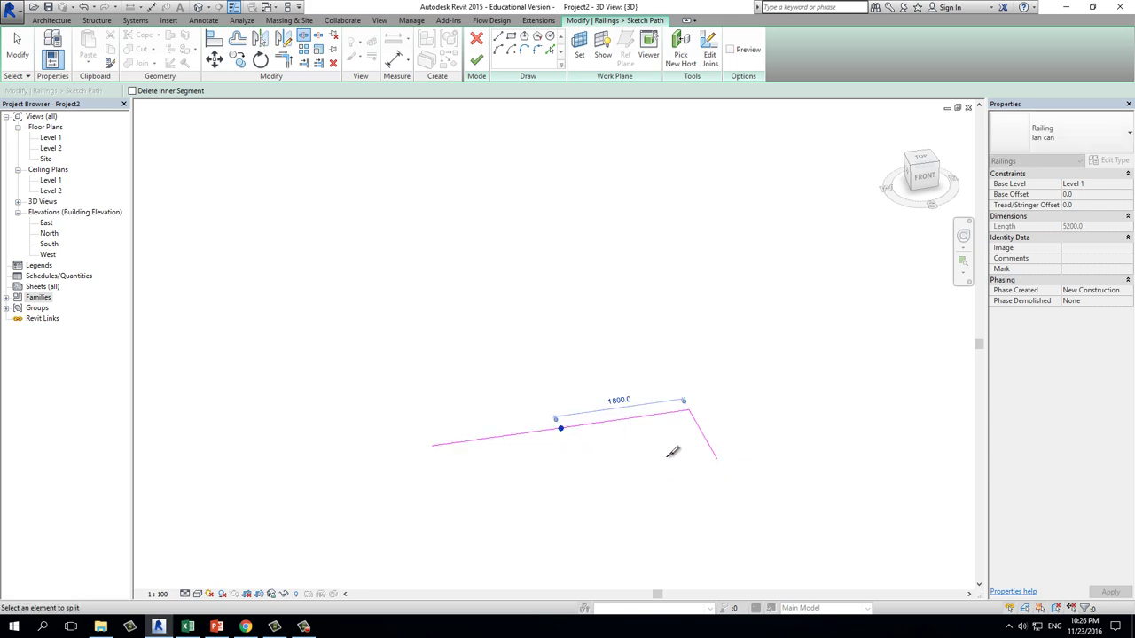
{"action": "key", "text": "Escape"}
{"action": "left_click", "coordinate": [478, 62]}
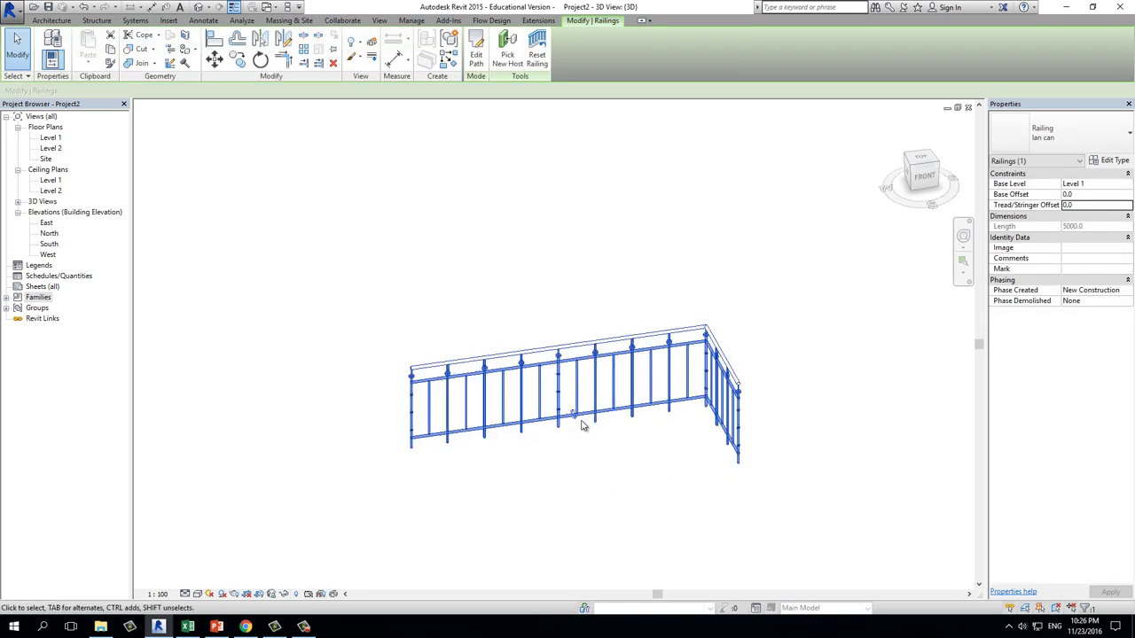
{"action": "key", "text": "Escape"}
{"action": "scroll", "coordinate": [555, 459], "scroll_direction": "up", "scroll_amount": 3}
{"action": "scroll", "coordinate": [545, 412], "scroll_direction": "up", "scroll_amount": 3}
{"action": "scroll", "coordinate": [549, 353], "scroll_direction": "down", "scroll_amount": 2}
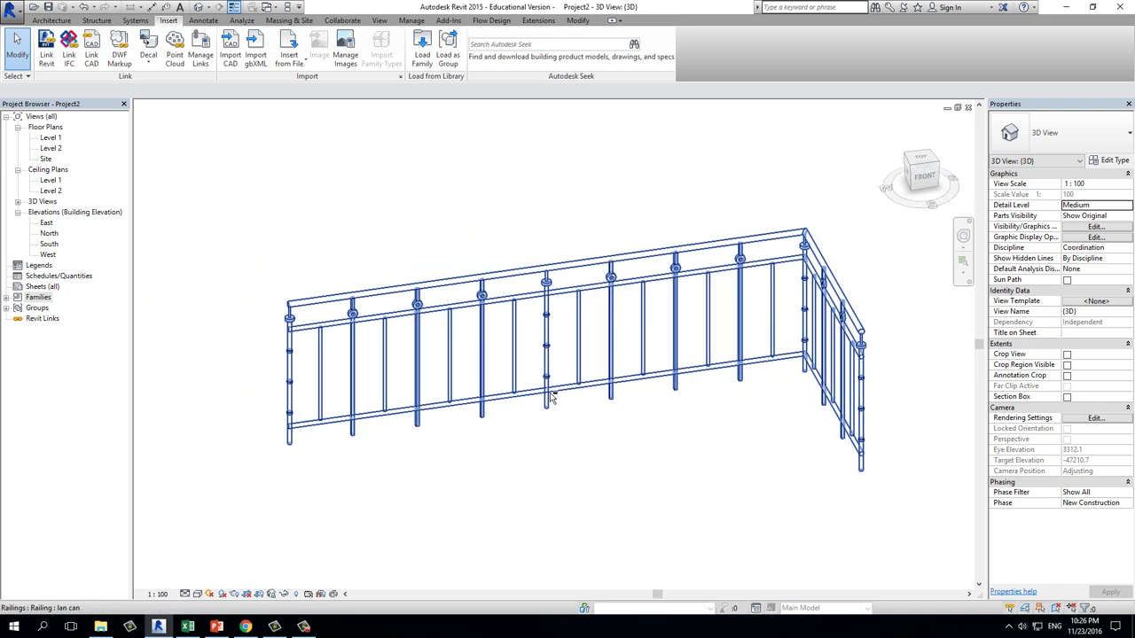
{"action": "scroll", "coordinate": [549, 355], "scroll_direction": "down", "scroll_amount": 1}
- Reopen the rebuilt railing's baluster placement and set where its corner posts go
{"action": "left_click", "coordinate": [548, 348]}
{"action": "left_click", "coordinate": [1116, 160]}
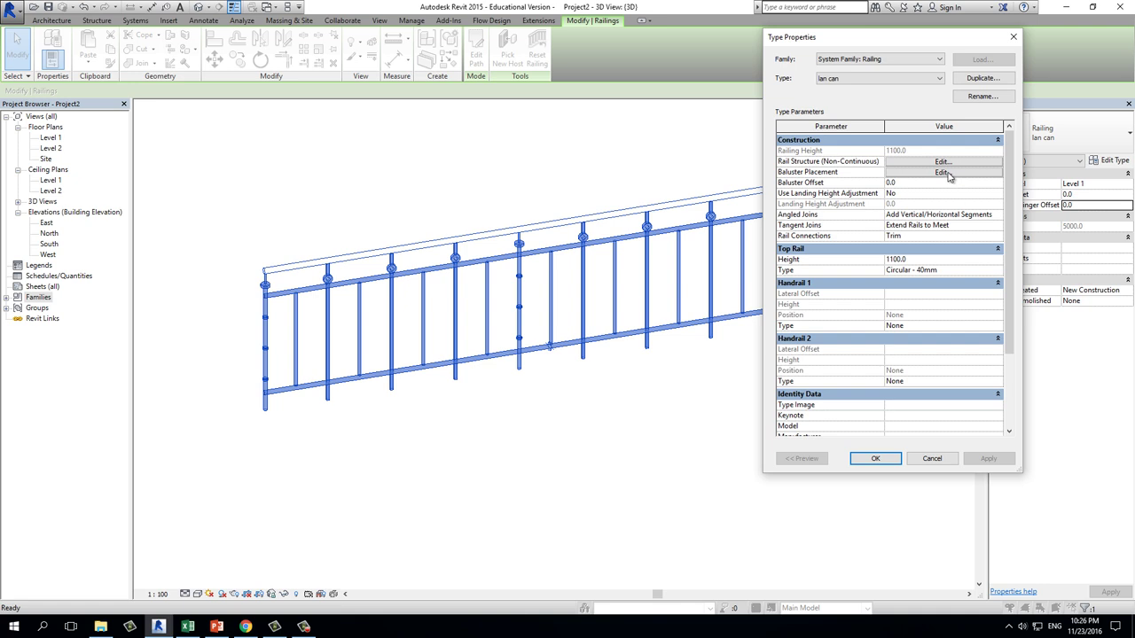
{"action": "left_click", "coordinate": [942, 172]}
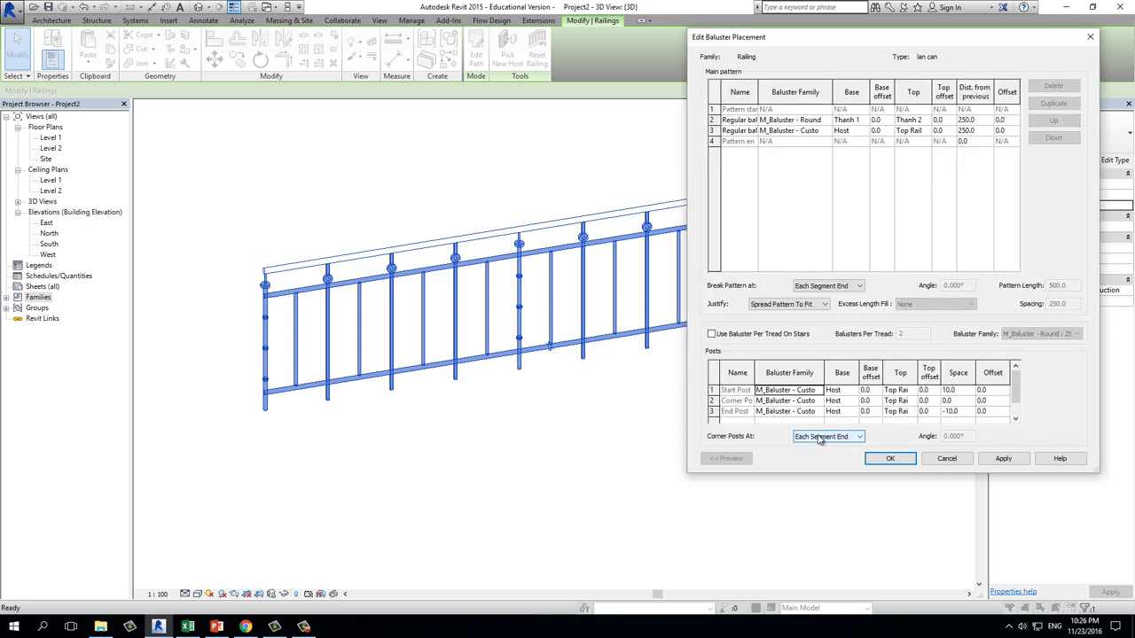
{"action": "left_click", "coordinate": [824, 437]}
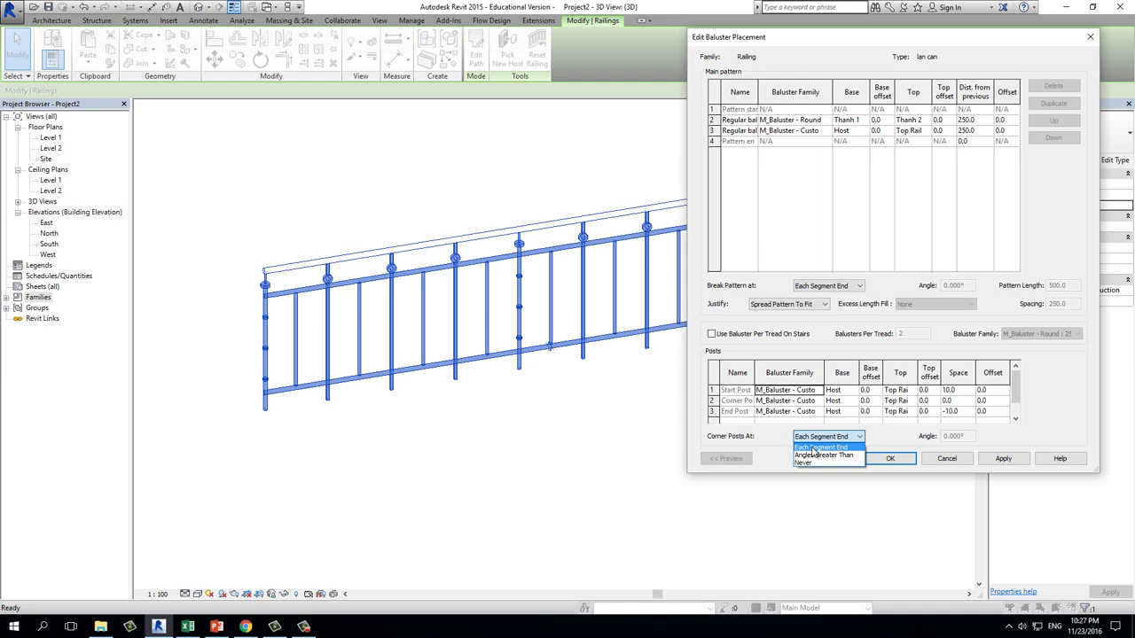
{"action": "left_click", "coordinate": [890, 459]}
{"action": "left_click", "coordinate": [890, 459]}
- Apply the railing type settings and select the spiral stair's outer railing
{"action": "left_click", "coordinate": [876, 458]}
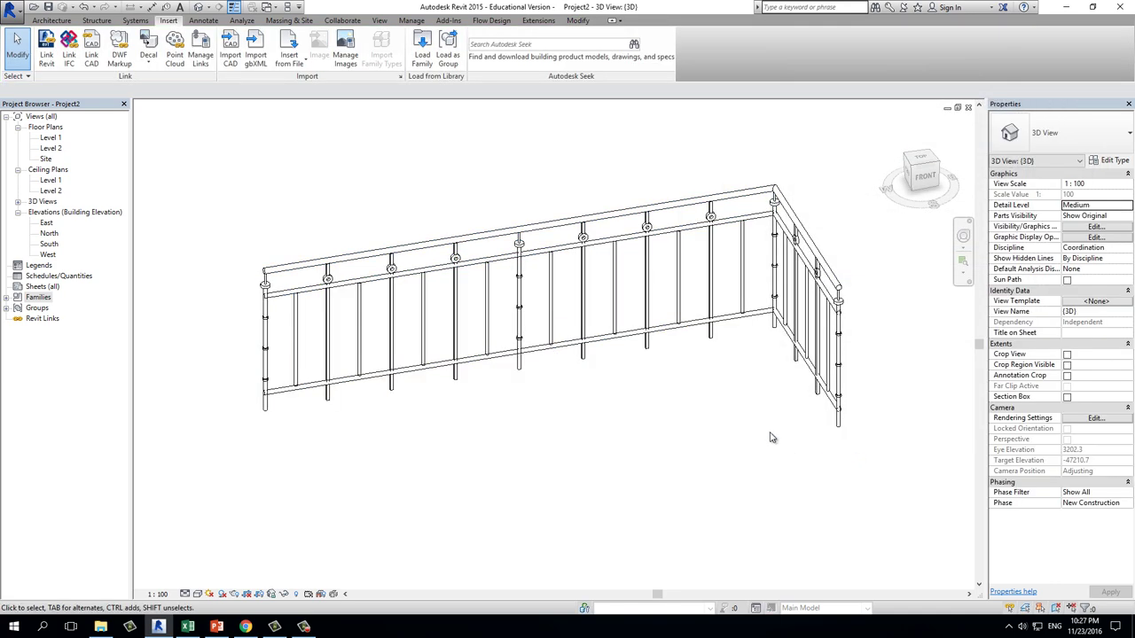
{"action": "scroll", "coordinate": [659, 448], "scroll_direction": "down", "scroll_amount": 3}
{"action": "scroll", "coordinate": [760, 464], "scroll_direction": "down", "scroll_amount": 3}
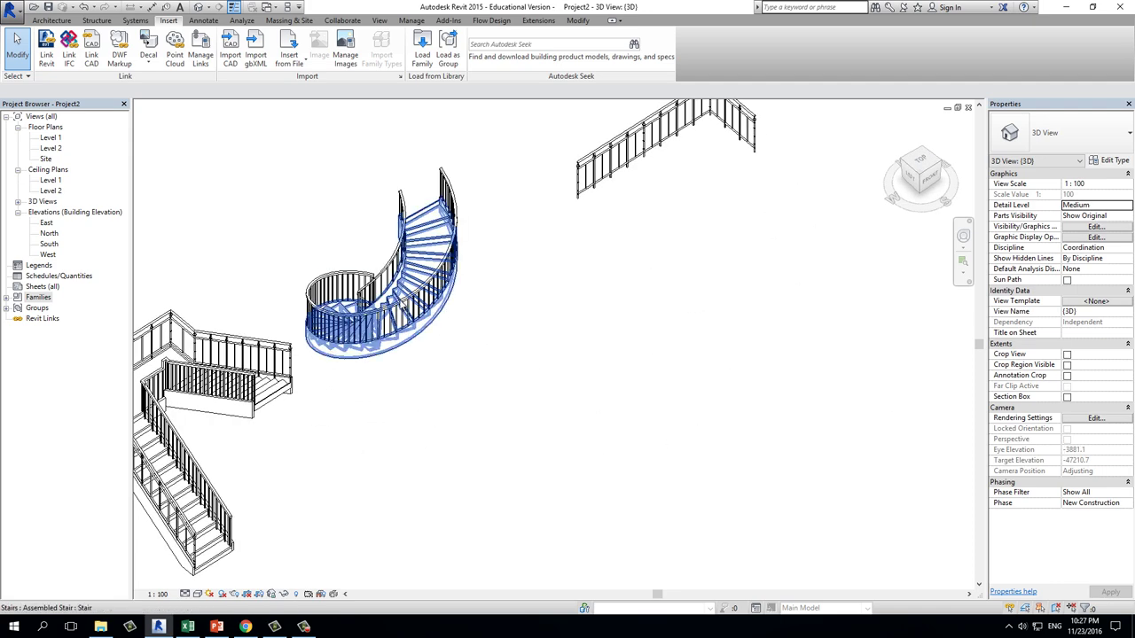
{"action": "left_click", "coordinate": [401, 307]}
{"action": "key", "text": "Escape"}
{"action": "scroll", "coordinate": [401, 307], "scroll_direction": "up", "scroll_amount": 2}
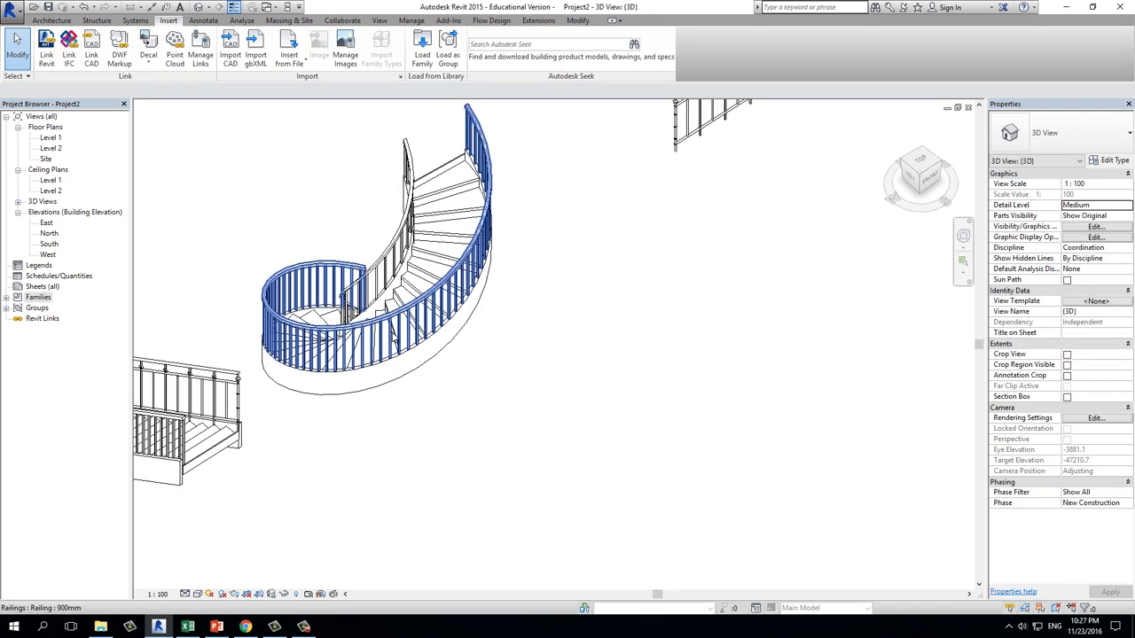
{"action": "left_click", "coordinate": [393, 328]}
- Switch the spiral stair's outer railing from 900mm to the lan can type
{"action": "left_click", "coordinate": [1044, 142]}
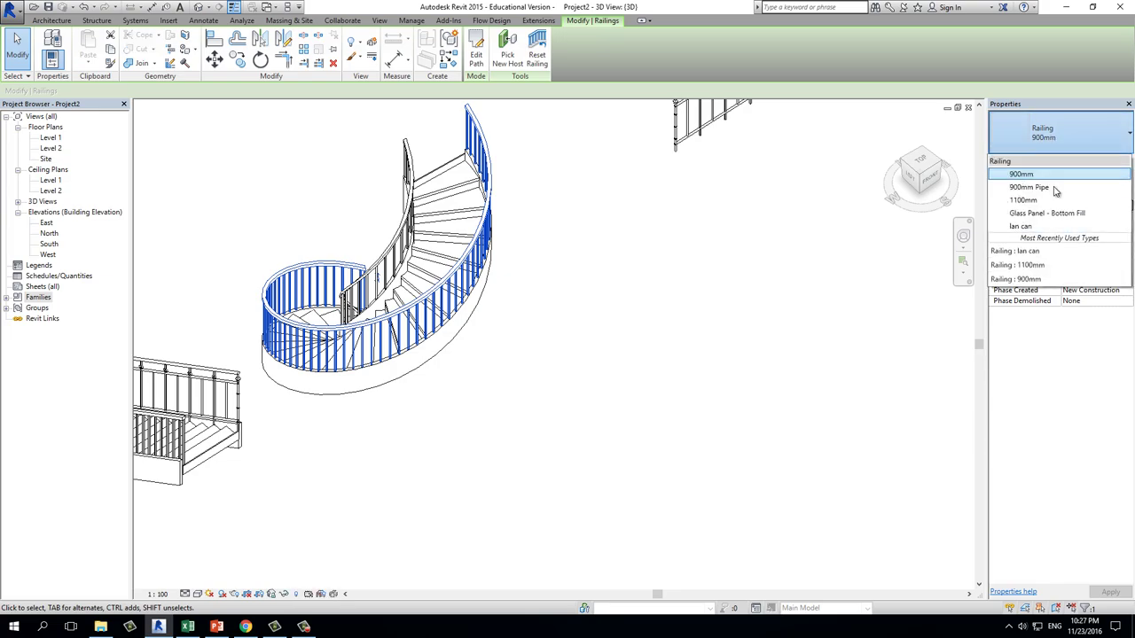
{"action": "left_click", "coordinate": [1028, 228]}
{"action": "left_click", "coordinate": [608, 393]}
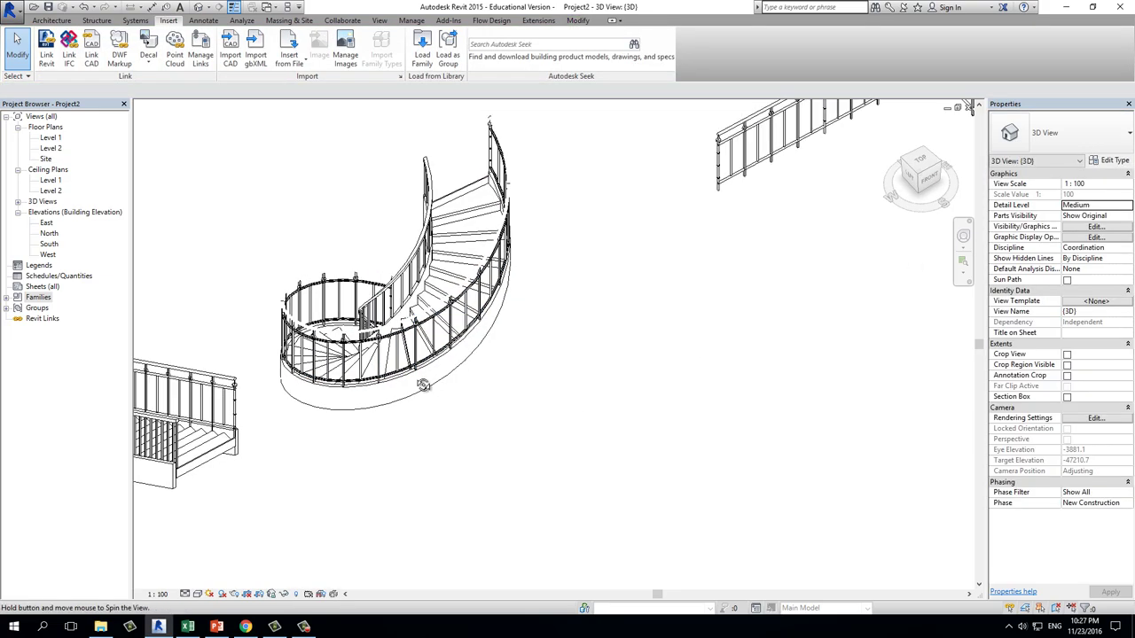
{"action": "mouse_move", "coordinate": [608, 392]}
{"action": "middle_mouse_down", "text": "shift"}
{"action": "mouse_move", "coordinate": [317, 291]}
{"action": "mouse_move", "coordinate": [544, 254]}
{"action": "mouse_move", "coordinate": [537, 326]}
{"action": "mouse_move", "coordinate": [558, 334]}
{"action": "middle_mouse_up", "text": "shift"}
{"action": "scroll", "coordinate": [544, 254], "scroll_direction": "down", "scroll_amount": 2}
{"action": "scroll", "coordinate": [543, 255], "scroll_direction": "up", "scroll_amount": 3}
{"action": "scroll", "coordinate": [532, 292], "scroll_direction": "up", "scroll_amount": 2}
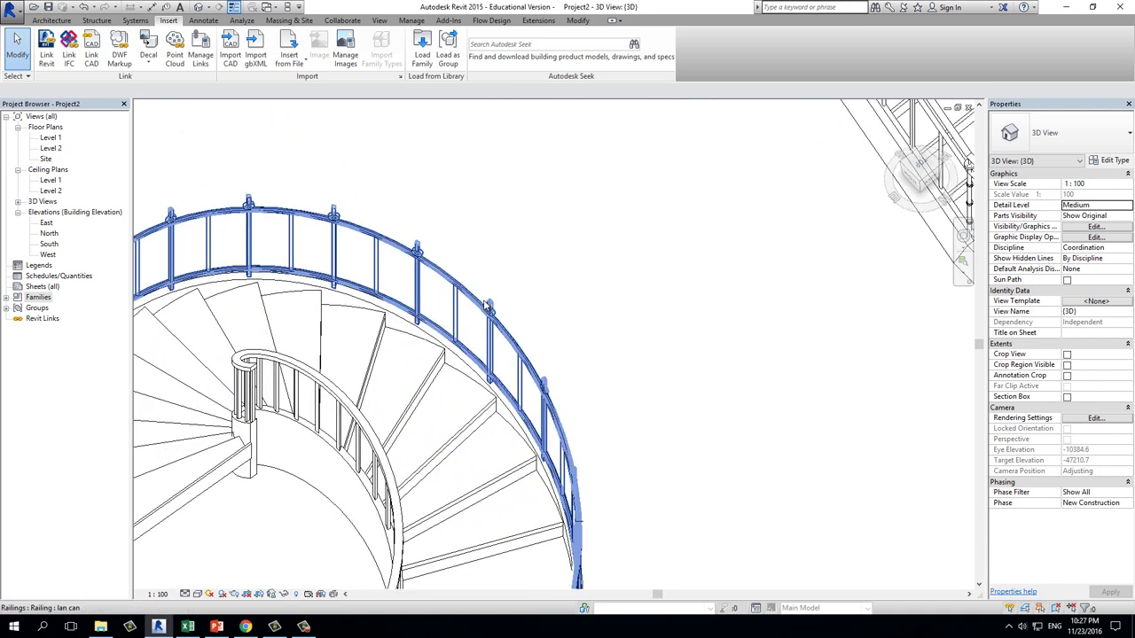
{"action": "left_click", "coordinate": [457, 282]}
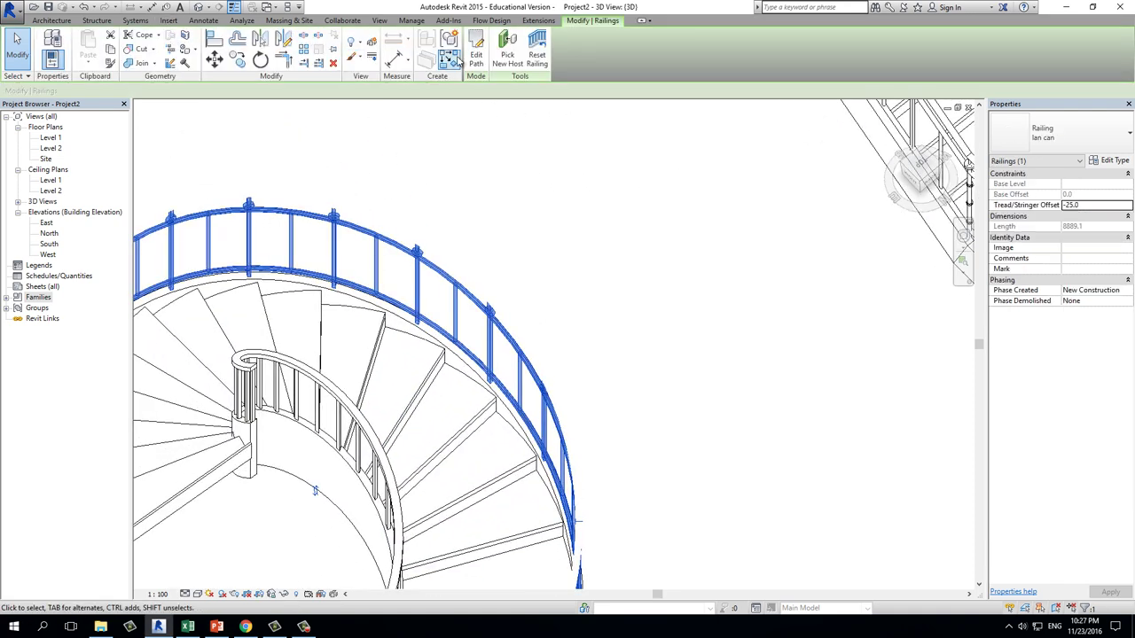
- Open the spiral railing's path sketch and view it from Top
{"action": "left_click", "coordinate": [476, 53]}
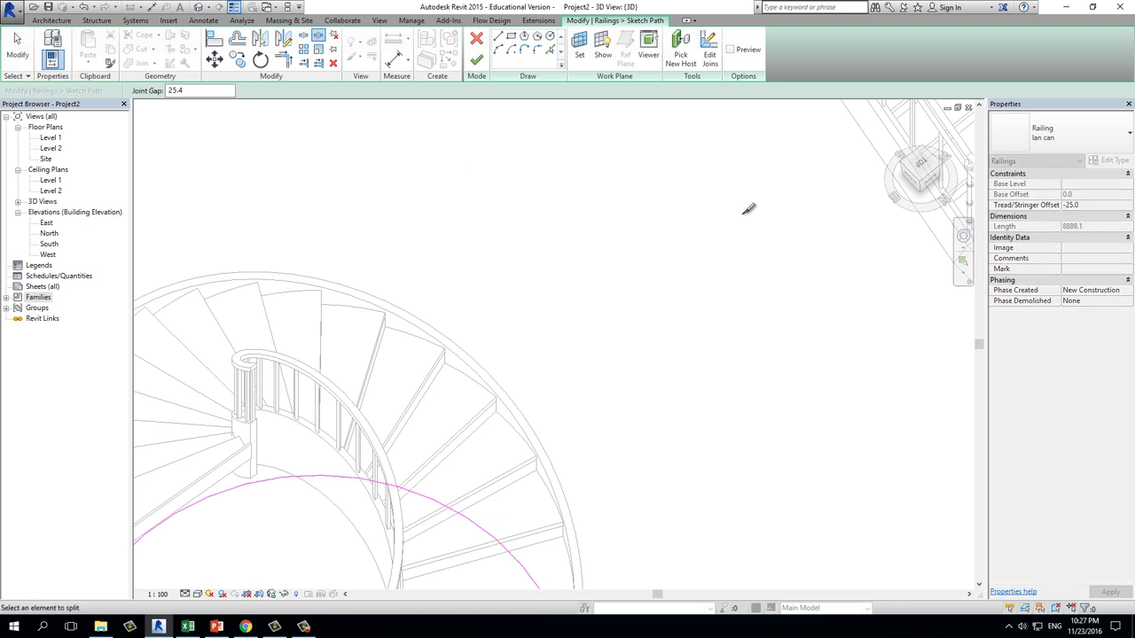
{"action": "left_click", "coordinate": [920, 164]}
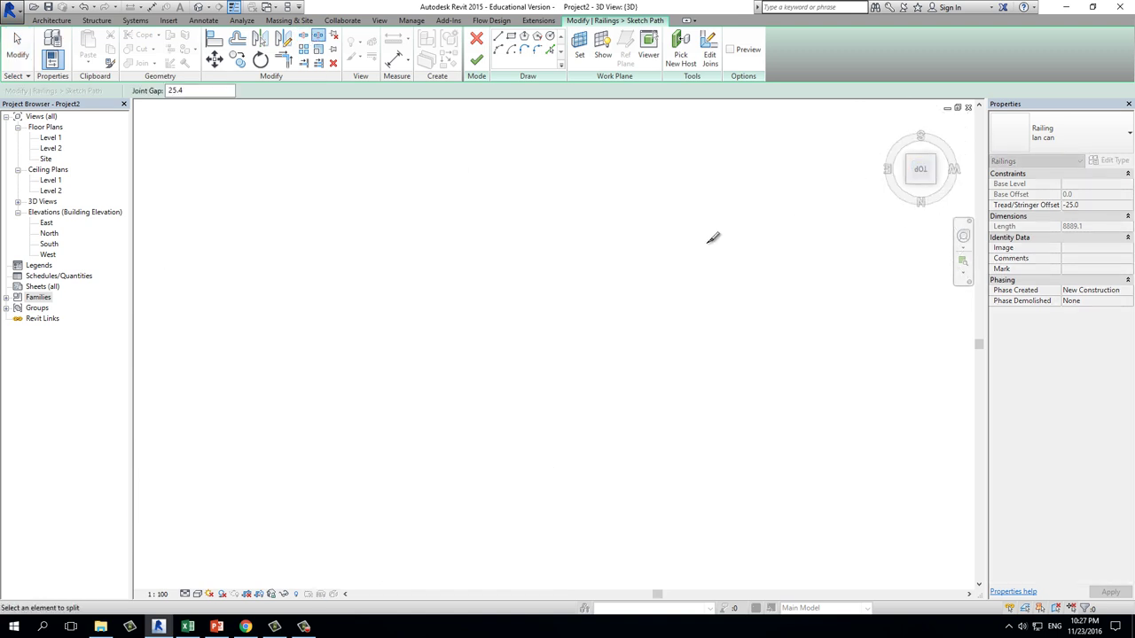
{"action": "scroll", "coordinate": [701, 244], "scroll_direction": "down", "scroll_amount": 5}
{"action": "scroll", "coordinate": [562, 306], "scroll_direction": "up", "scroll_amount": 2}
{"action": "scroll", "coordinate": [562, 315], "scroll_direction": "up", "scroll_amount": 4}
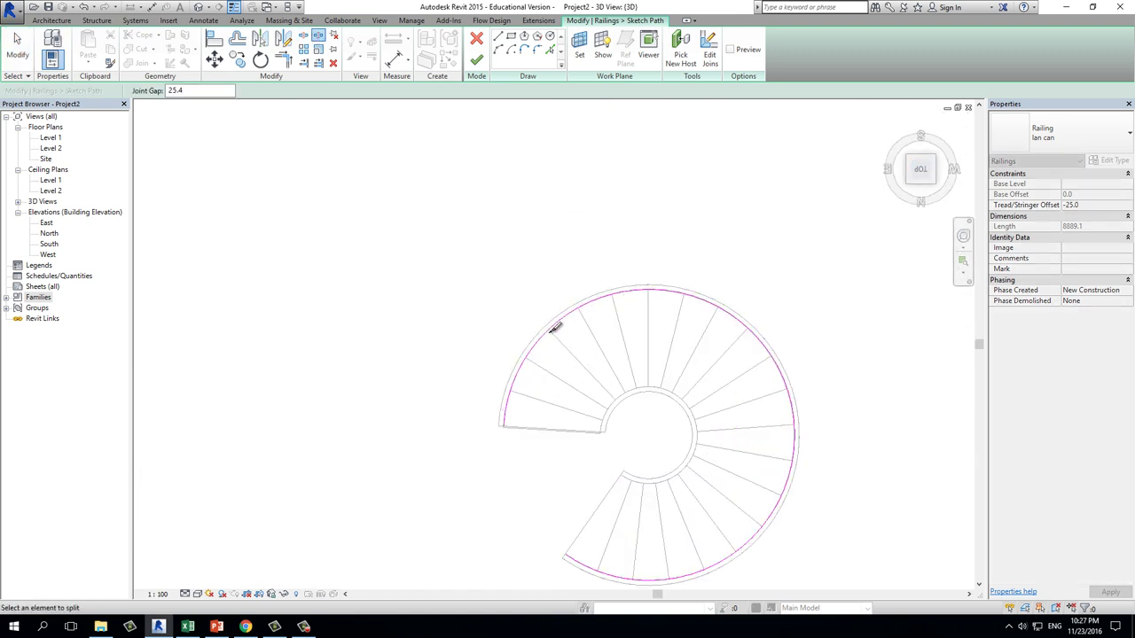
{"action": "key", "text": "Escape"}
- Split the railing arc at its top, right side and bottom, then finish the path
{"action": "left_click", "coordinate": [303, 36]}
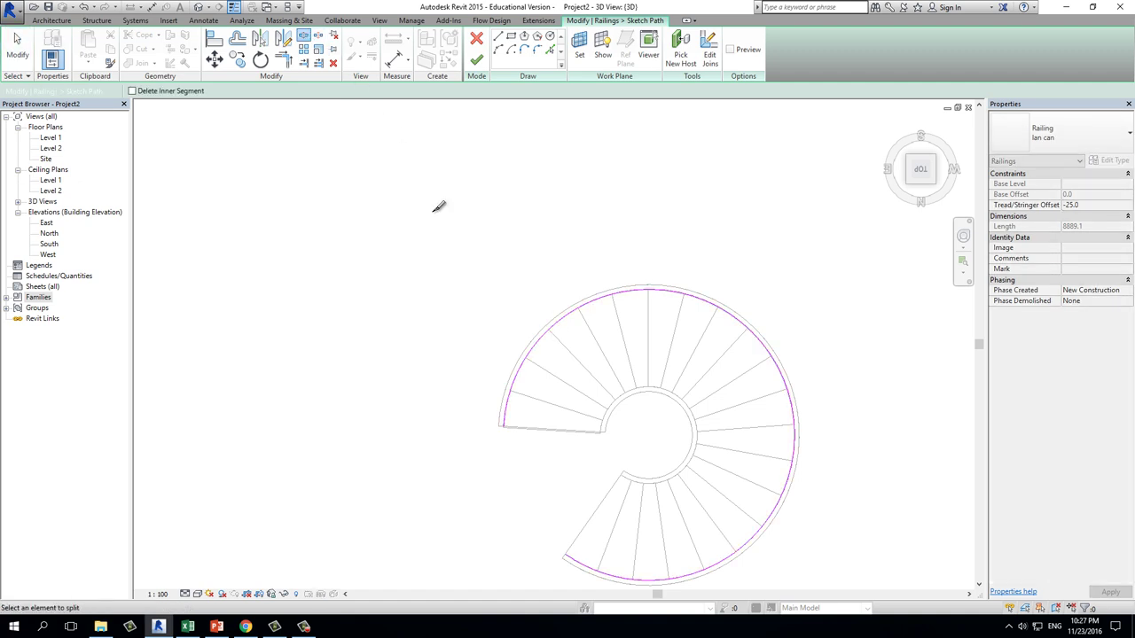
{"action": "scroll", "coordinate": [461, 226], "scroll_direction": "up", "scroll_amount": 2}
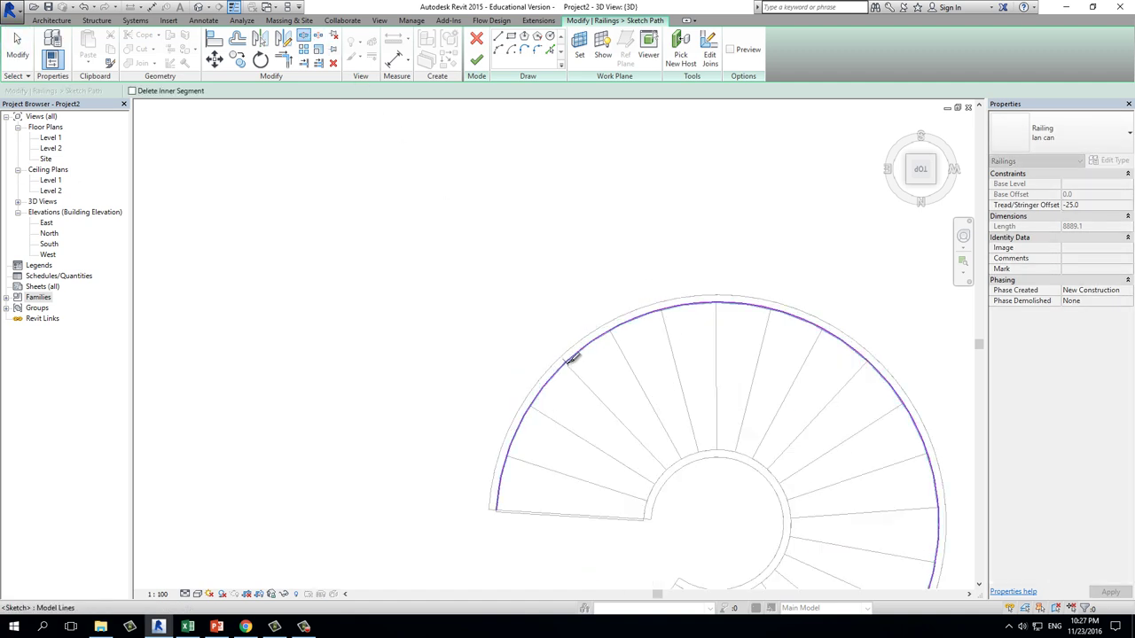
{"action": "left_click", "coordinate": [715, 303]}
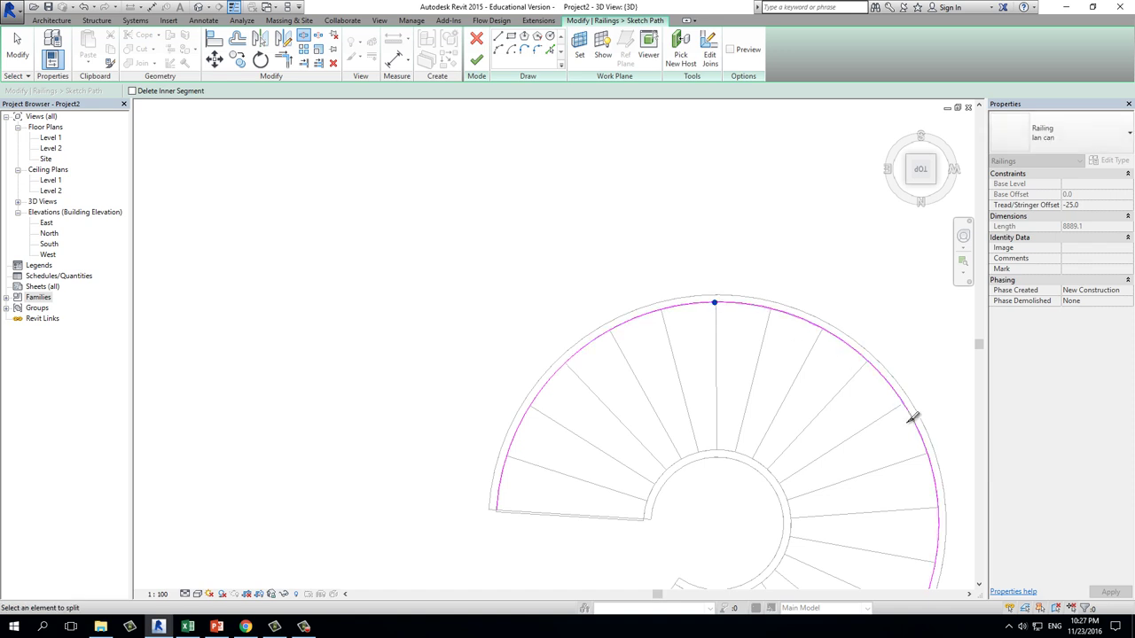
{"action": "mouse_move", "coordinate": [876, 355]}
{"action": "middle_mouse_down"}
{"action": "mouse_move", "coordinate": [823, 372]}
{"action": "mouse_move", "coordinate": [733, 358]}
{"action": "middle_mouse_up"}
{"action": "middle_click_drag", "start_coordinate": [814, 377], "coordinate": [810, 307]}
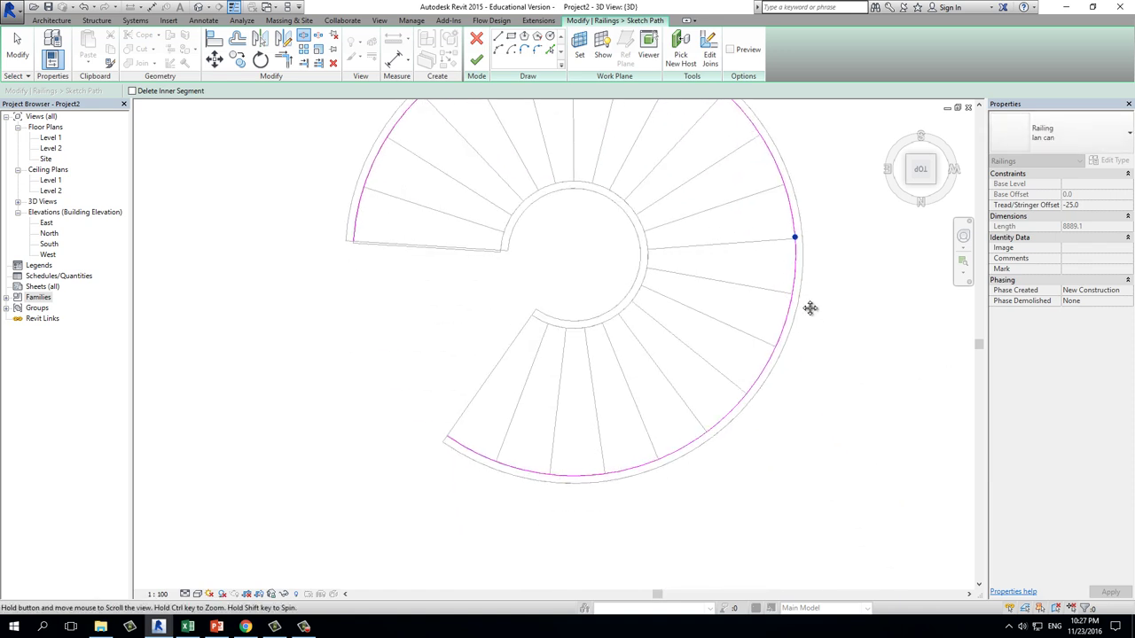
{"action": "left_click", "coordinate": [746, 391]}
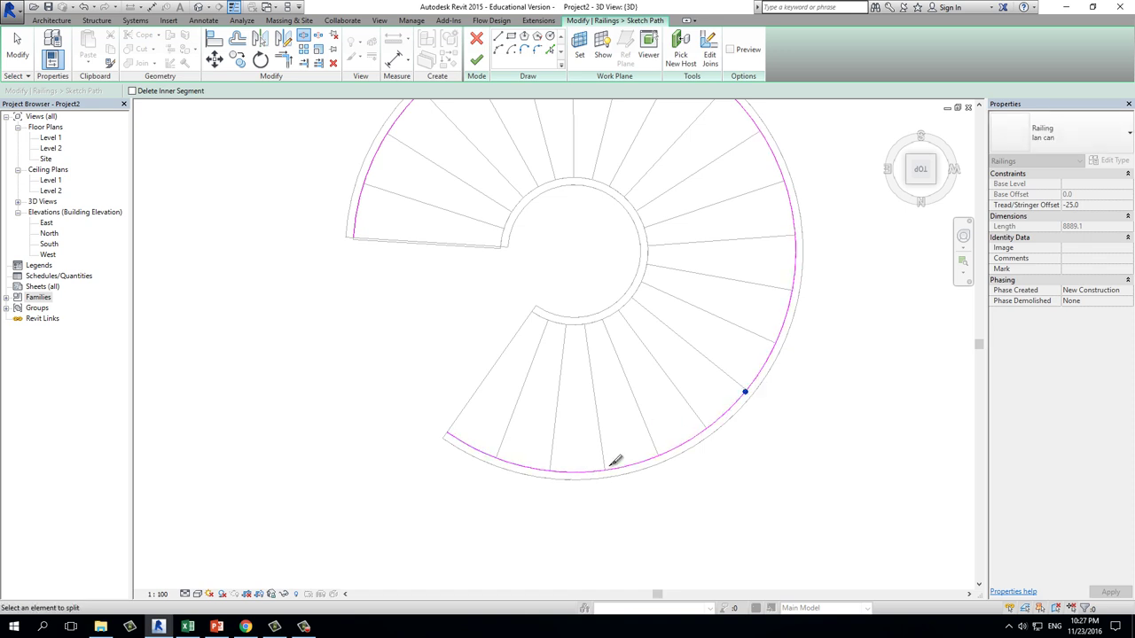
{"action": "left_click", "coordinate": [605, 468]}
{"action": "key", "text": "Escape"}
{"action": "left_click", "coordinate": [476, 60]}
{"action": "mouse_move", "coordinate": [577, 241]}
{"action": "middle_mouse_down", "text": "shift"}
{"action": "mouse_move", "coordinate": [740, 470]}
{"action": "mouse_move", "coordinate": [748, 328]}
{"action": "mouse_move", "coordinate": [780, 337]}
{"action": "mouse_move", "coordinate": [810, 262]}
{"action": "mouse_move", "coordinate": [772, 399]}
{"action": "mouse_move", "coordinate": [725, 502]}
{"action": "mouse_move", "coordinate": [532, 526]}
{"action": "mouse_move", "coordinate": [570, 445]}
{"action": "mouse_move", "coordinate": [770, 486]}
{"action": "middle_mouse_up", "text": "shift"}
{"action": "scroll", "coordinate": [570, 445], "scroll_direction": "down", "scroll_amount": 2}
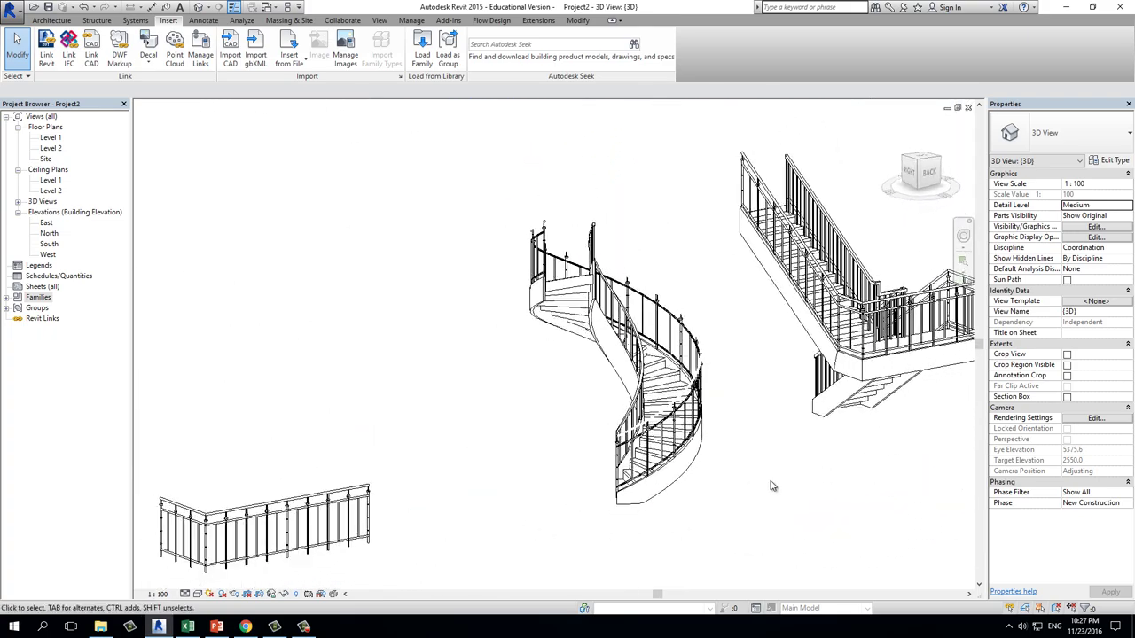
- Set the 3D view to Shaded, orbit under the spiral railing, and bring up Chrome's railing images
{"action": "left_click", "coordinate": [221, 594]}
{"action": "left_click", "coordinate": [220, 557]}
{"action": "key", "text": "Escape"}
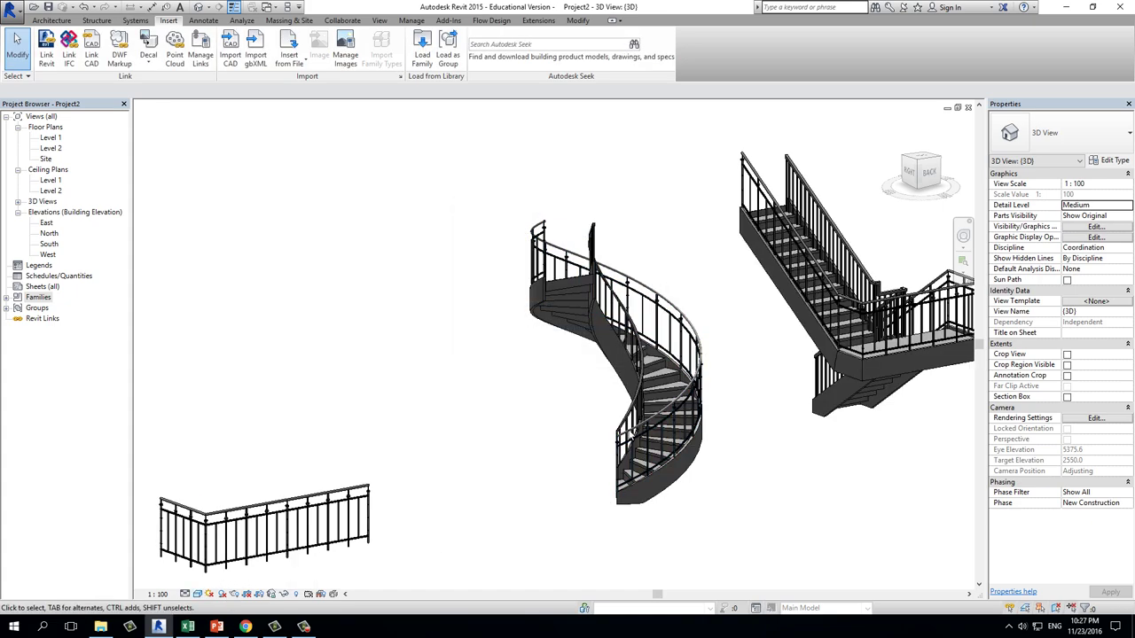
{"action": "middle_click_drag", "start_coordinate": [604, 456], "coordinate": [654, 552], "text": "shift"}
{"action": "scroll", "coordinate": [622, 427], "scroll_direction": "up", "scroll_amount": 3}
{"action": "scroll", "coordinate": [622, 426], "scroll_direction": "up", "scroll_amount": 3}
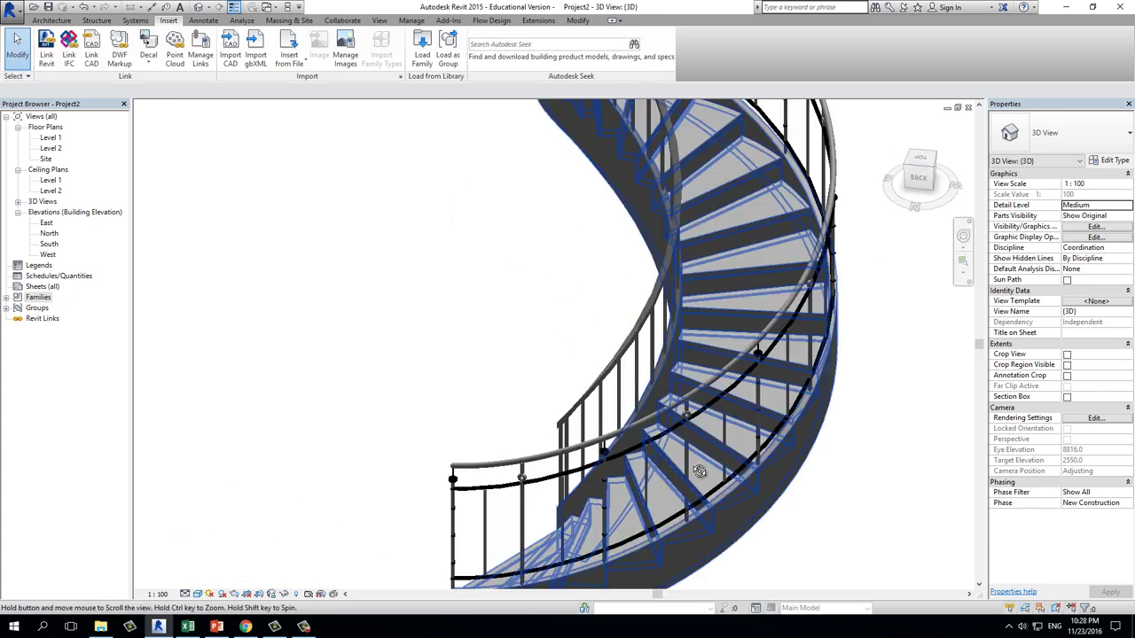
{"action": "middle_click_drag", "start_coordinate": [623, 427], "coordinate": [473, 511], "text": "shift"}
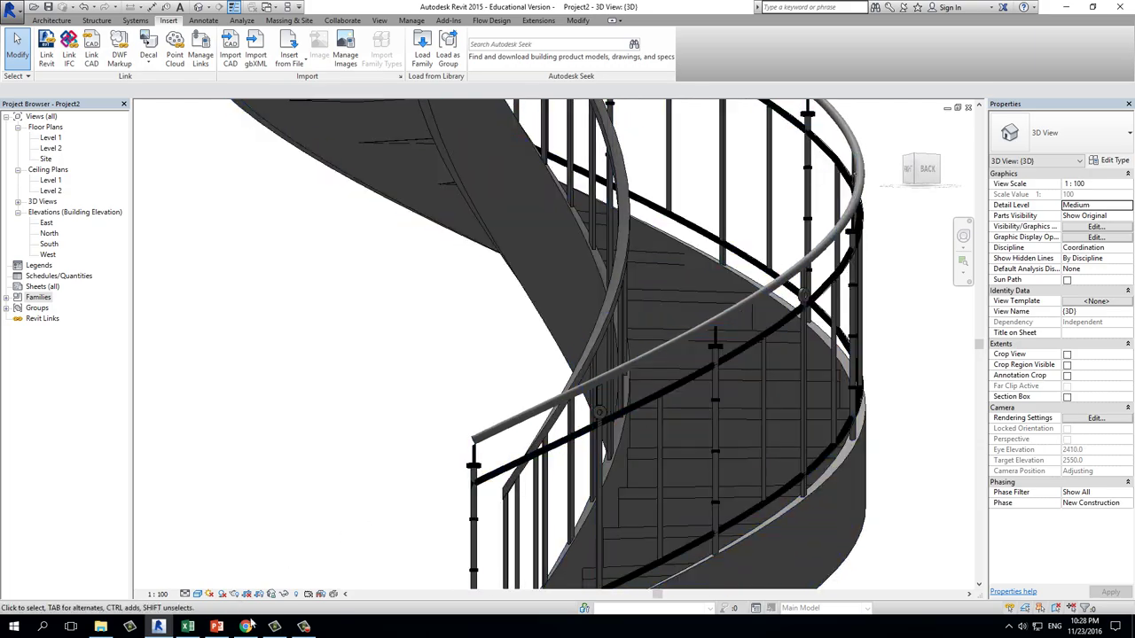
{"action": "left_click", "coordinate": [246, 627]}
{"action": "scroll", "coordinate": [637, 262], "scroll_direction": "up", "scroll_amount": 3}
- Preview several railing photos, opening and closing the ornate Aluminum Balcony Railing source page
{"action": "left_click", "coordinate": [667, 206]}
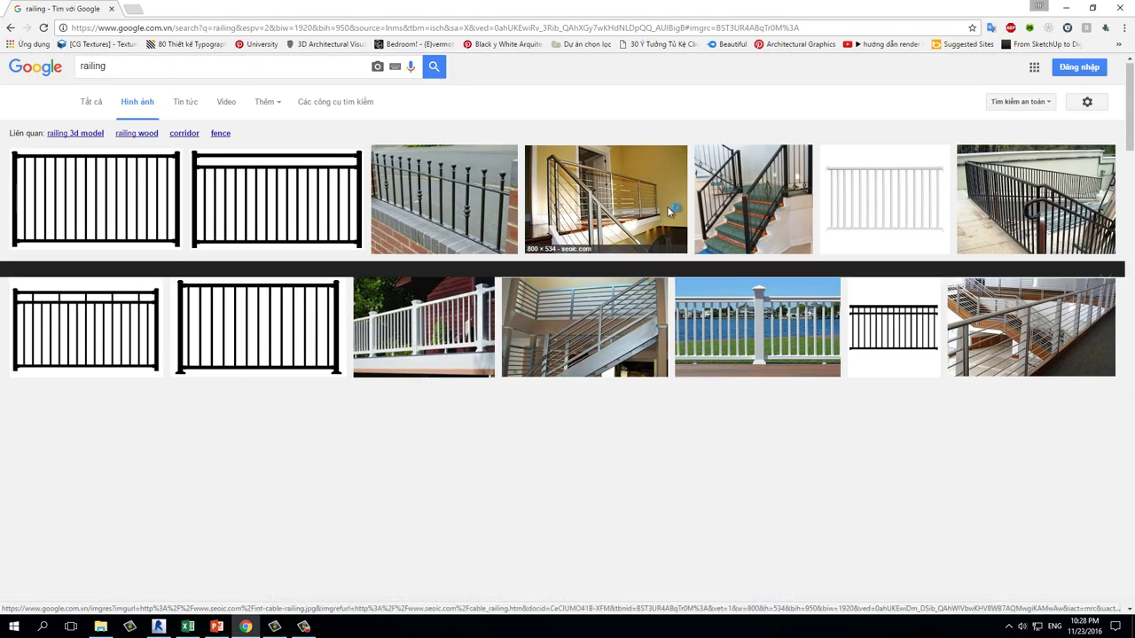
{"action": "left_click", "coordinate": [754, 115]}
{"action": "left_click", "coordinate": [984, 130]}
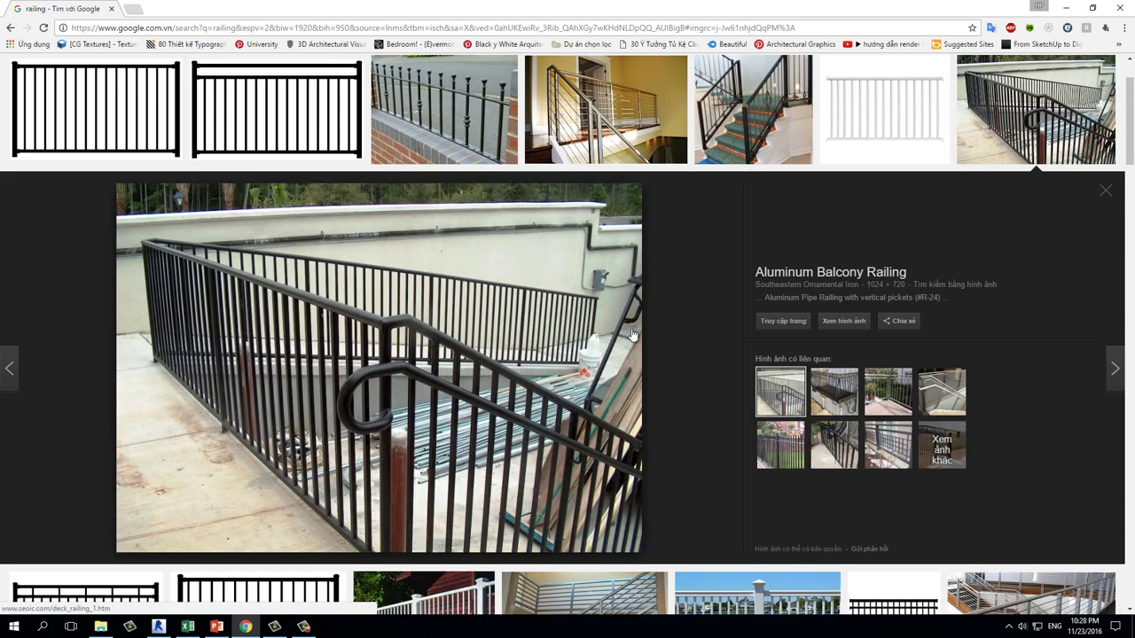
{"action": "scroll", "coordinate": [577, 390], "scroll_direction": "down", "scroll_amount": 3}
{"action": "scroll", "coordinate": [577, 390], "scroll_direction": "down", "scroll_amount": 5}
{"action": "left_click", "coordinate": [578, 391]}
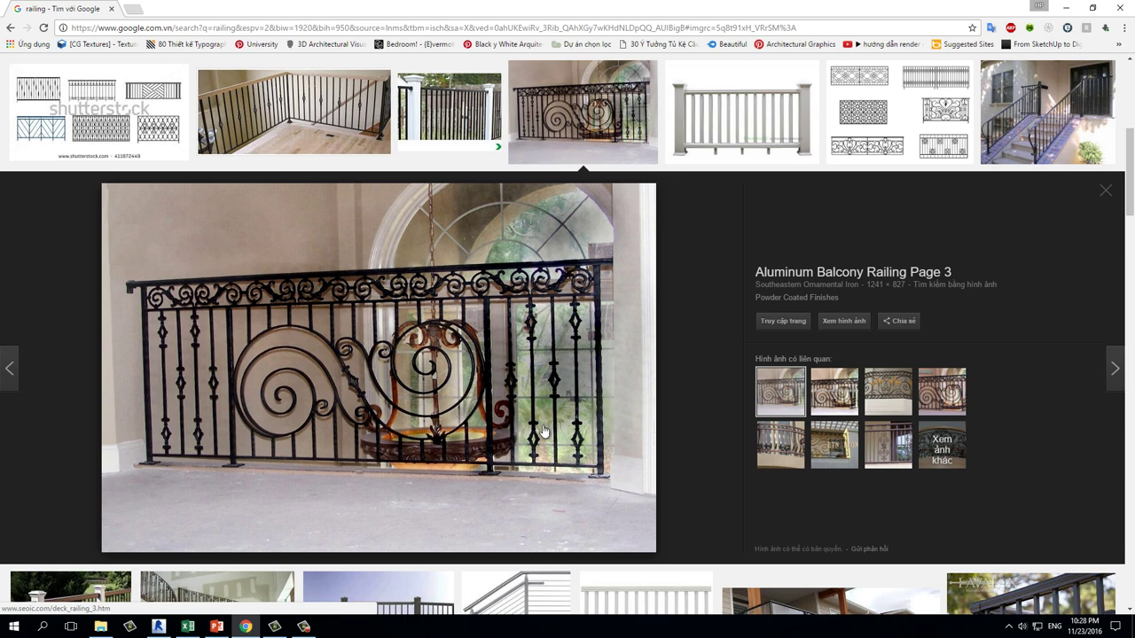
{"action": "left_click", "coordinate": [557, 361]}
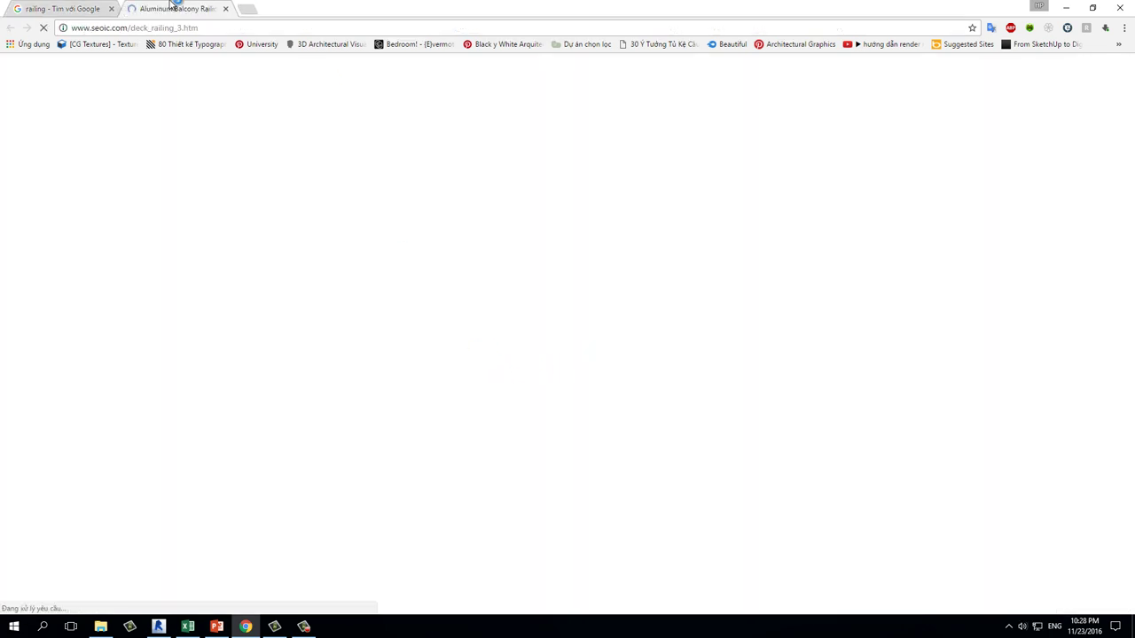
{"action": "key", "text": "ctrl+w"}
{"action": "scroll", "coordinate": [335, 501], "scroll_direction": "down", "scroll_amount": 3}
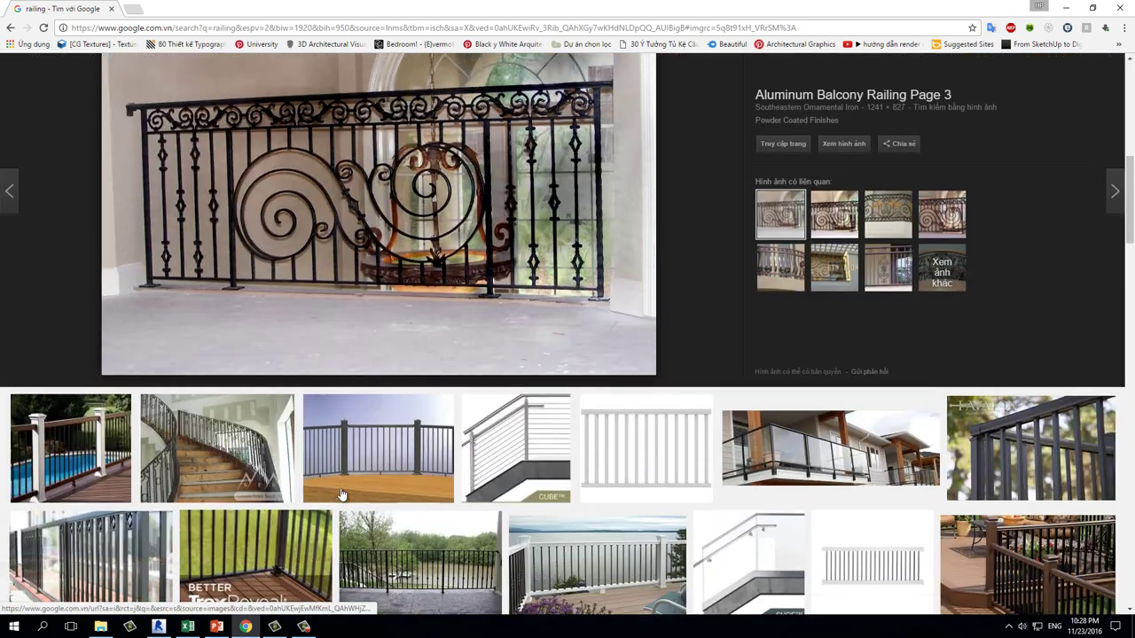
{"action": "scroll", "coordinate": [335, 501], "scroll_direction": "down", "scroll_amount": 2}
{"action": "key", "text": "alt+Tab"}
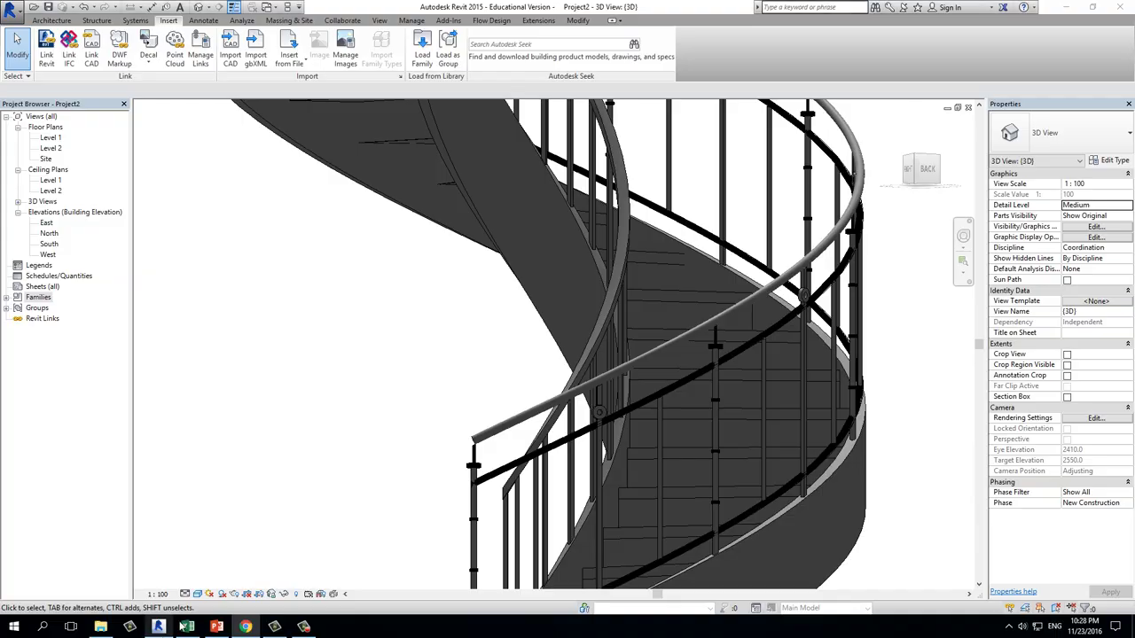
{"action": "scroll", "coordinate": [564, 414], "scroll_direction": "down", "scroll_amount": 2}
{"action": "scroll", "coordinate": [564, 414], "scroll_direction": "down", "scroll_amount": 2}
{"action": "scroll", "coordinate": [501, 453], "scroll_direction": "down", "scroll_amount": 2}
{"action": "scroll", "coordinate": [501, 452], "scroll_direction": "down", "scroll_amount": 3}
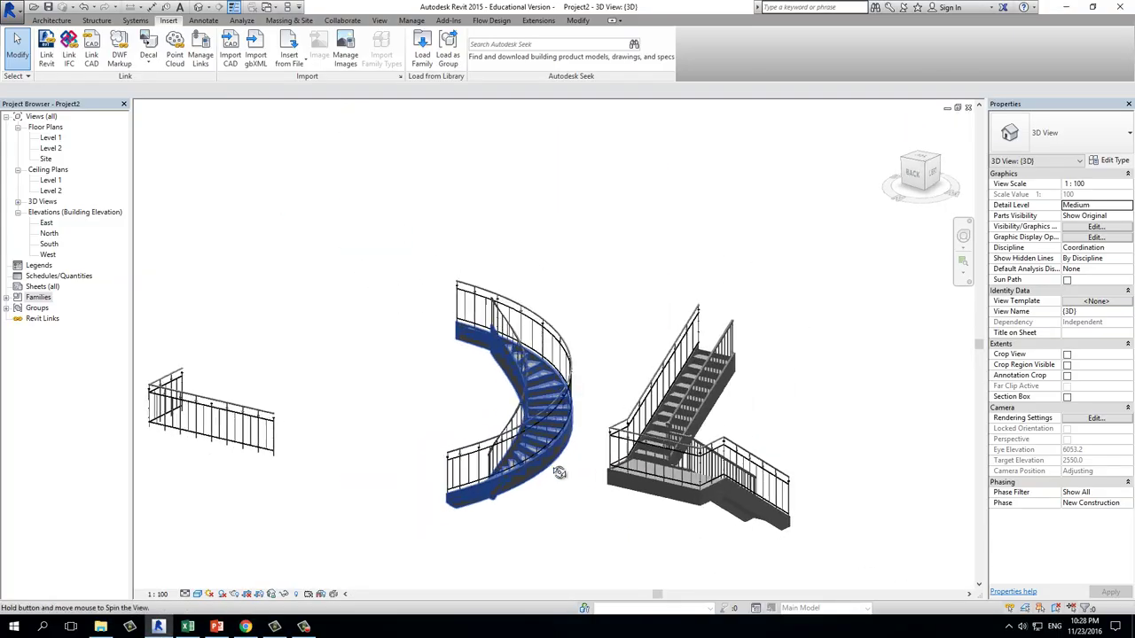
{"action": "mouse_move", "coordinate": [501, 452]}
{"action": "middle_mouse_down", "text": "shift"}
{"action": "mouse_move", "coordinate": [590, 486]}
{"action": "mouse_move", "coordinate": [523, 366]}
{"action": "mouse_move", "coordinate": [575, 408]}
{"action": "mouse_move", "coordinate": [560, 405]}
{"action": "mouse_move", "coordinate": [500, 479]}
{"action": "mouse_move", "coordinate": [488, 433]}
{"action": "middle_mouse_up", "text": "shift"}
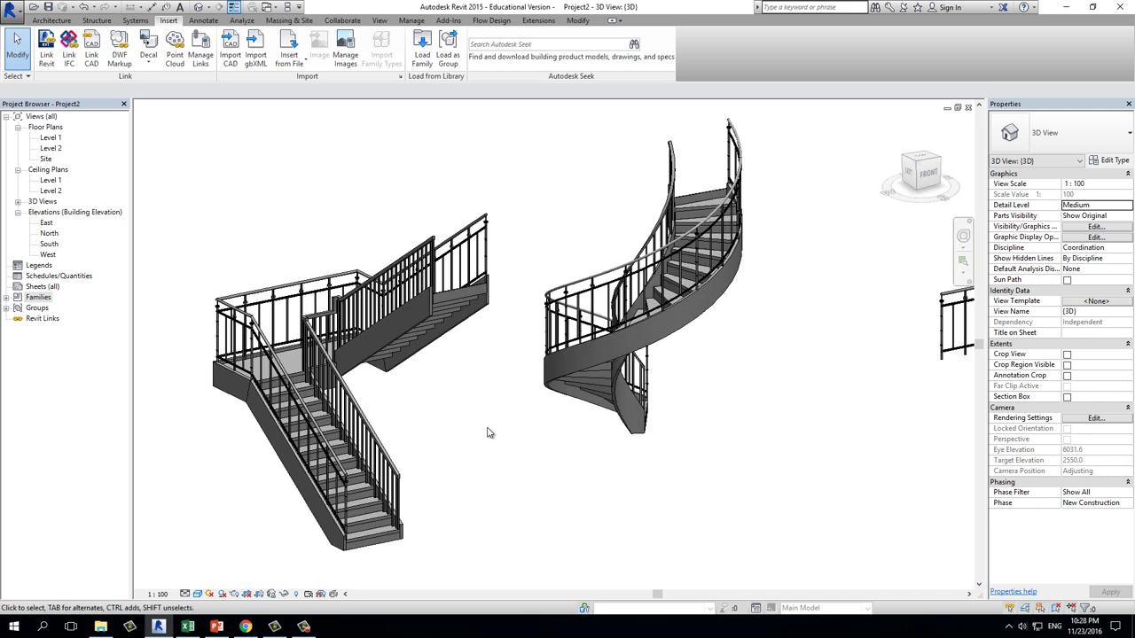
{"action": "middle_click_drag", "start_coordinate": [488, 433], "coordinate": [591, 438], "text": "shift"}
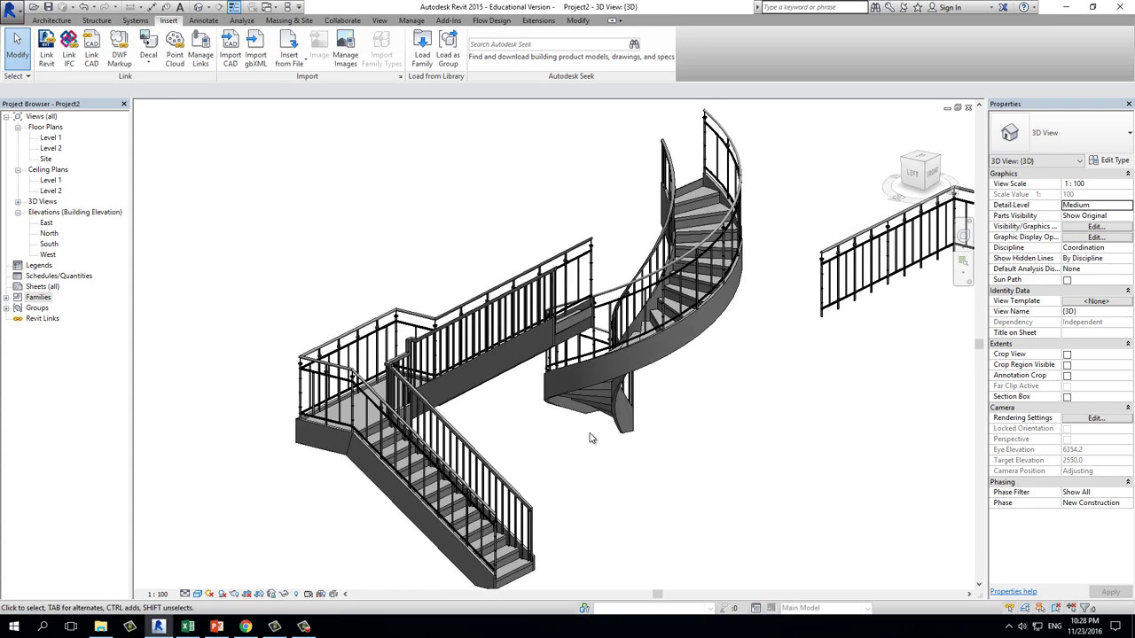